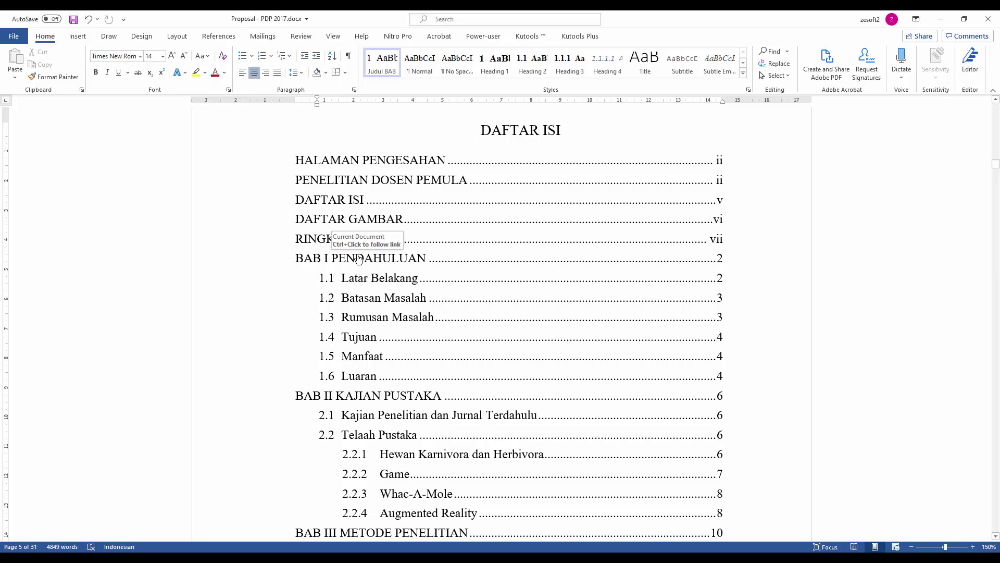
Step: Follow the table of contents link to BAB I PENDAHULUAN and display the Navigation pane
left_click(358, 259, "ctrl")
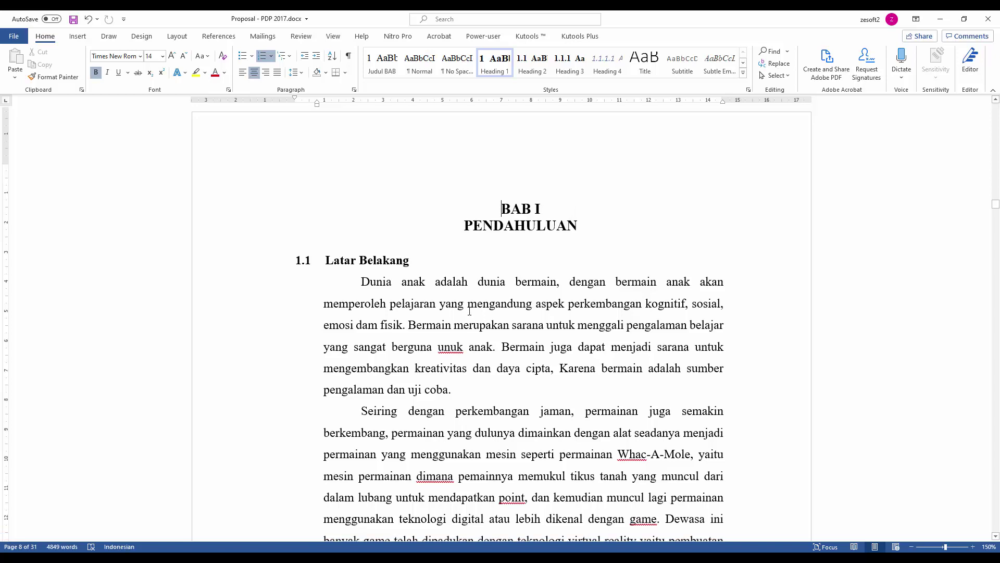
scroll(485, 179, "down", 2)
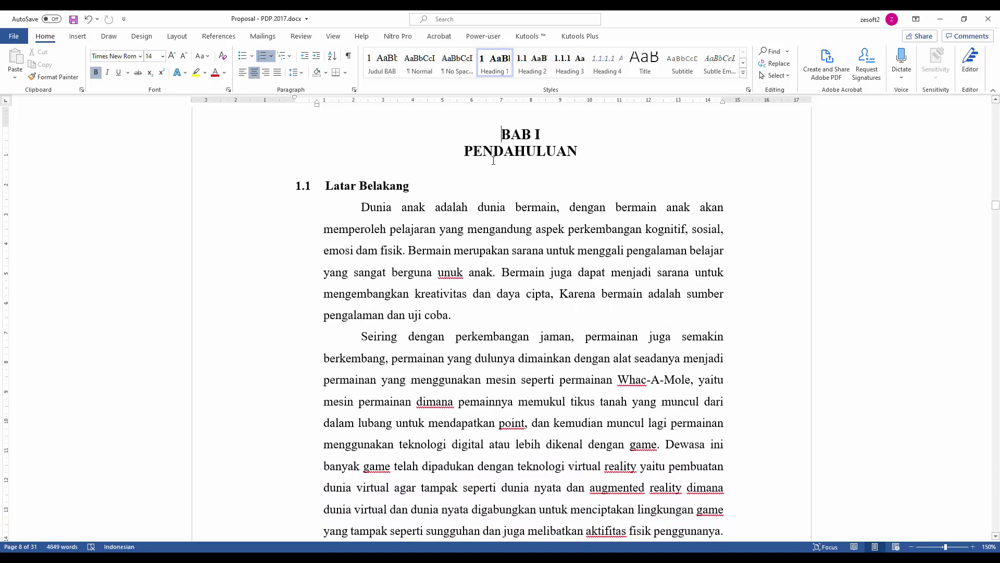
left_click(334, 38)
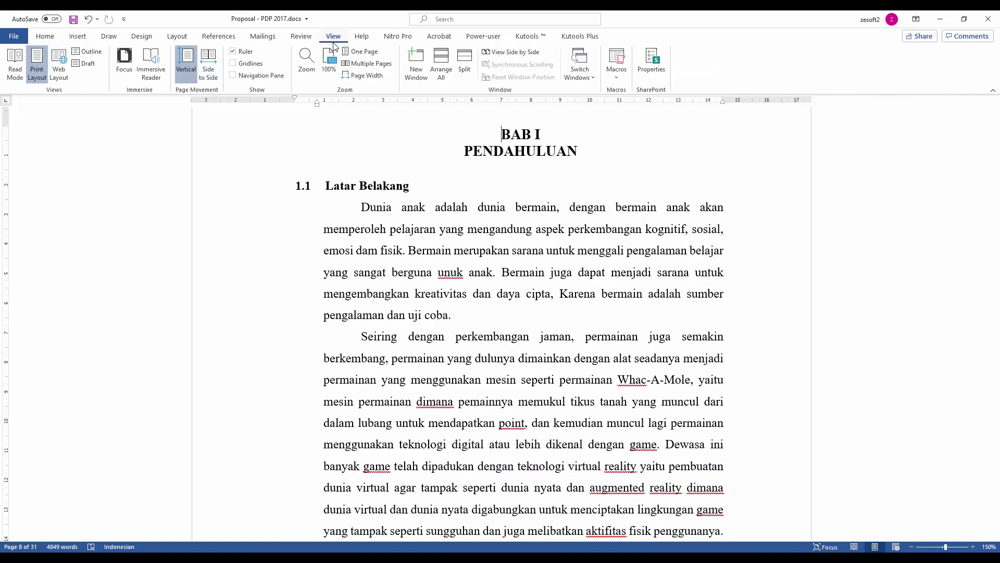
left_click(234, 76)
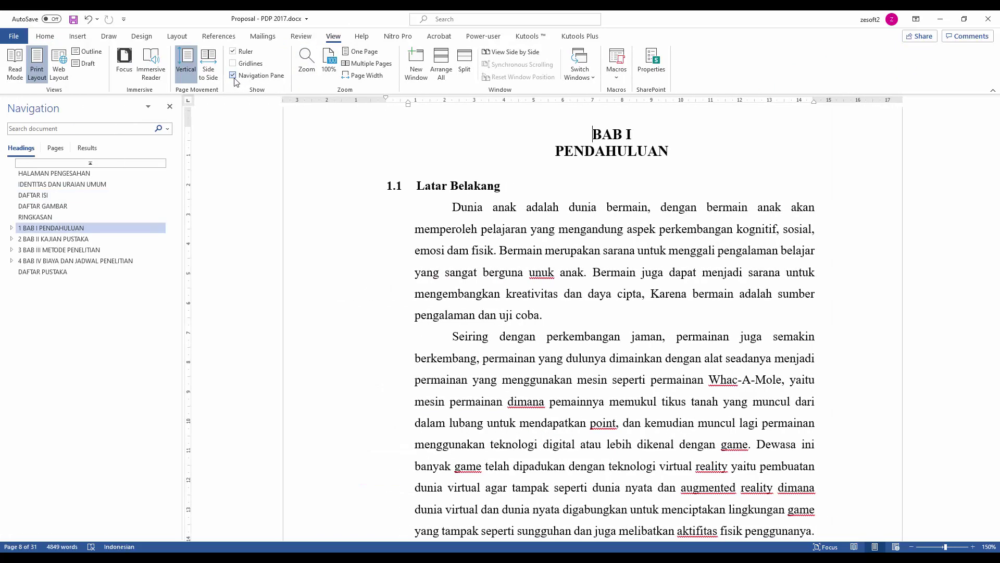
Step: Expand BAB I, BAB II and 2.2 Telaah Pustaka in the heading outline, visit the 2.2 subsections, and review the DAFTAR ISI page numbers
left_click(11, 227)
left_click(11, 315)
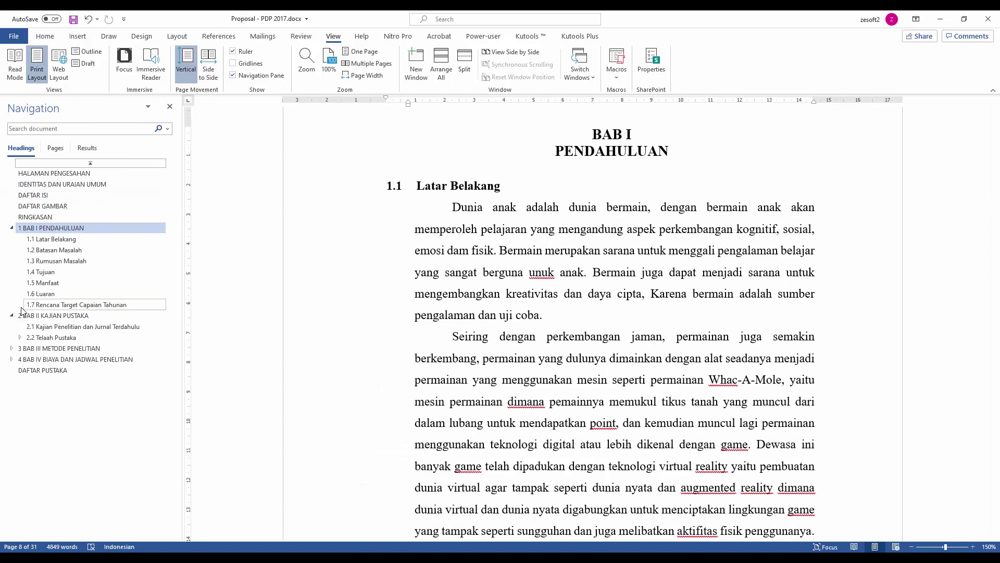
left_click(20, 338)
left_click(55, 360)
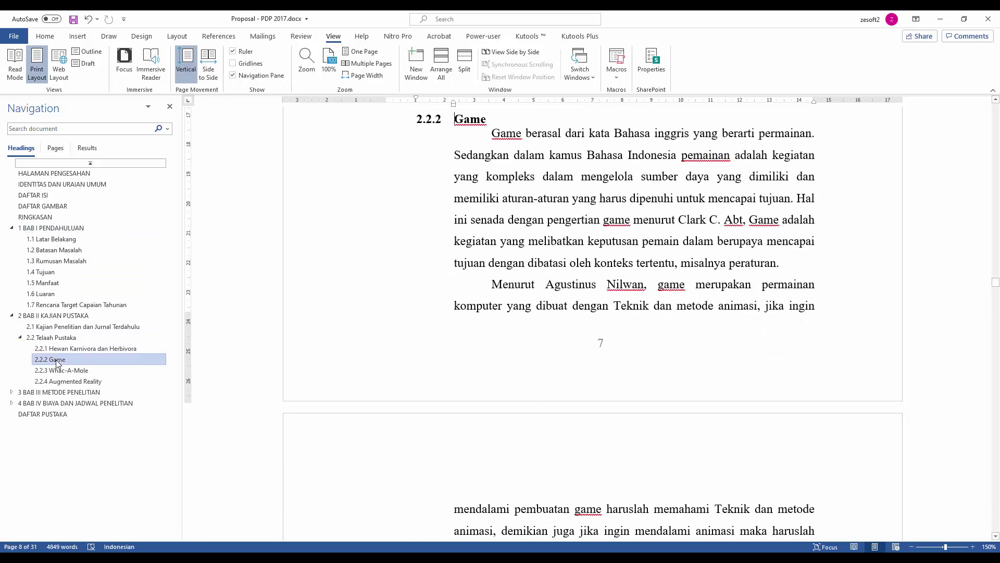
left_click(59, 372)
left_click(65, 382)
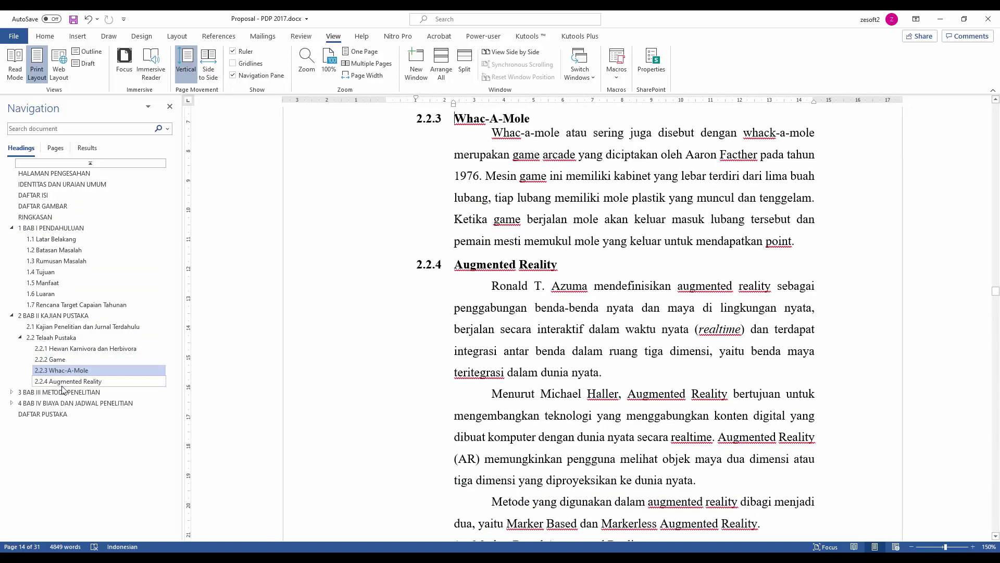
left_click(65, 393)
left_click(67, 370)
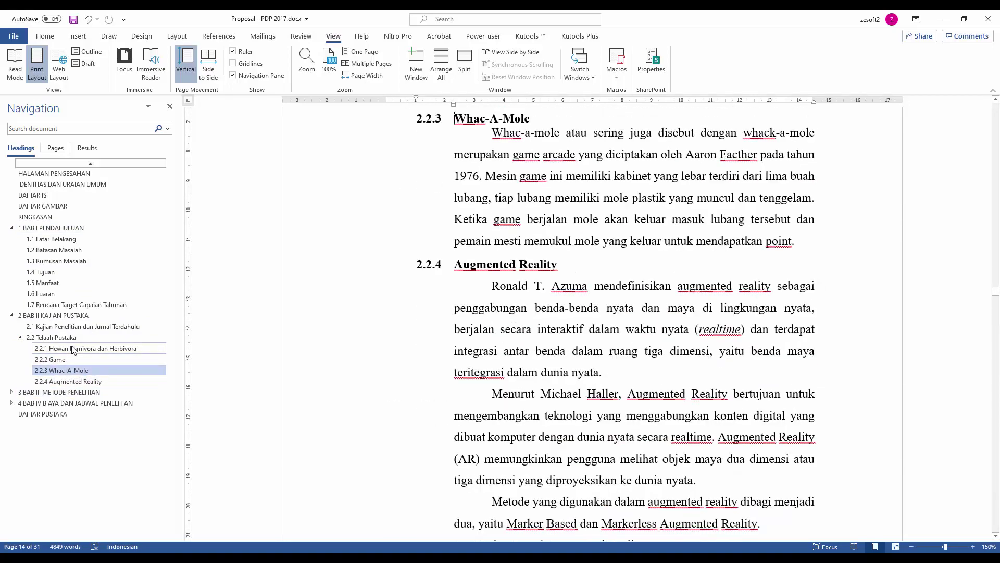
left_click(73, 349)
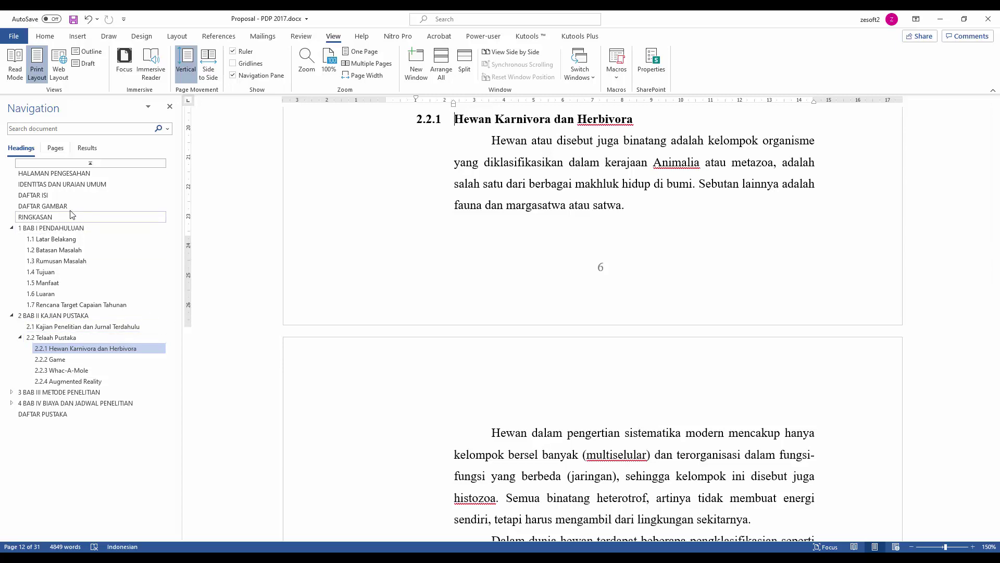
left_click(49, 199)
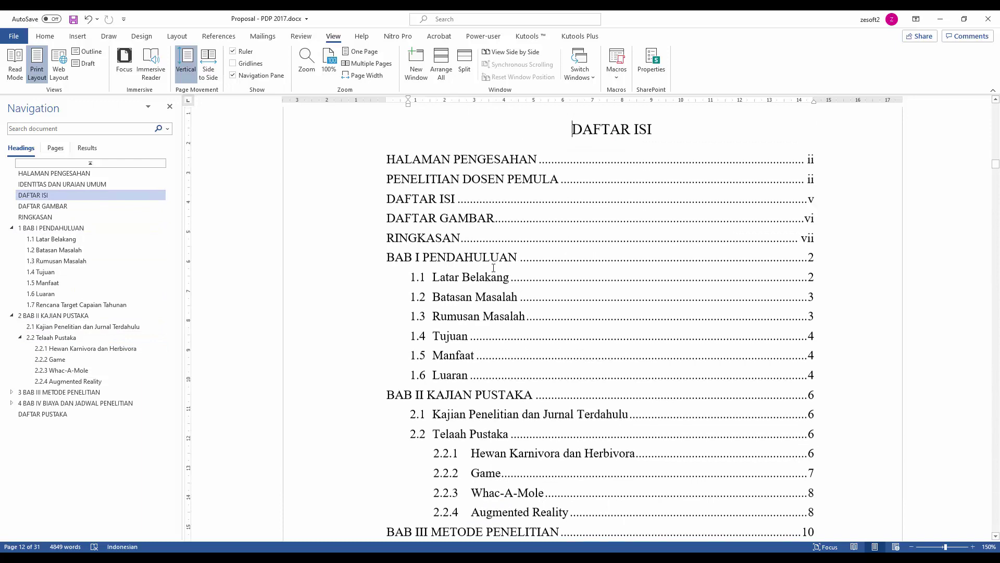
scroll(475, 268, "down", 5)
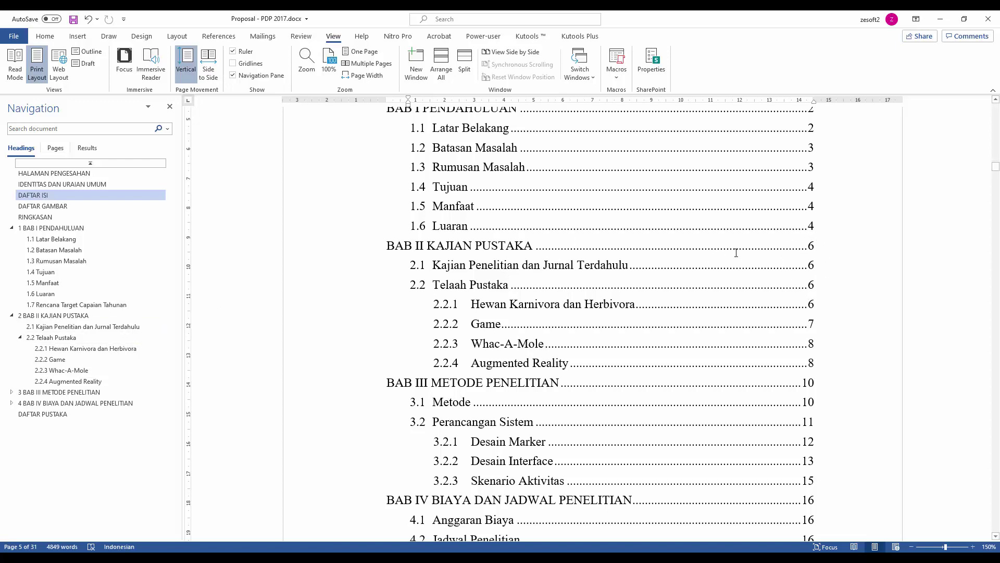
Step: Insert three page breaks before the BAB II KAJIAN PUSTAKA heading and check the page number below section 2.2.1
left_click(68, 315)
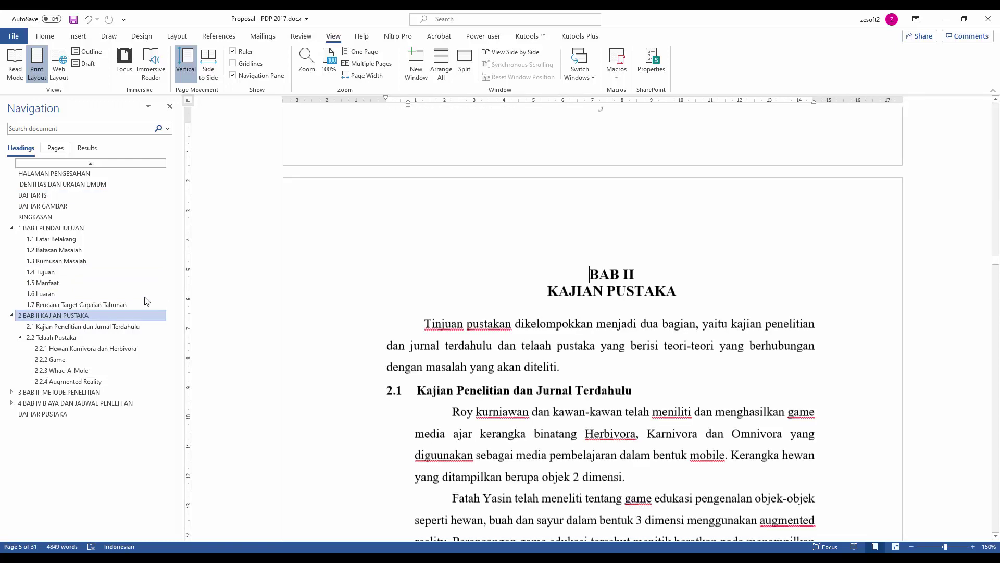
key("ctrl+Return")
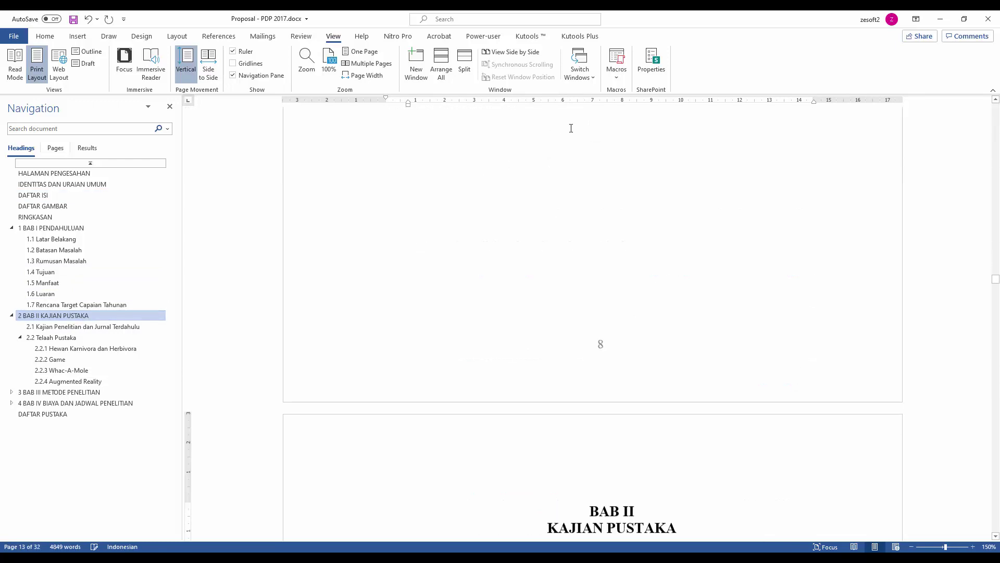
scroll(639, 196, "down", 10)
scroll(637, 196, "down", 3)
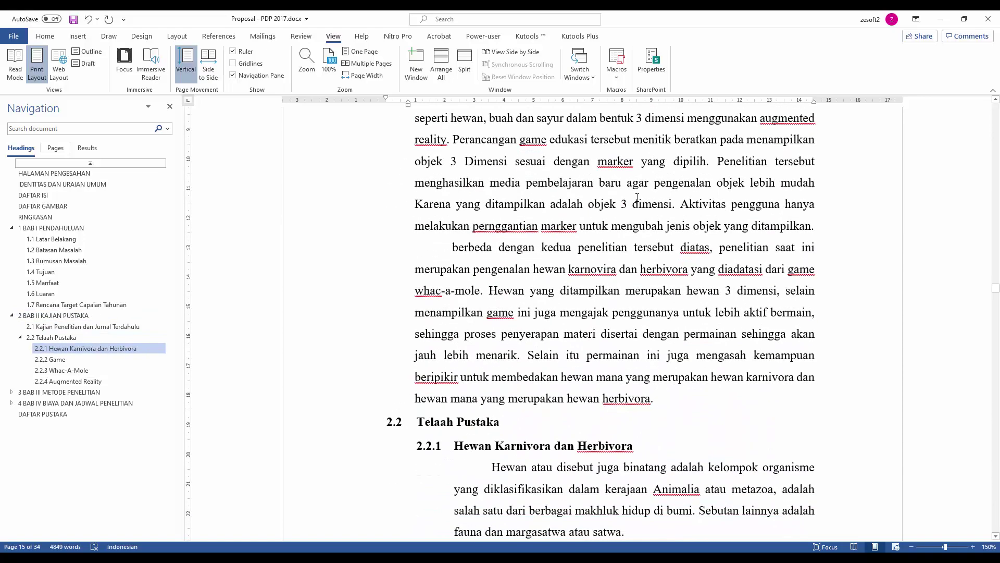
scroll(605, 182, "up", 4)
scroll(605, 183, "down", 4)
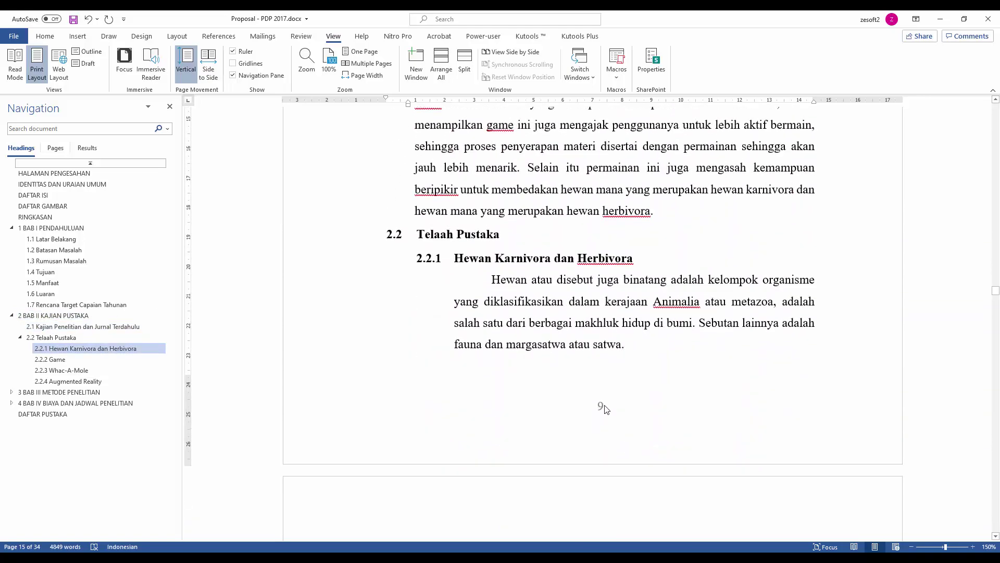
Step: Go back to DAFTAR ISI and update only the page numbers of the table of contents
left_click(30, 197)
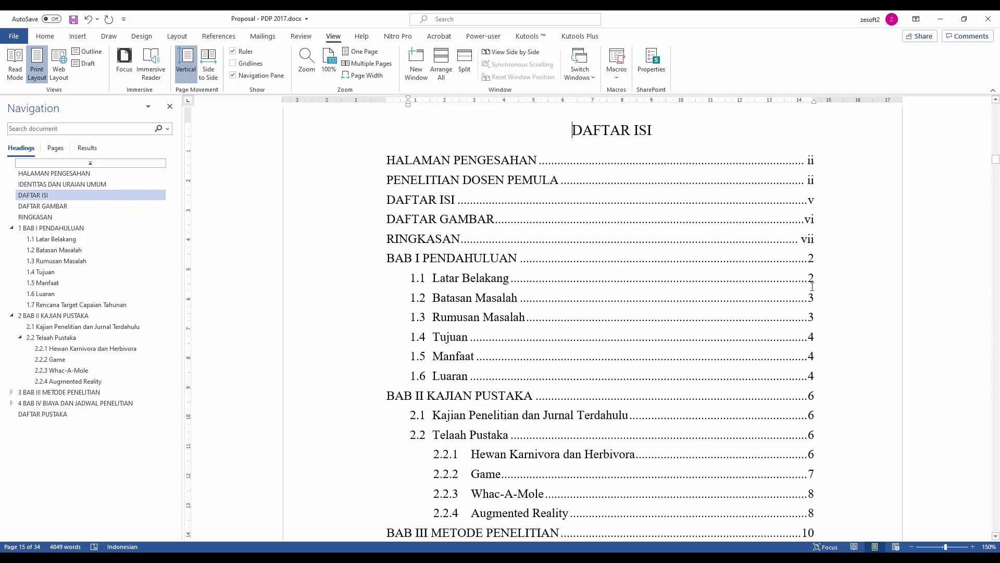
scroll(771, 271, "down", 4)
scroll(730, 255, "down", 1)
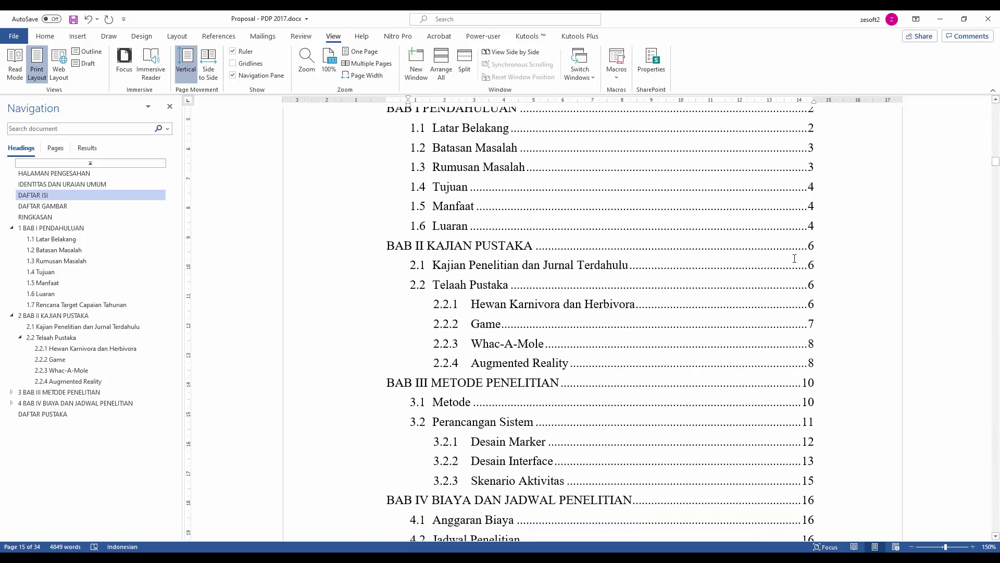
right_click(604, 243)
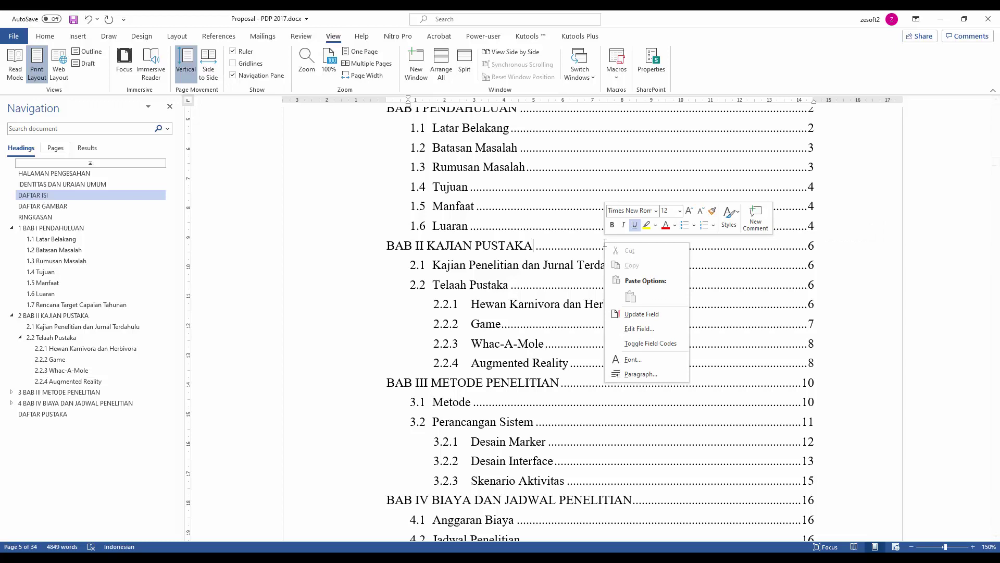
left_click(641, 314)
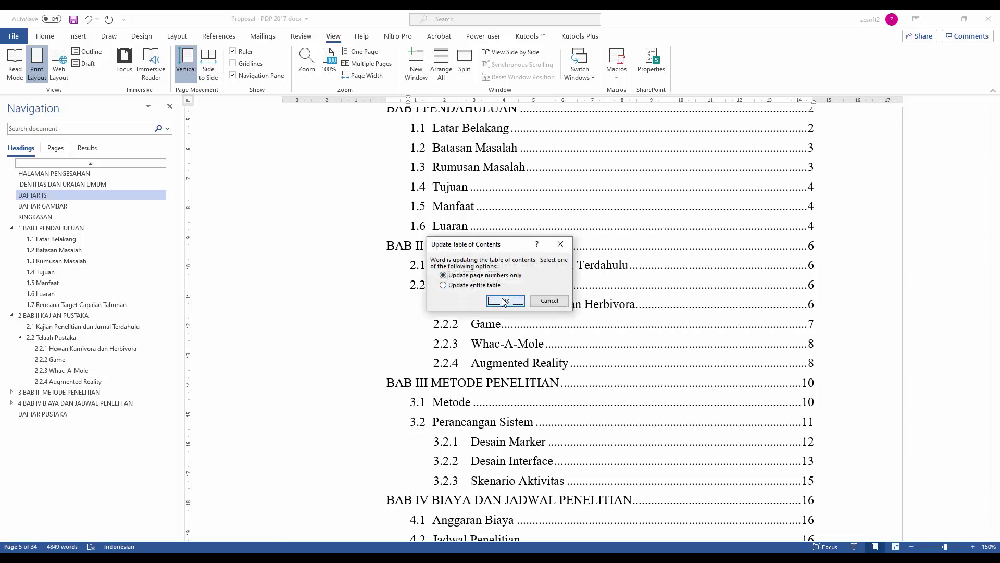
left_click(504, 300)
left_click(868, 279)
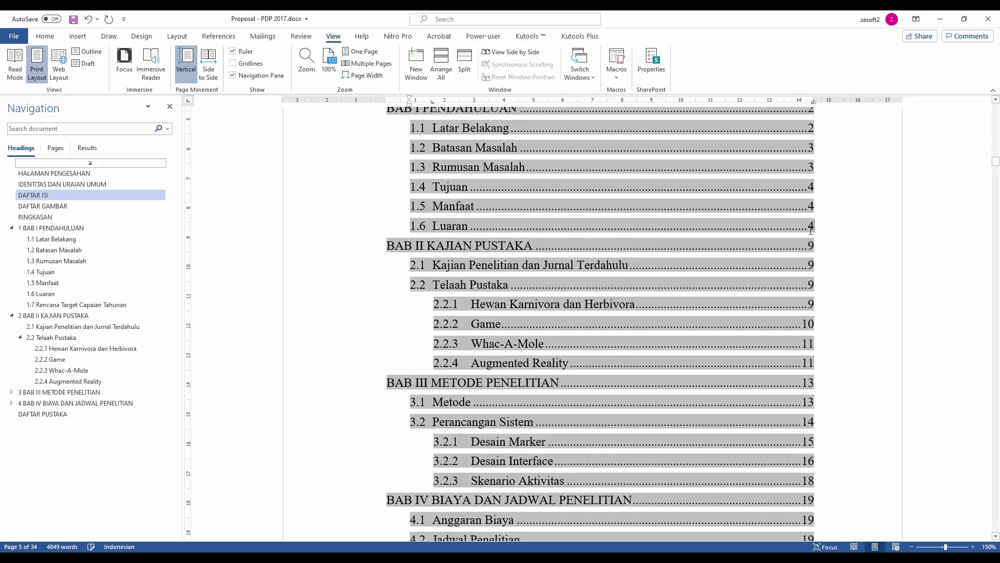
left_click(407, 283)
left_click(808, 304)
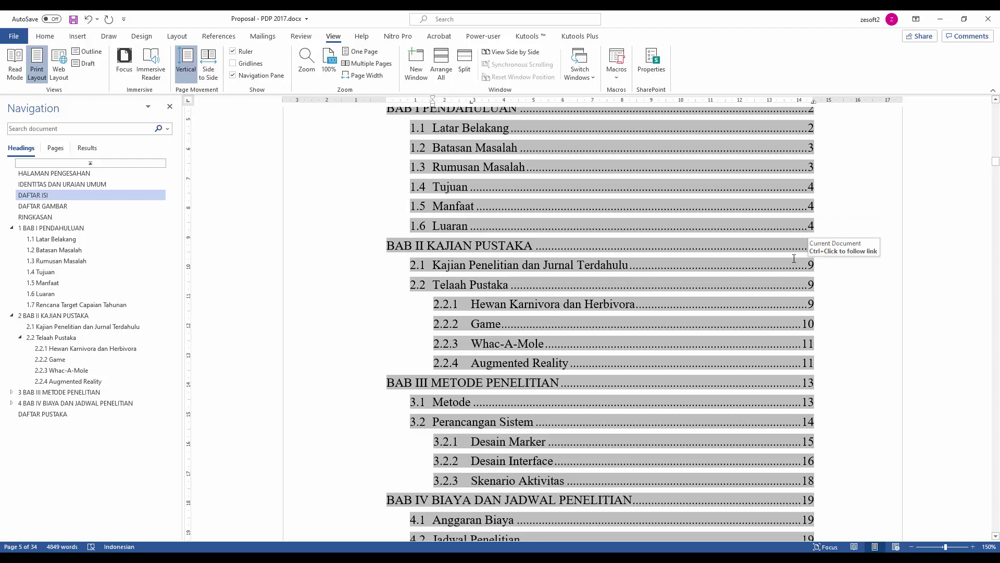
Step: Create a new blank document, and switch to the Notepad window containing the numbered proposal outline
key("ctrl+n")
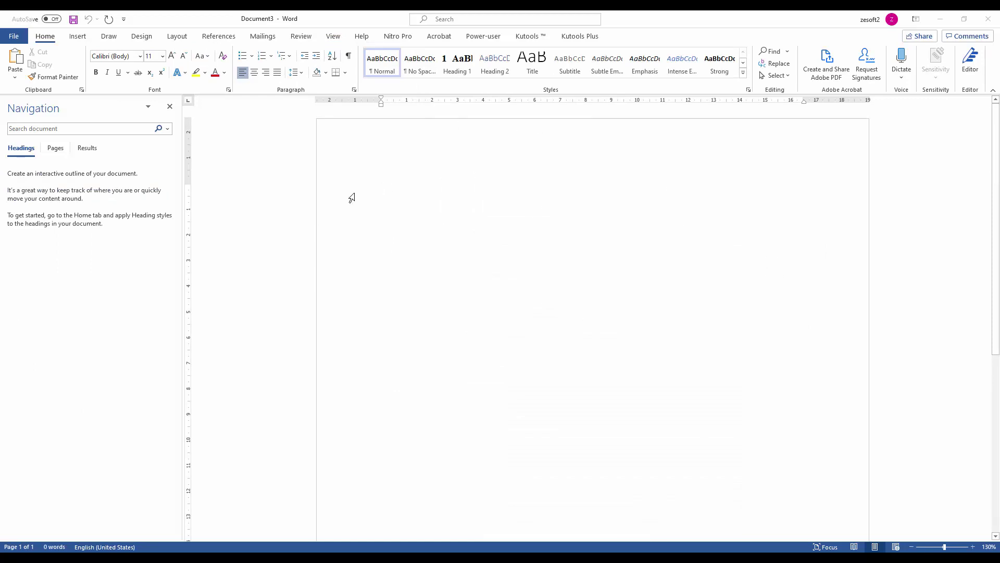
mouse_move(241, 548)
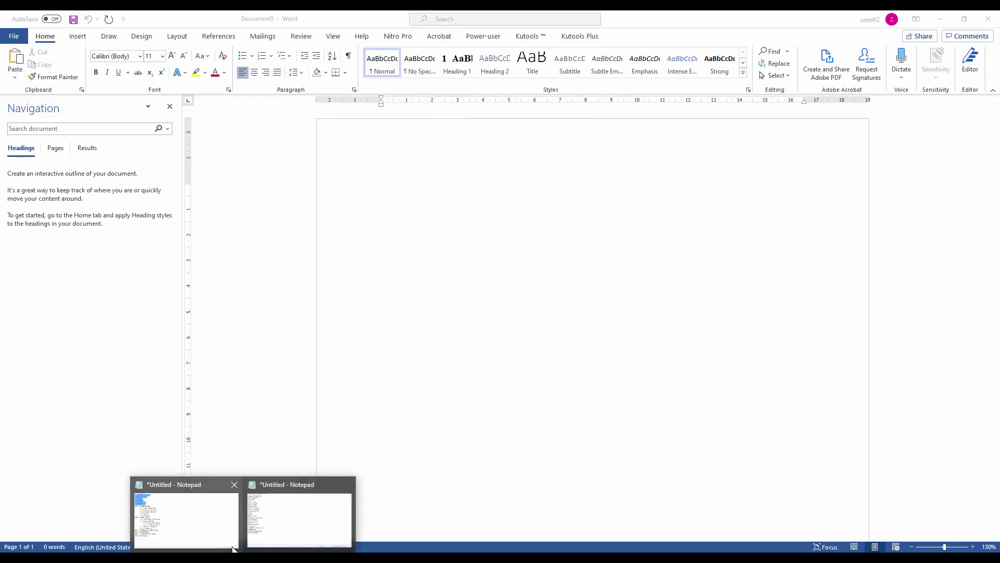
left_click(212, 541)
left_click(321, 322)
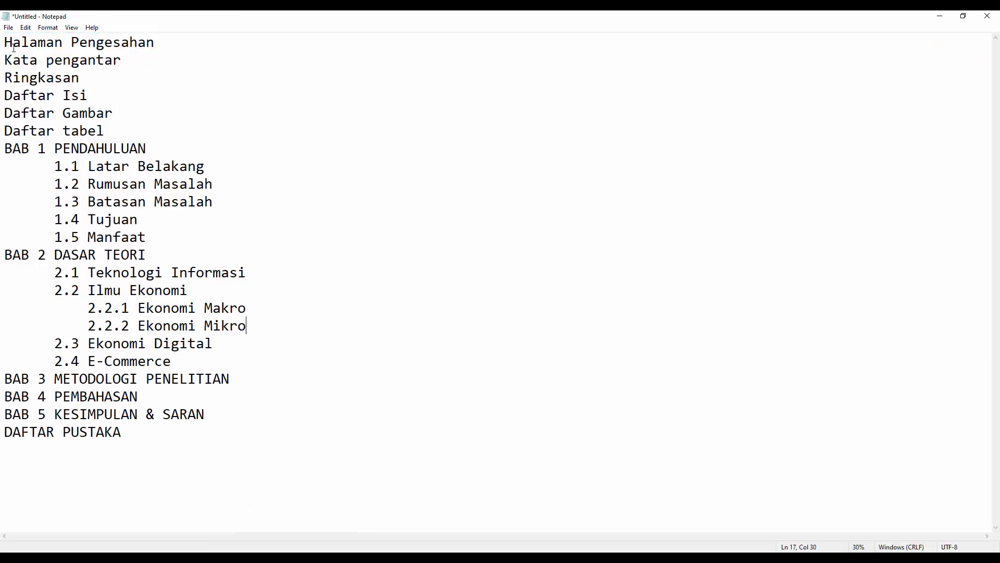
Step: Examine the unnumbered front-matter headings in the outline, from Halaman Pengesahan to Daftar tabel
left_click_drag(7, 42, 137, 57)
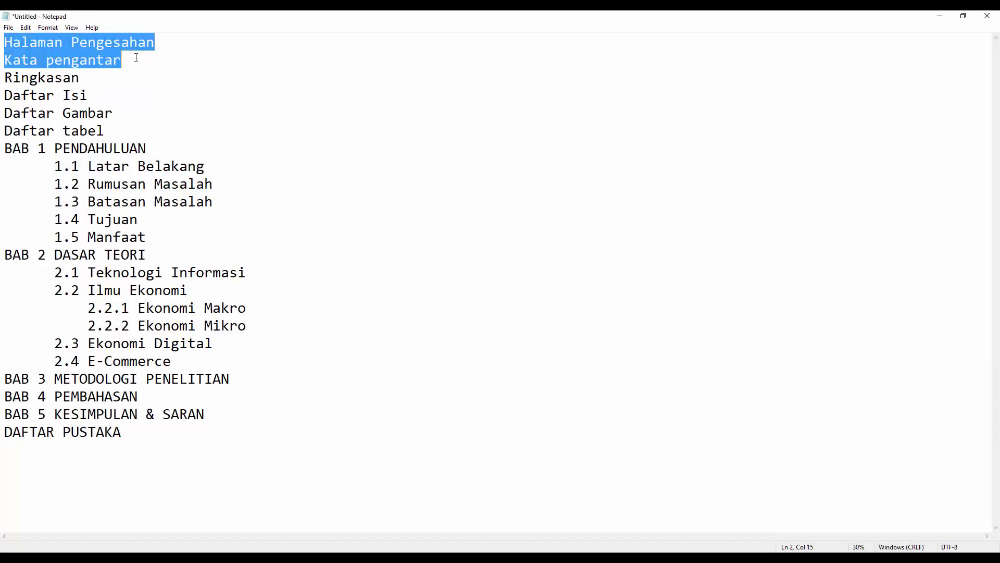
left_click(136, 59)
key("shift+Left")
key("shift+Left")
key("shift+Left")
key("shift+Left")
key("shift+Left")
key("shift+Left")
key("shift+Left")
key("shift+Left")
key("shift+Left")
left_click(81, 79)
key("shift+Left")
key("shift+Left")
key("shift+Left")
key("shift+Left")
key("shift+Left")
key("shift+Left")
key("shift+Left")
key("shift+Left")
key("shift+Left")
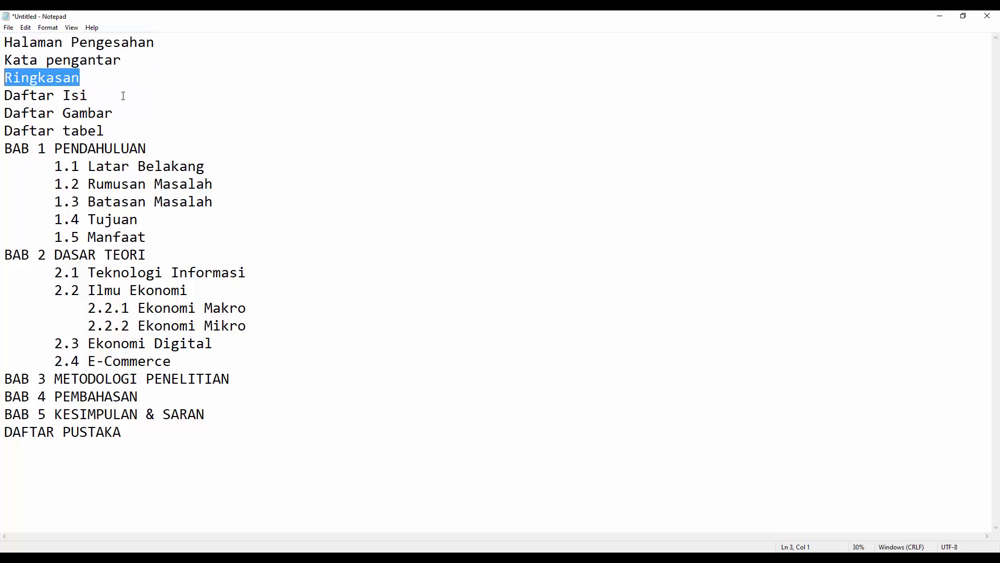
left_click_drag(123, 96, 50, 102)
left_click_drag(107, 131, 2, 44)
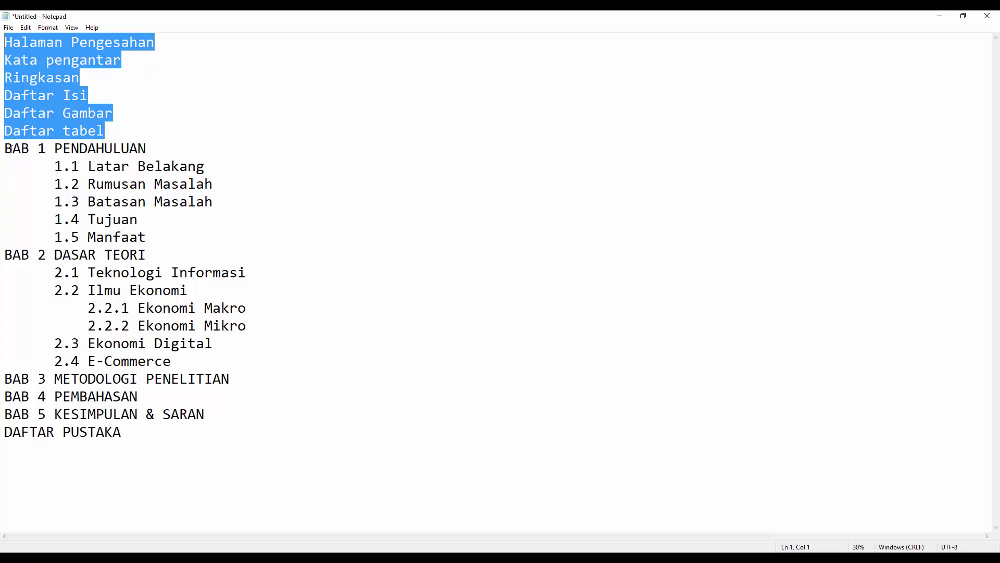
Step: Examine the numbered chapters BAB 1 to BAB 5 and the indentation levels of their sections and subsections
left_click_drag(5, 149, 206, 417)
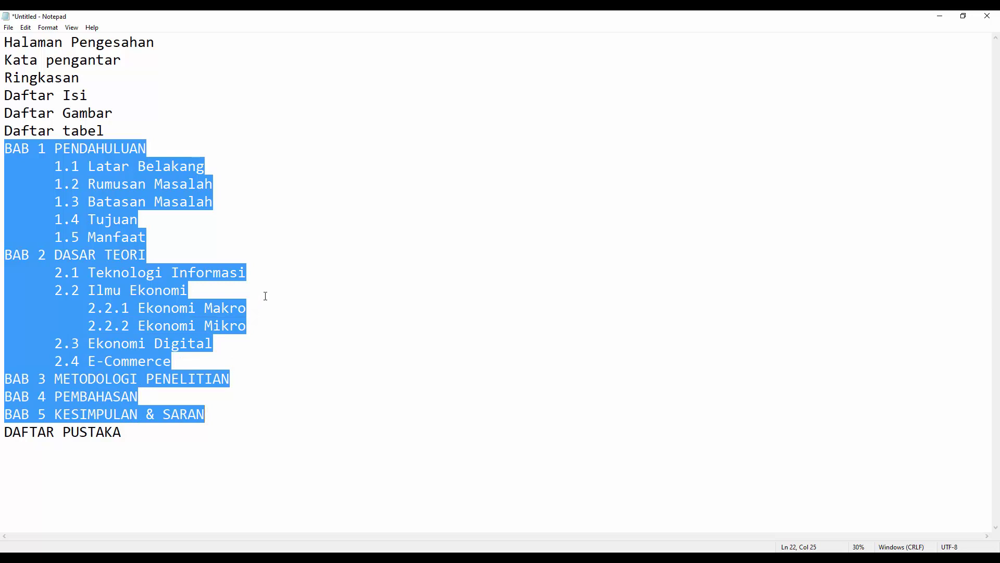
left_click(282, 227)
left_click_drag(146, 149, 6, 146)
left_click_drag(204, 167, 55, 169)
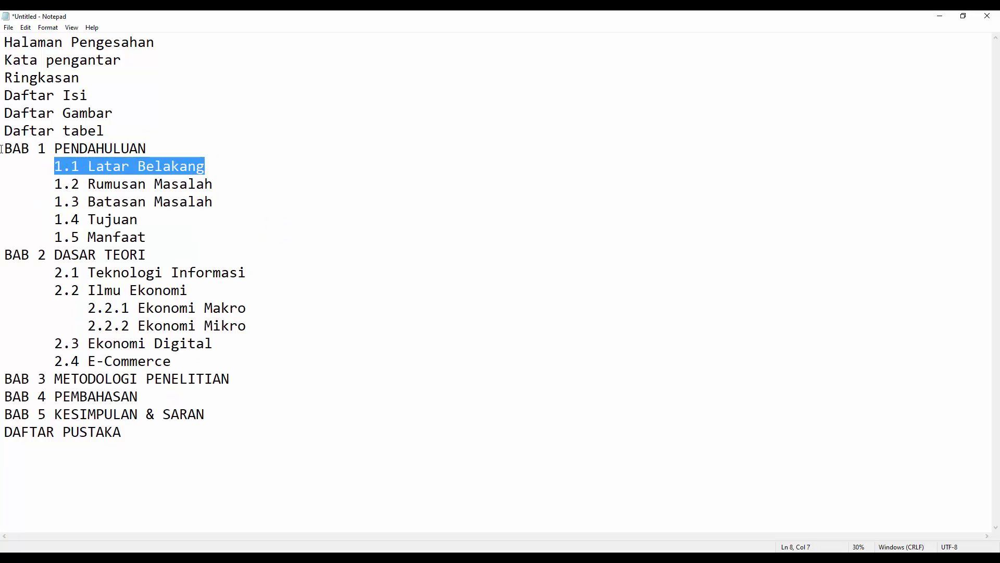
left_click(95, 166)
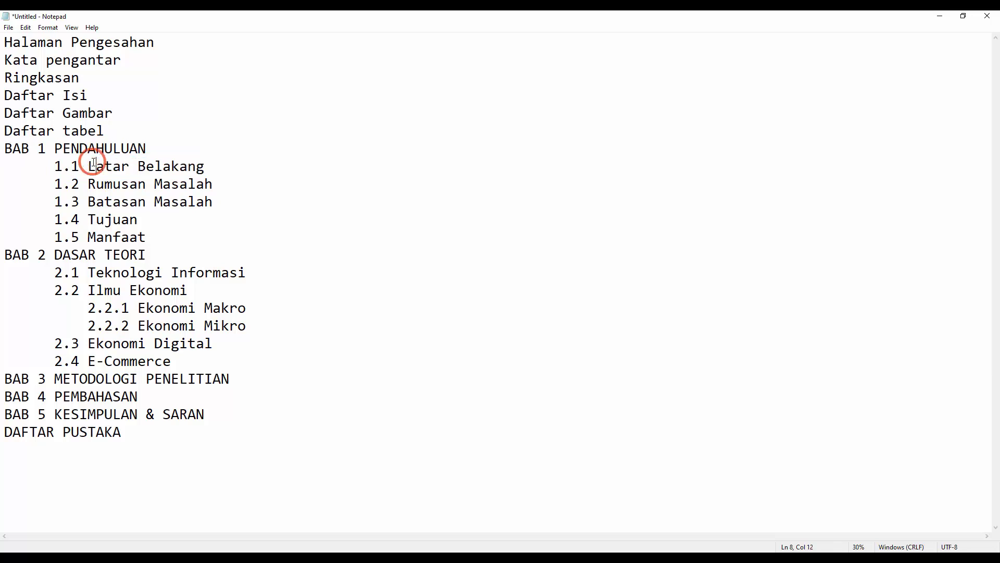
left_click(54, 272)
left_click_drag(88, 307, 3, 307)
left_click(252, 326)
left_click(95, 307)
left_click(179, 307)
Step: Switch back to the blank Word document and paste the copied list of unnumbered headings
left_click(940, 16)
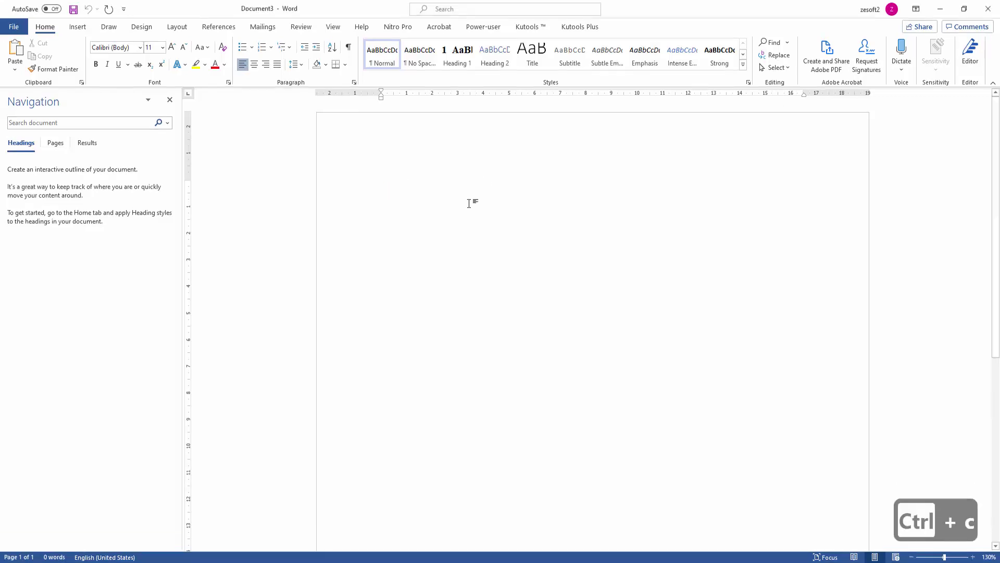
key("ctrl+v")
scroll(503, 227, "up", 3)
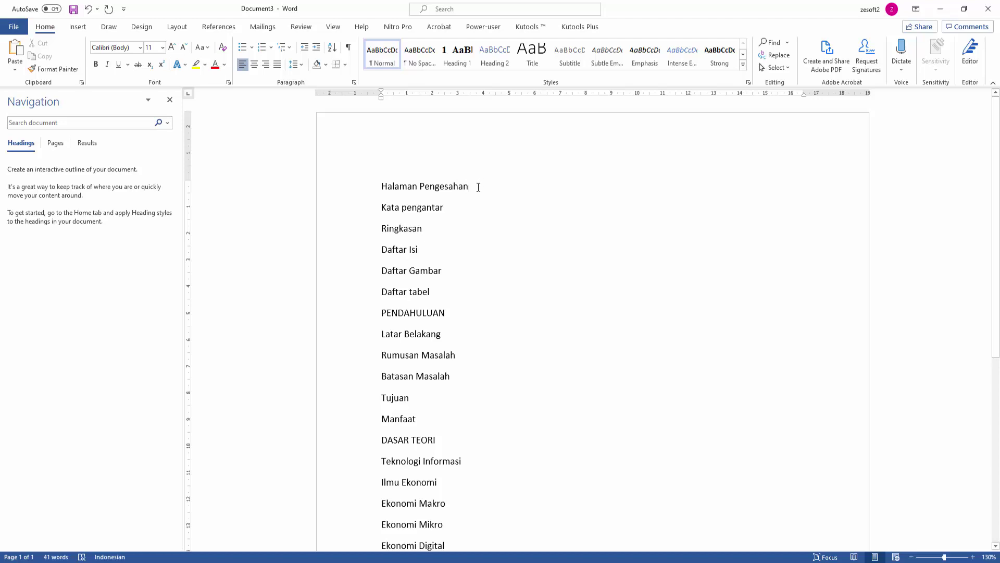
left_click(351, 192)
left_click(391, 197)
left_click_drag(375, 185, 434, 300)
left_click(504, 274)
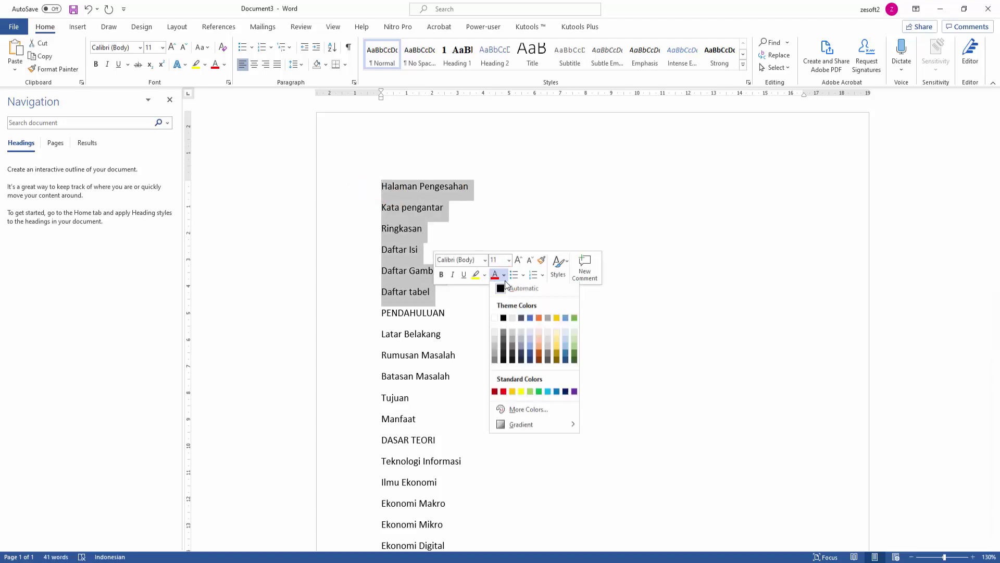
left_click(551, 211)
left_click(552, 209)
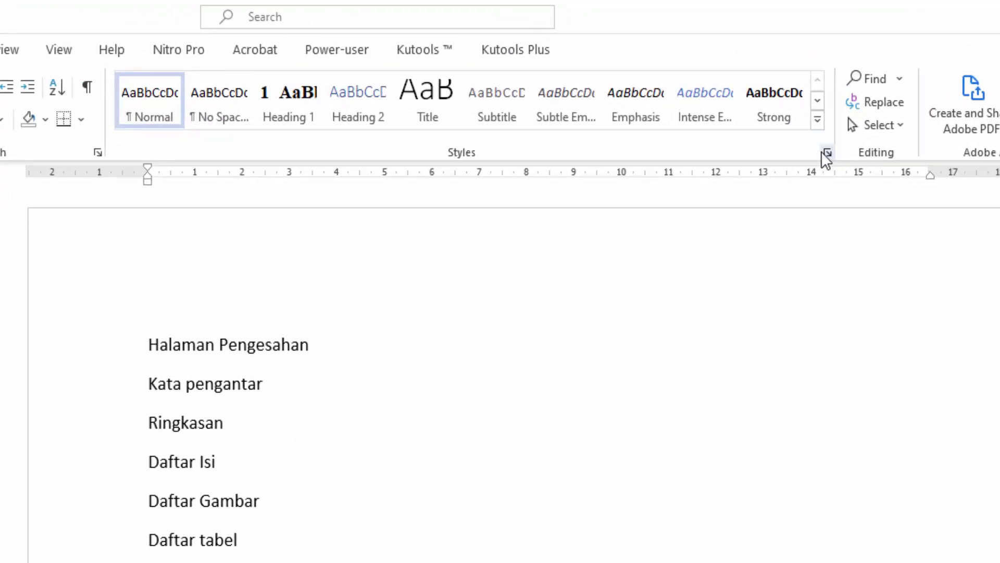
Step: Create a new style from the Kata pengantar line, open its full settings and name it Pre-Bab
left_click(819, 121)
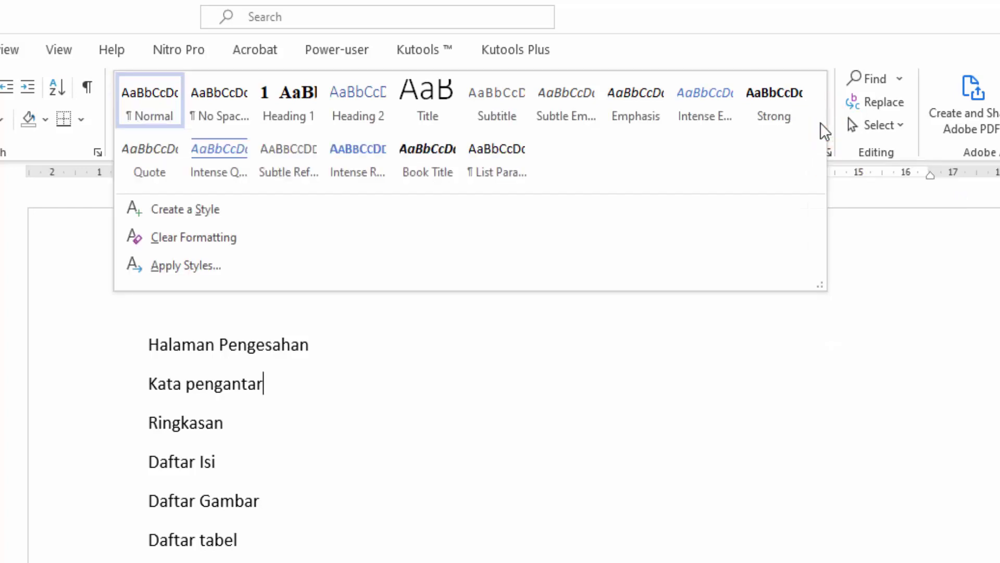
left_click(181, 216)
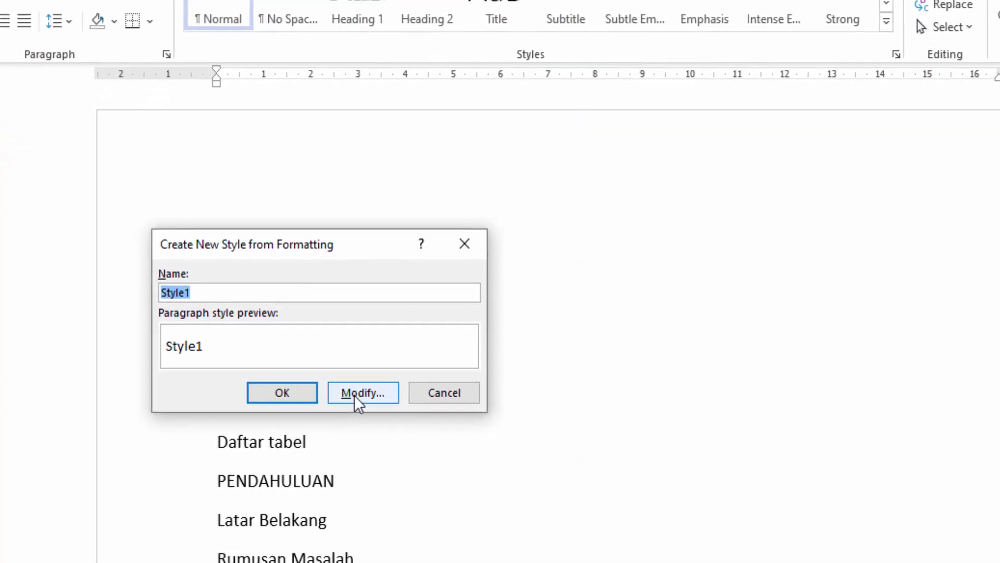
left_click(286, 490)
left_click_drag(492, 116, 499, 30)
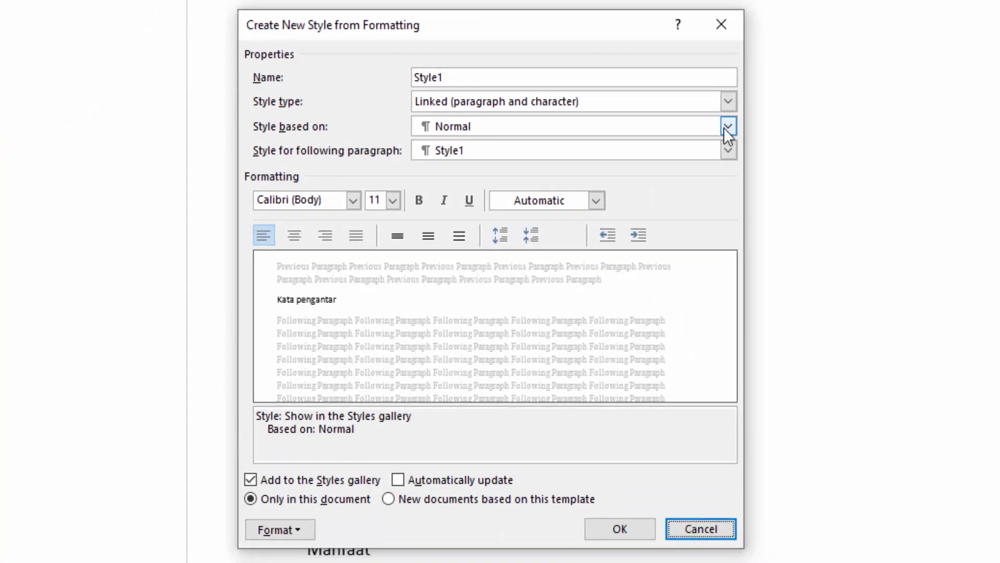
double_click(486, 77)
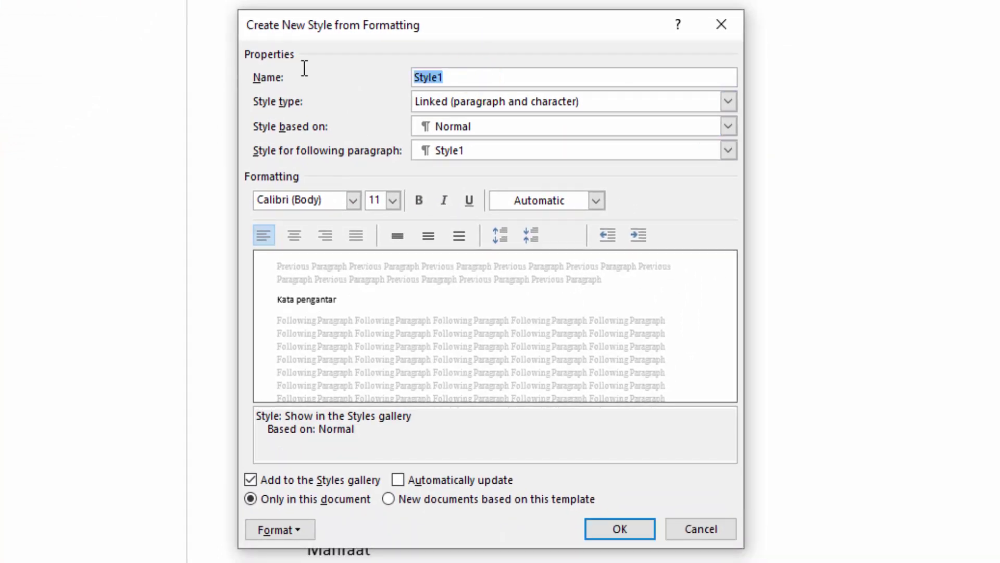
type("Pre")
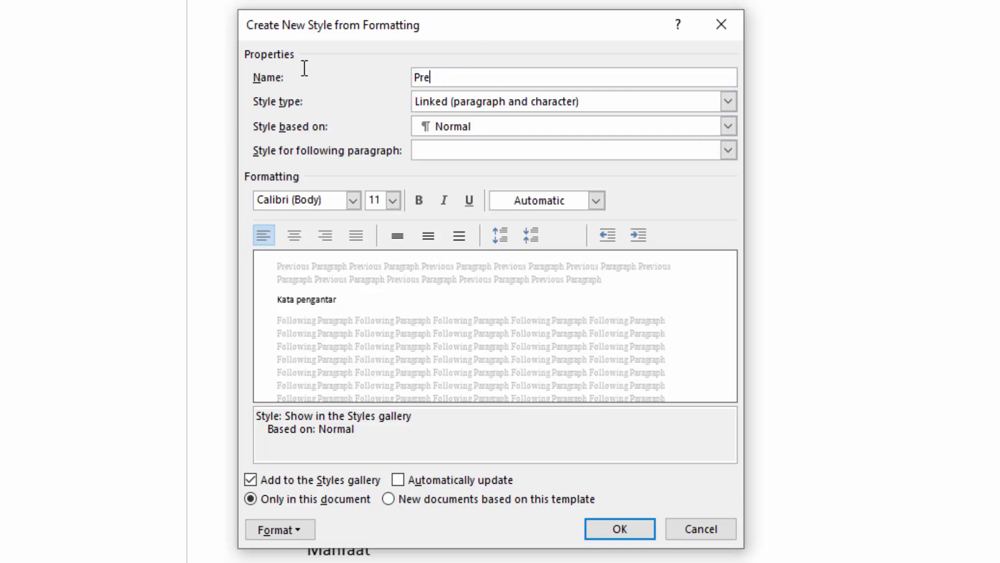
type("-Bab")
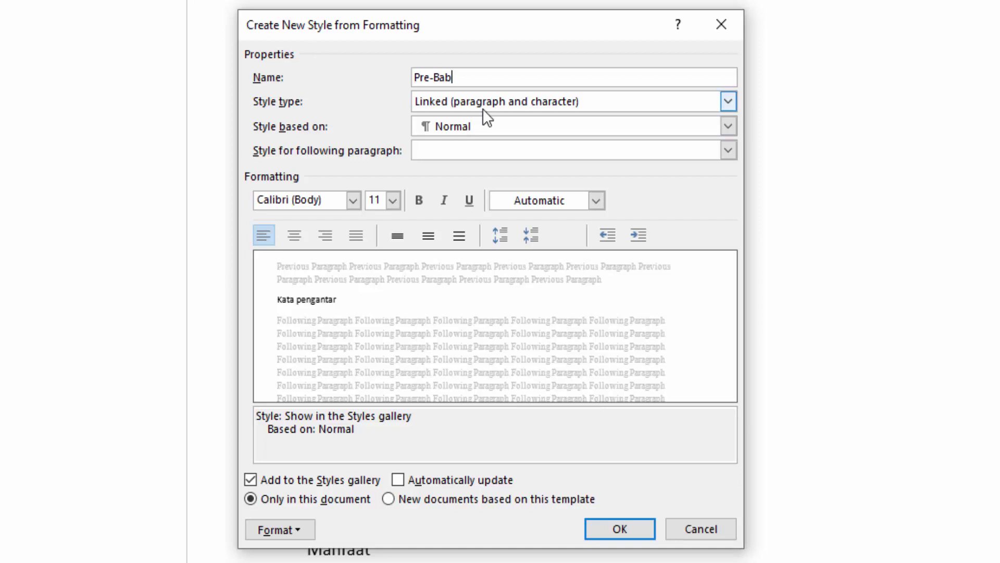
Step: Make Pre-Bab a Paragraph style based on Heading 1, with Normal as the style for the following paragraph
left_click(535, 109)
left_click(532, 119)
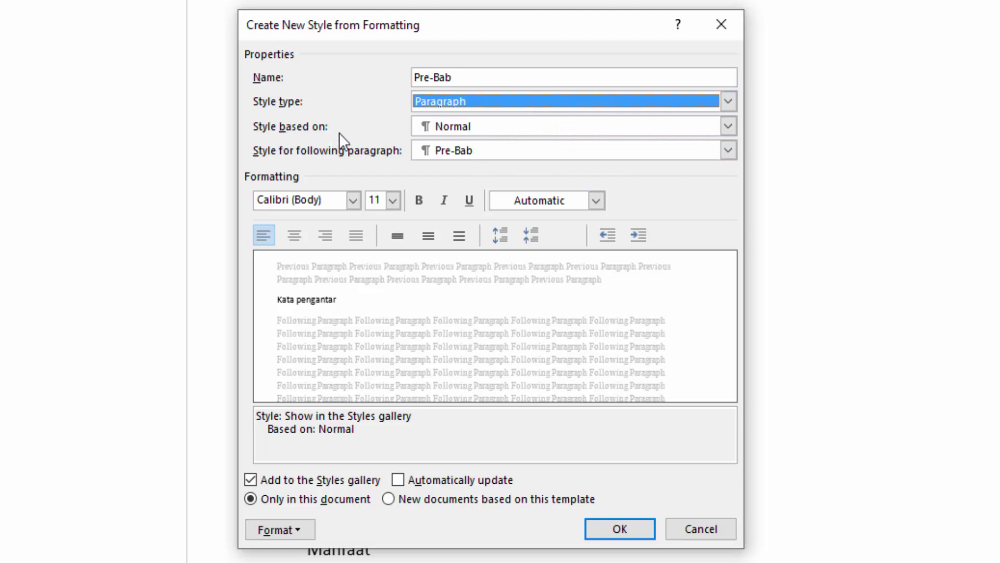
left_click(431, 127)
left_click(489, 181)
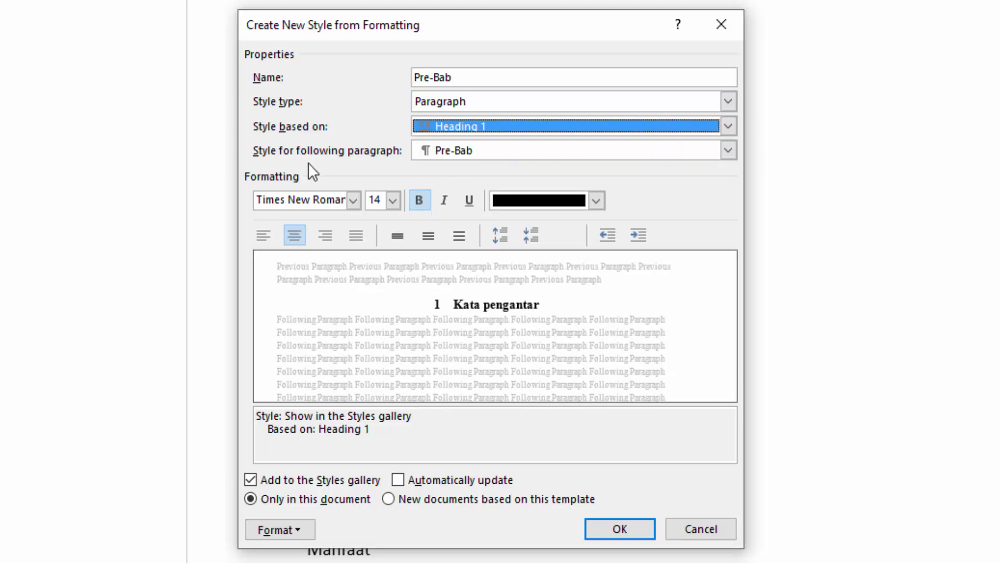
left_click(420, 148)
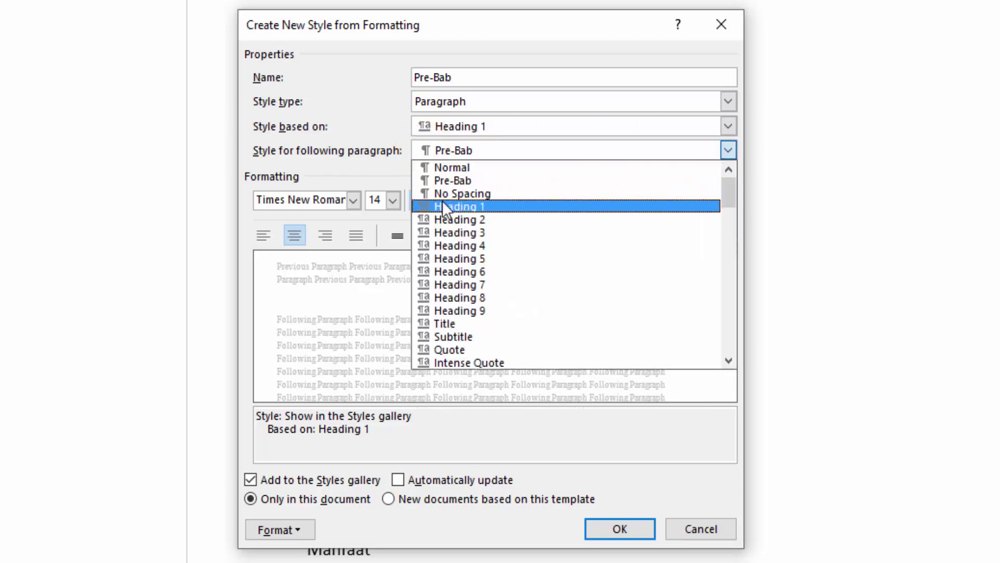
left_click(442, 164)
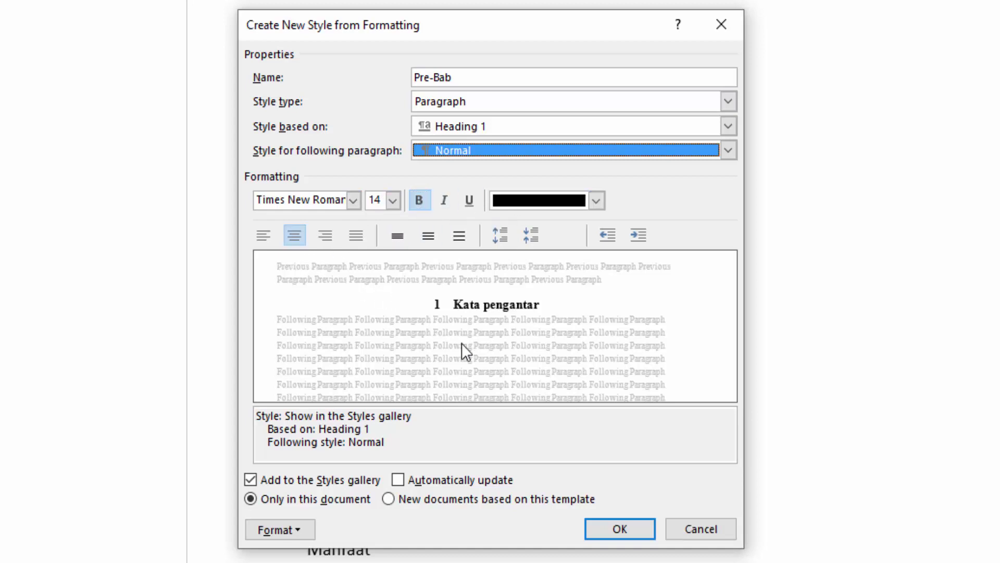
Step: Set the Pre-Bab style's numbering to None and save the new style
left_click(305, 531)
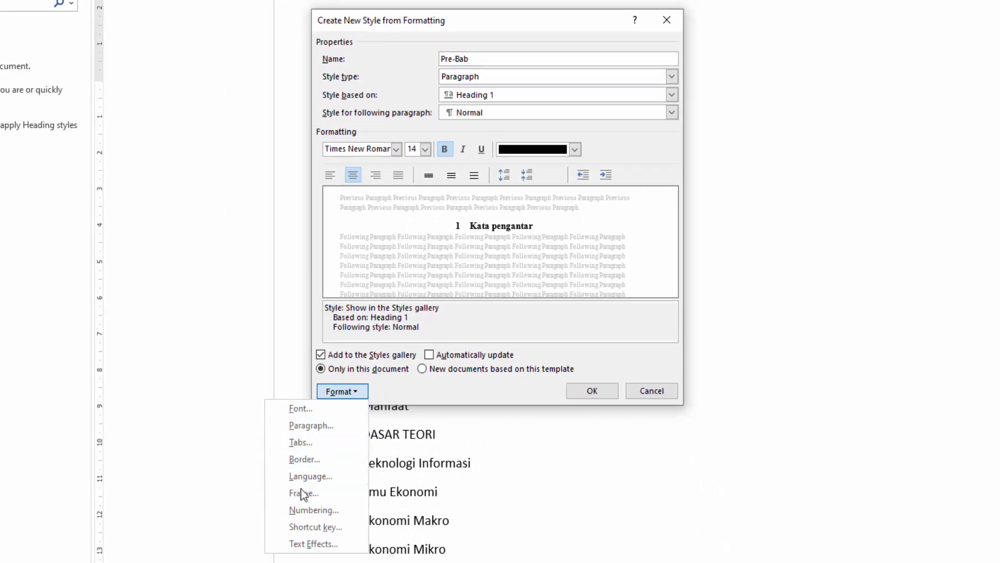
left_click(310, 511)
left_click(442, 163)
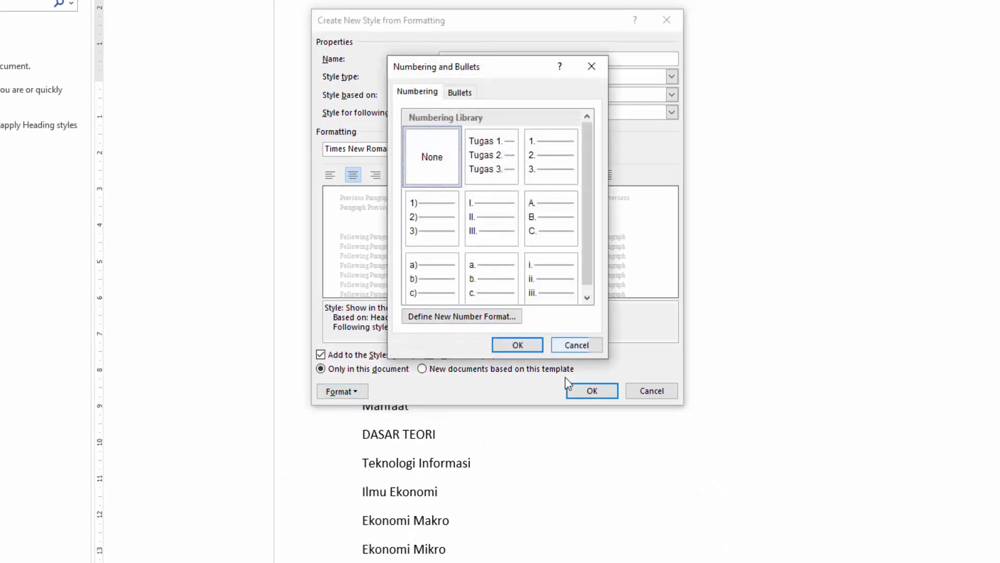
left_click(518, 344)
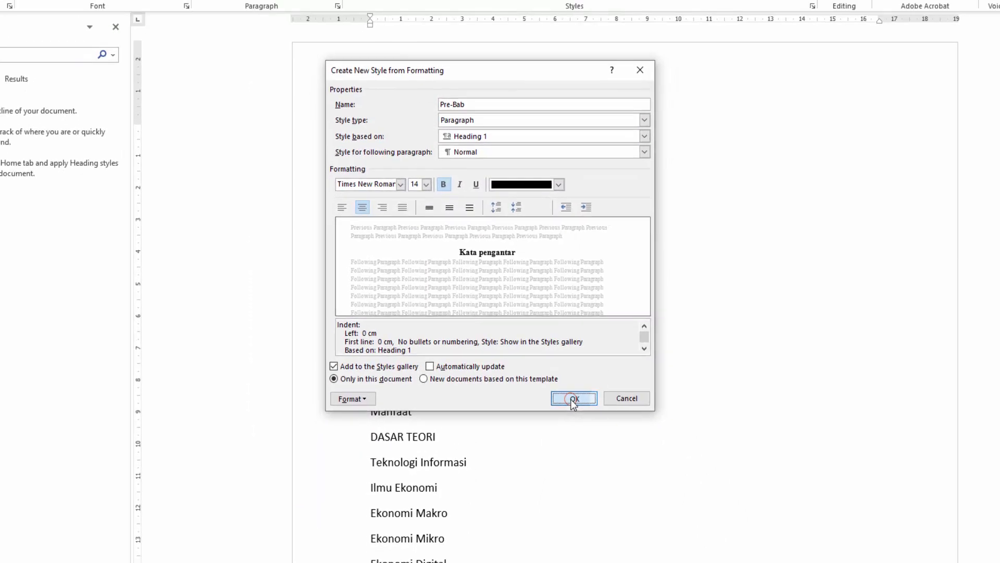
left_click(593, 391)
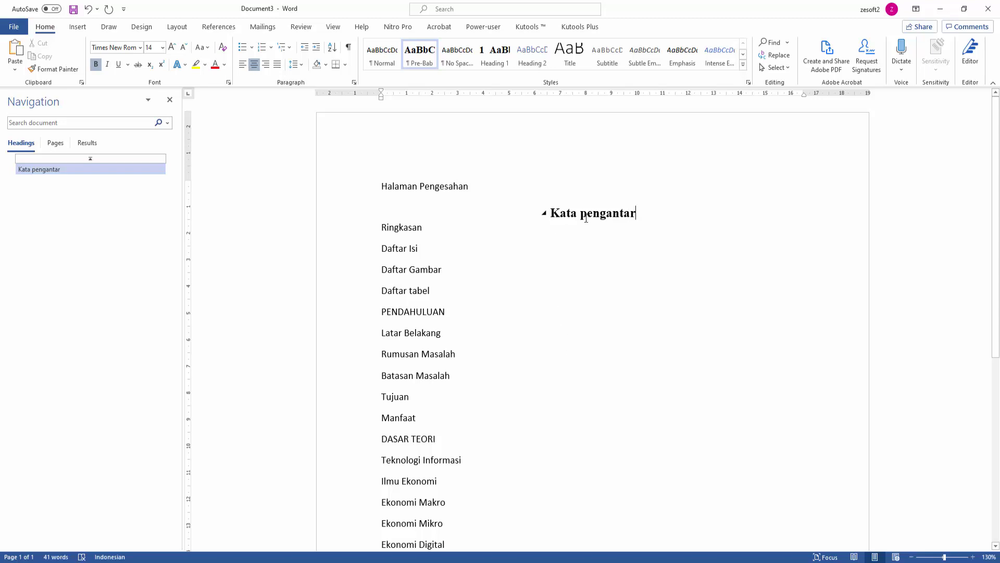
Step: Apply the Pre-Bab style to Halaman Pengesahan, Ringkasan, Daftar Isi, Daftar Gambar and Daftar tabel
left_click(424, 189)
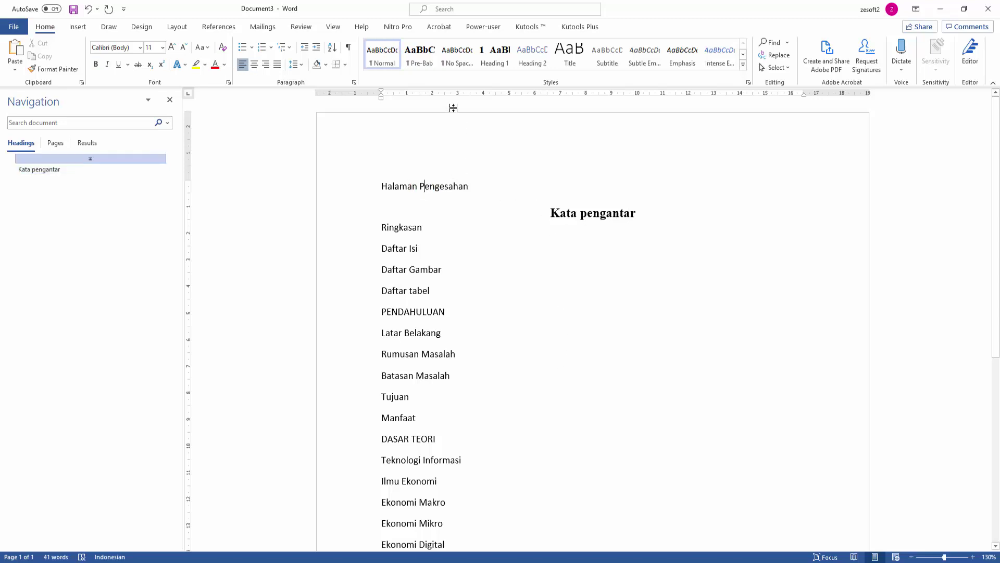
left_click(426, 60)
left_click(412, 243)
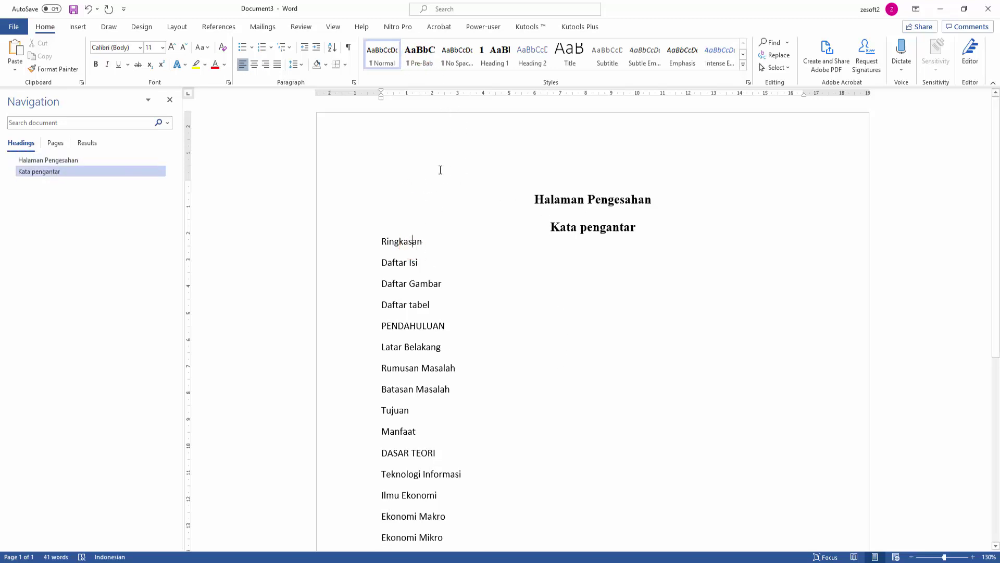
left_click(422, 59)
left_click(407, 269)
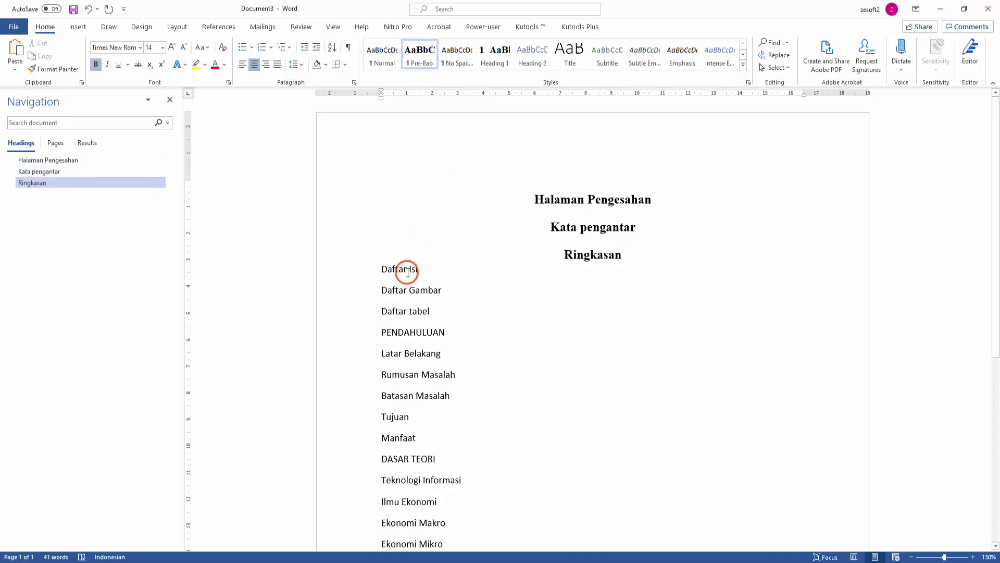
left_click(420, 58)
left_click(420, 299)
left_click(420, 58)
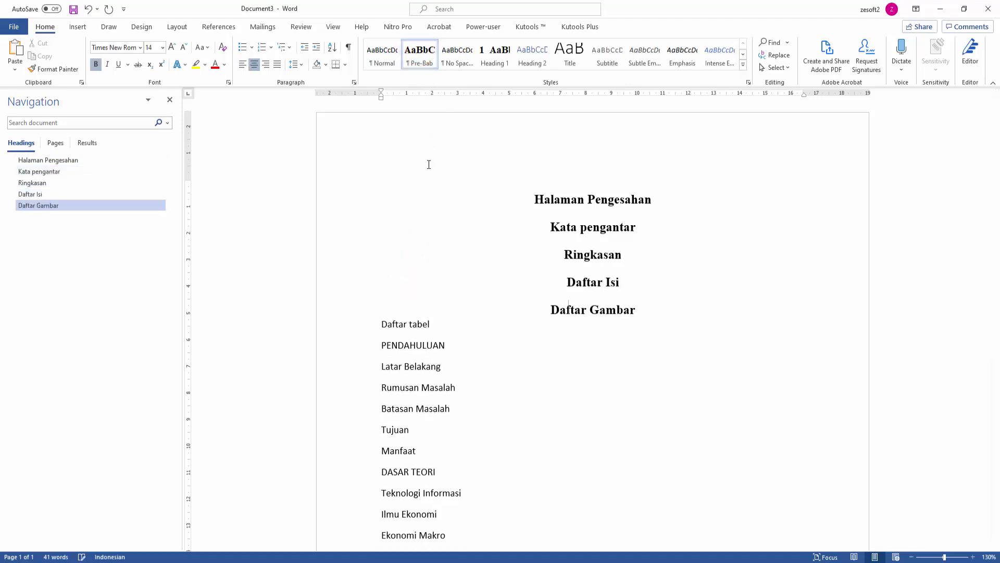
left_click(417, 324)
left_click(418, 59)
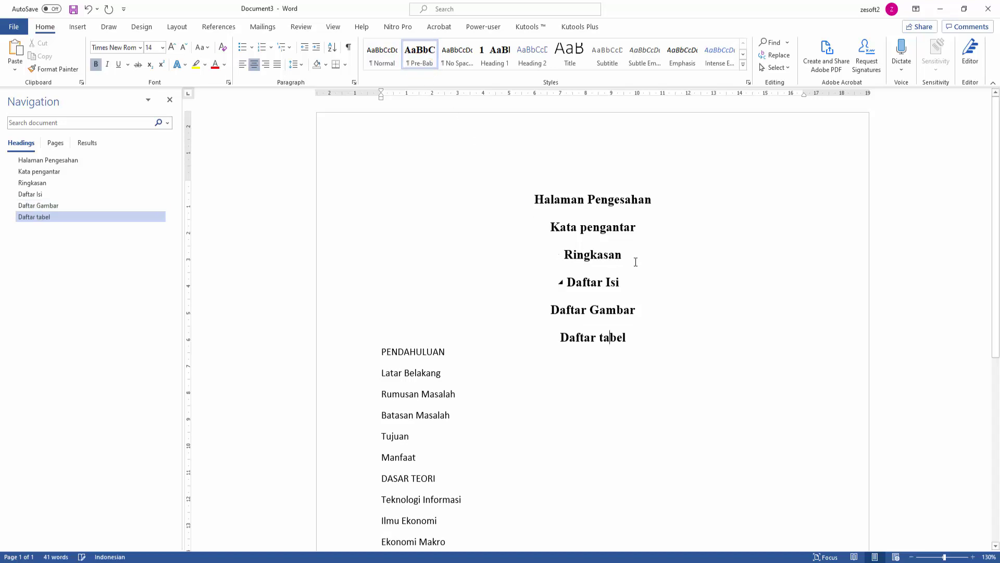
Step: Add an empty paragraph below Halaman Pengesahan and insert a page break before Kata pengantar
left_click(625, 255)
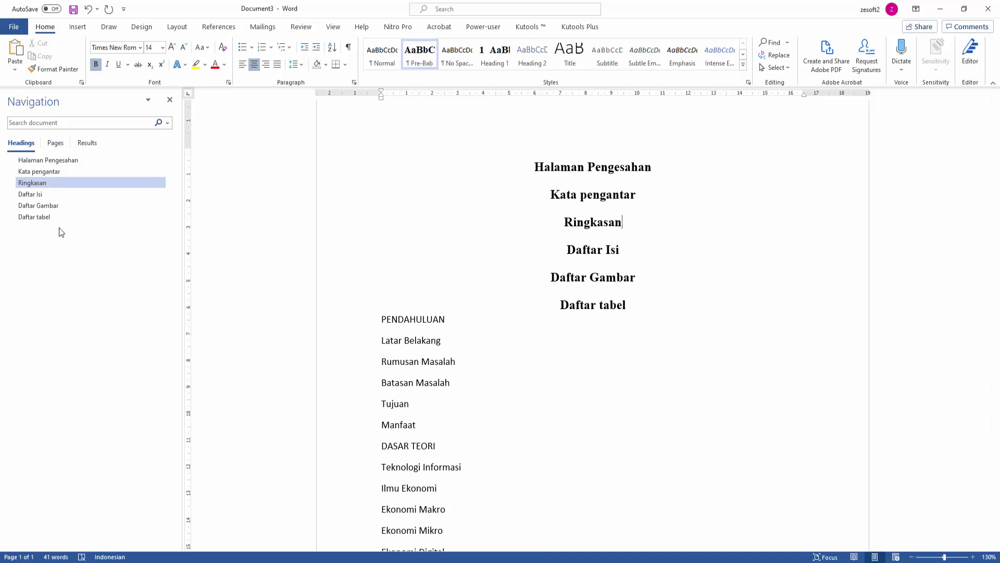
left_click(693, 167)
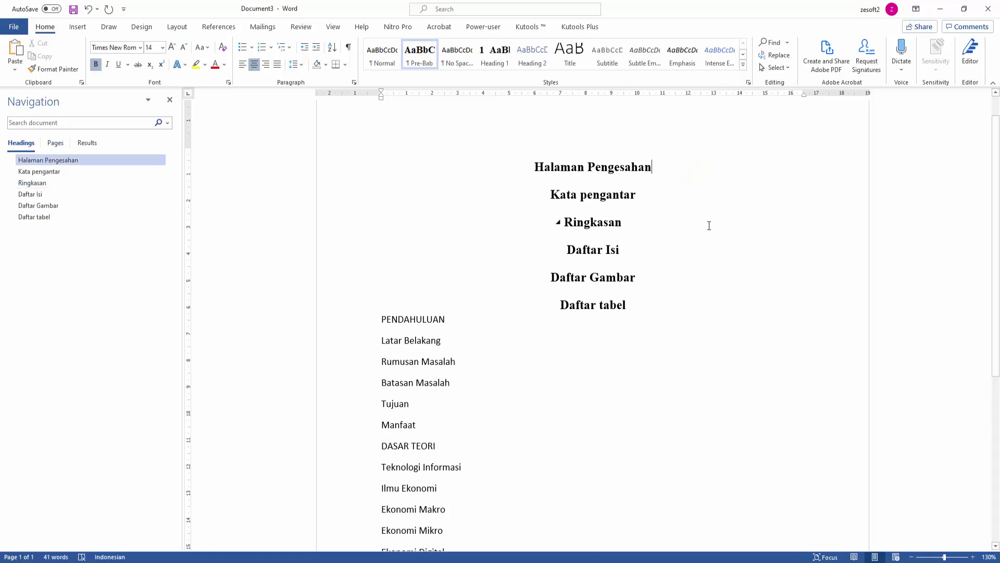
key("Return")
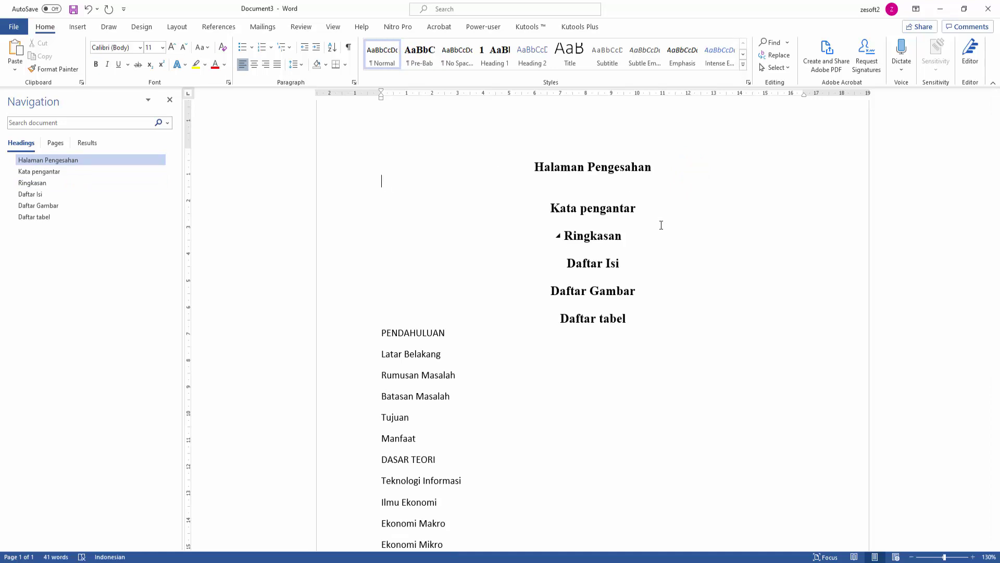
key("Down")
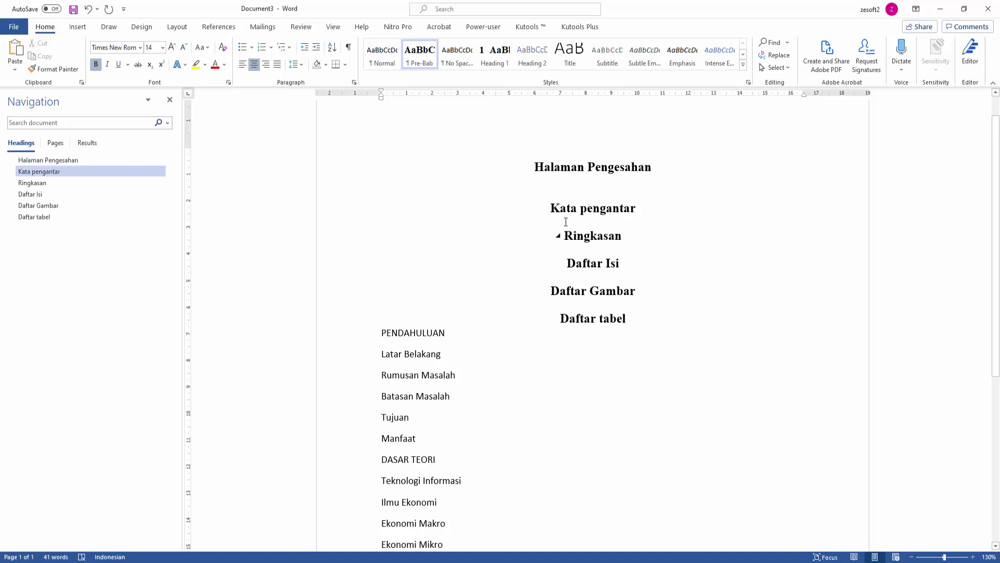
key("ctrl+Return")
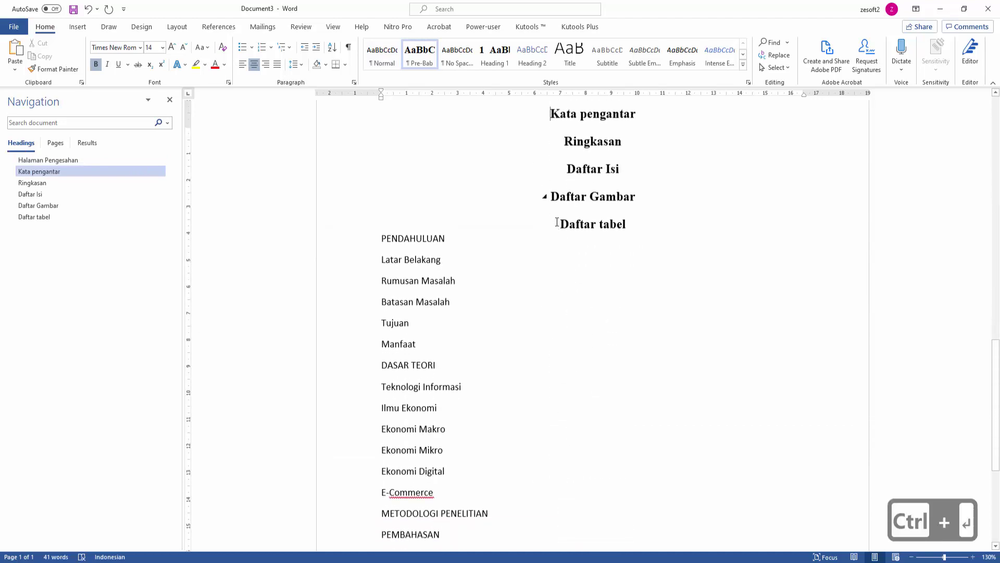
Step: Insert page breaks before the Ringkasan and Daftar Isi headings so each starts on a new page
key("Down")
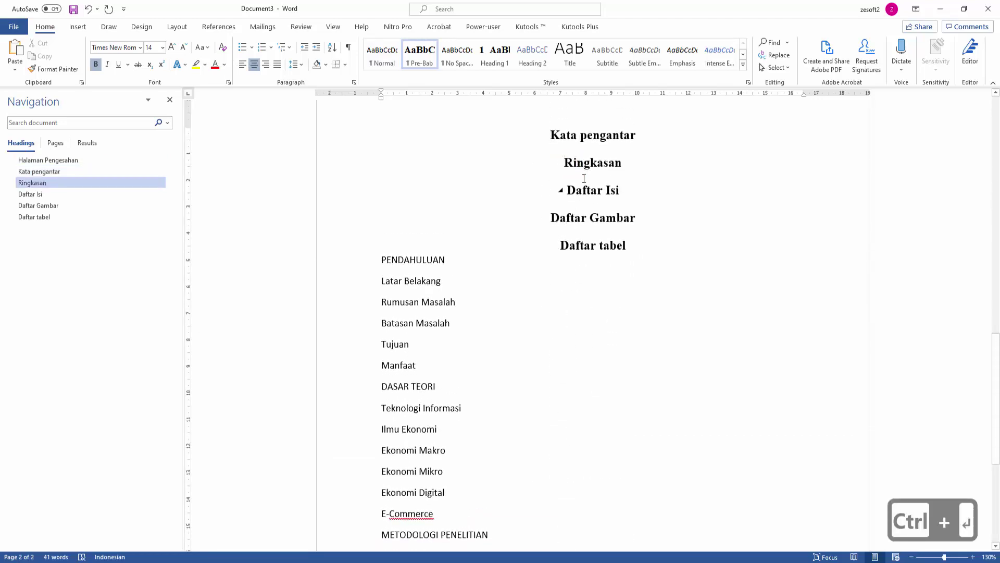
key("ctrl+Return")
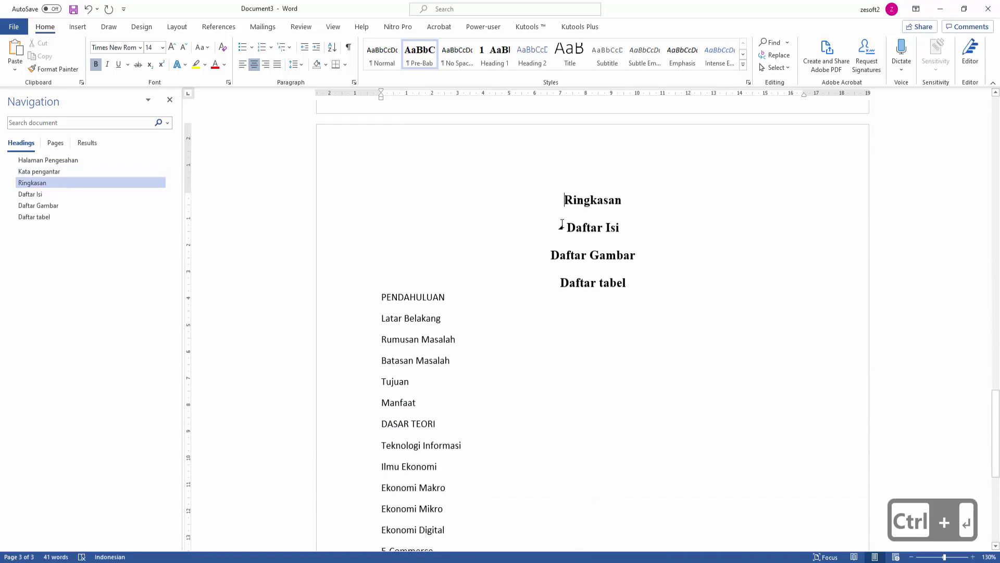
key("Down")
key("ctrl+Return")
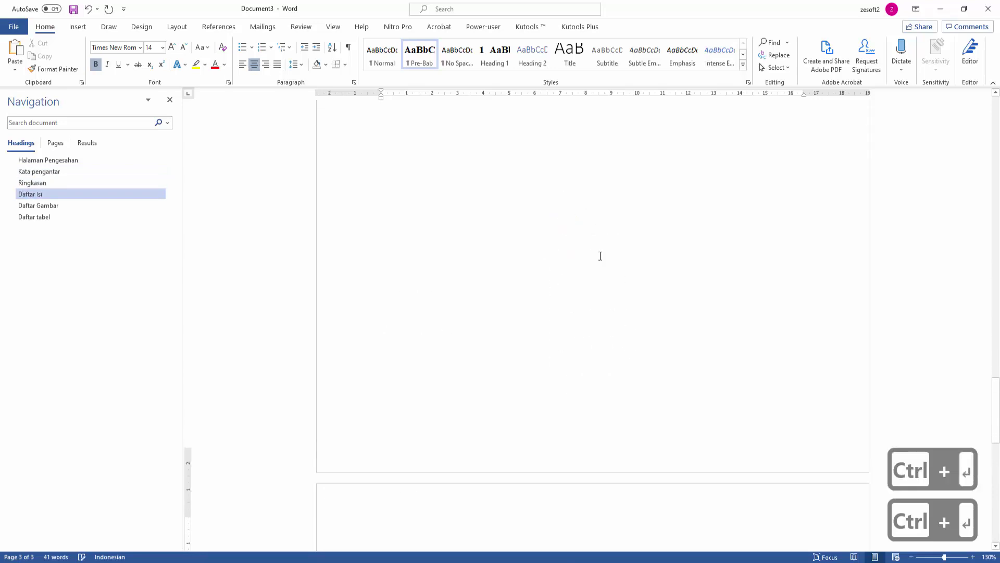
Step: Insert a single page break before the Daftar Gambar heading, undoing any extra break
left_click(559, 264)
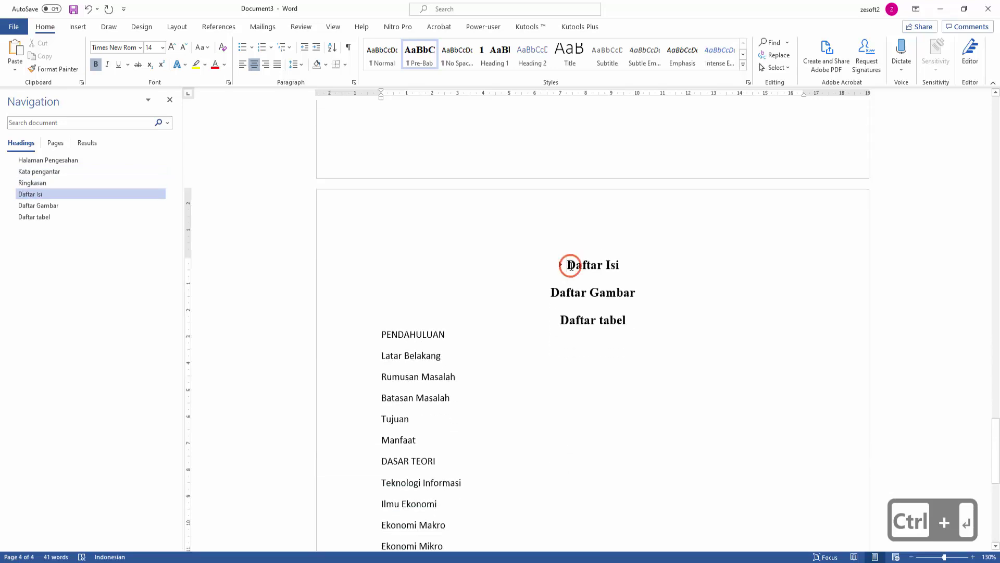
left_click(553, 292)
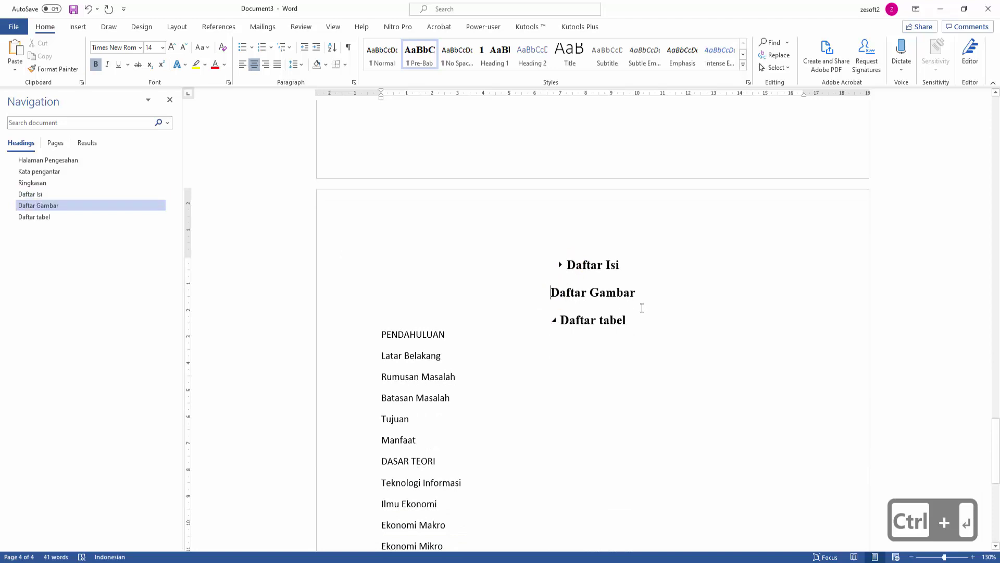
key("ctrl+Return")
key("ctrl+z")
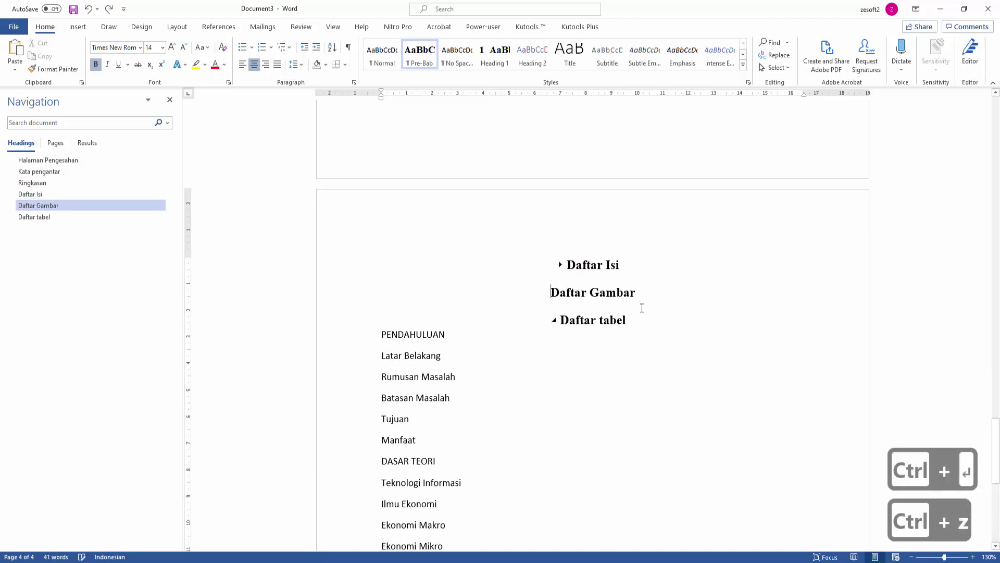
key("ctrl+Return")
key("ctrl+Return")
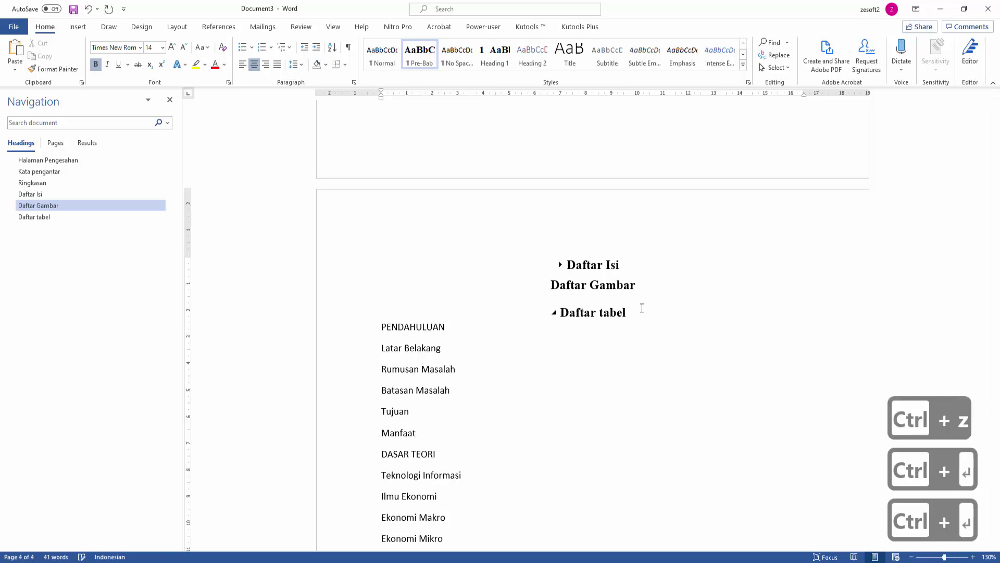
key("ctrl+z")
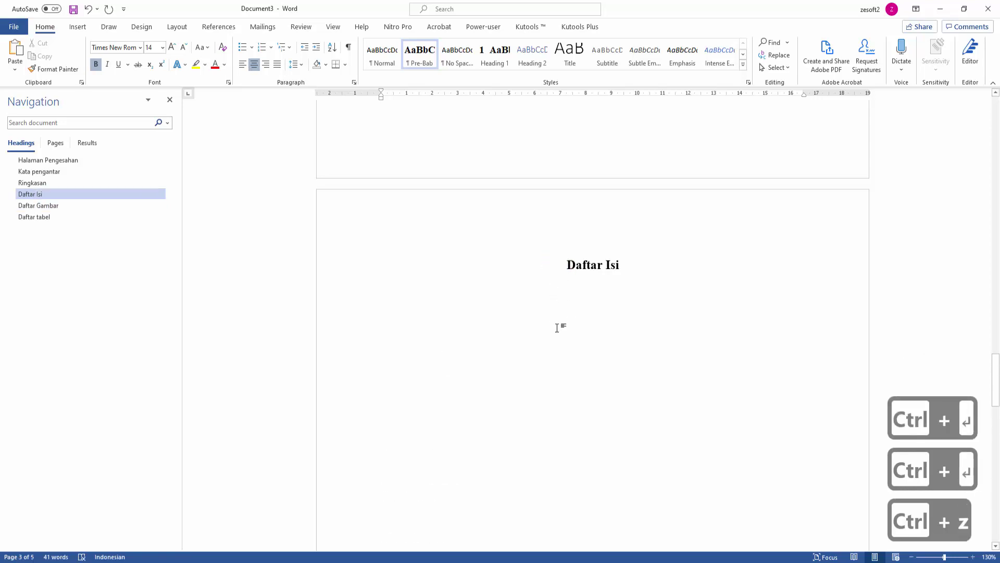
scroll(557, 327, "down", 15)
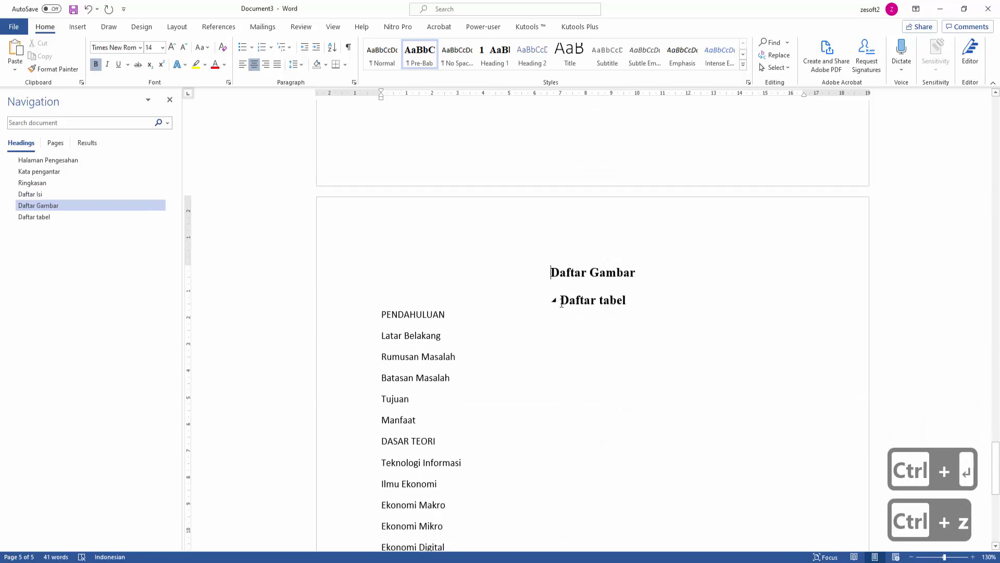
Step: Insert a page break before Daftar tabel and place the cursor at the end of that heading
left_click(561, 301)
key("ctrl+Return")
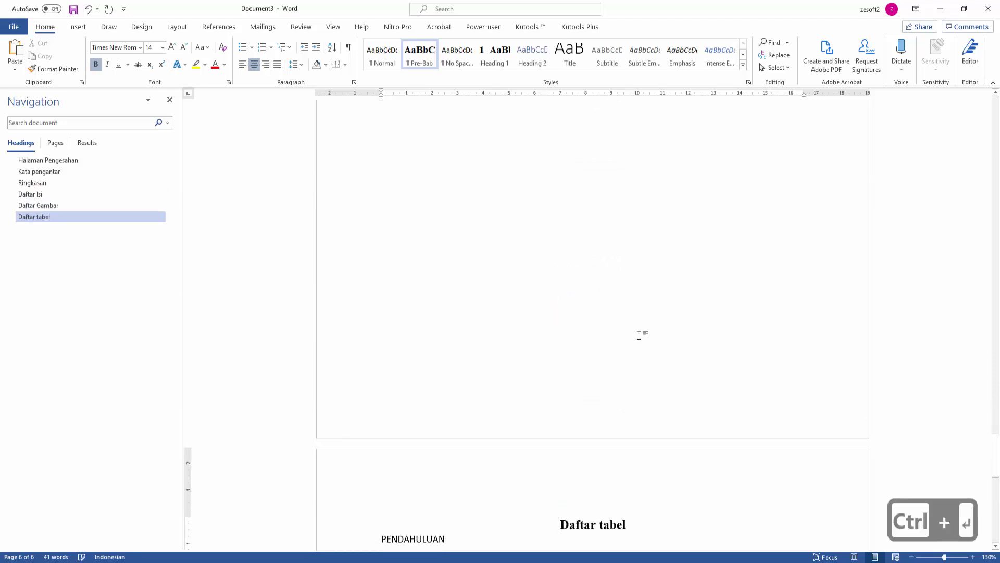
left_click(627, 200)
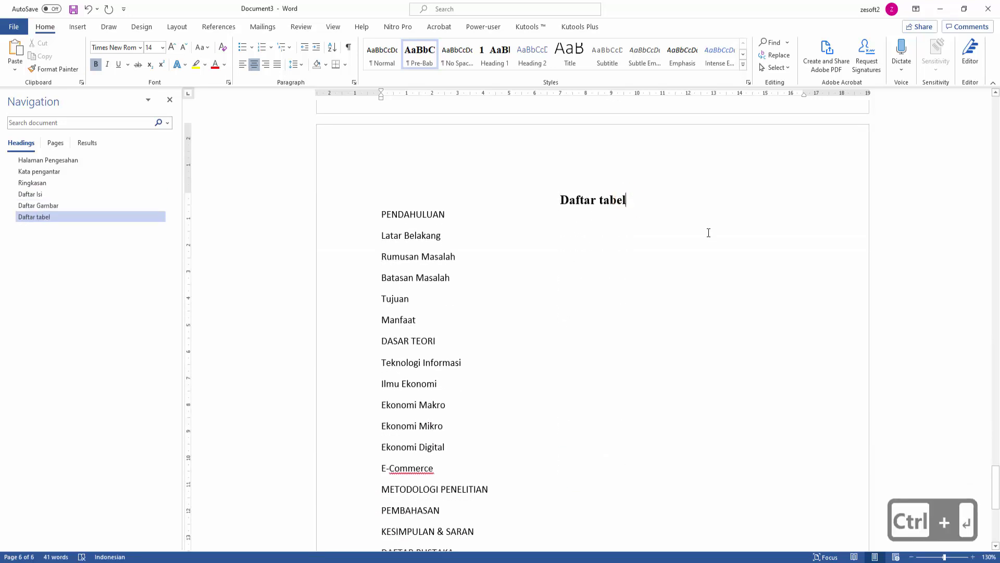
Step: Add blank lines below Daftar tabel, insert a Next Page section break before PENDAHULUAN, and remove the empty line above PENDAHULUAN
key("Return")
key("Return")
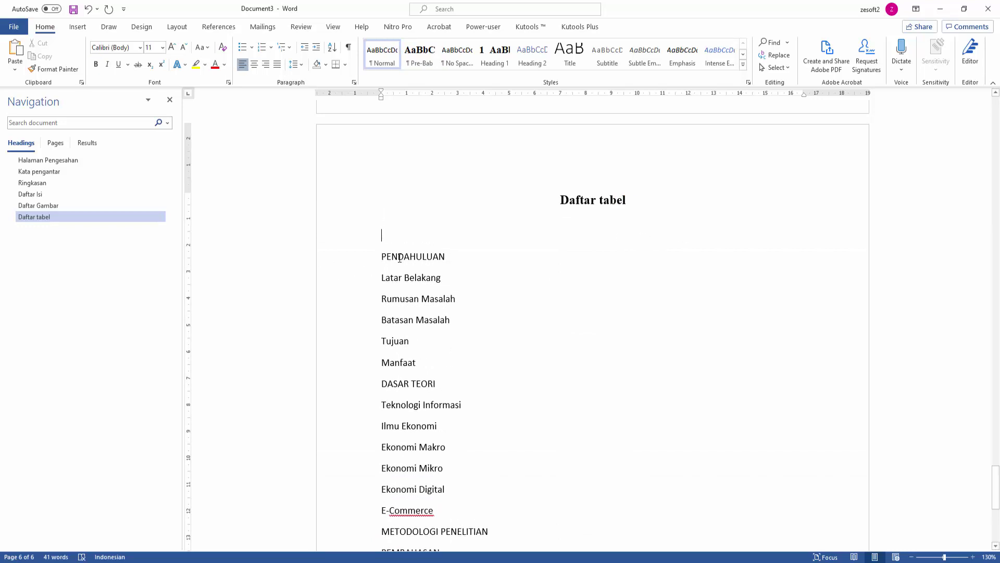
left_click(387, 238)
left_click(168, 30)
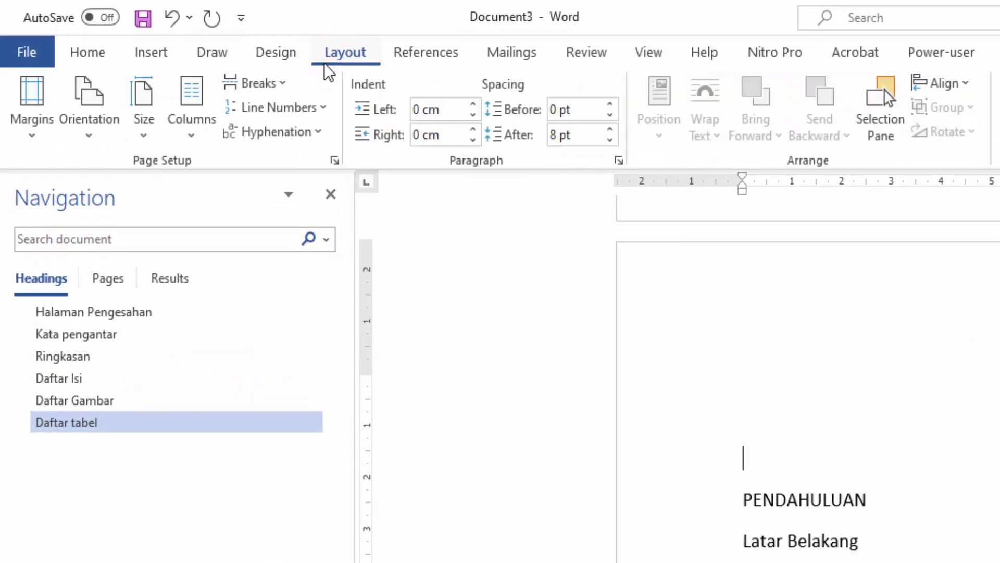
left_click(275, 85)
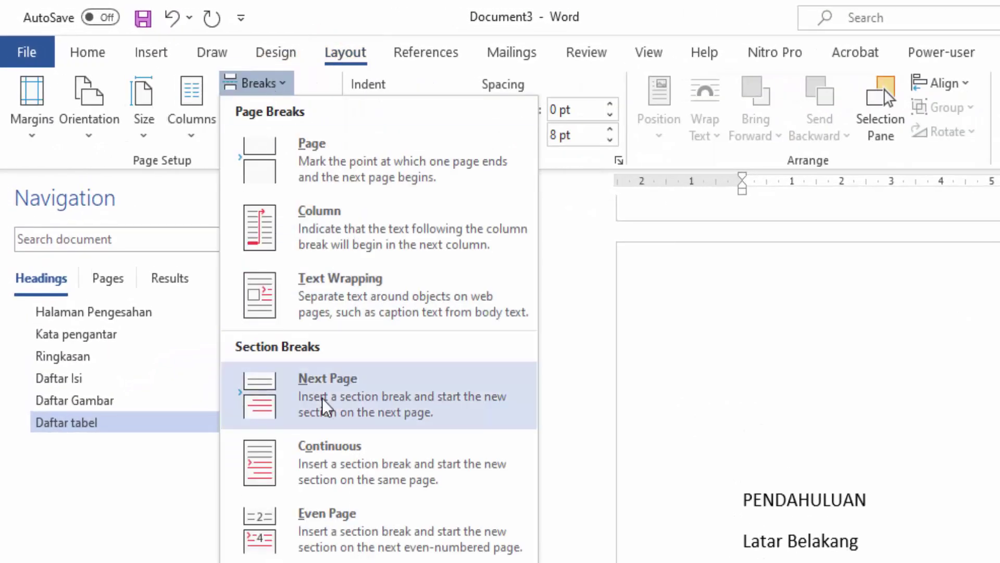
left_click(322, 401)
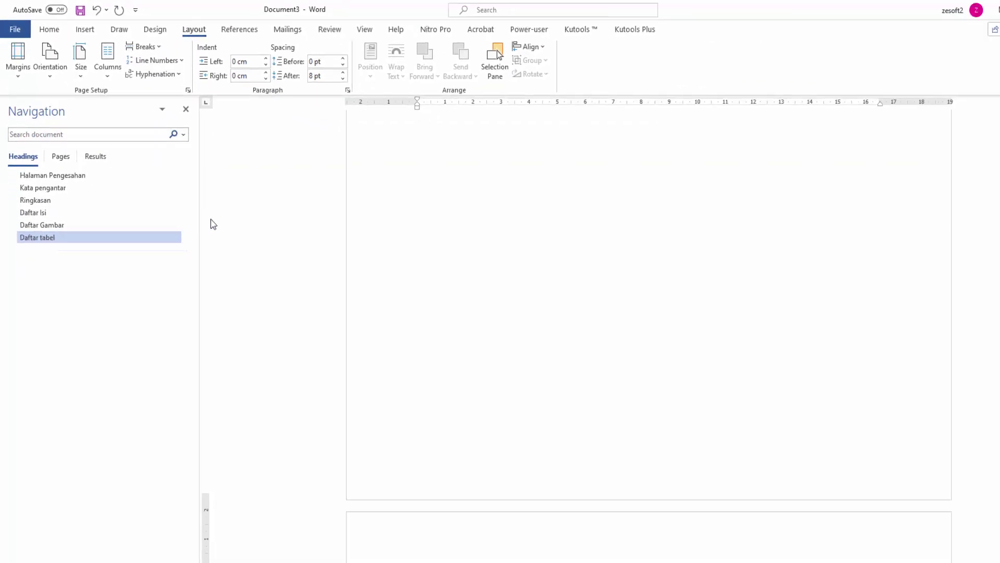
scroll(491, 261, "down", 2)
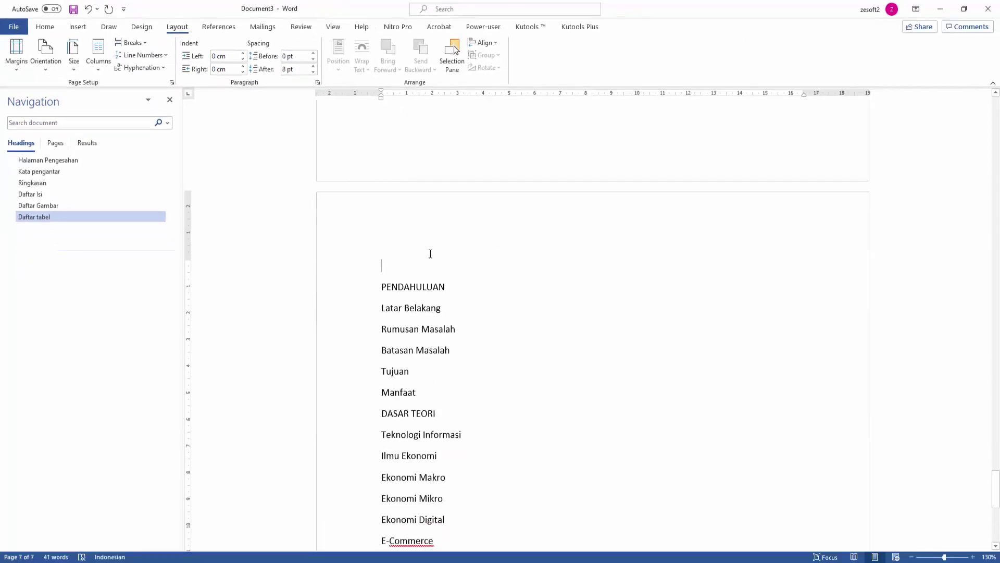
key("Delete")
Step: Apply the Heading 1 style to PENDAHULUAN
scroll(418, 317, "up", 15)
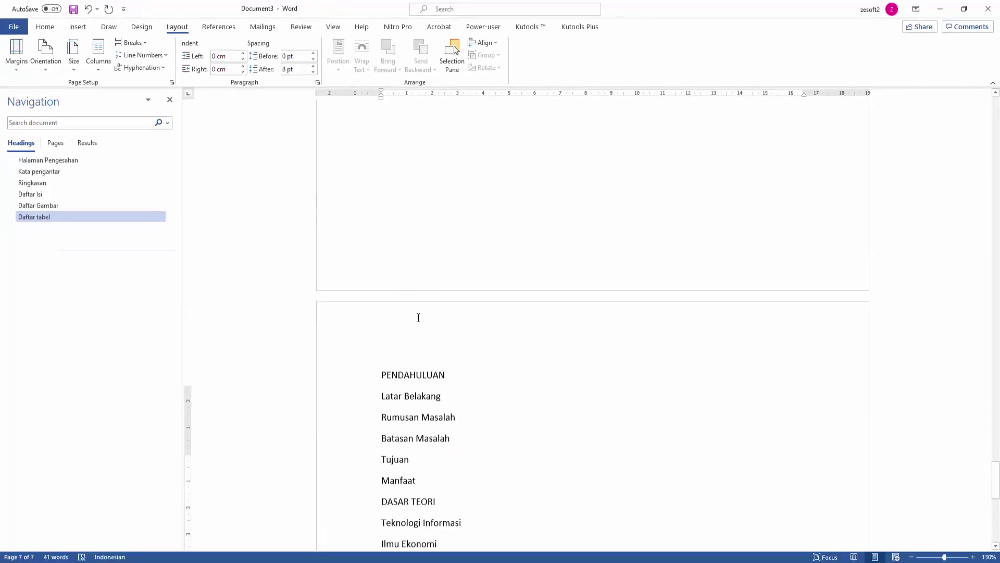
scroll(435, 314, "down", 10)
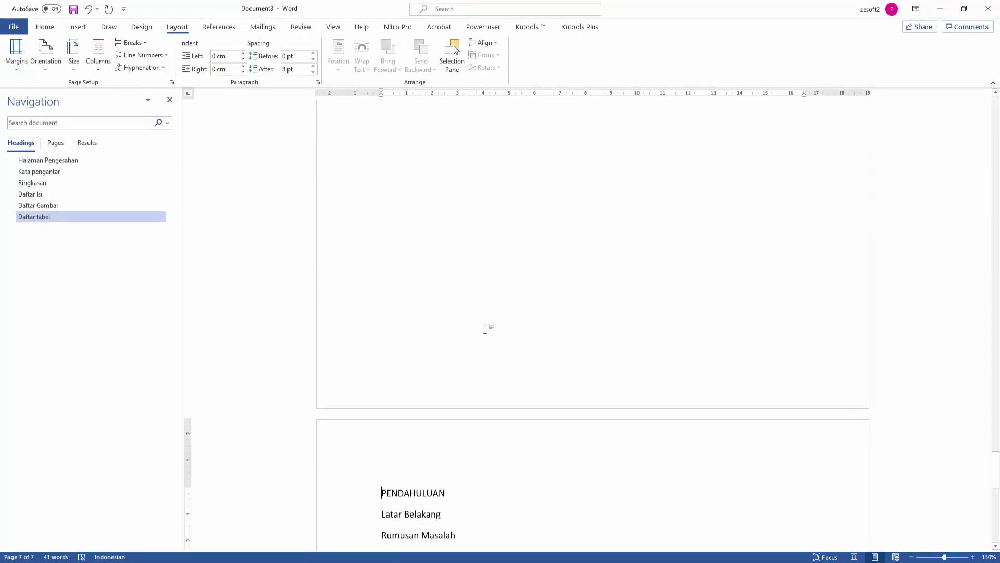
scroll(494, 327, "down", 3)
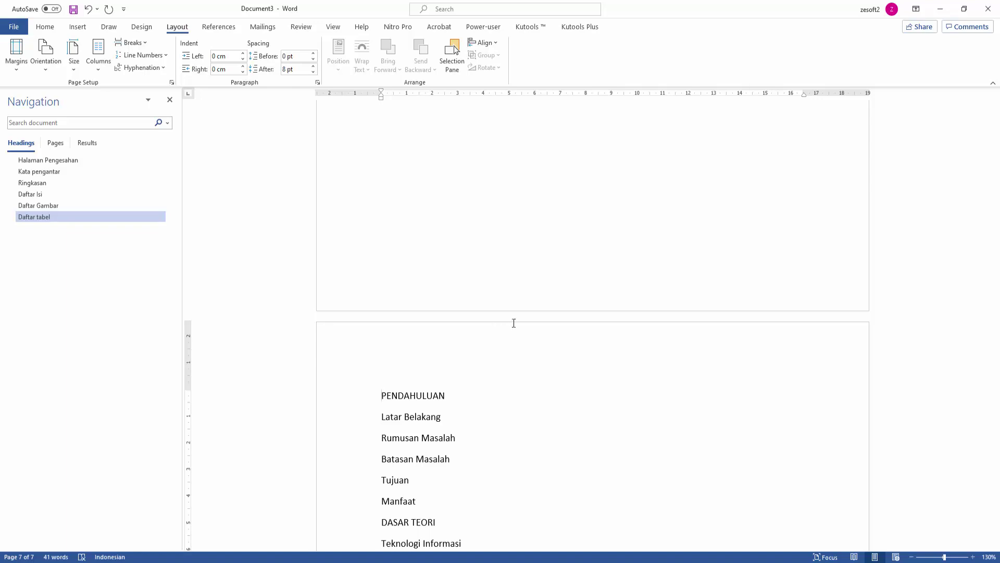
scroll(515, 323, "up", 11)
scroll(516, 324, "down", 14)
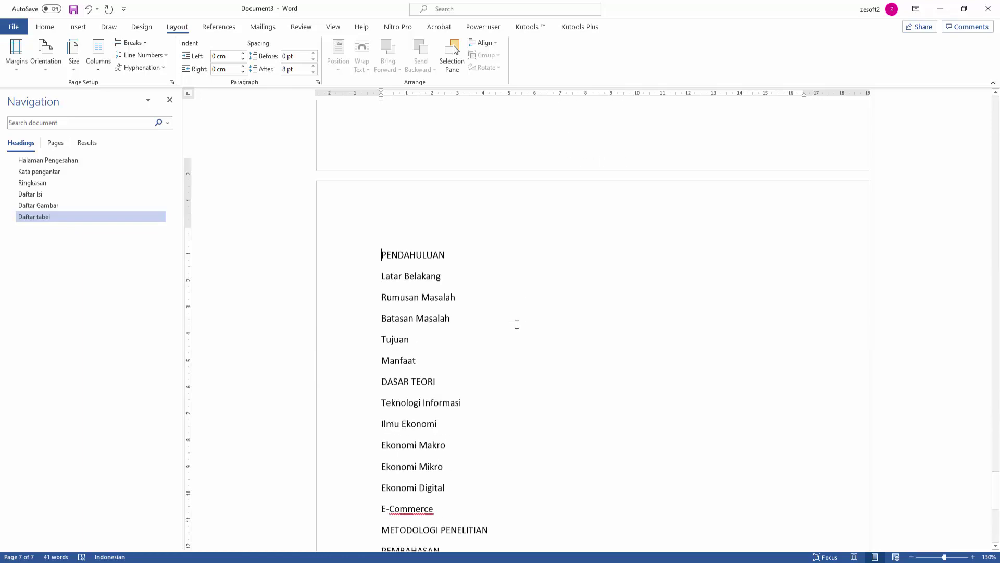
scroll(516, 324, "down", 5)
scroll(411, 179, "up", 1)
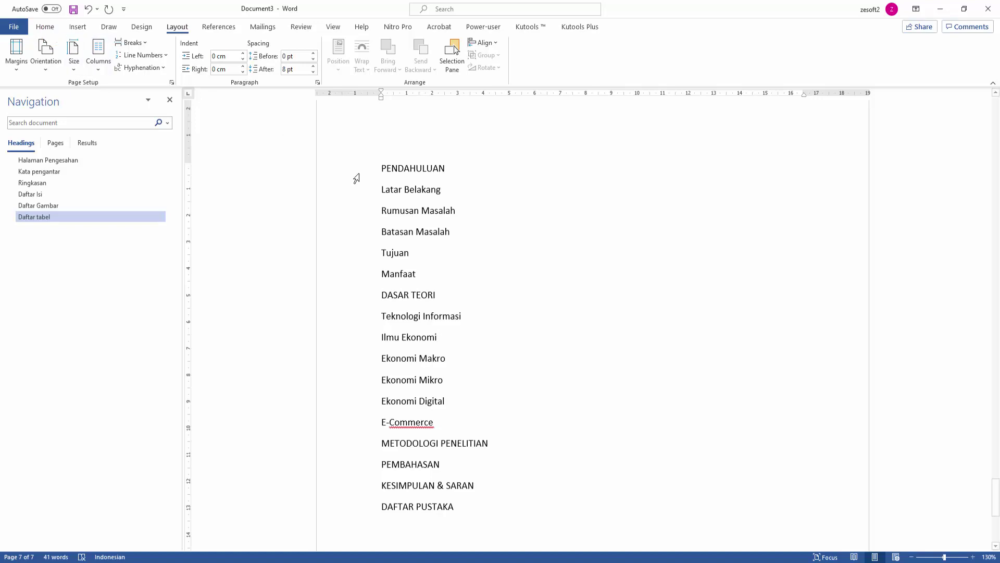
left_click(51, 27)
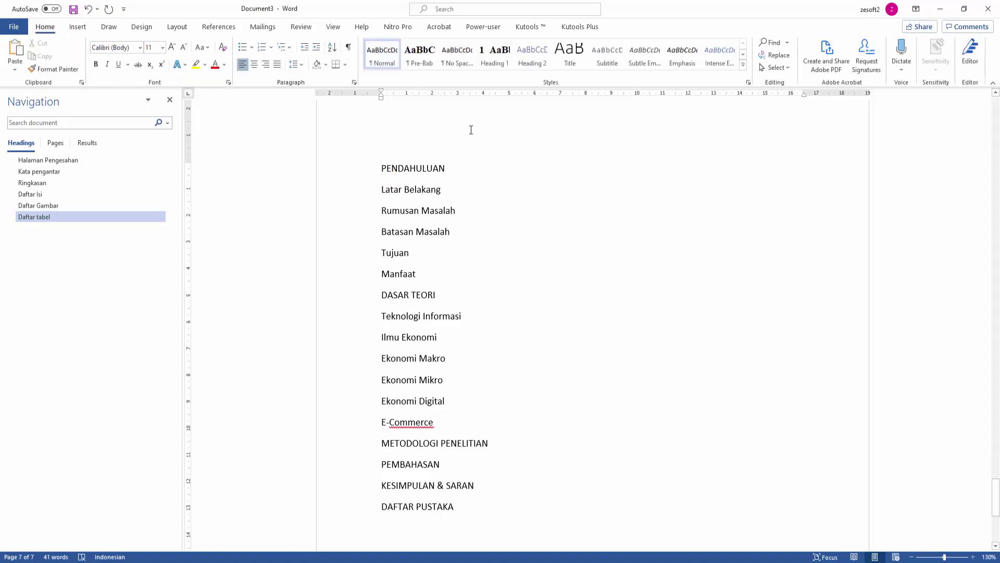
left_click(501, 62)
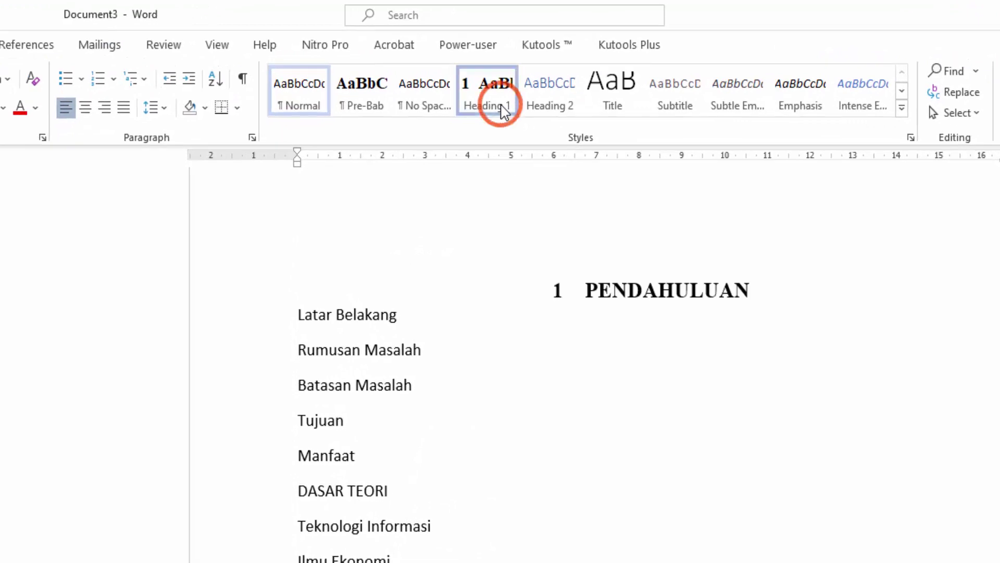
Step: Start a new multilevel list from the PENDAHULUAN number and set the level 1 number format to BAB 1
left_click(542, 292)
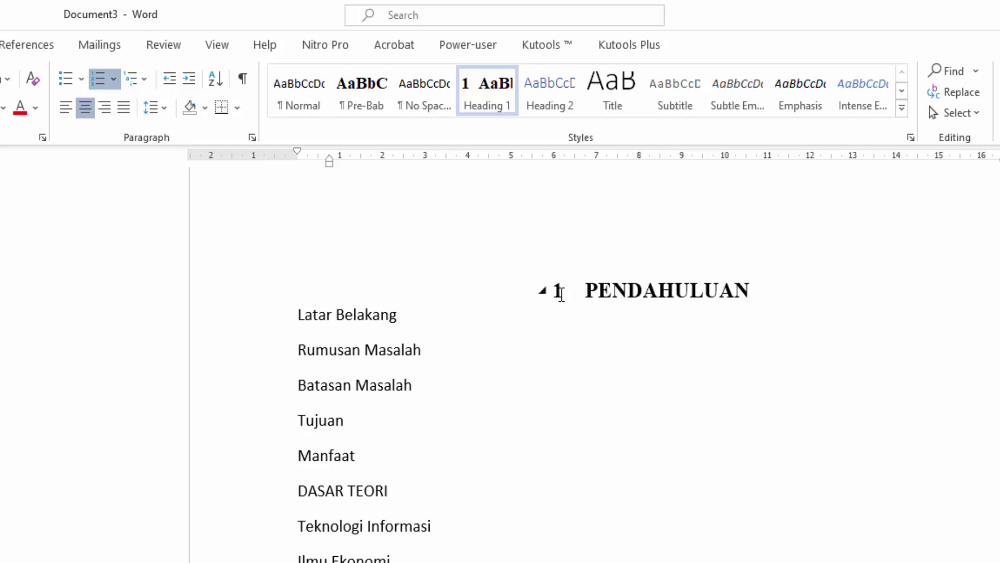
left_click(150, 83)
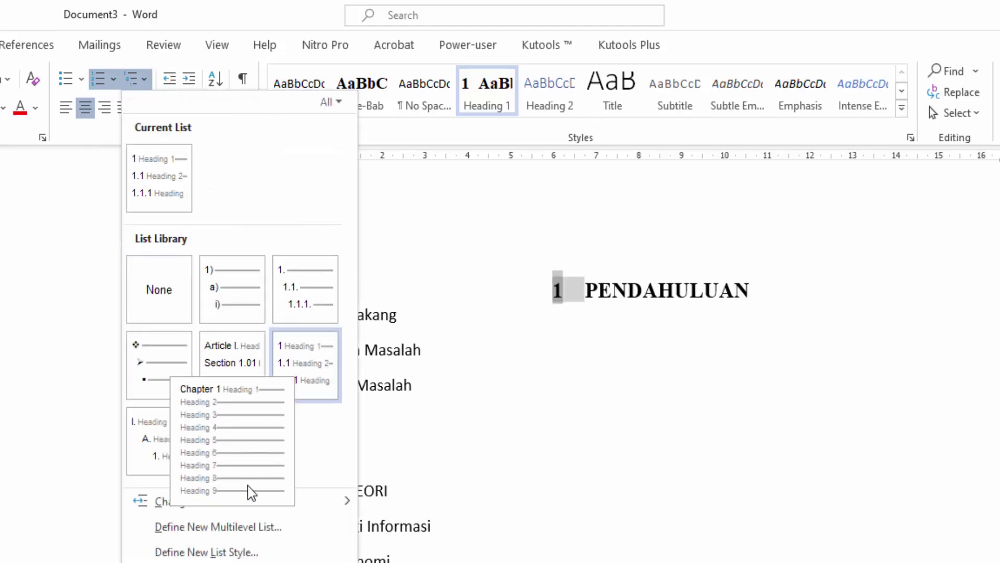
left_click(256, 527)
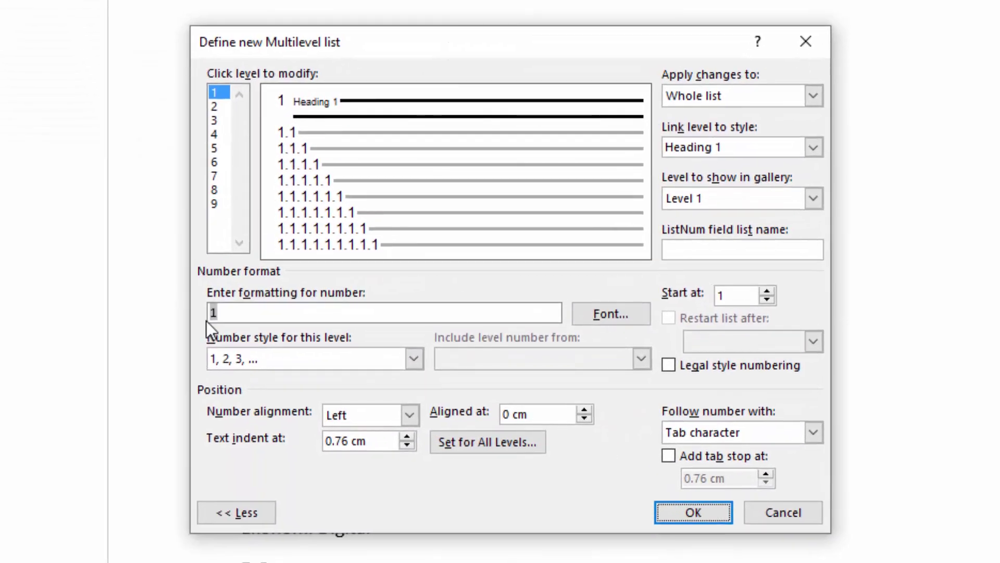
left_click(177, 415)
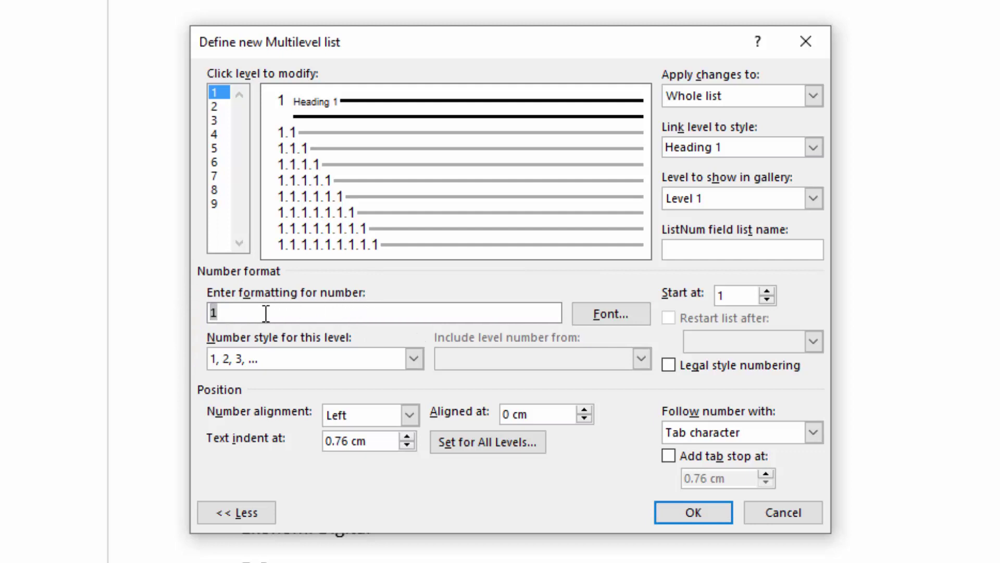
left_click(210, 313)
type("BAB")
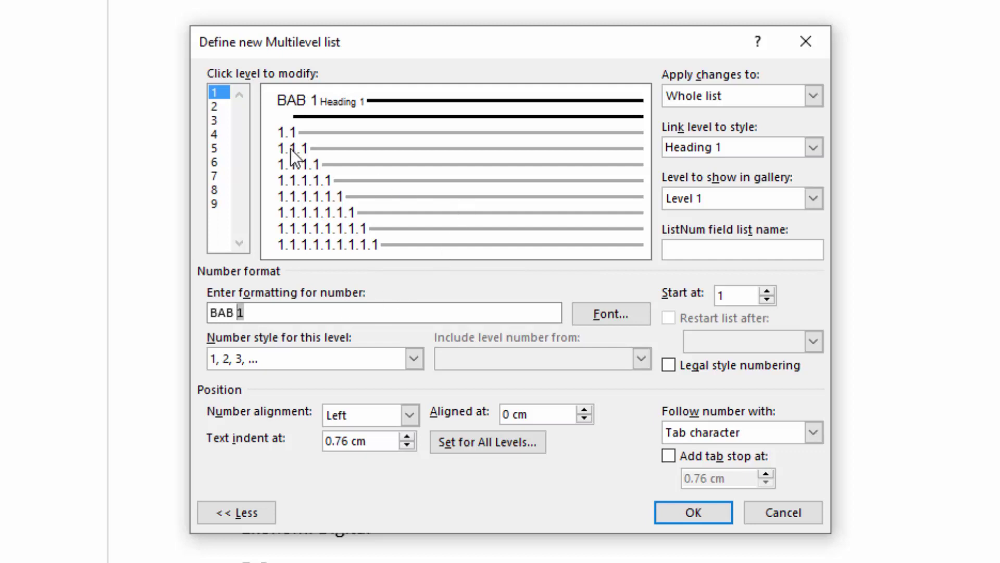
Step: Link list level 2 to the Heading 2 style and level 3 to Heading 3
left_click(227, 106)
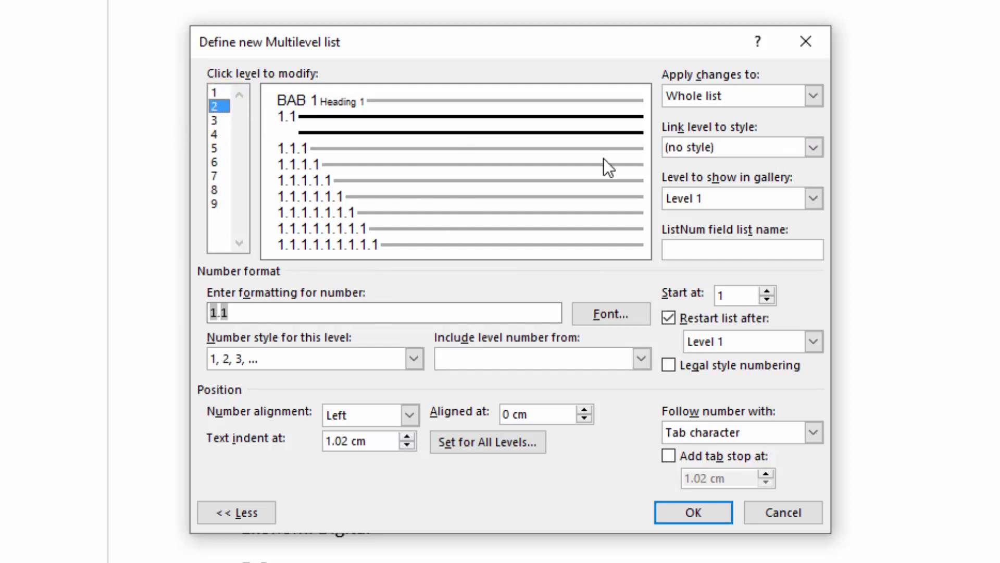
left_click(812, 147)
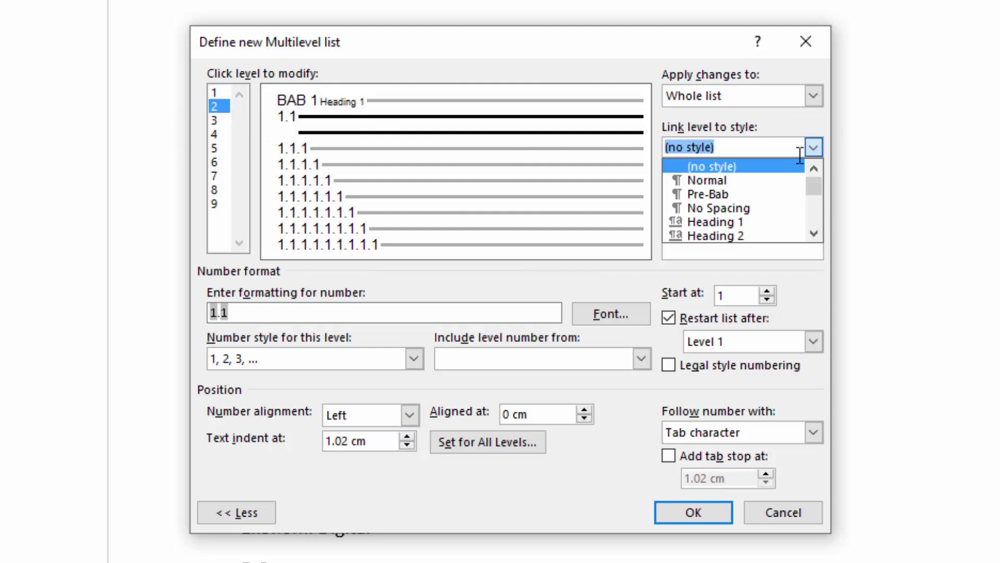
left_click(745, 235)
left_click(220, 120)
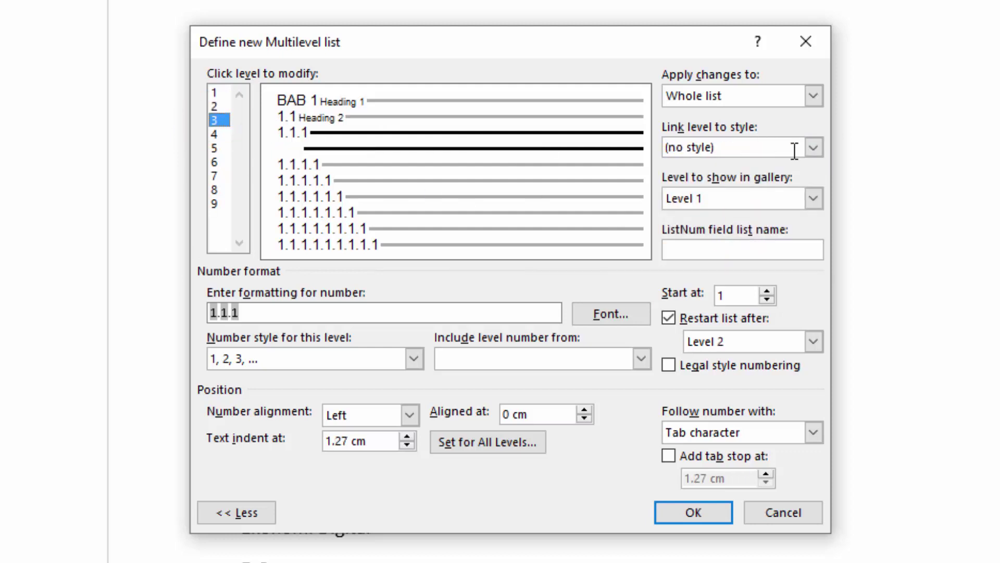
left_click(812, 148)
scroll(742, 230, "down", 1)
left_click(719, 207)
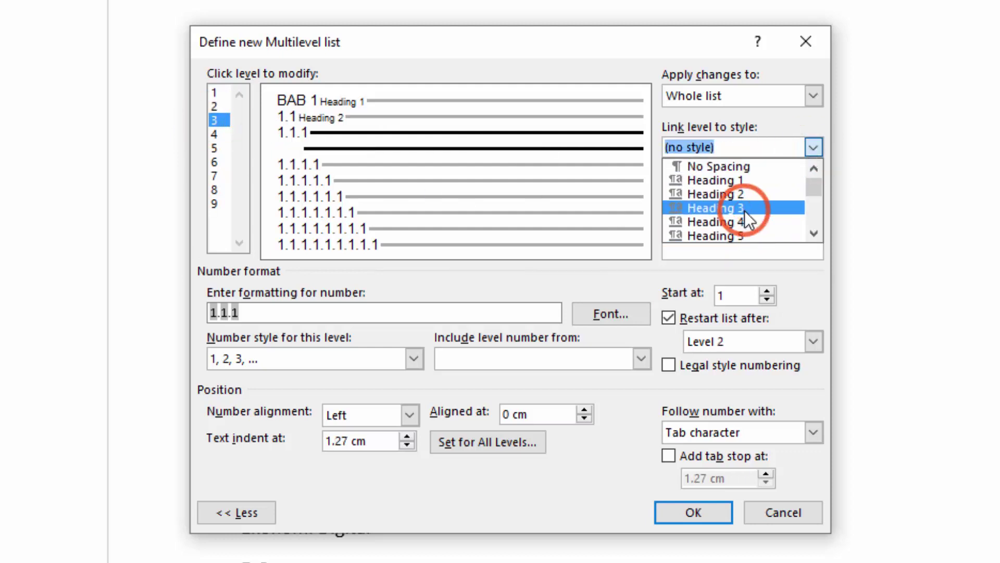
Step: Link list level 4 to the Heading 4 style
left_click(219, 134)
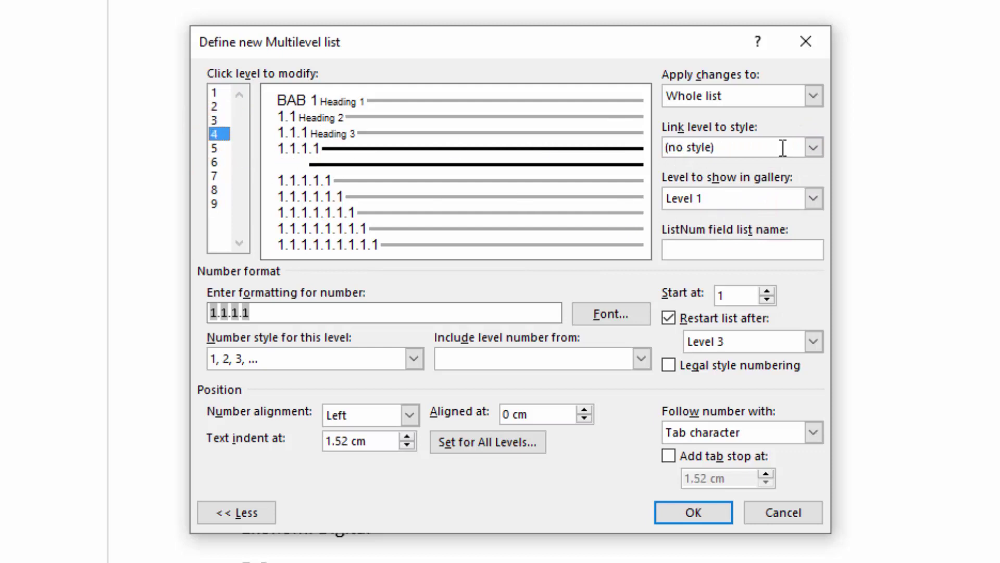
left_click(813, 198)
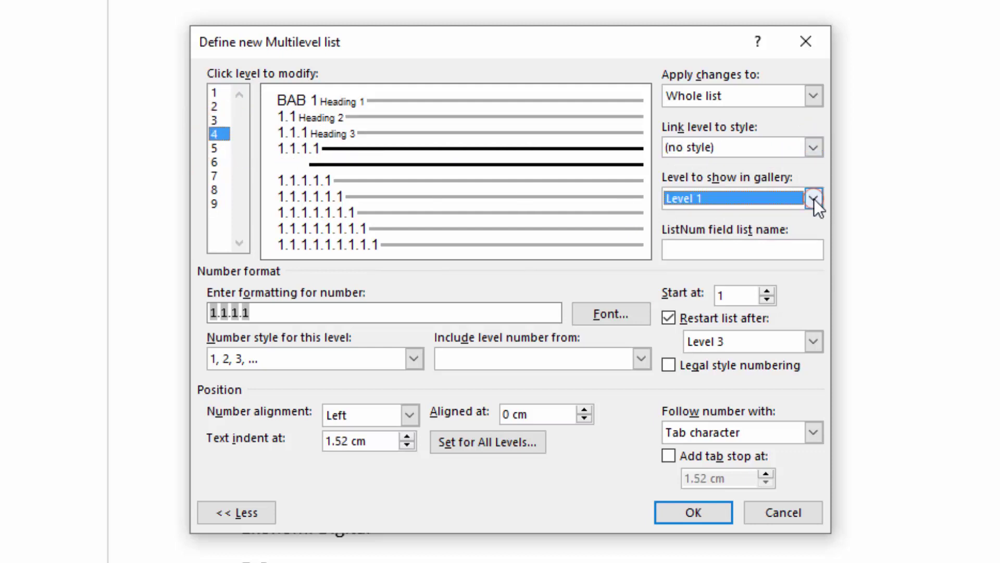
left_click(811, 148)
left_click(812, 148)
scroll(743, 216, "up", 1)
scroll(748, 201, "down", 2)
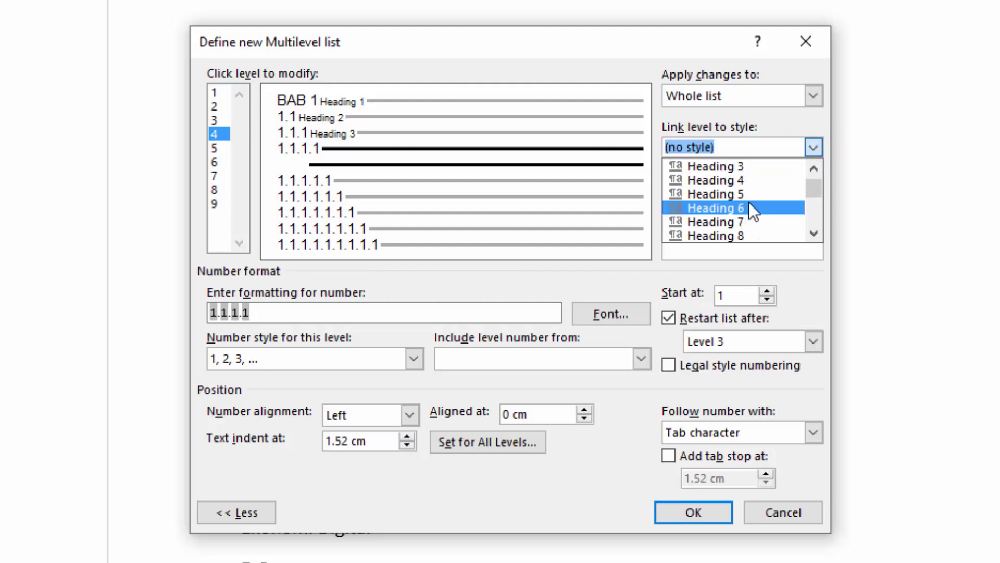
left_click(763, 180)
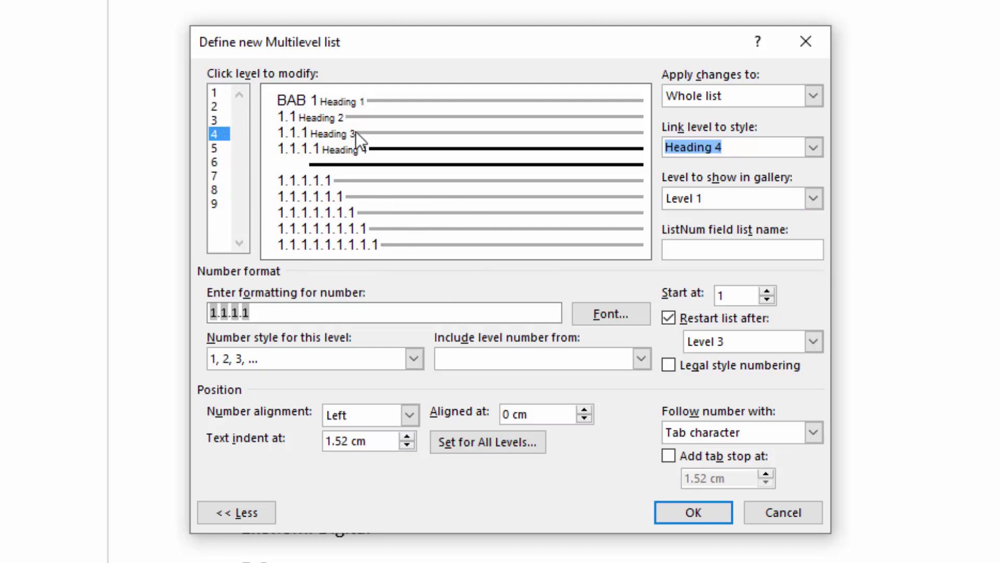
Step: Set the level 1 number's alignment position to 0.5 cm
left_click(220, 106)
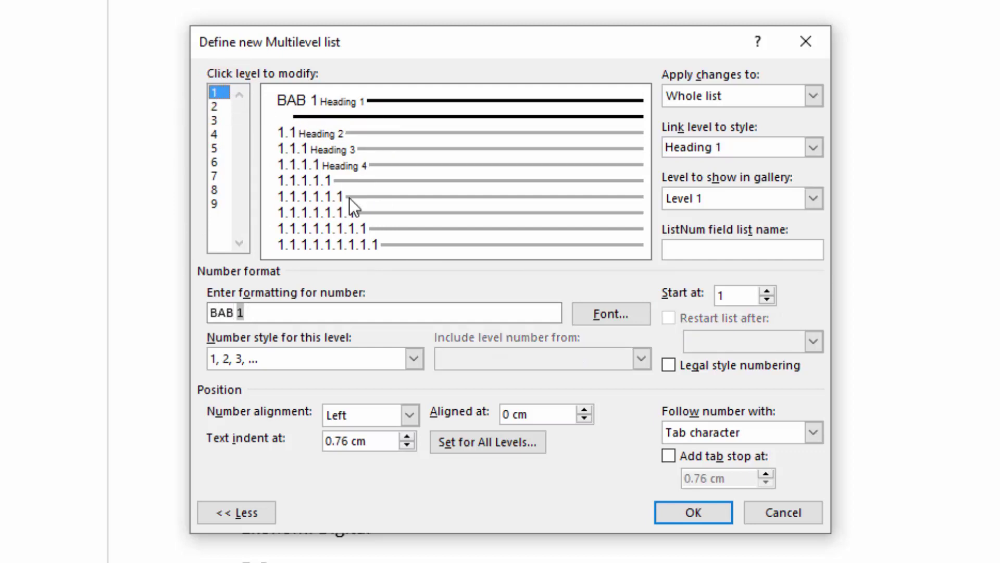
left_click(584, 410)
left_click(584, 410)
left_click(584, 410)
left_click(585, 410)
left_click(584, 410)
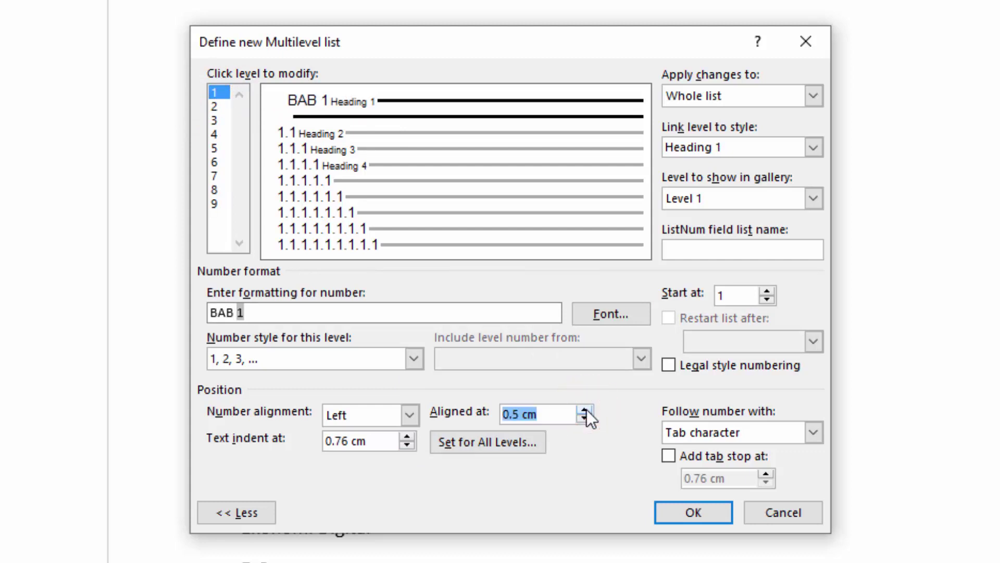
Step: Set the level 1 text indent to 0 cm and apply the multilevel list definition
left_click(406, 445)
left_click(406, 445)
left_click(406, 445)
left_click(407, 445)
left_click(407, 445)
left_click(407, 445)
left_click(407, 445)
left_click(407, 445)
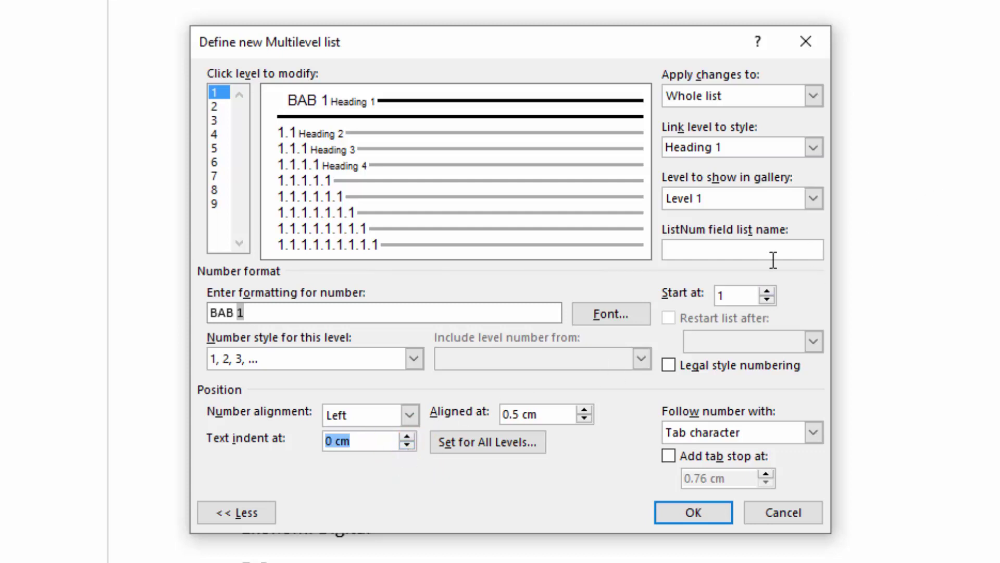
left_click(678, 513)
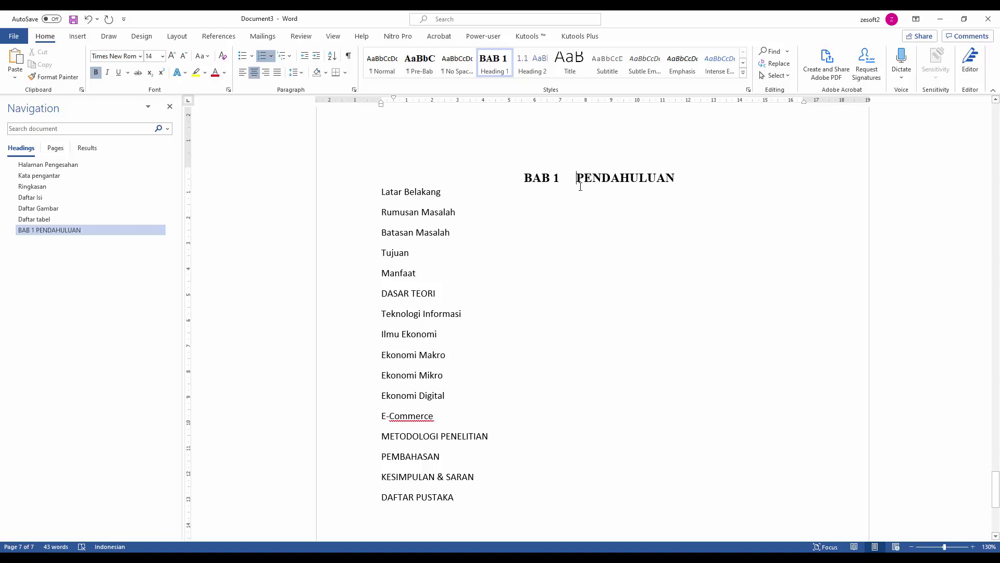
key("shift+Return")
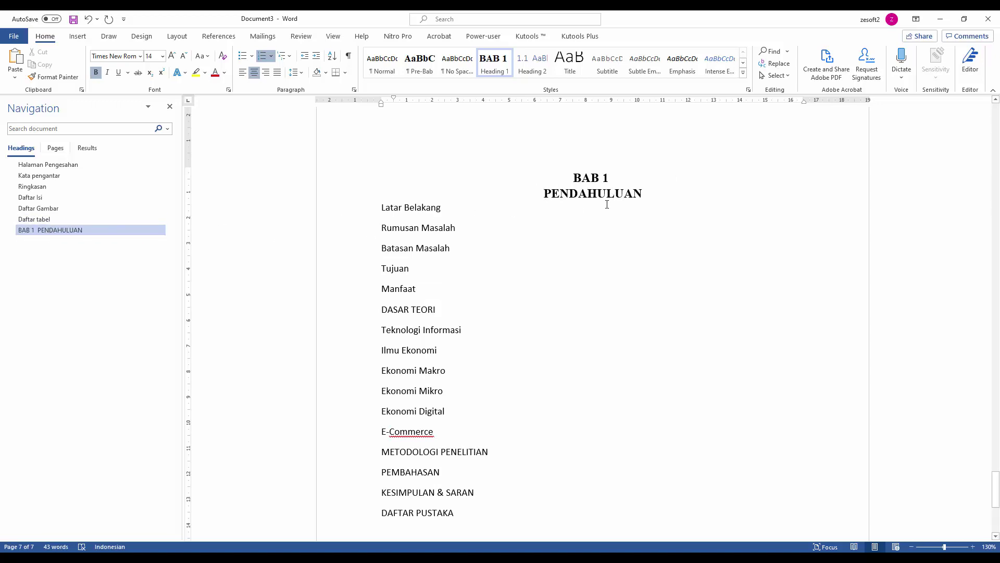
key("ctrl+z")
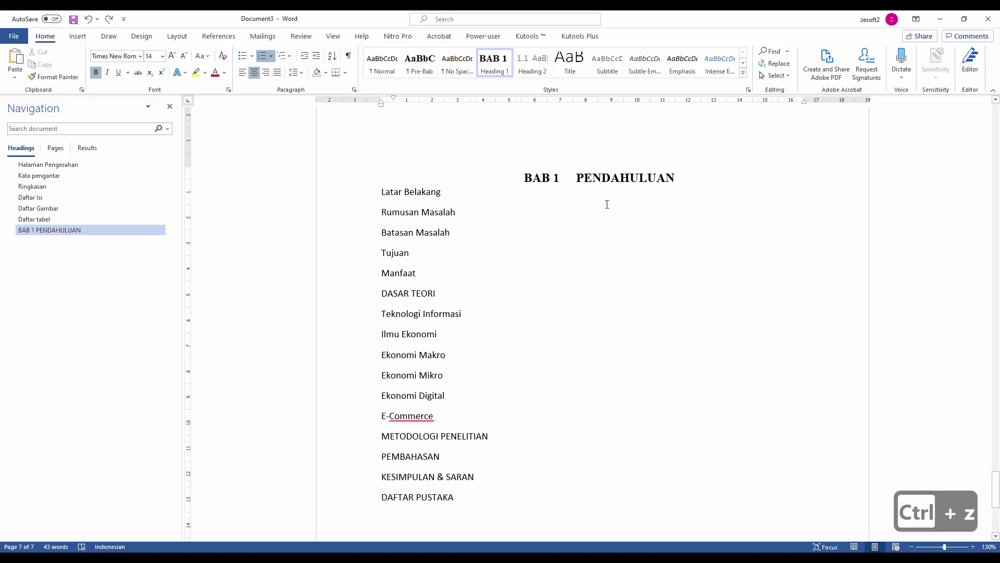
key("Return")
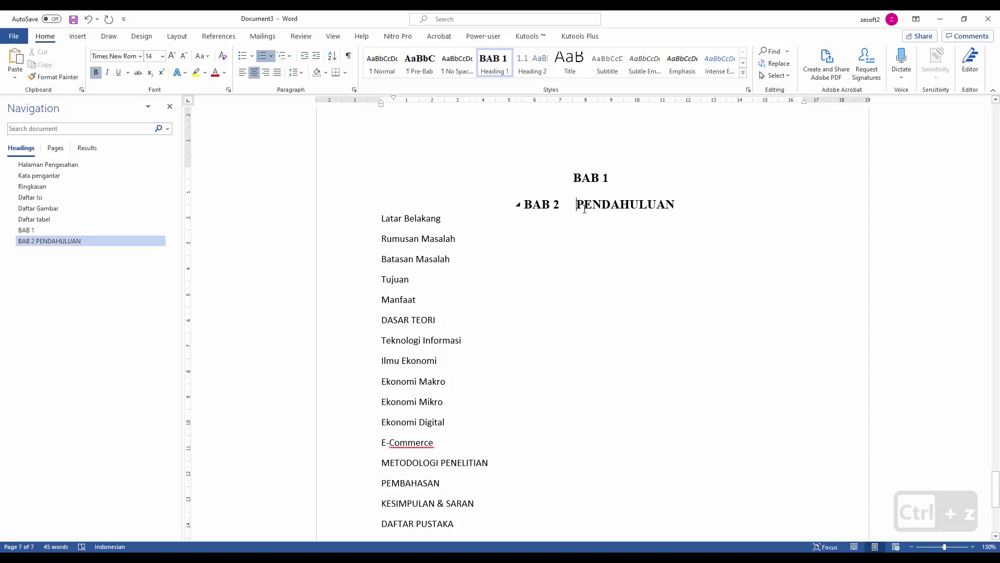
key("ctrl+z")
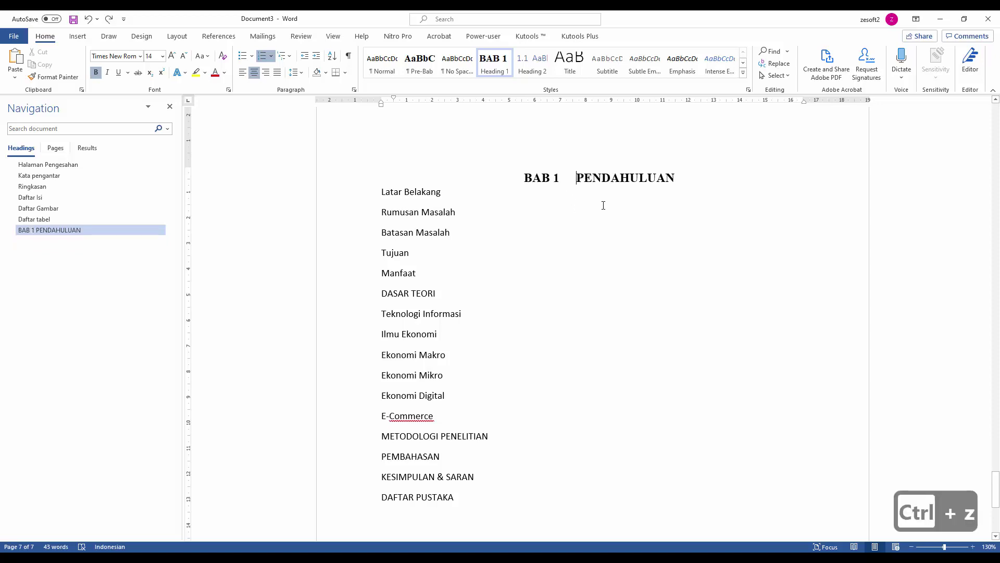
Step: Insert a line break between BAB 1 and PENDAHULUAN, keeping one heading, and place the cursor at the end of the title
key("shift+Return")
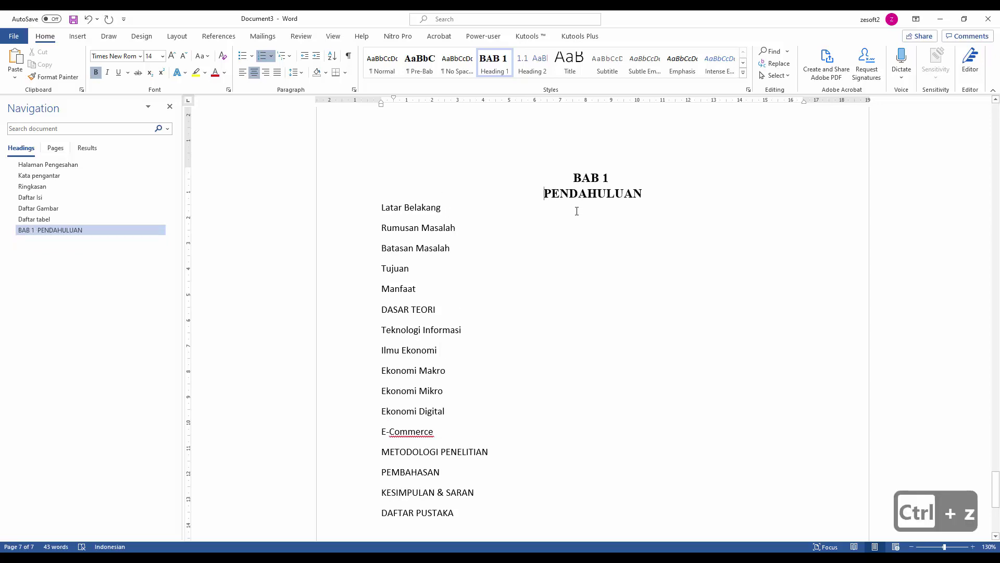
key("End")
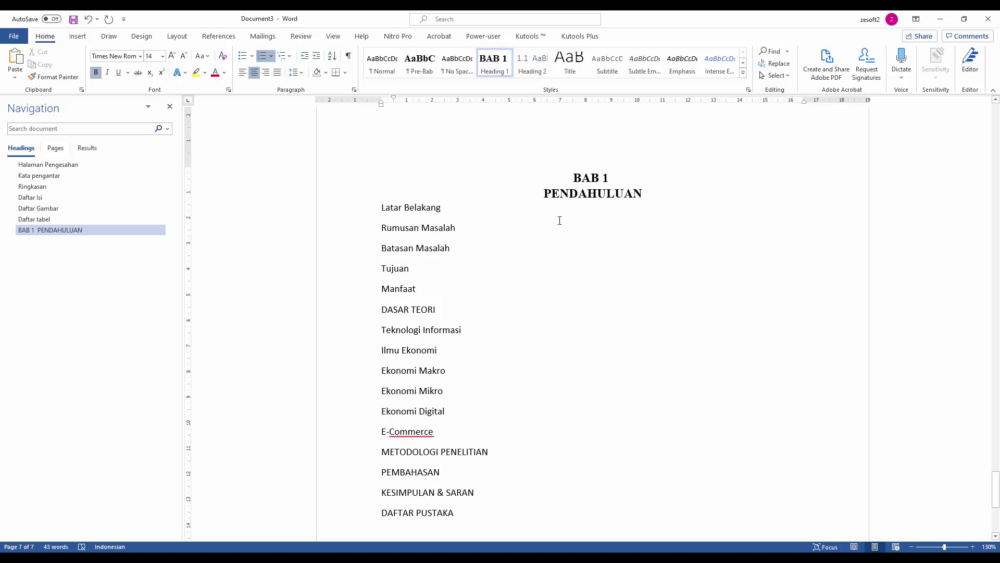
Step: Open the Heading 2 style for modification and set its font colour to Automatic
key("Down")
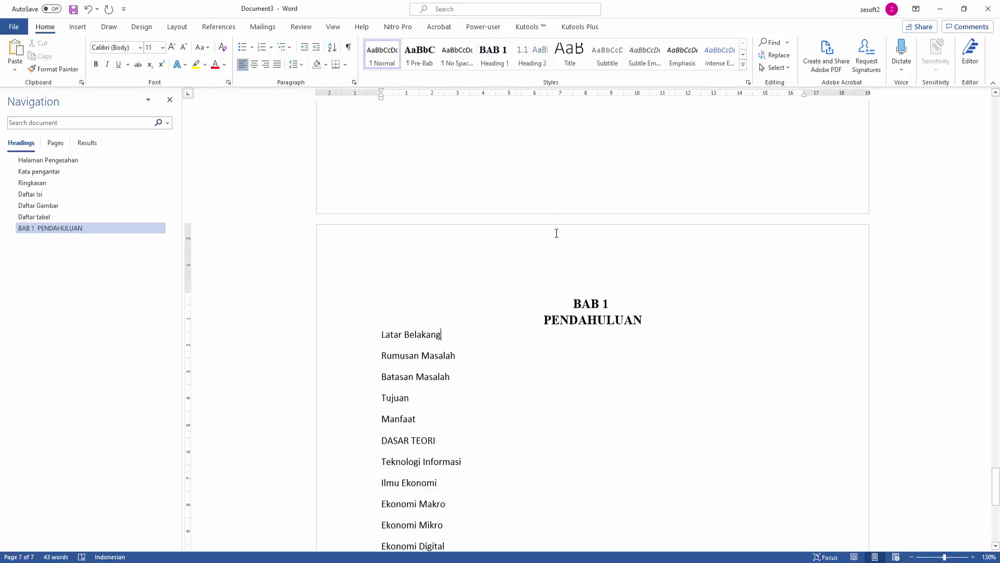
scroll(556, 233, "down", 1)
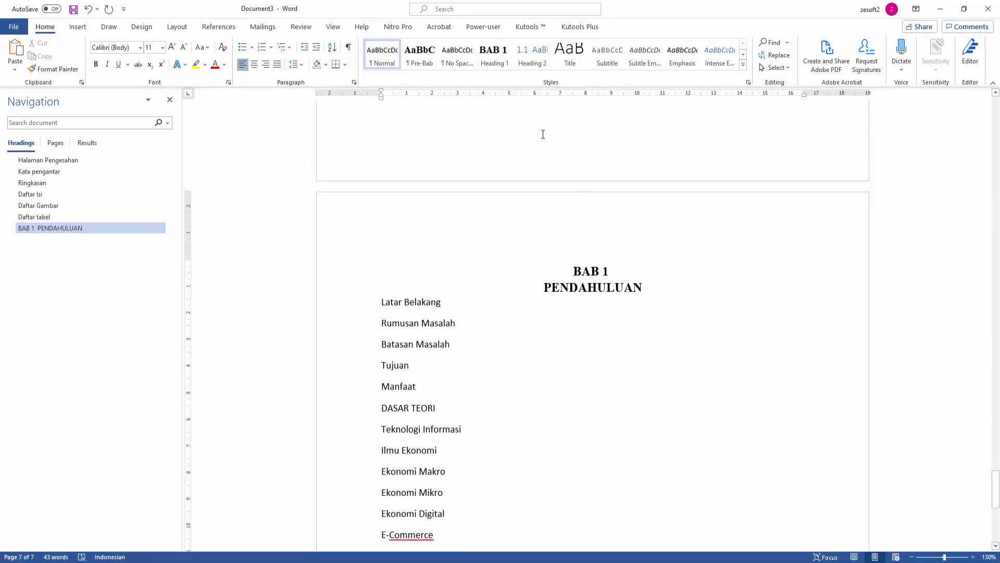
right_click(538, 70)
key("Escape")
left_click(529, 57)
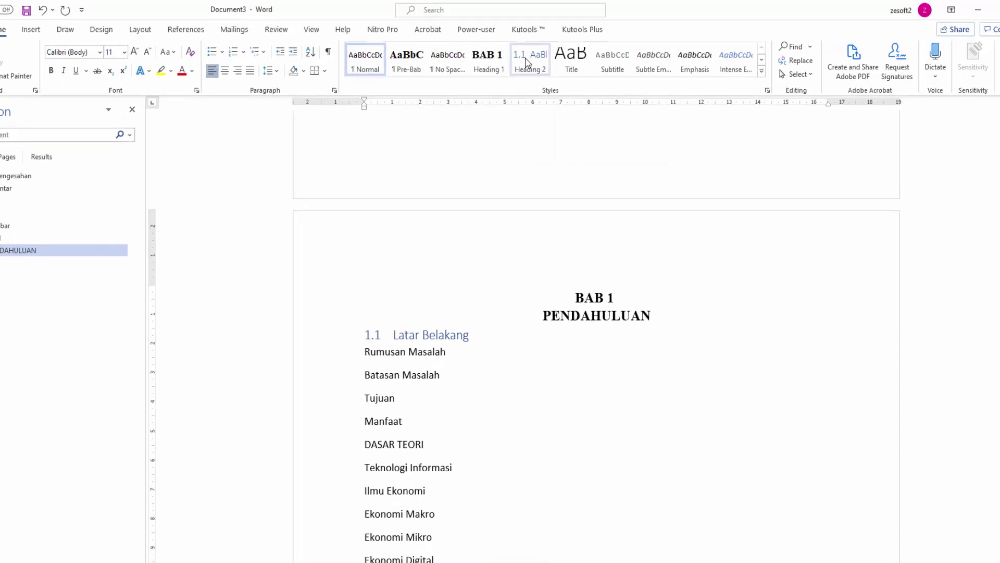
right_click(530, 58)
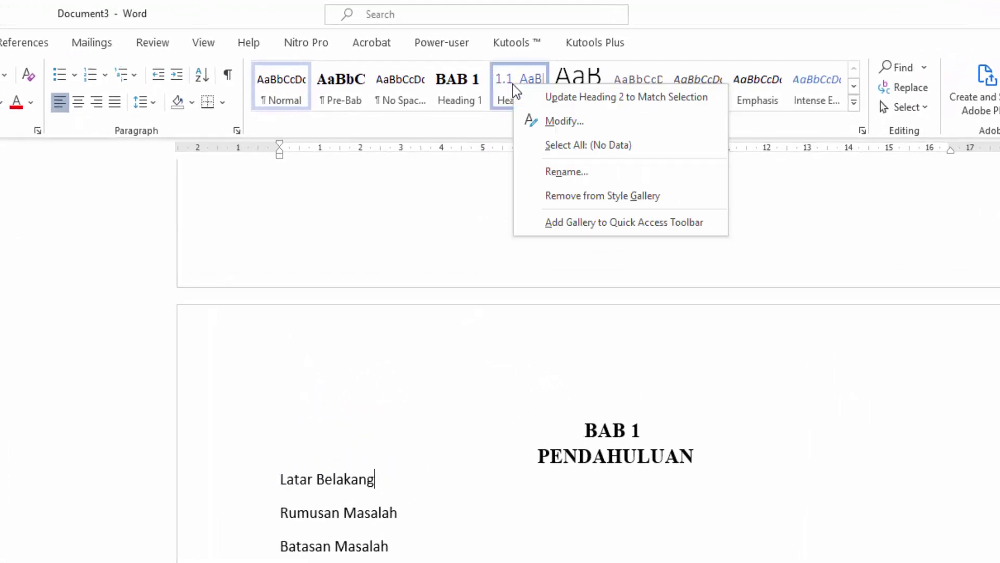
left_click(557, 125)
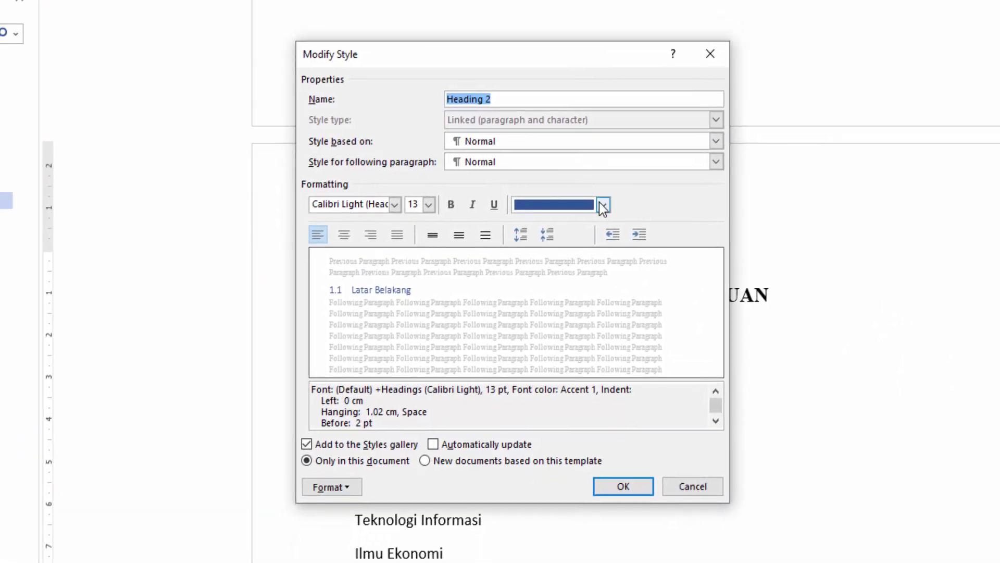
left_click(603, 205)
left_click(536, 233)
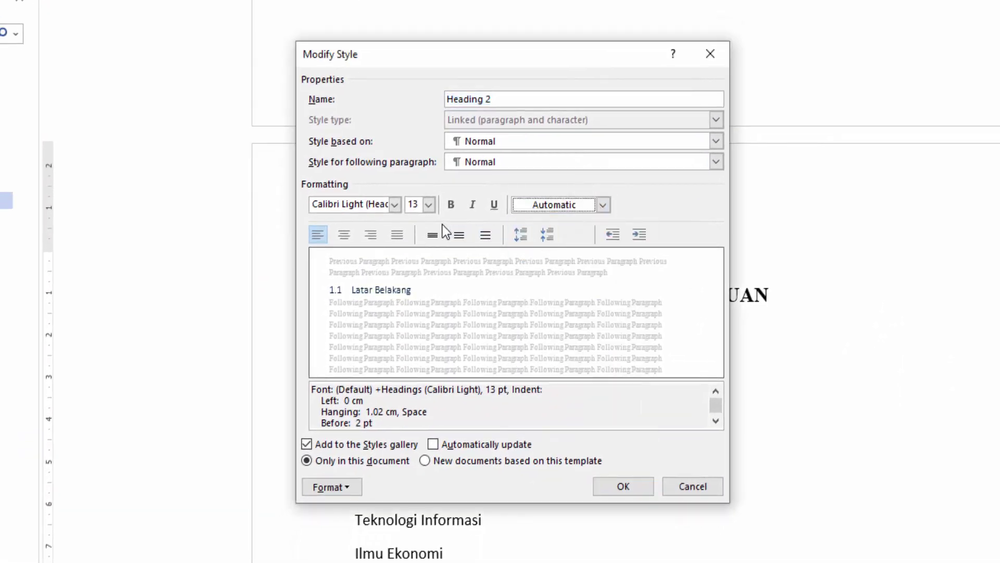
Step: Set the Heading 2 style's font to Times New Roman, 12 pt, bold, and apply the style changes
left_click(394, 204)
left_click(307, 269)
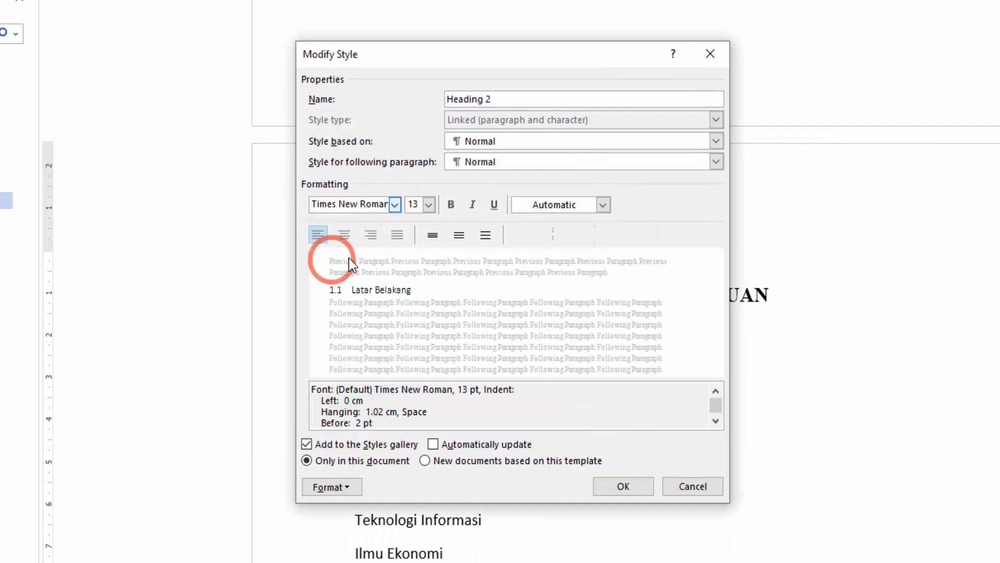
left_click(429, 204)
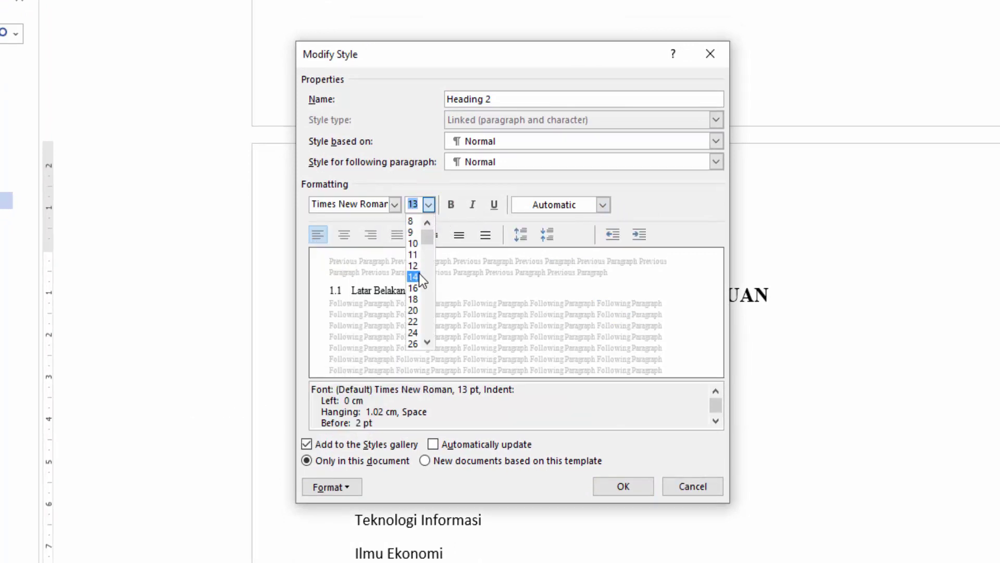
left_click(415, 263)
left_click(450, 204)
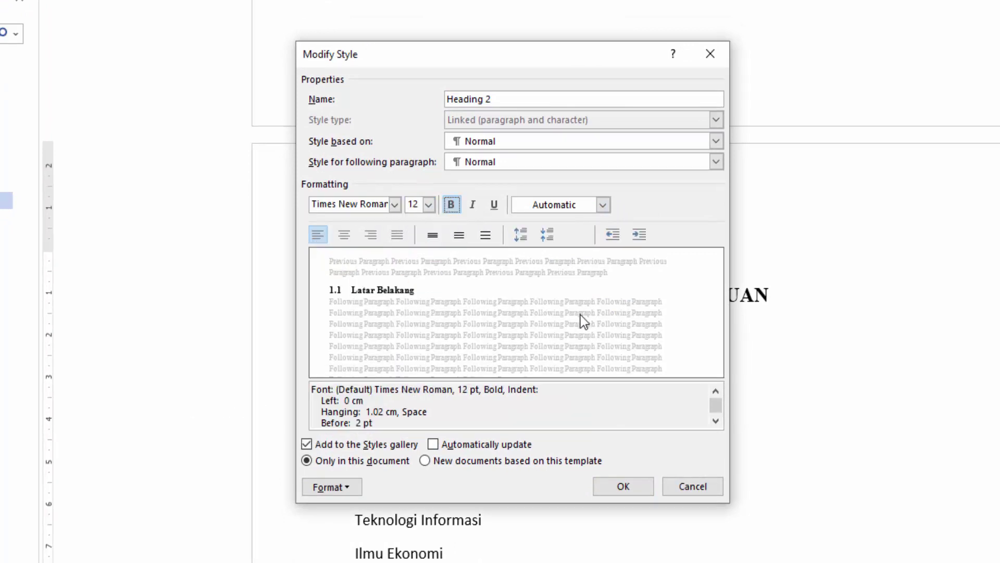
left_click(641, 487)
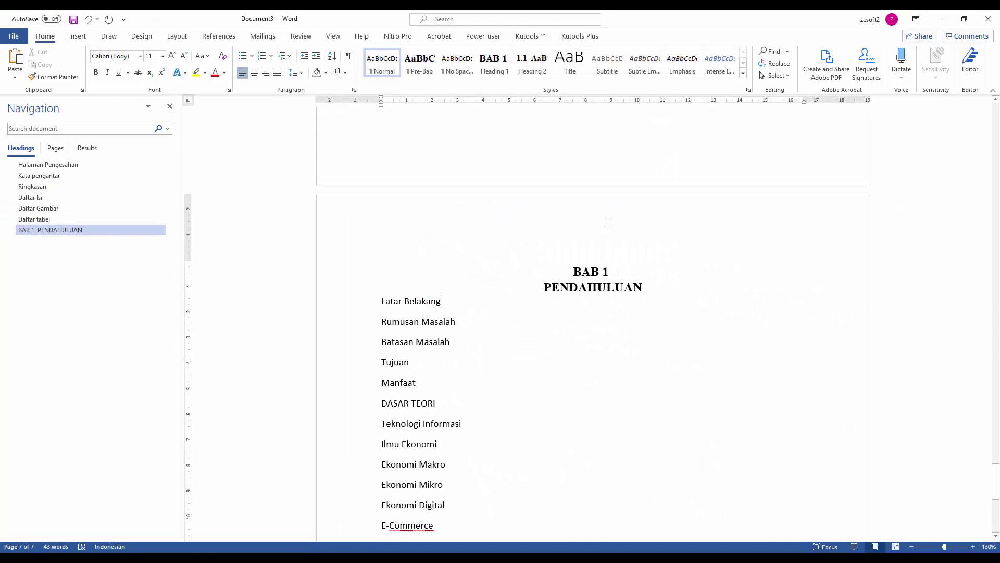
Step: Apply Heading 2 to Latar Belakang and insert a blank paragraph below the PENDAHULUAN title
left_click(532, 66)
left_click(695, 292)
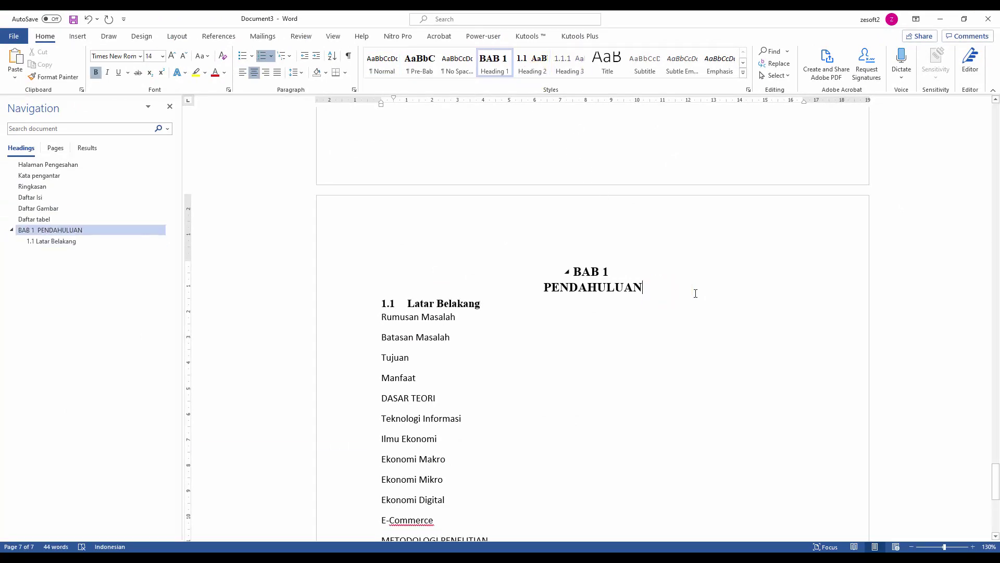
key("Return")
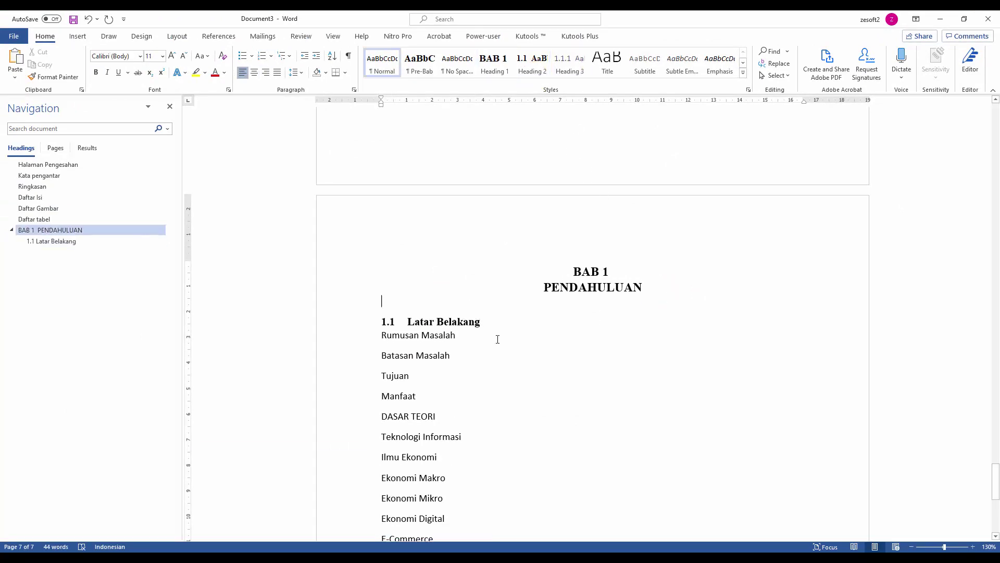
Step: Apply the Heading 2 style to Rumusan Masalah, Batasan Masalah, Tujuan and Manfaat
left_click(496, 339)
left_click(532, 67)
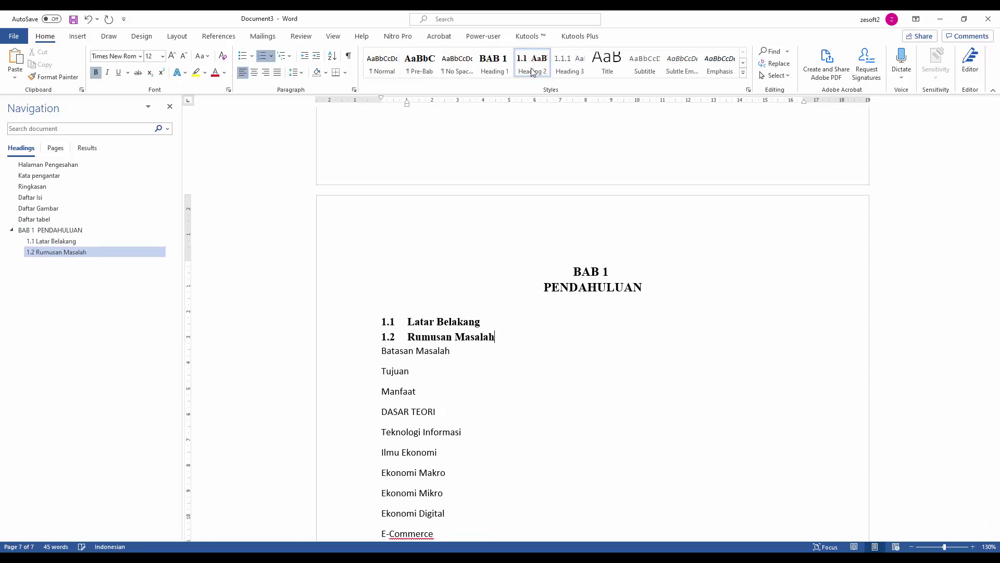
left_click(461, 351)
left_click(541, 79)
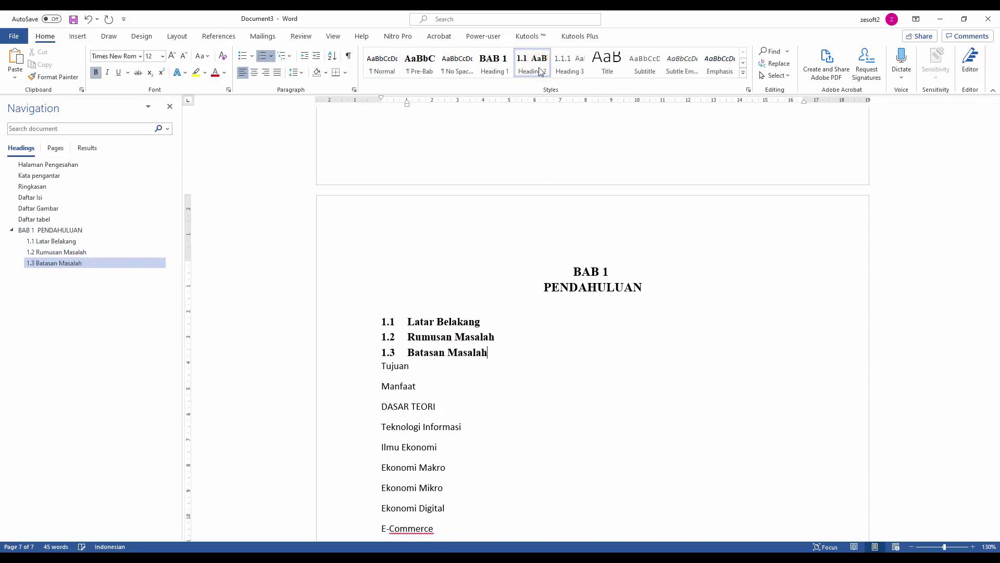
left_click(437, 366)
left_click(532, 59)
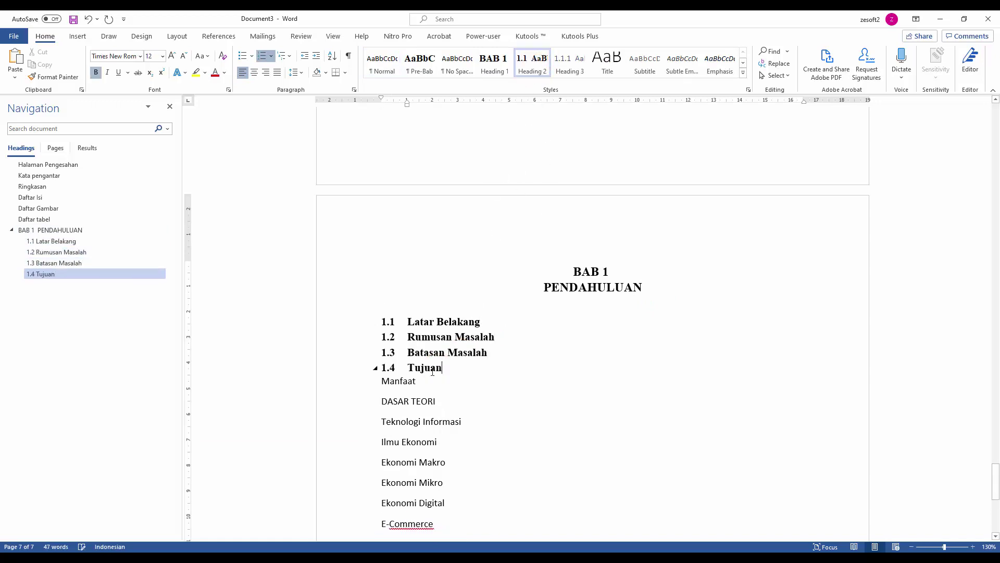
left_click(432, 378)
left_click(545, 70)
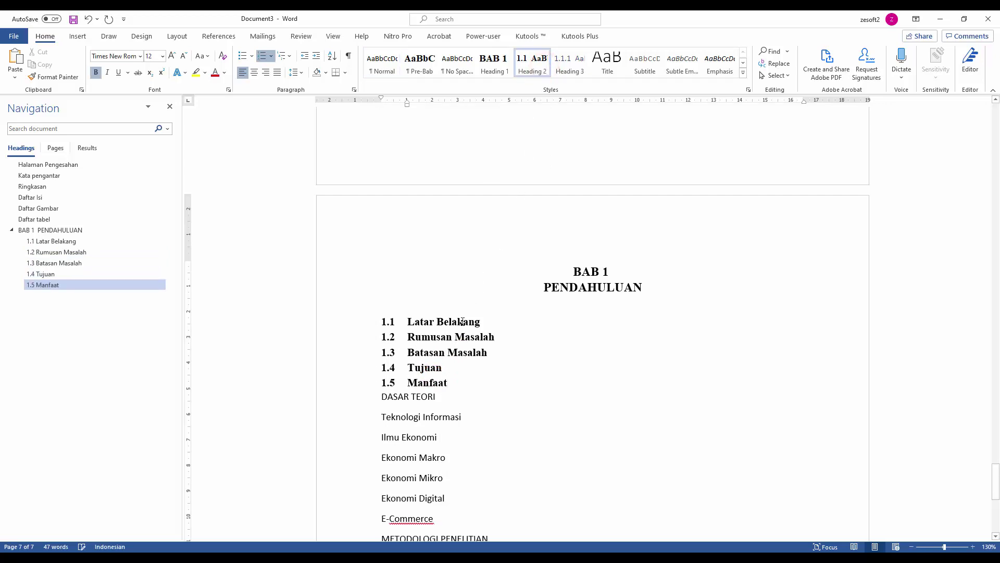
Step: Insert a page break before DASAR TEORI so the second chapter starts on a new page
left_click(489, 392)
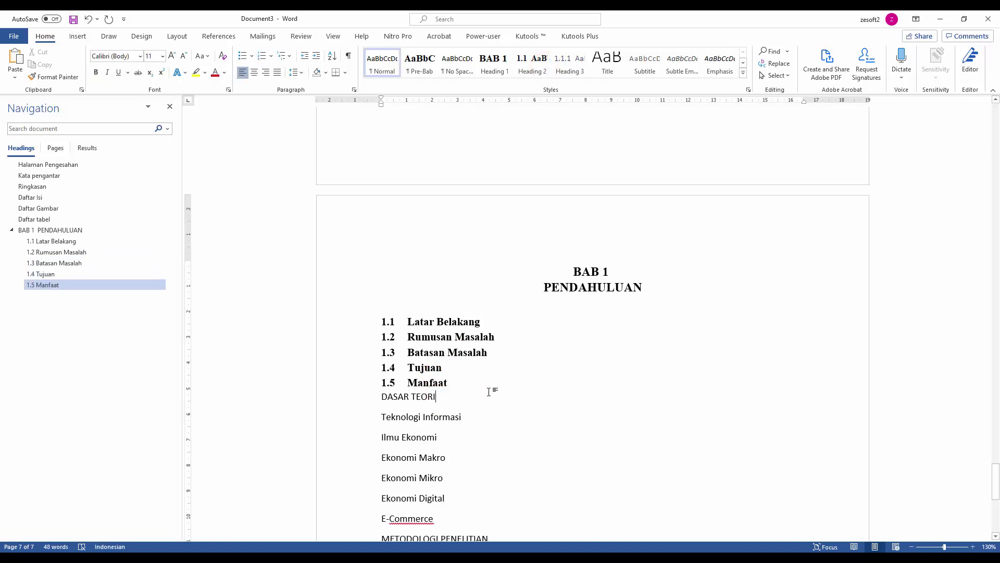
left_click(471, 384)
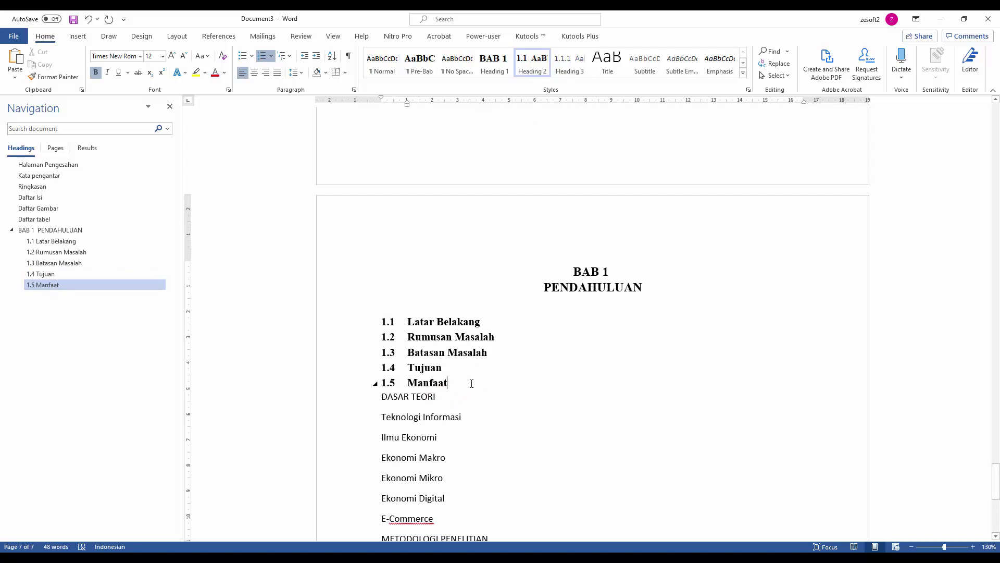
left_click(377, 398)
key("ctrl+Return")
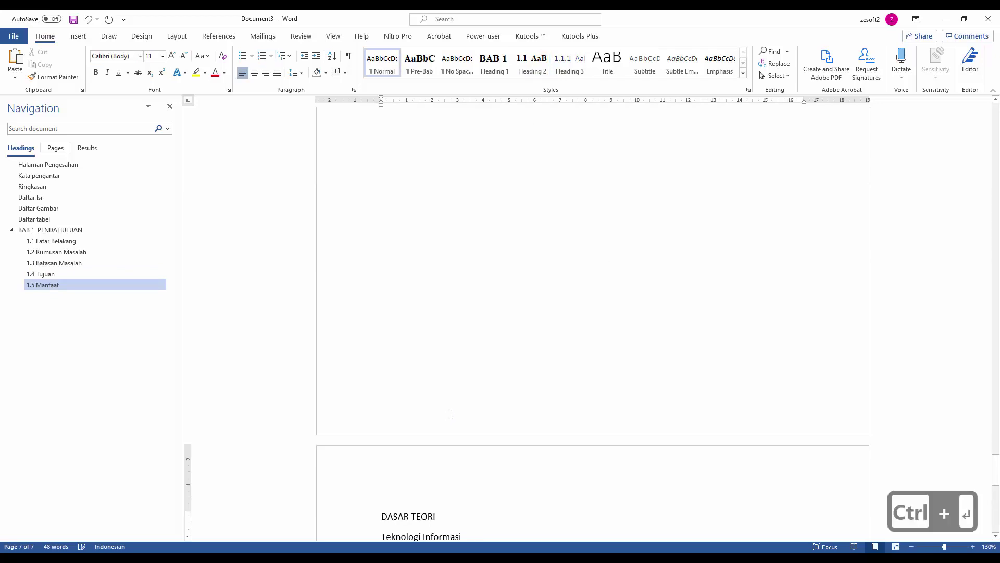
Step: Apply Heading 1 to DASAR TEORI and insert a line break between the chapter number and the title
scroll(451, 413, "down", 5)
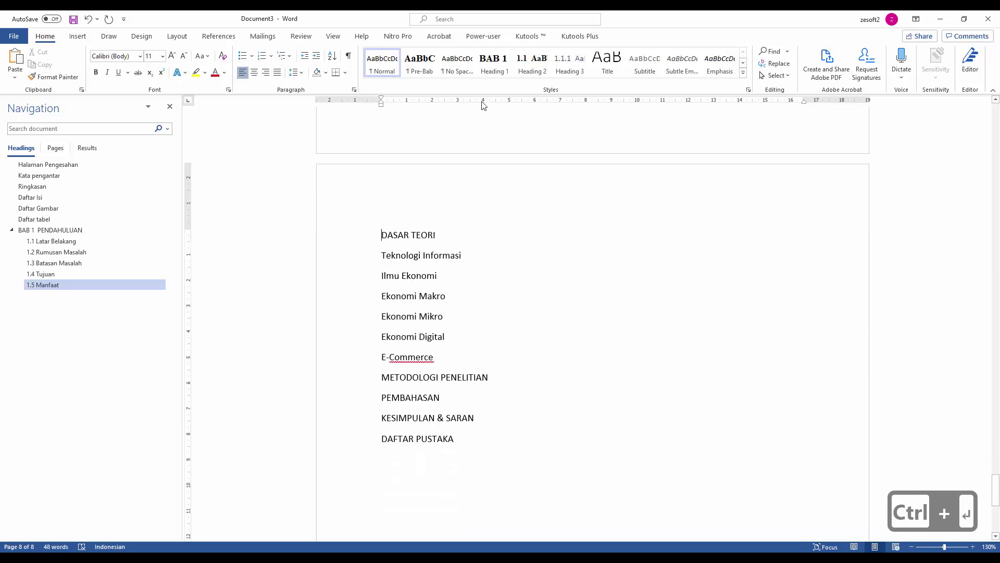
left_click(492, 63)
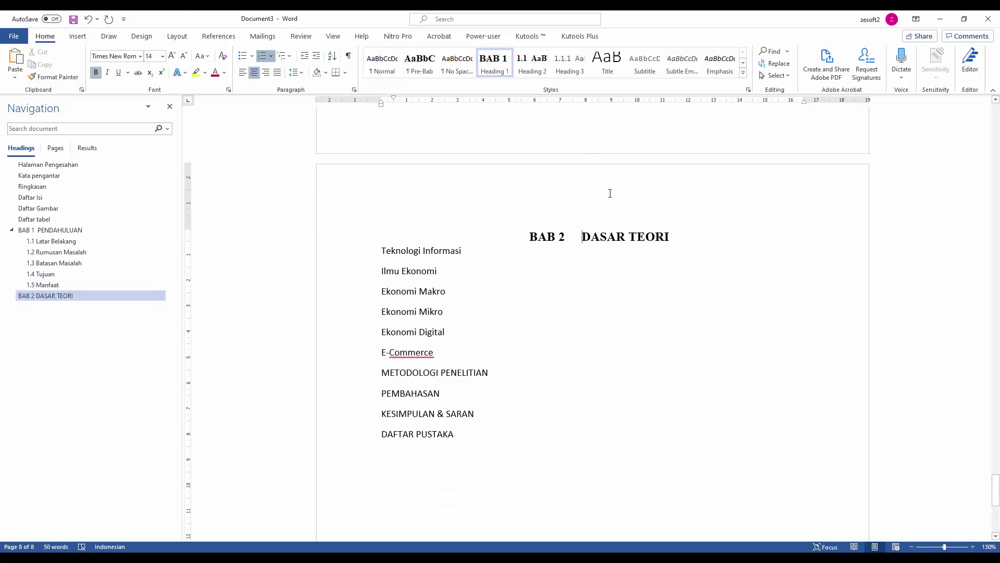
key("shift+Return")
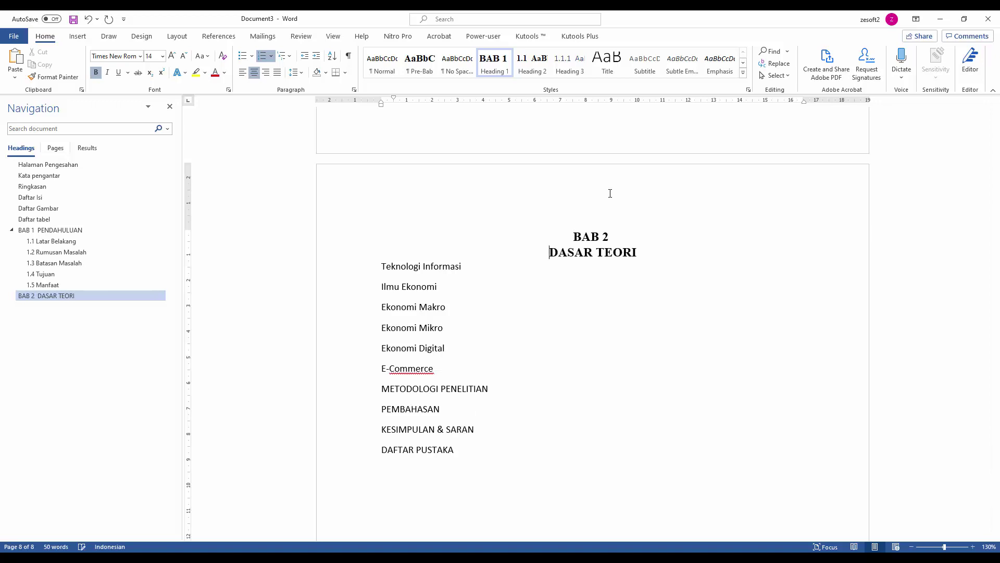
Step: Insert a blank paragraph after the DASAR TEORI title, above Teknologi Informasi
left_click(461, 266)
key("Up")
key("End")
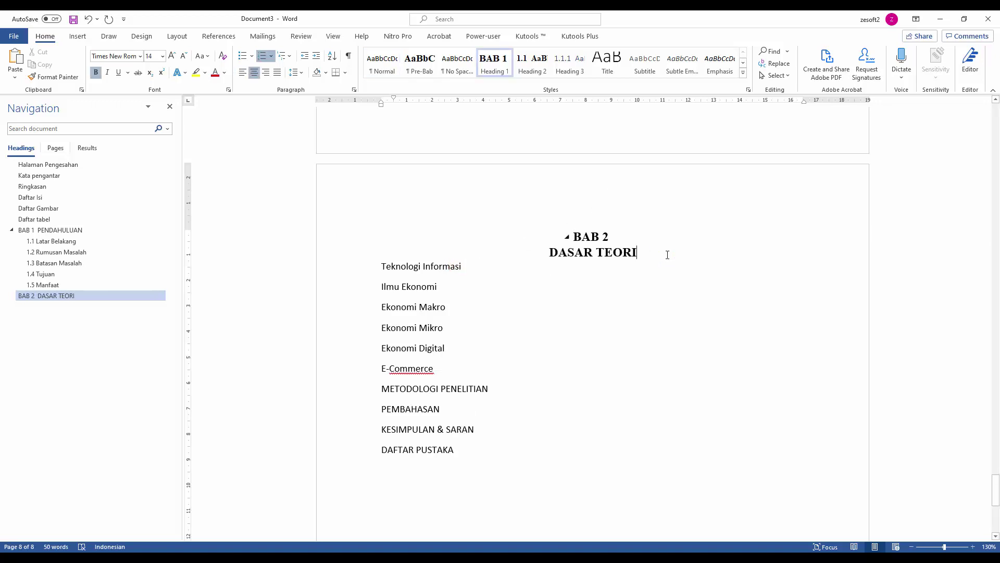
key("Return")
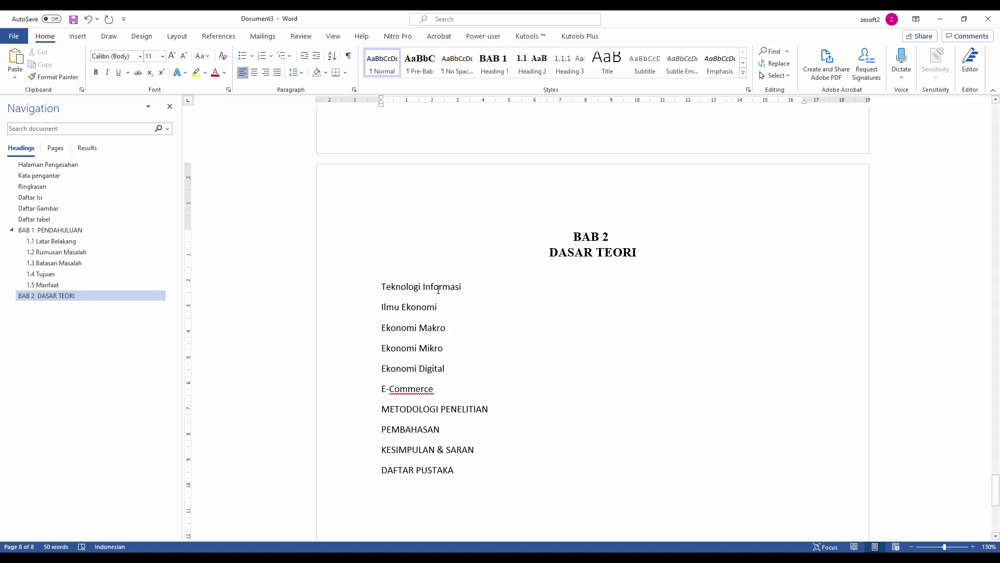
Step: Apply Heading 2 to Teknologi Informasi and Ilmu Ekonomi, and Heading 3 to Ekonomi Makro
left_click(532, 64)
key("Down")
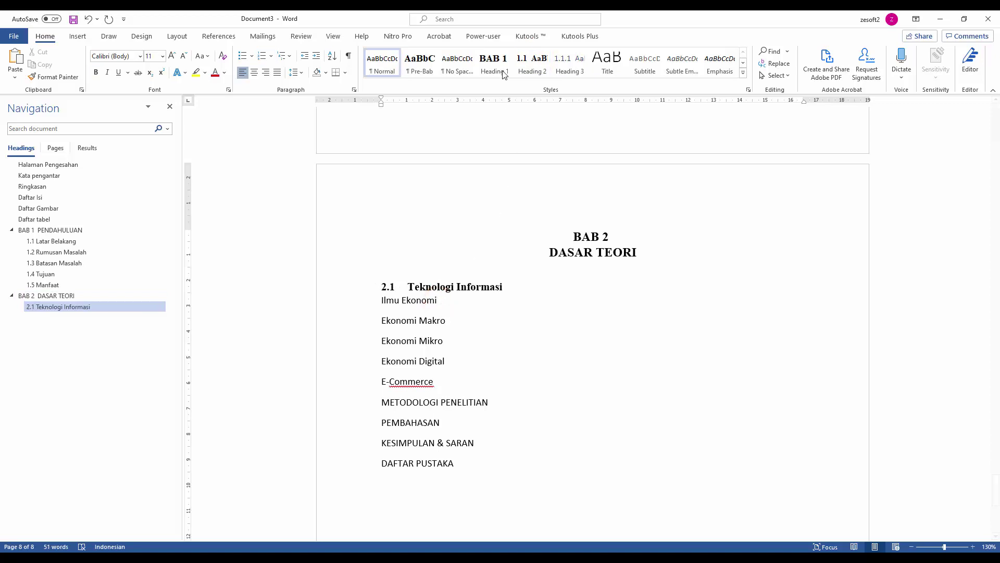
left_click(532, 64)
key("Down")
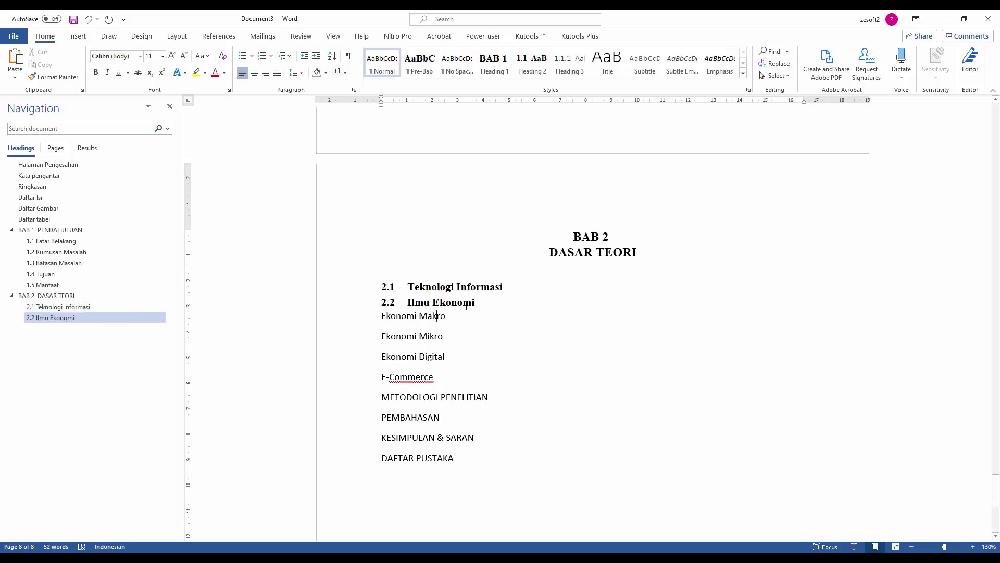
left_click(562, 77)
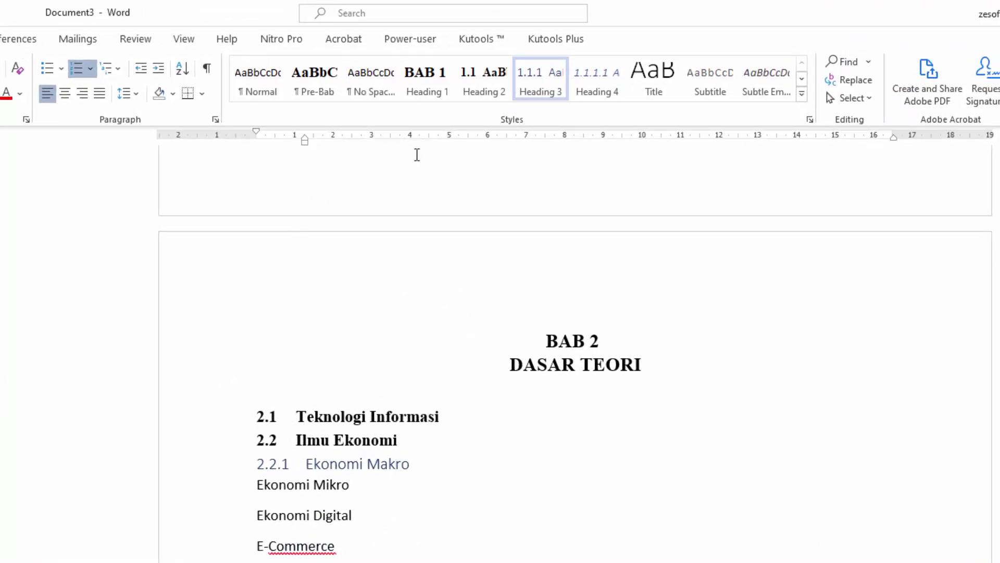
Step: Modify the Heading 3 style to use an Automatic font colour and the Times New Roman font
right_click(555, 74)
left_click(586, 101)
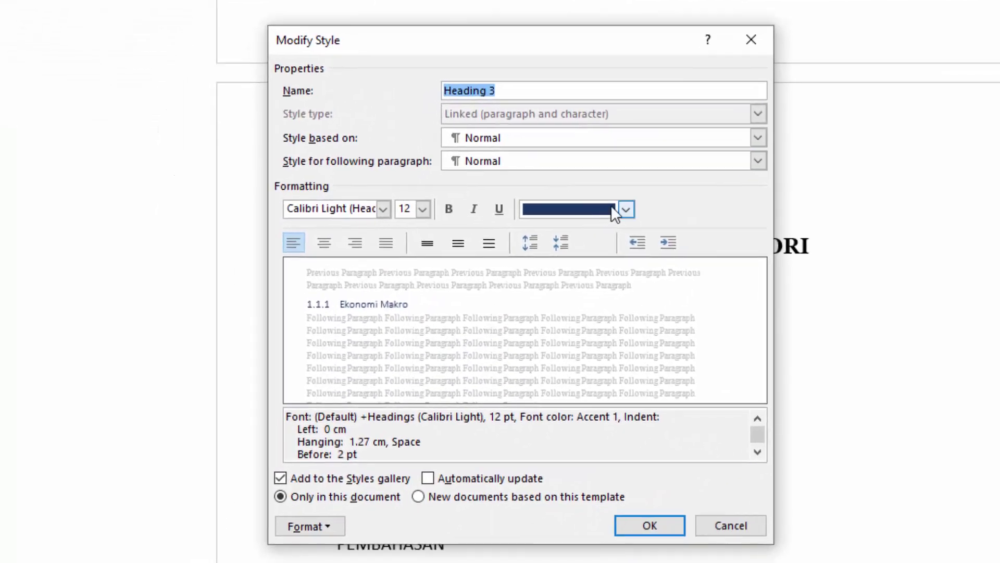
left_click(625, 208)
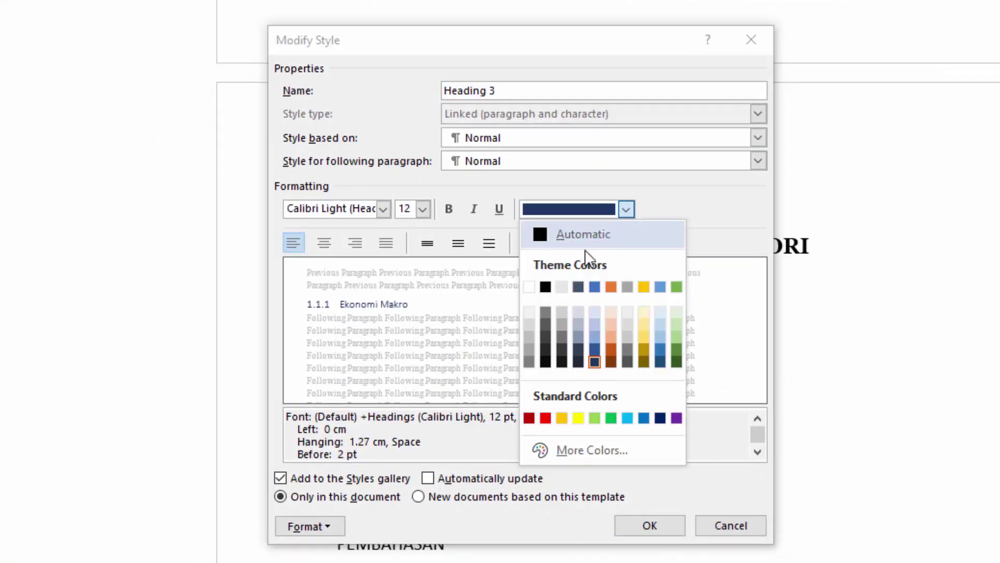
left_click(542, 236)
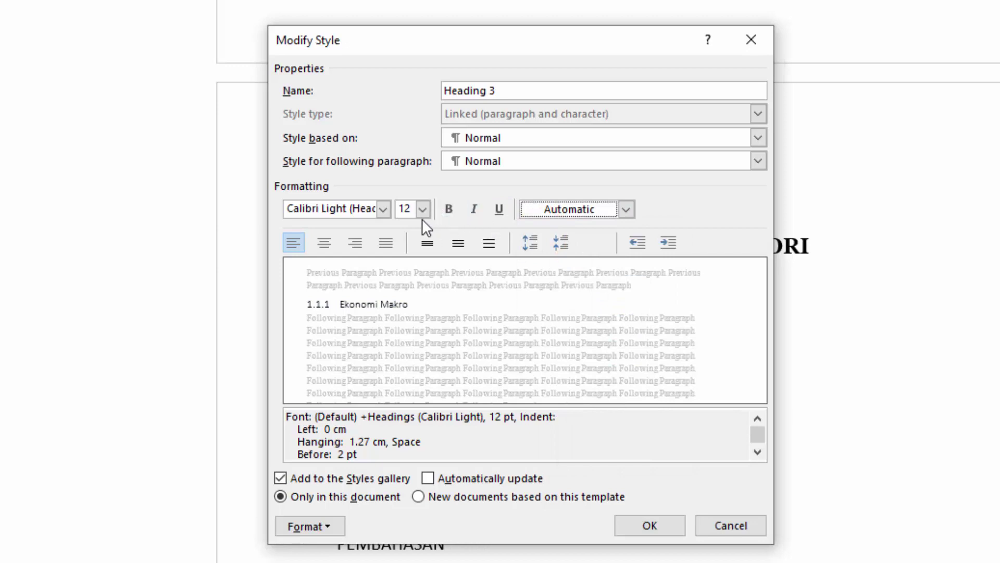
left_click(384, 209)
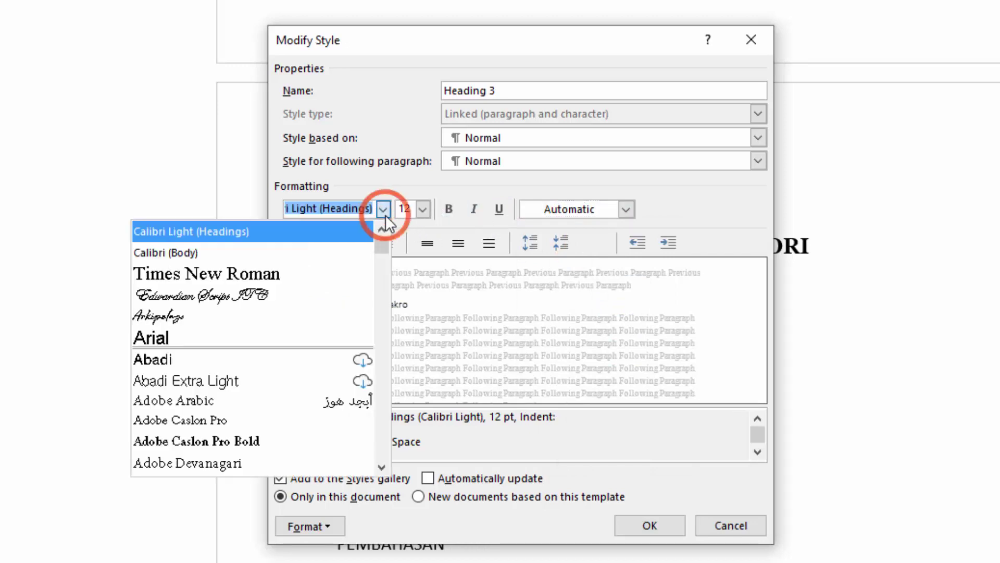
left_click(320, 277)
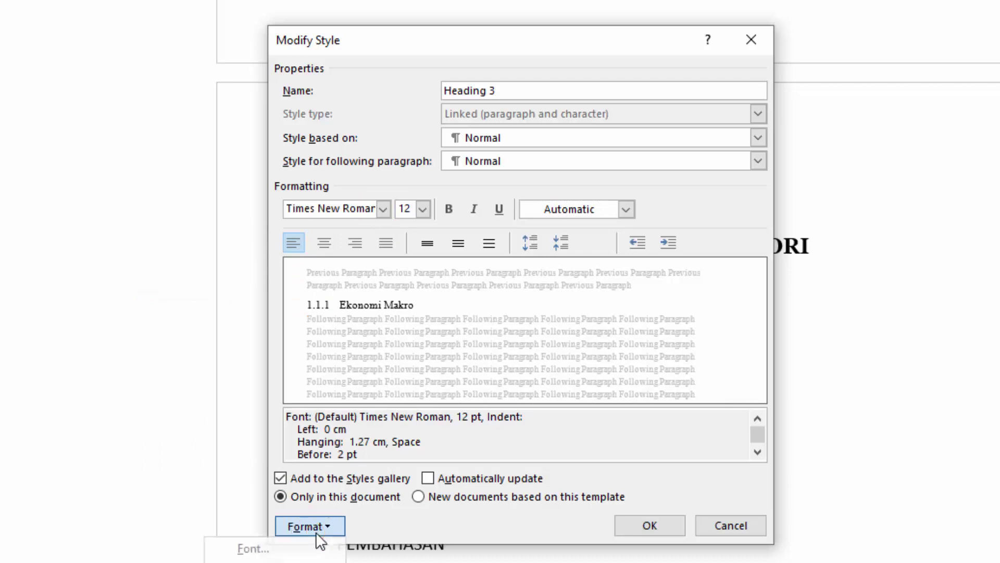
Step: Set the Heading 3 style's left paragraph indent to 1 cm
left_click(316, 531)
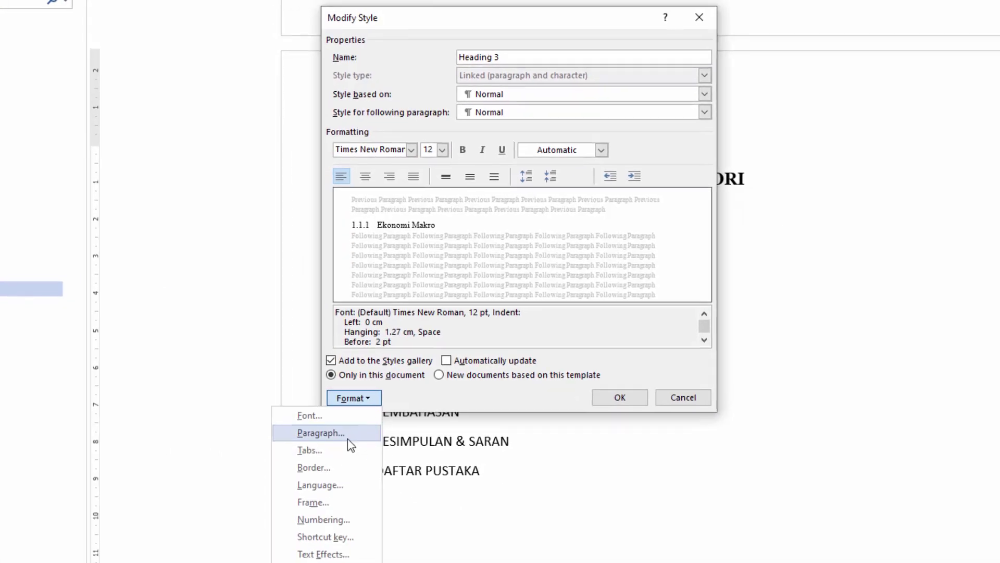
left_click(344, 428)
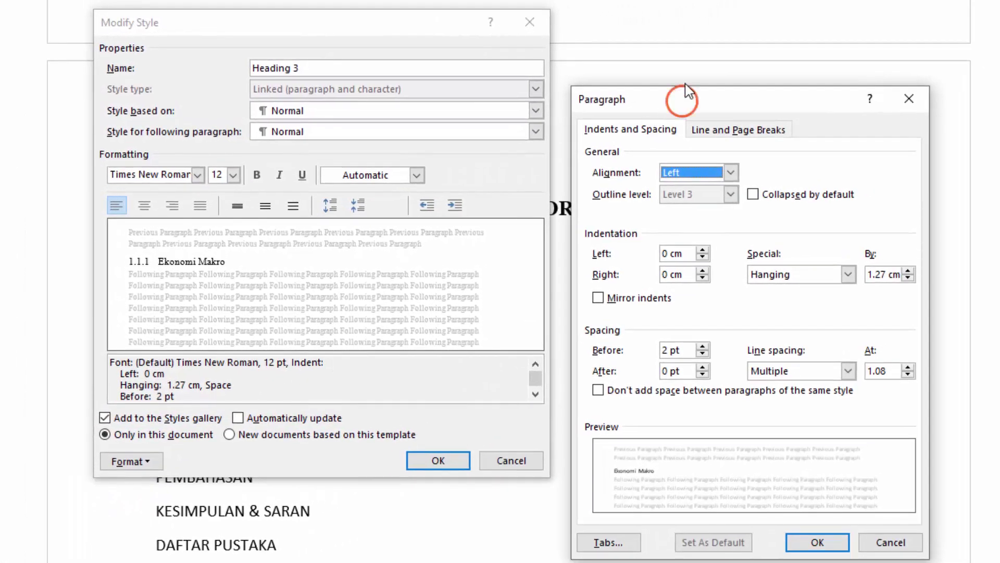
left_click_drag(687, 91, 677, 13)
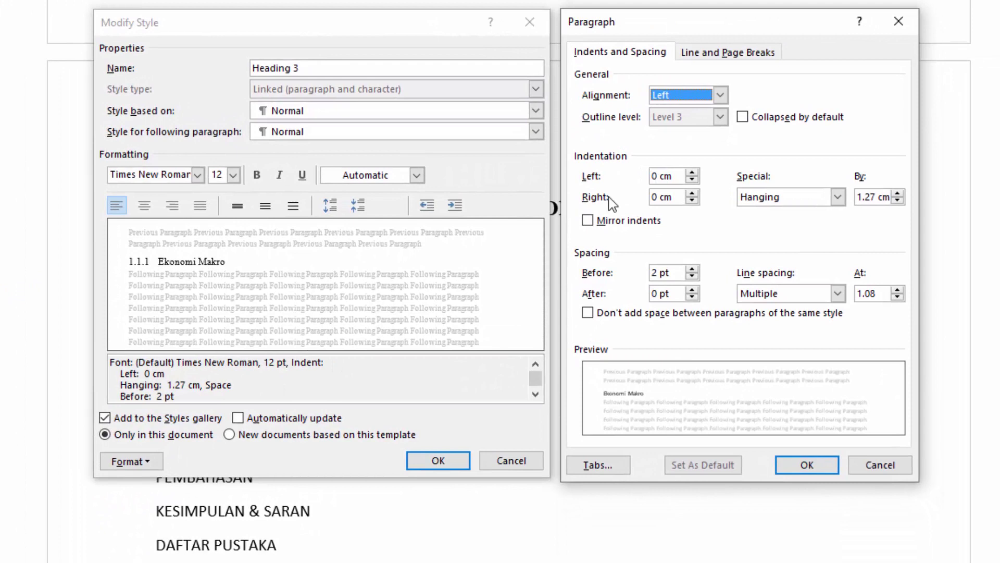
left_click(692, 172)
left_click(692, 172)
left_click(691, 173)
left_click(692, 172)
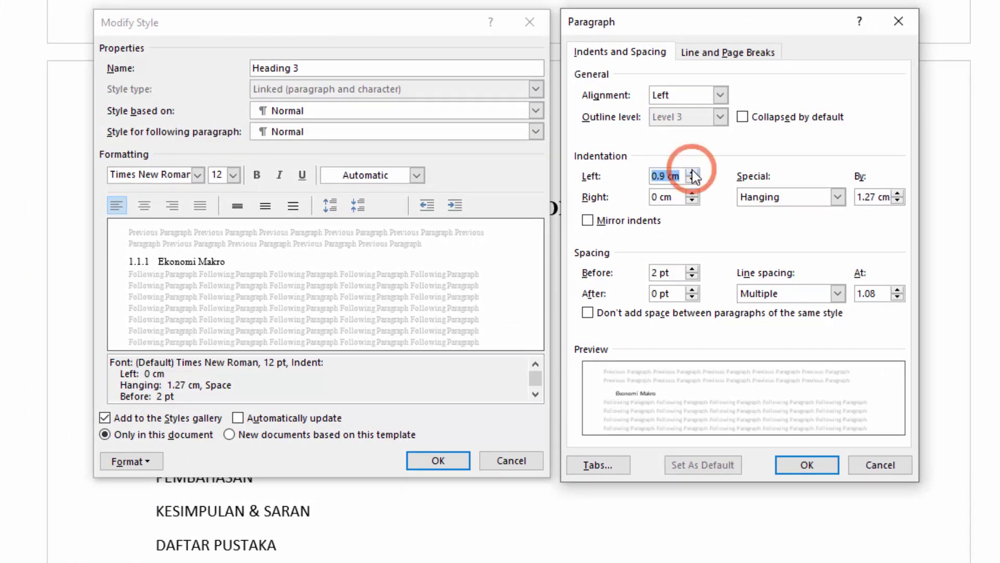
left_click(692, 172)
left_click(794, 467)
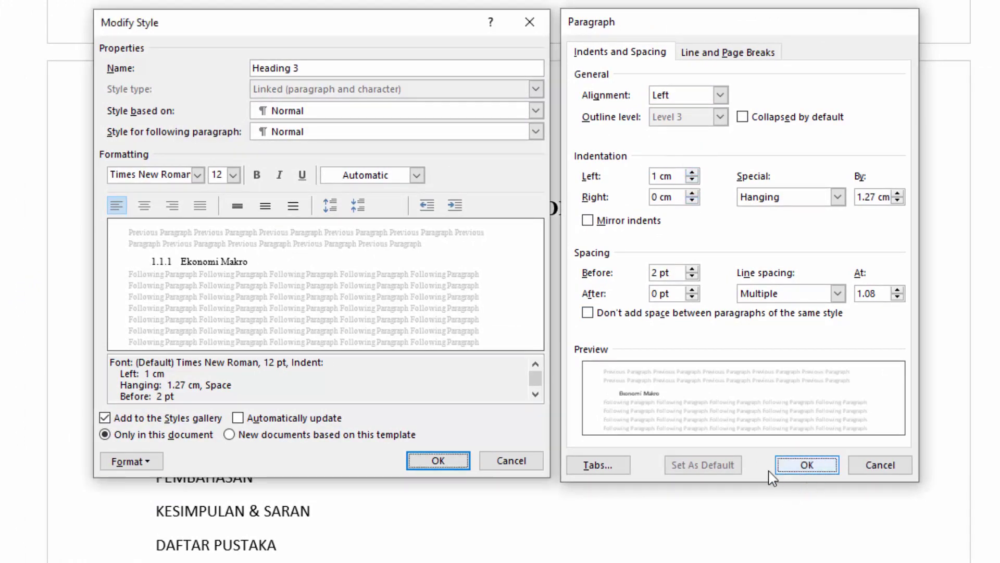
left_click(438, 460)
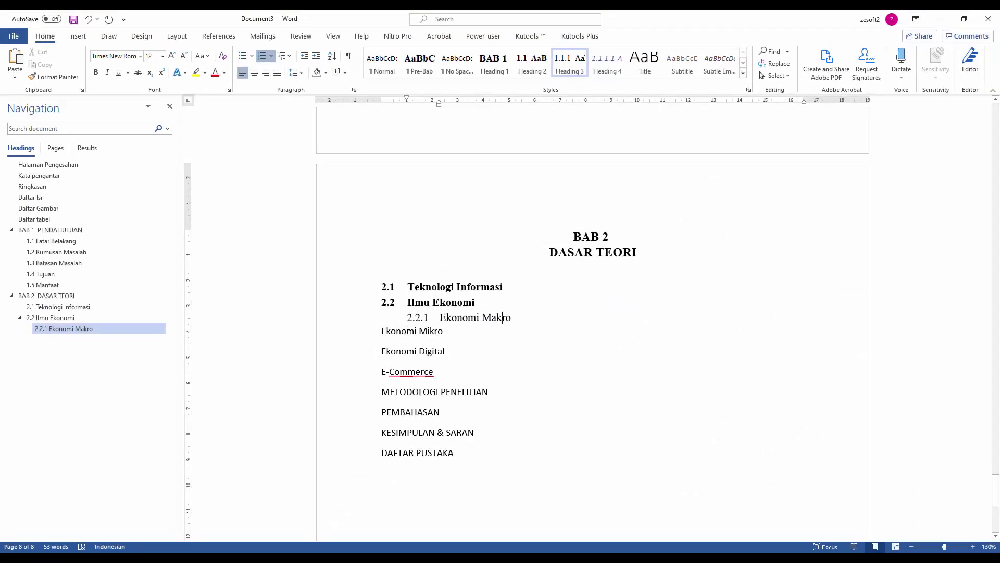
Step: Apply Heading 3 to Ekonomi Mikro, and Heading 2 to Ekonomi Digital and E-Commerce
left_click(444, 331)
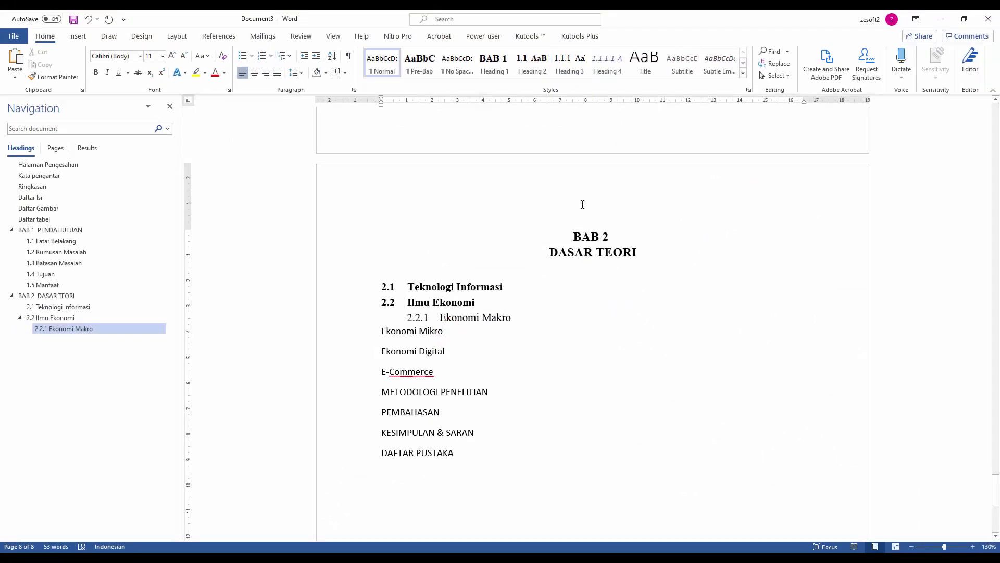
left_click(566, 74)
left_click(413, 352)
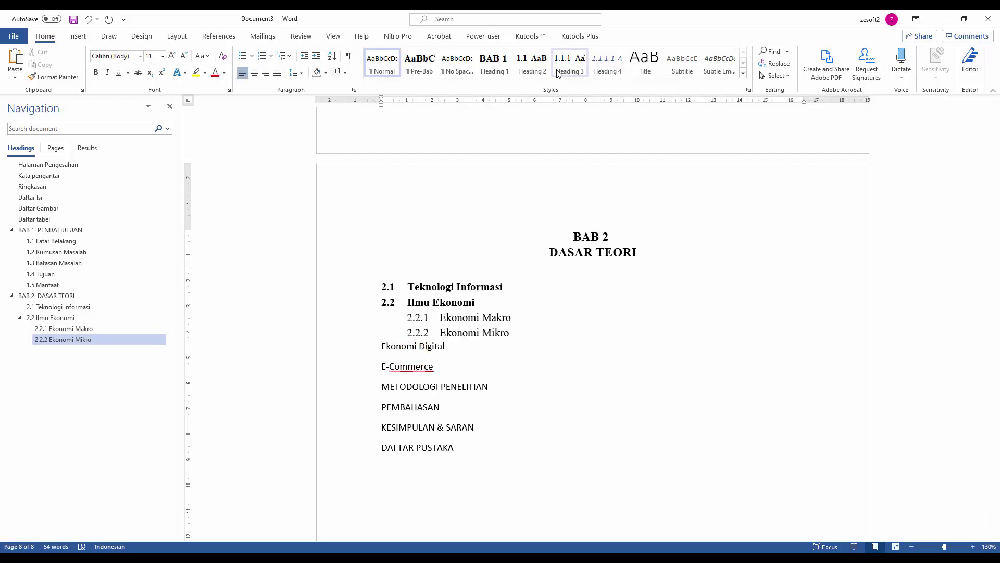
left_click(532, 61)
left_click(440, 363)
left_click(532, 61)
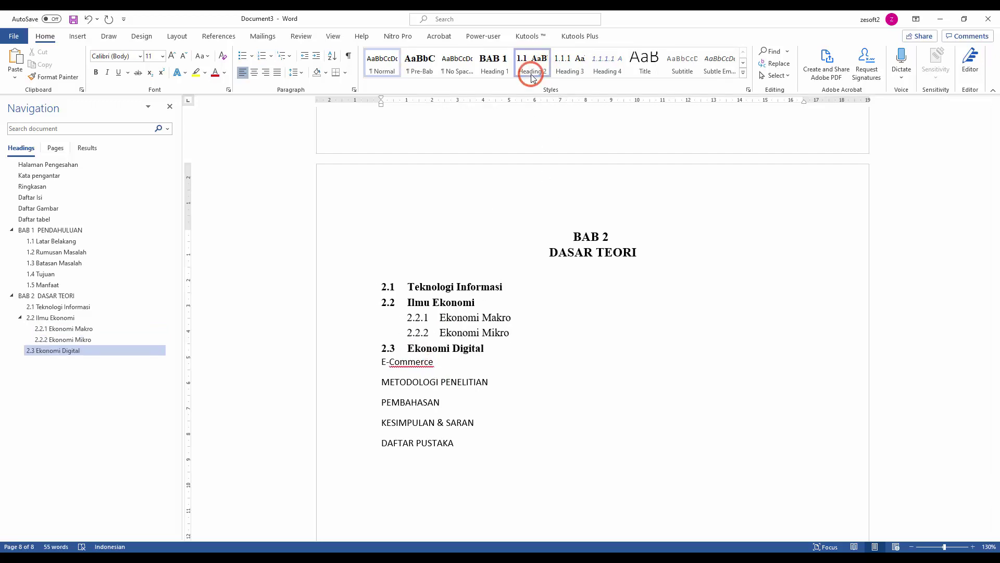
Step: Start METODOLOGI PENELITIAN on a new page as Heading 1, with a line break between the chapter number and title
left_click(463, 376)
left_click(381, 376)
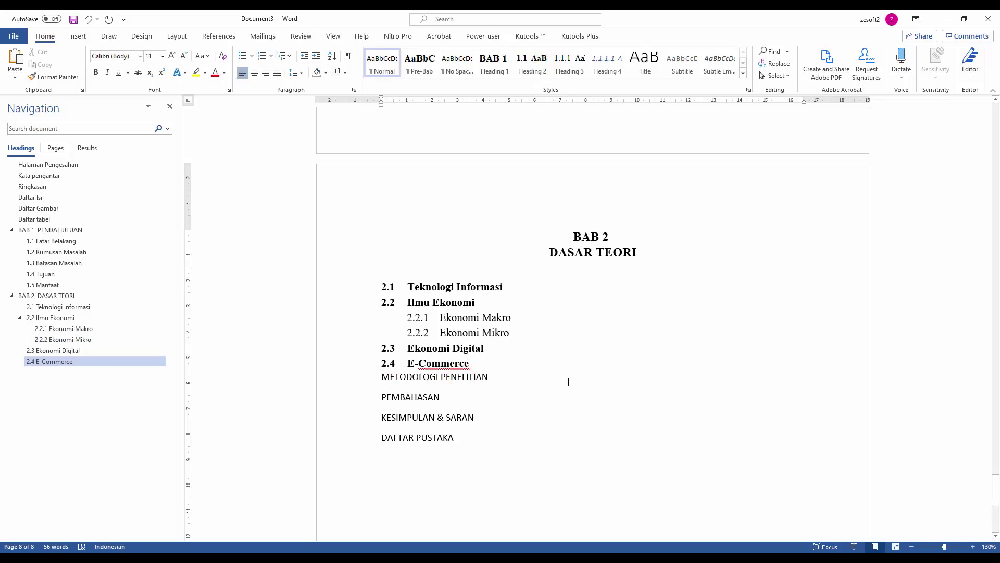
key("ctrl+Return")
scroll(561, 276, "down", 1)
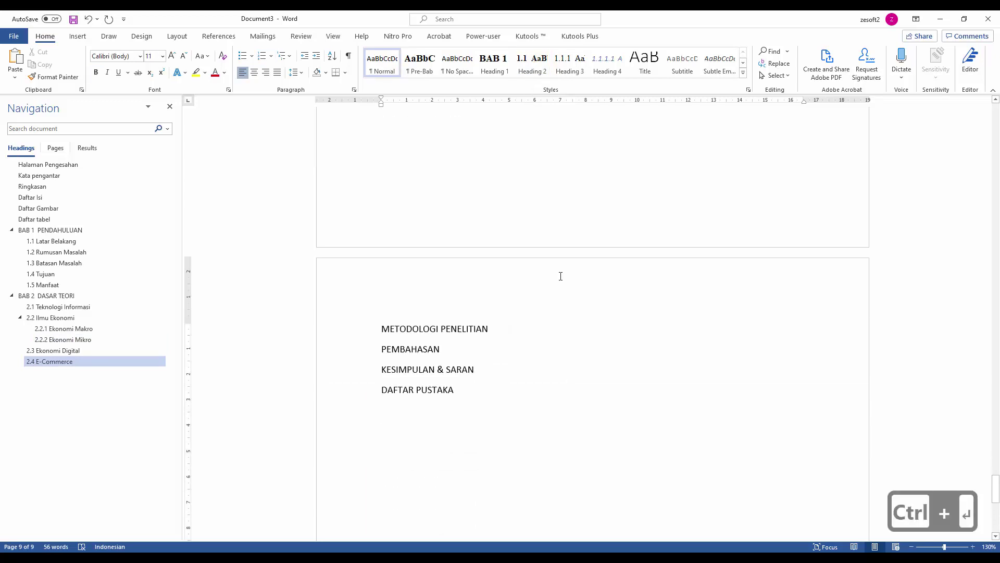
left_click(493, 60)
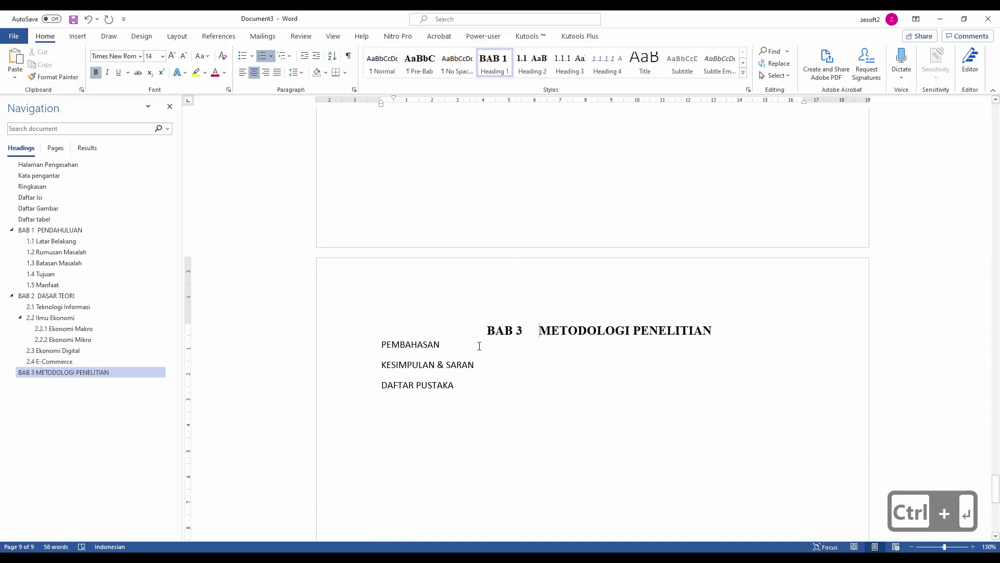
key("shift+Return")
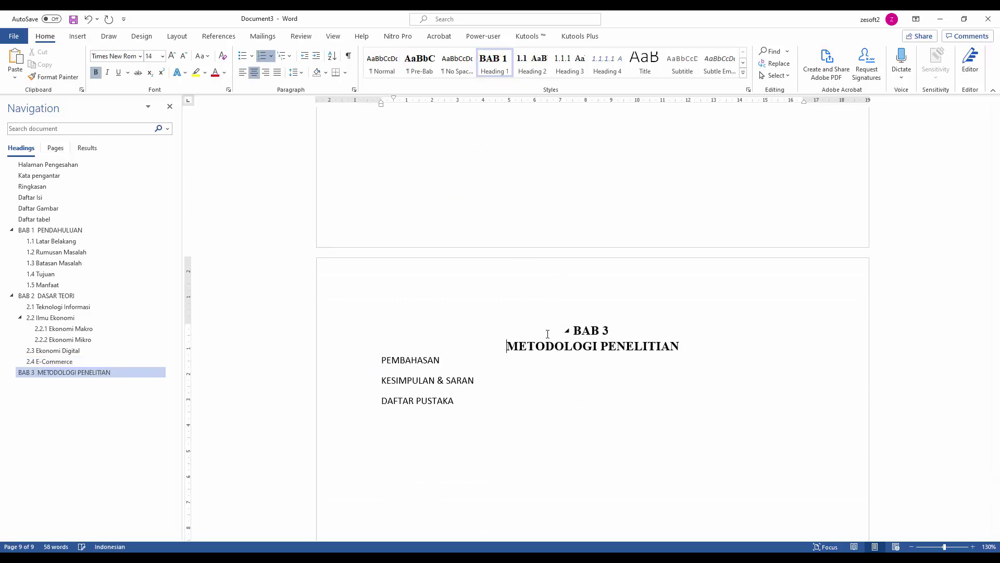
Step: Start PEMBAHASAN on a new page as Heading 1, with a line break between the chapter number and title
left_click(383, 363)
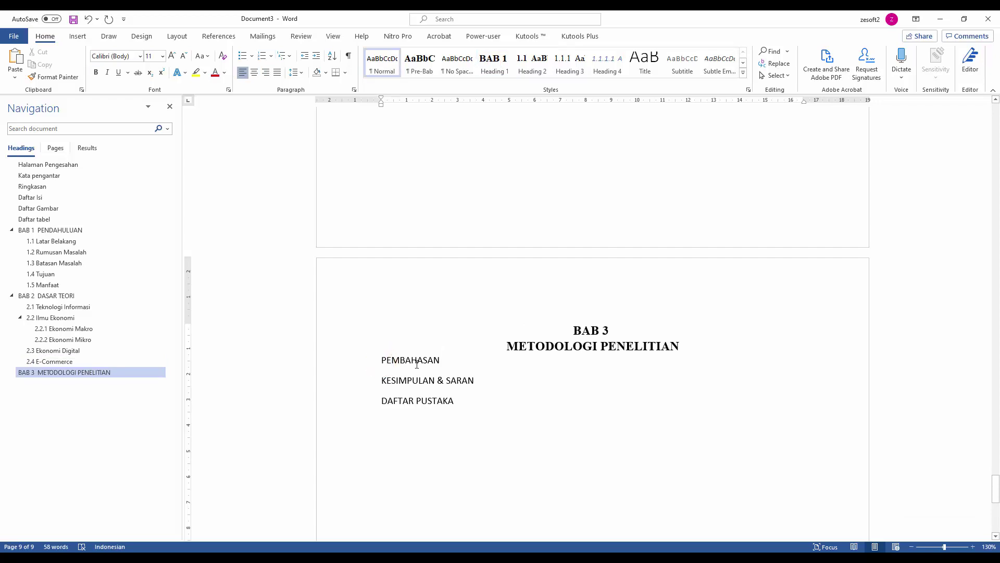
key("ctrl+Return")
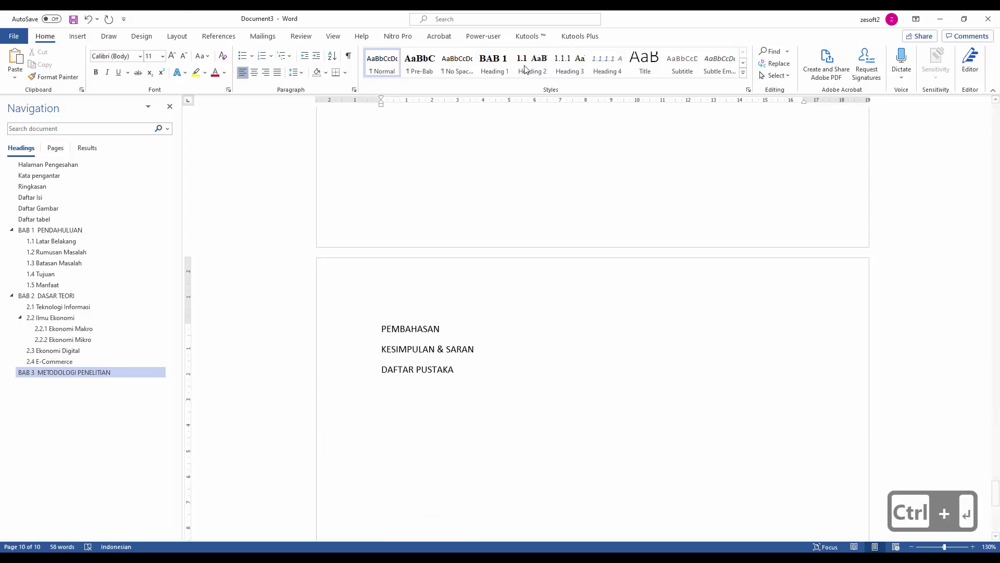
left_click(527, 65)
left_click(493, 62)
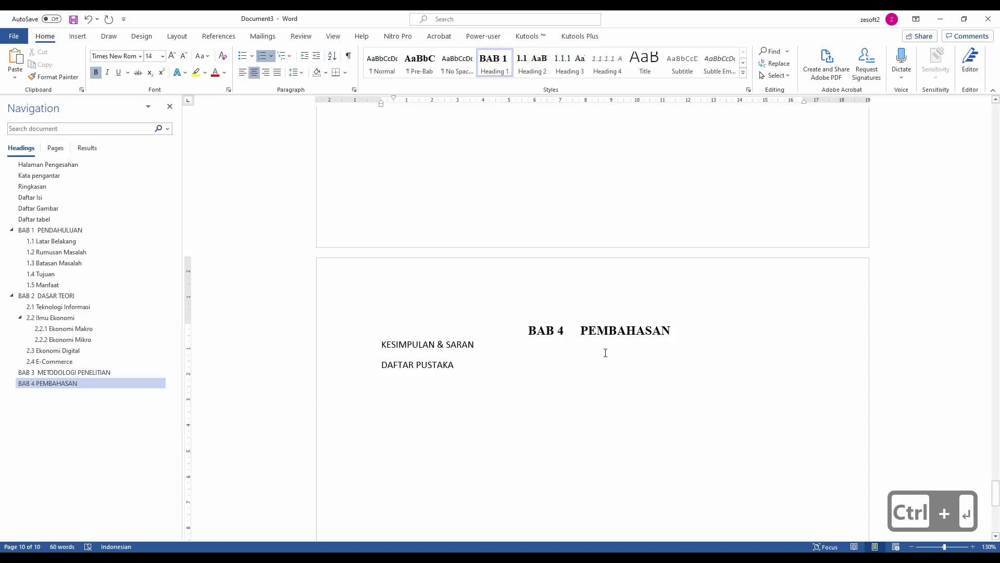
key("shift+Return")
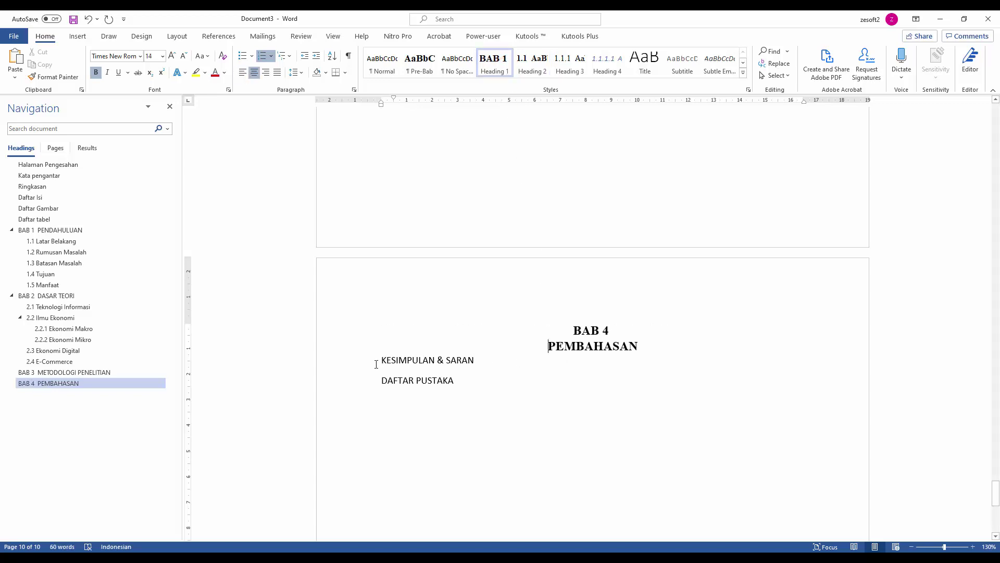
Step: Start KESIMPULAN & SARAN on a new page as Heading 1, with a line break between the chapter number and title
left_click(382, 361)
key("ctrl+Return")
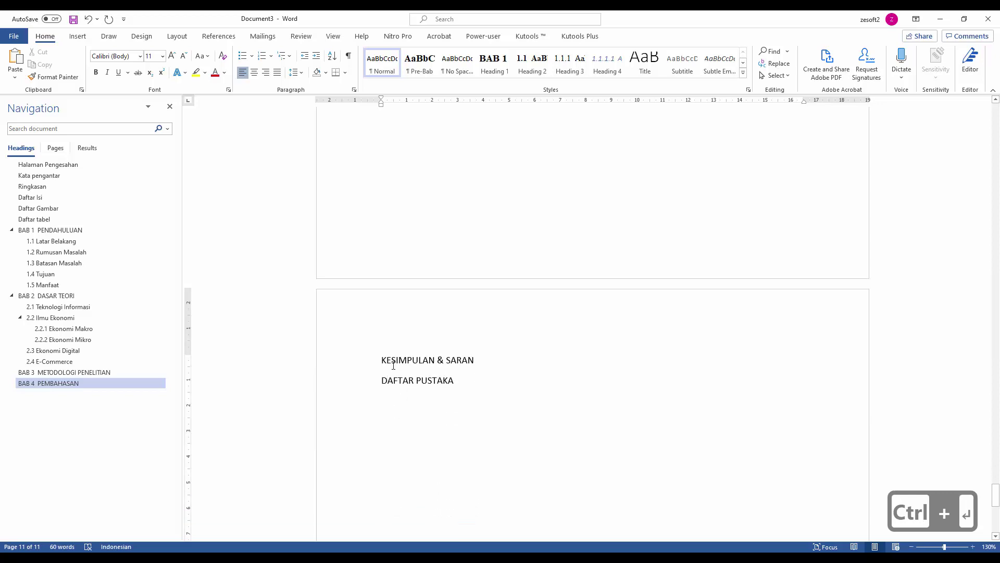
left_click(503, 77)
key("shift+Return")
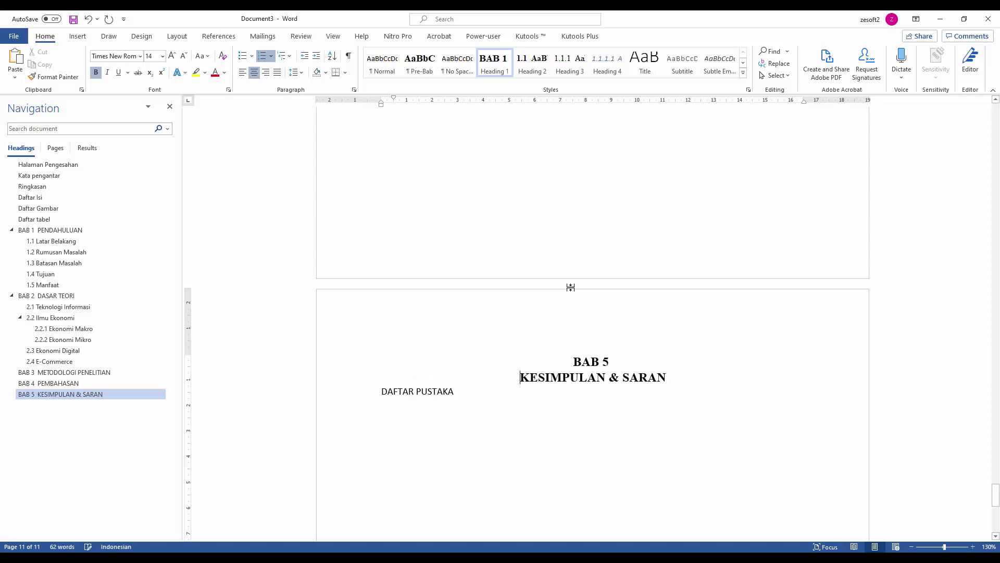
Step: Move DAFTAR PUSTAKA to a new page with a Next Page section break and apply the Pre-Bab style to it
left_click(691, 378)
left_click(386, 389)
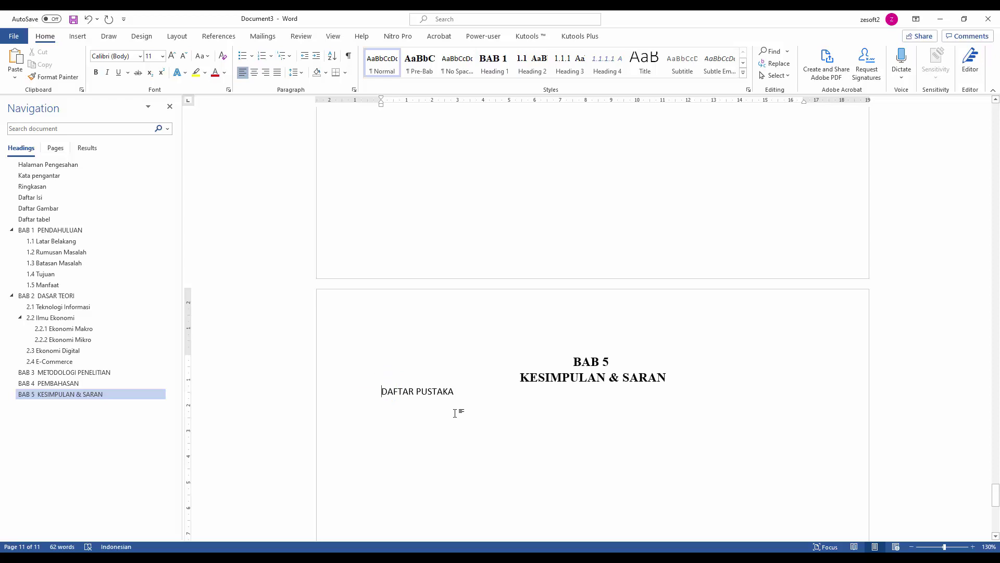
left_click(677, 375)
key("Return")
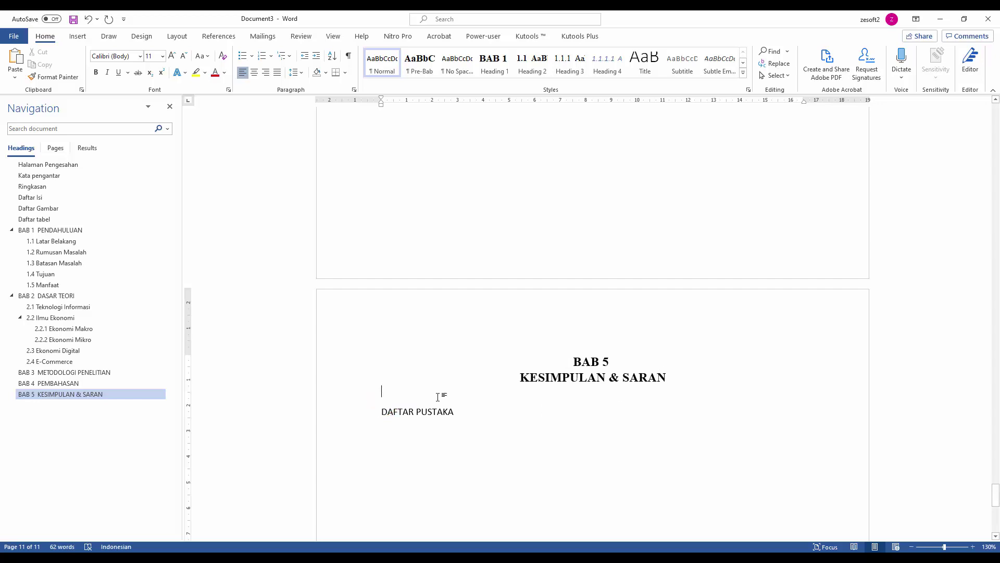
left_click(177, 36)
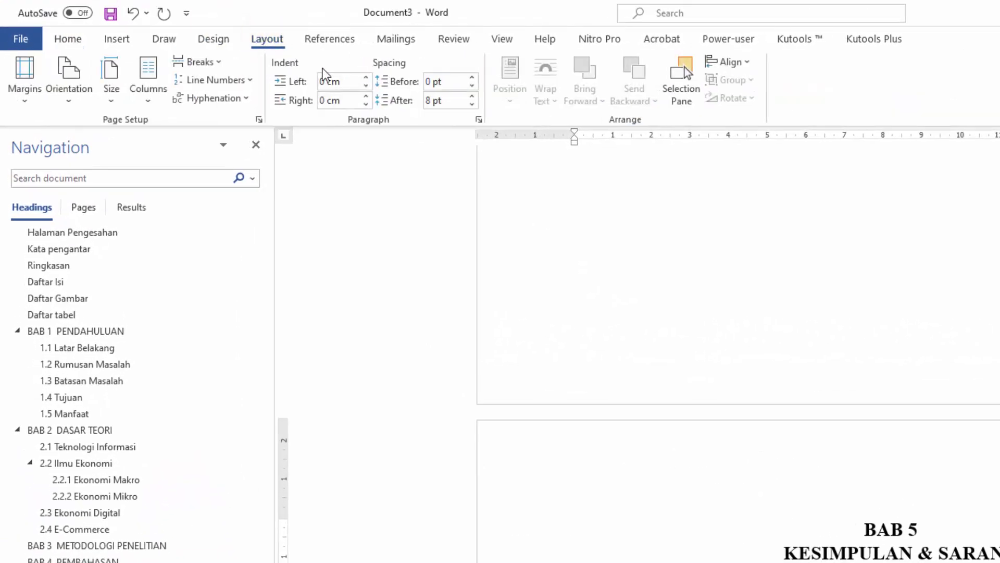
left_click(198, 62)
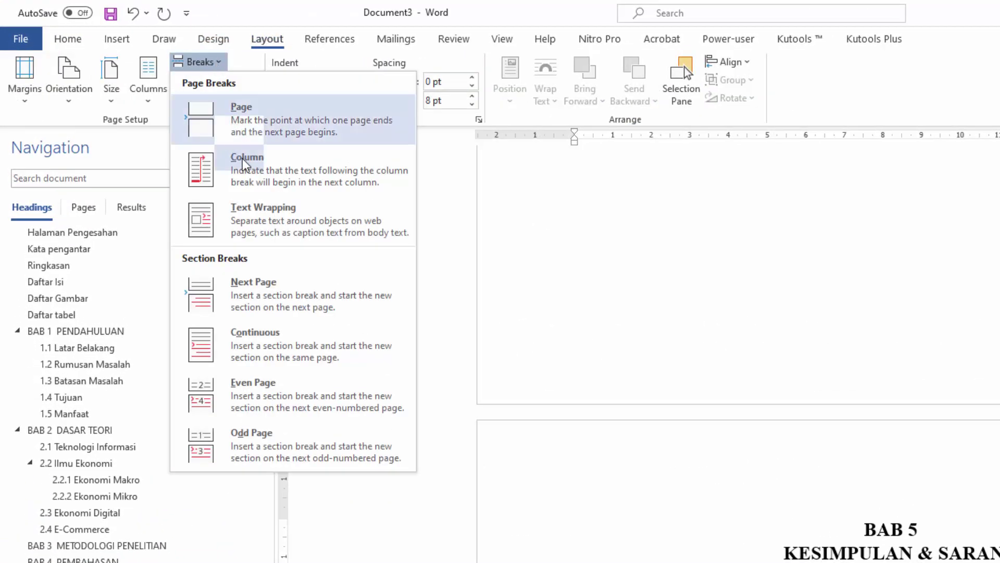
left_click(281, 302)
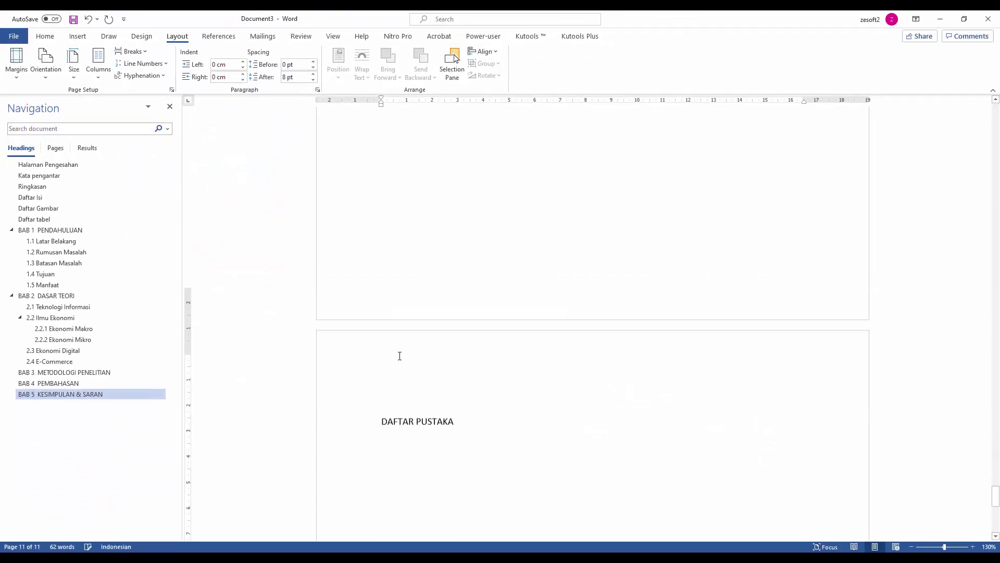
key("Delete")
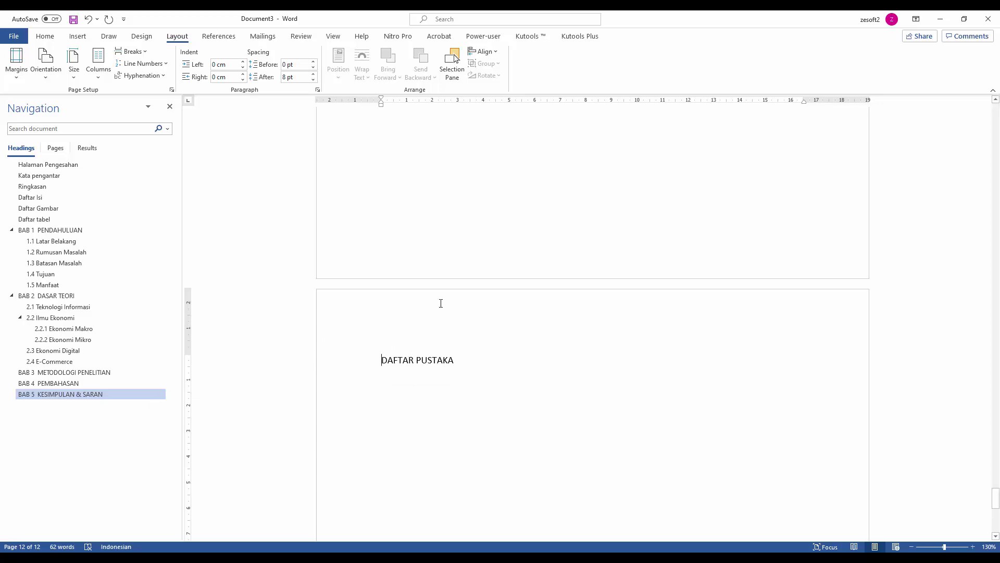
left_click(53, 35)
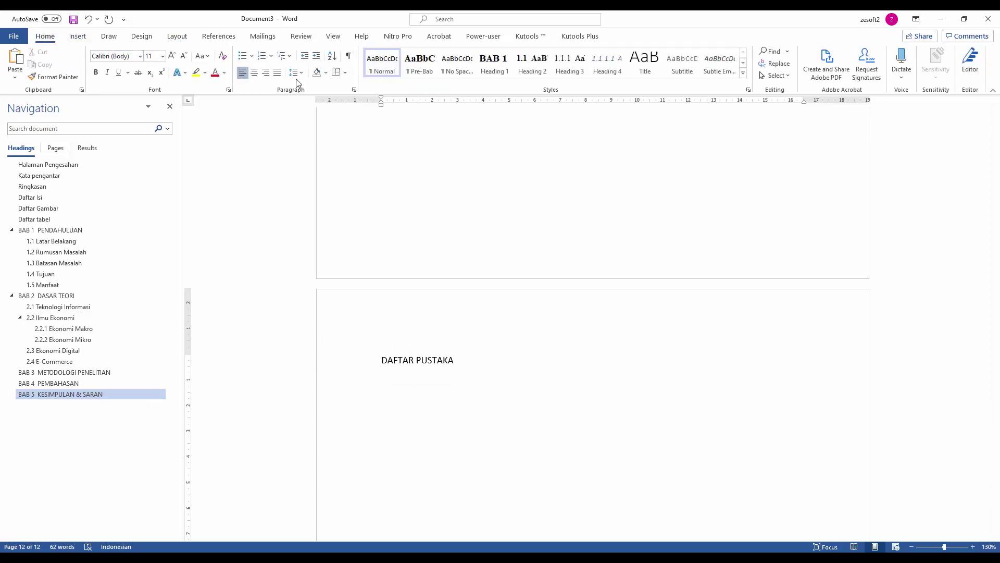
left_click(419, 61)
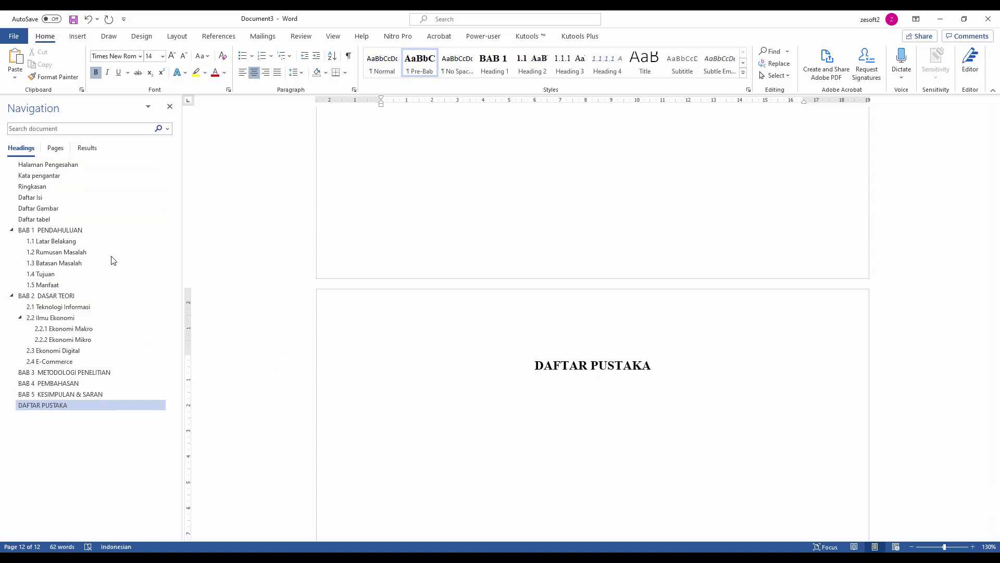
Step: Check the document's heading structure by jumping between the front matter, chapter and subchapter headings
left_click(65, 220)
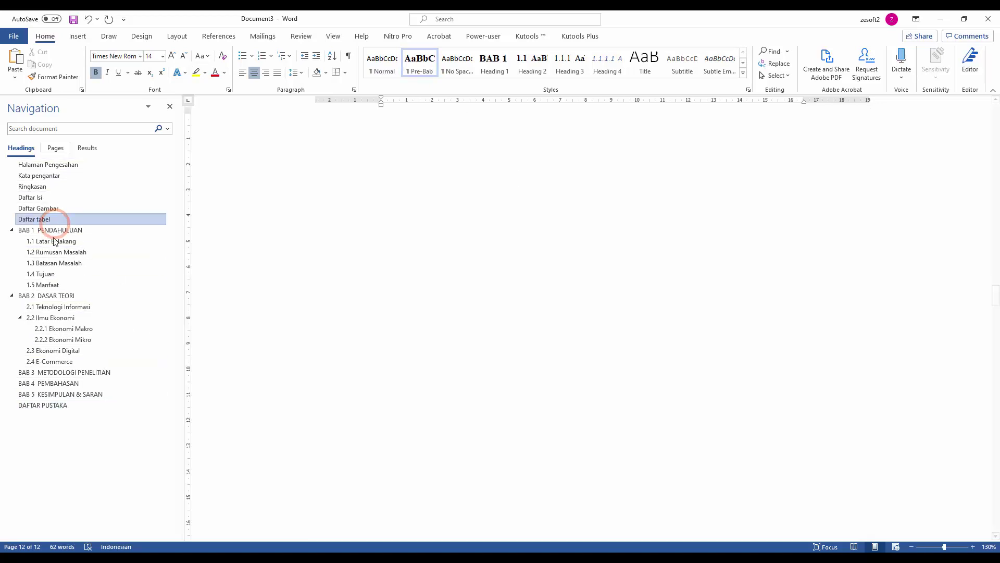
left_click(55, 253)
left_click(58, 308)
left_click(63, 353)
left_click(66, 383)
left_click(67, 395)
left_click(77, 362)
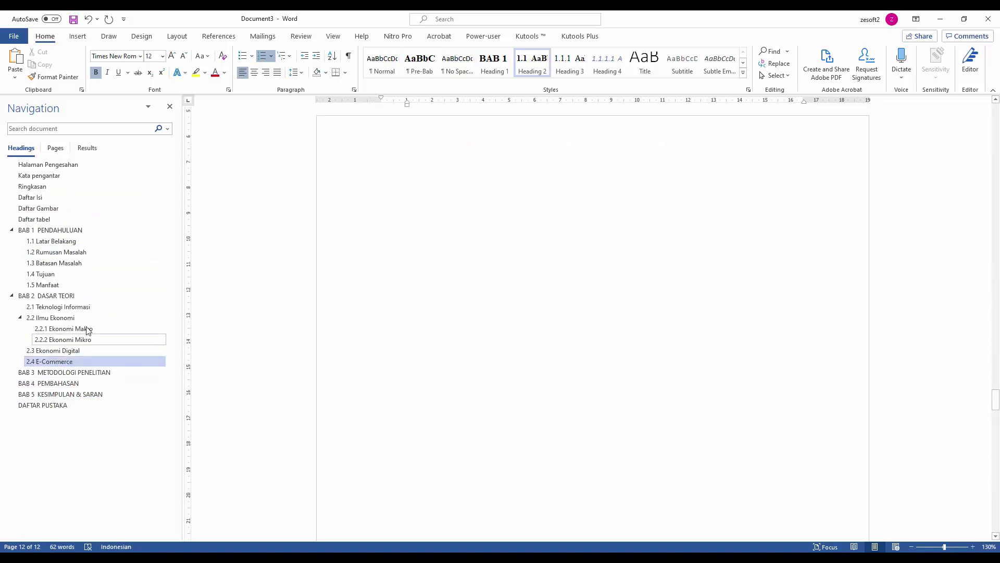
left_click(86, 329)
left_click(78, 284)
left_click(73, 253)
left_click(73, 230)
left_click(47, 197)
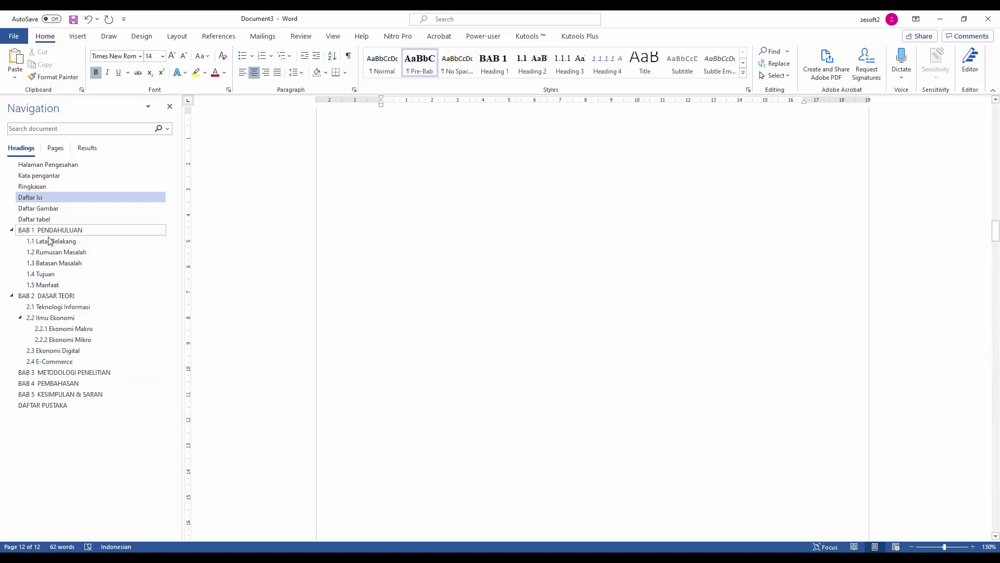
left_click(67, 241)
Step: Place the cursor below the Daftar Isi heading and start a custom table of contents there
left_click(50, 198)
left_click(430, 156)
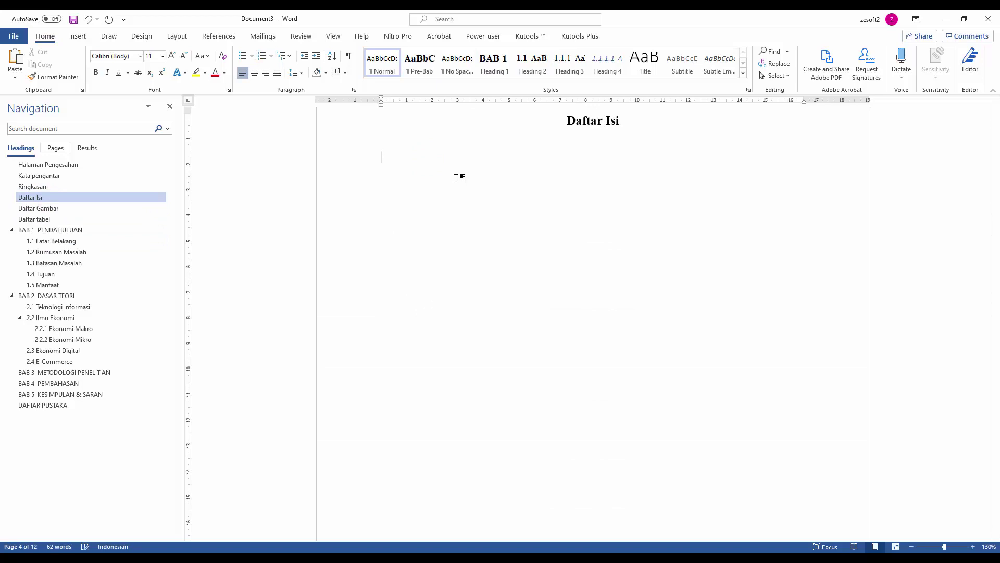
scroll(455, 177, "up", 1)
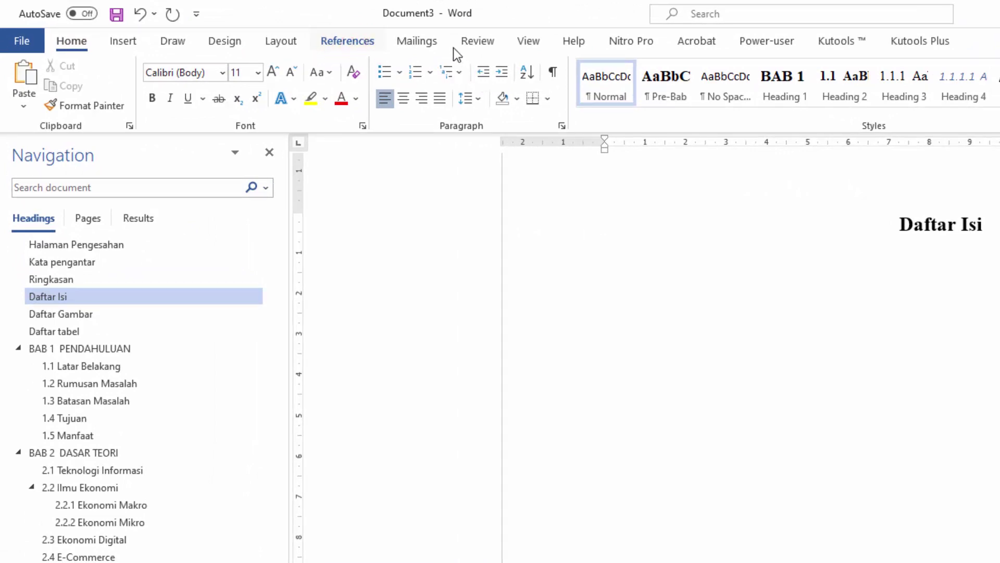
left_click(479, 41)
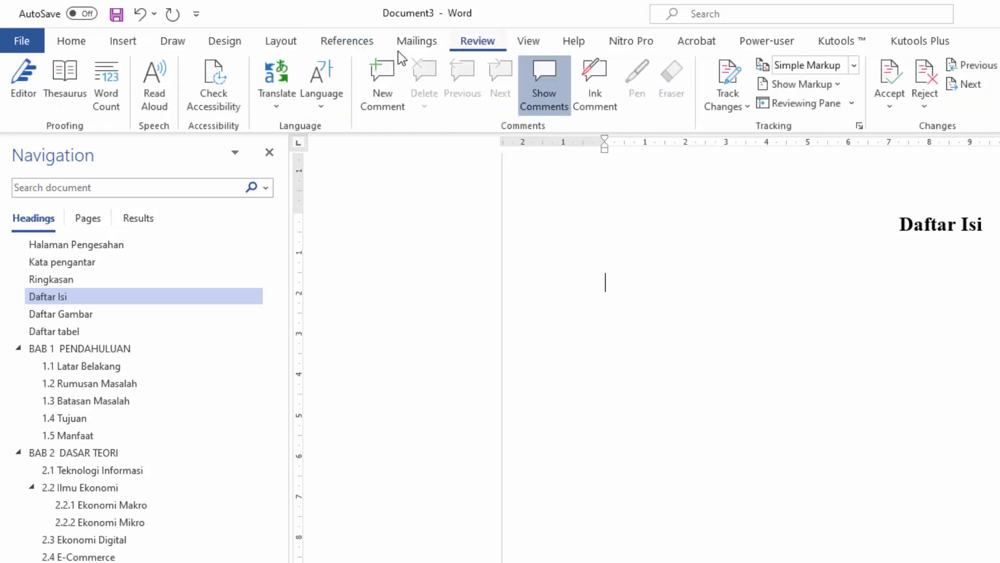
left_click(341, 42)
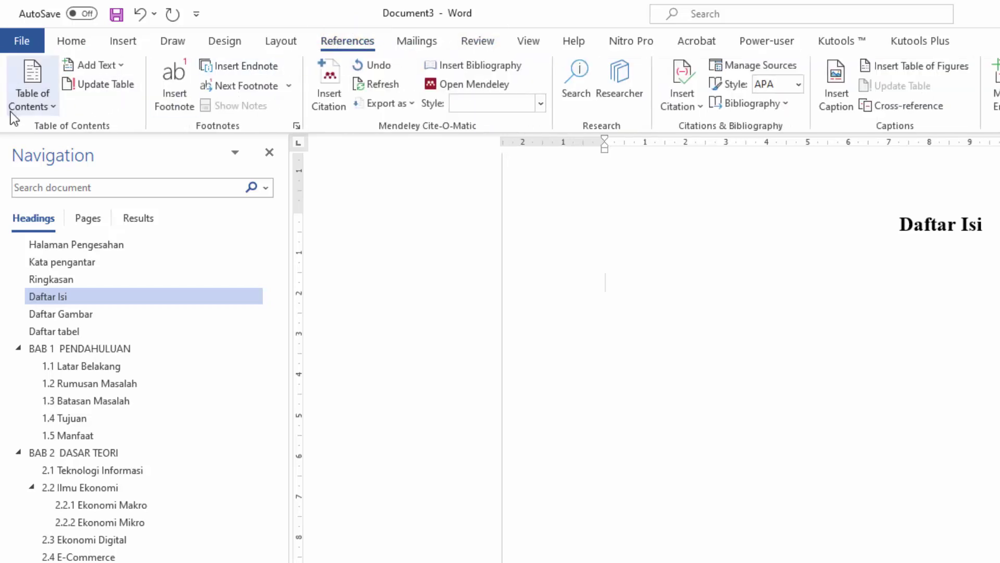
left_click(54, 107)
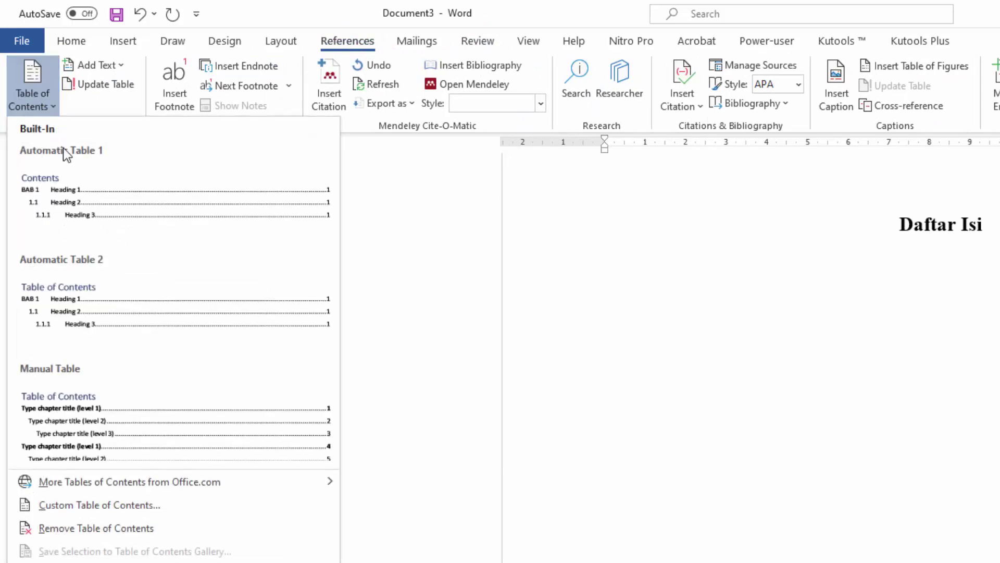
left_click(115, 510)
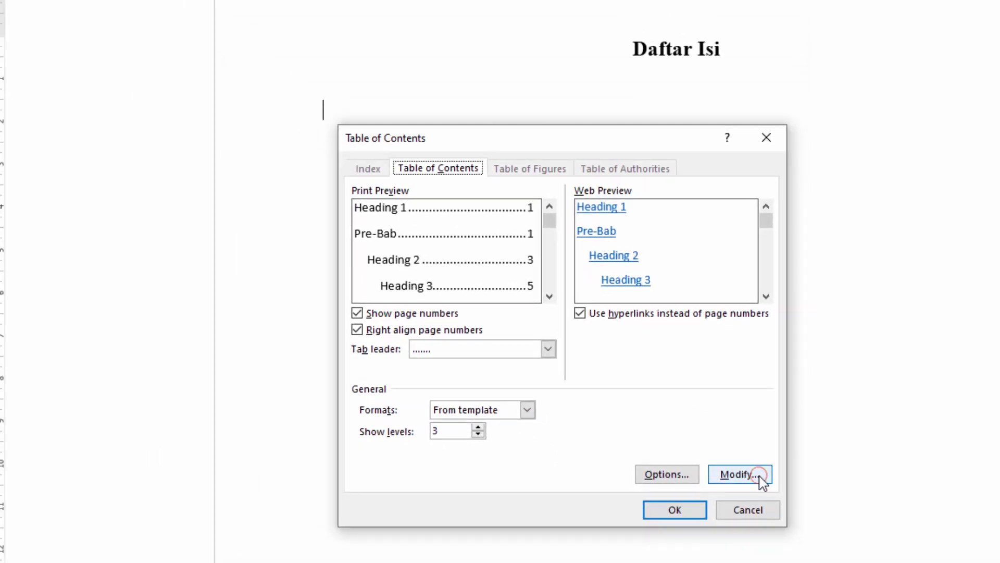
Step: Modify the TOC 1 entry style to Times New Roman, 12 pt, bold
left_click(739, 474)
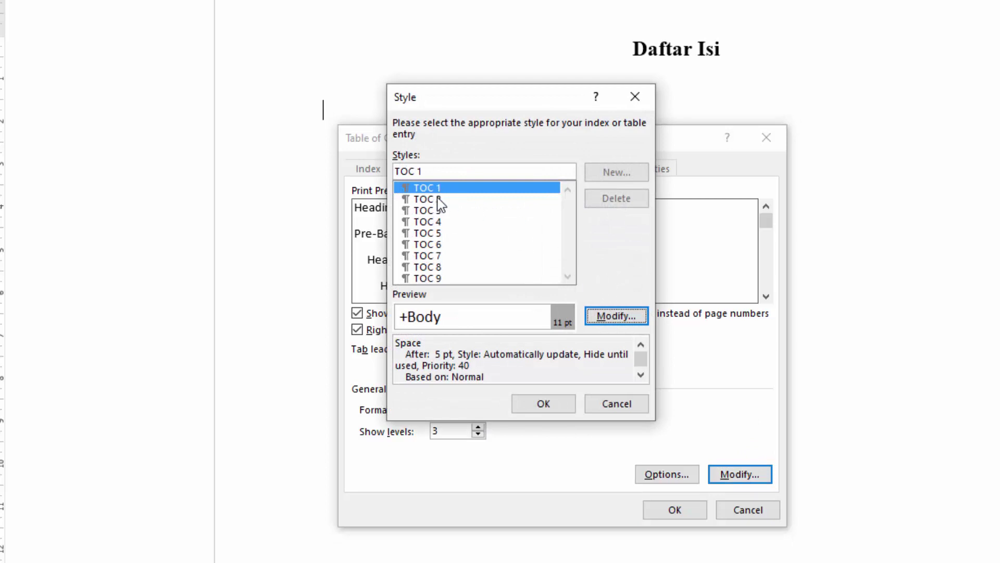
left_click(616, 314)
left_click(365, 183)
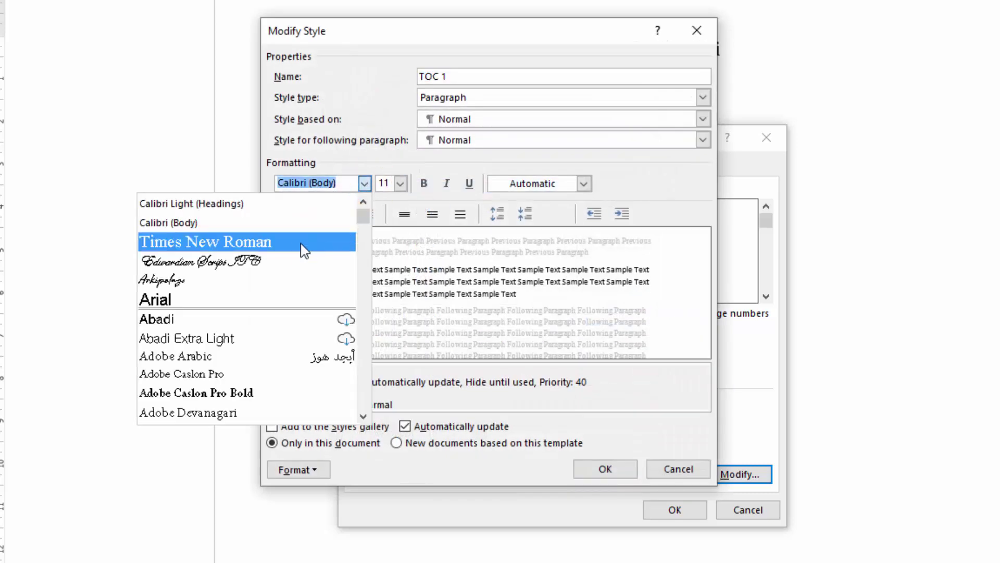
left_click(305, 248)
left_click(400, 184)
left_click(384, 245)
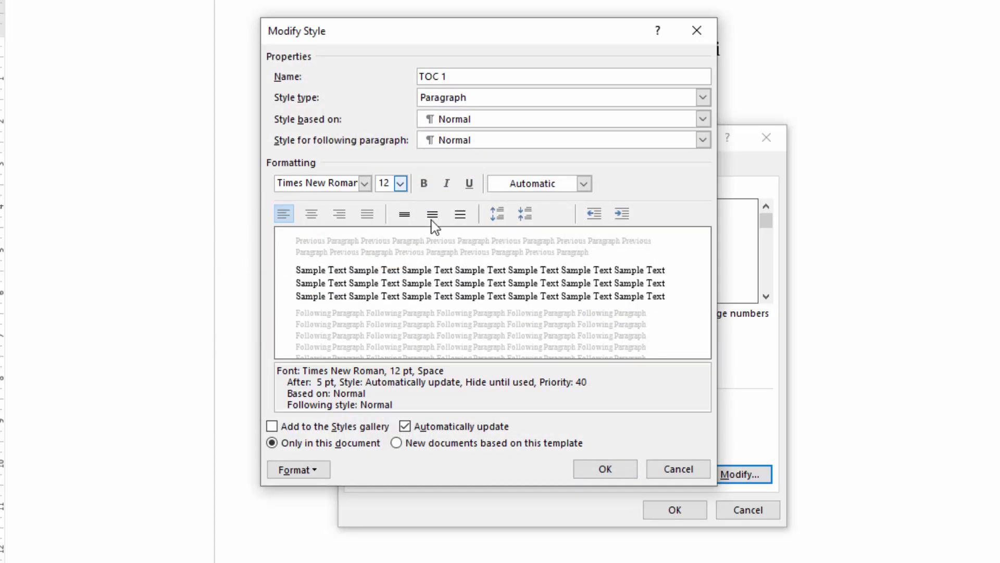
left_click(424, 182)
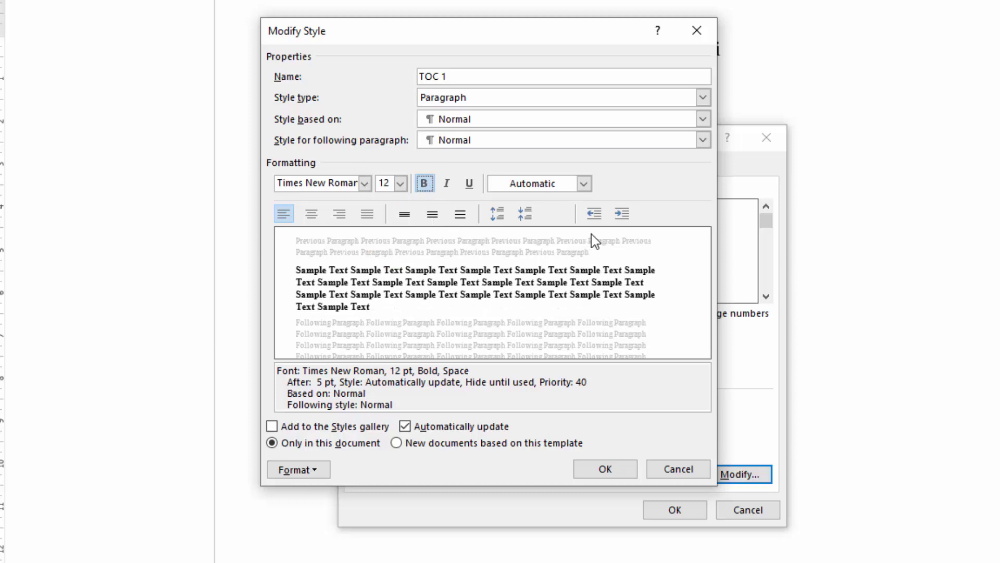
left_click(614, 467)
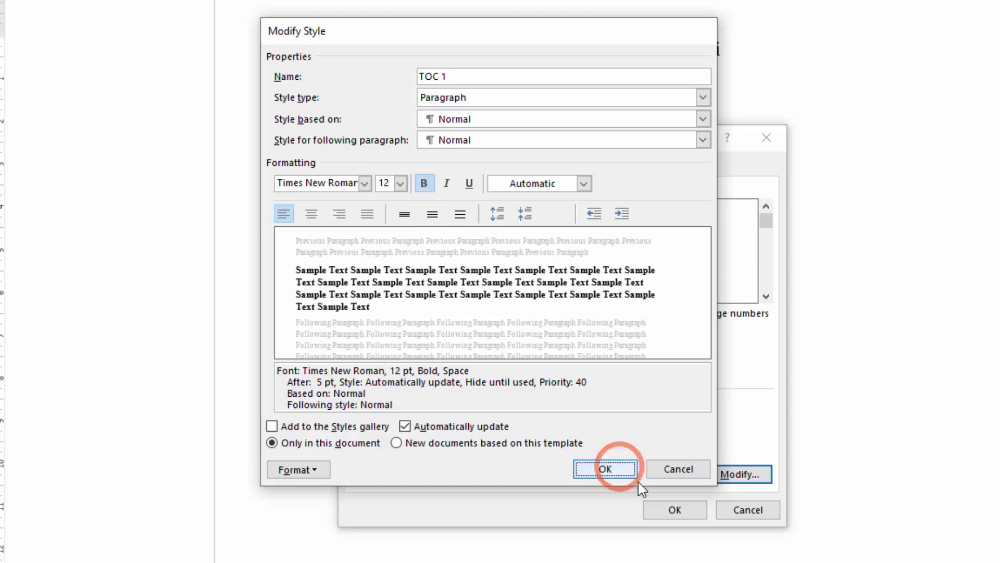
Step: Change the TOC 2 entry style's font to Times New Roman at 12 pt
left_click(421, 203)
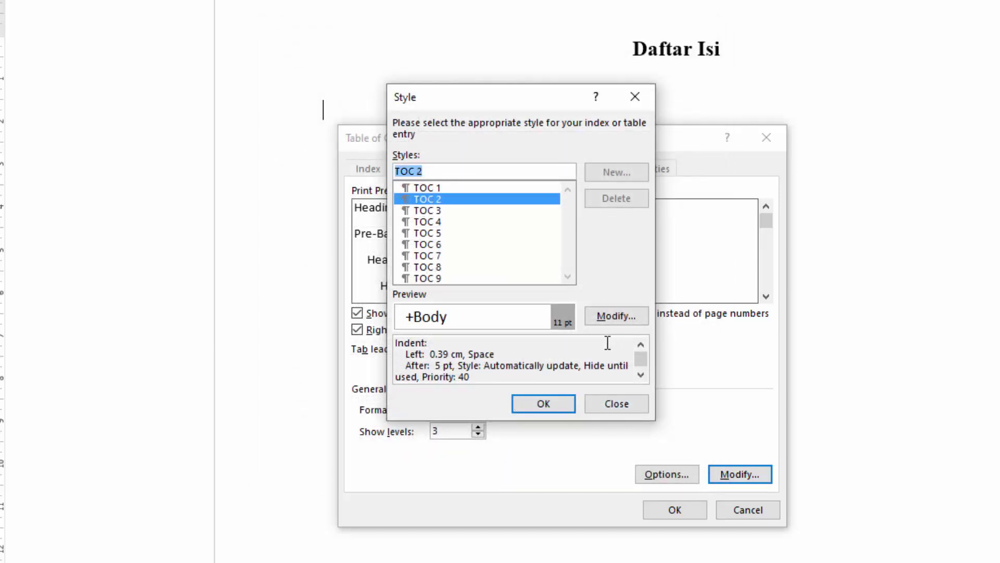
left_click(617, 317)
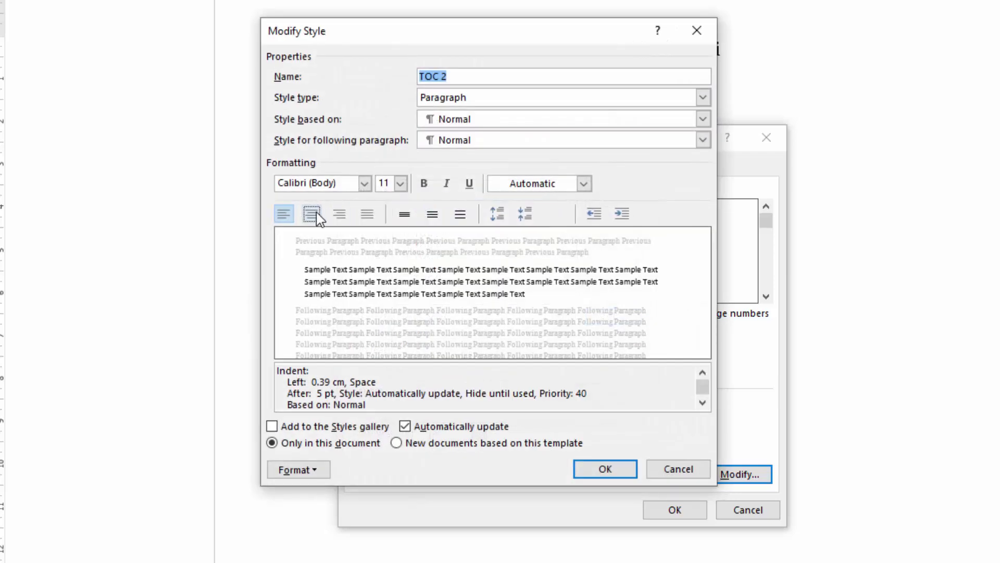
left_click(364, 193)
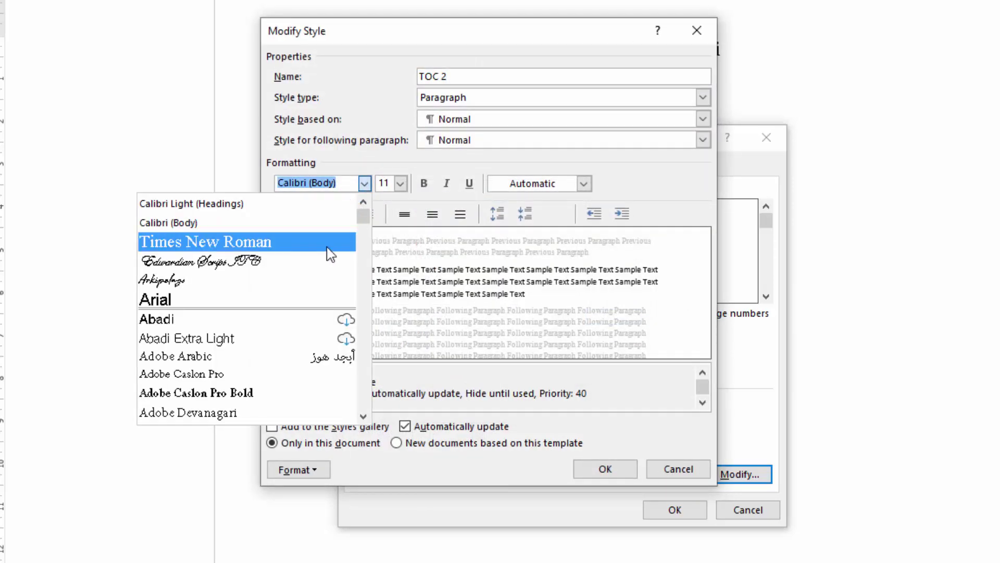
left_click(331, 249)
left_click(384, 188)
left_click(400, 184)
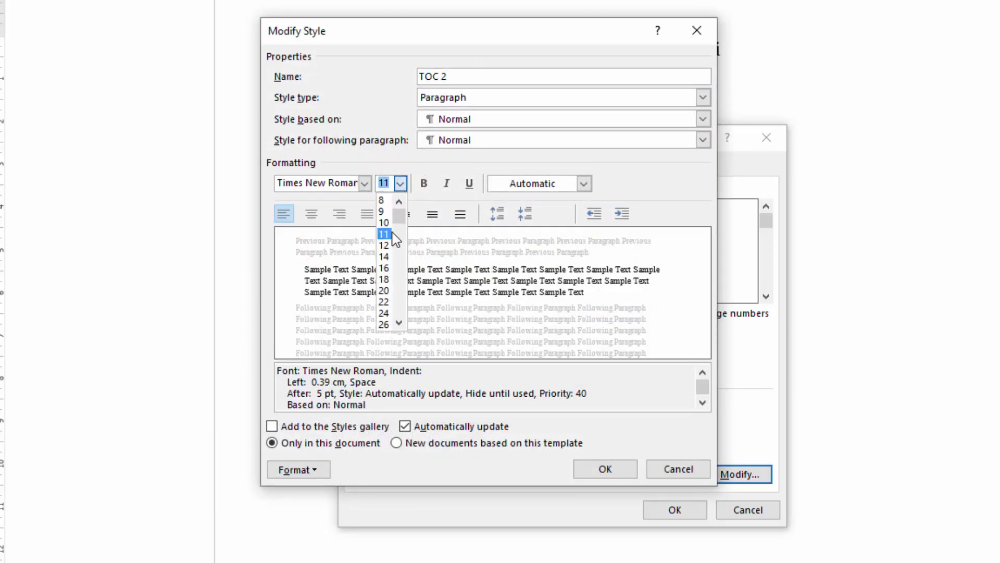
left_click(388, 253)
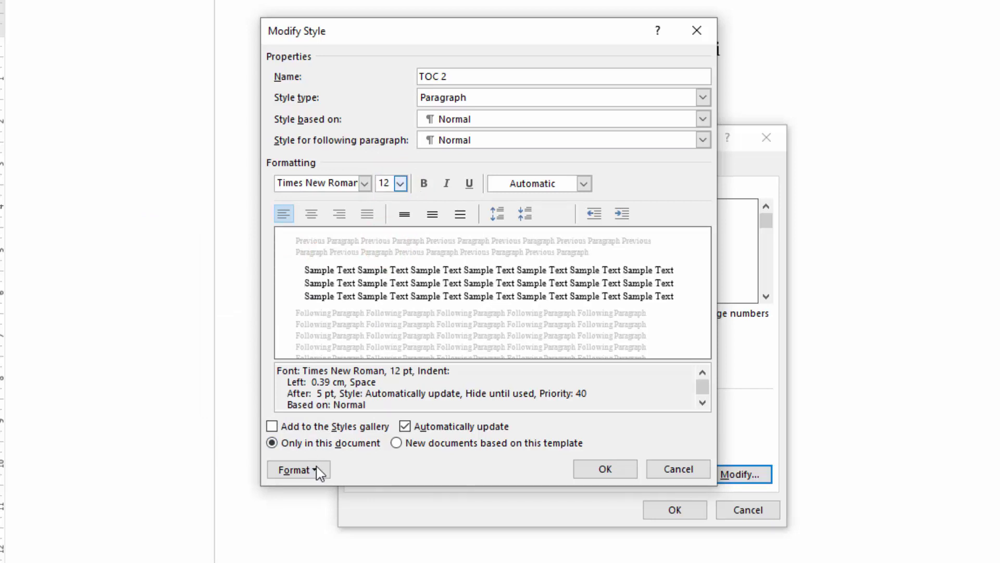
Step: Set the TOC 2 style's left paragraph indent to 0.5 cm and save the style
left_click(311, 470)
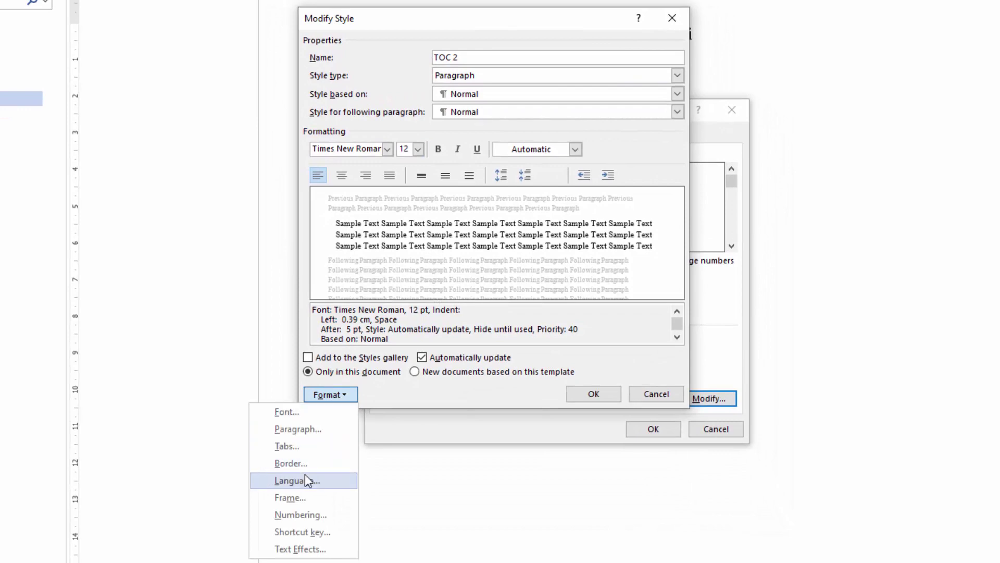
left_click(311, 430)
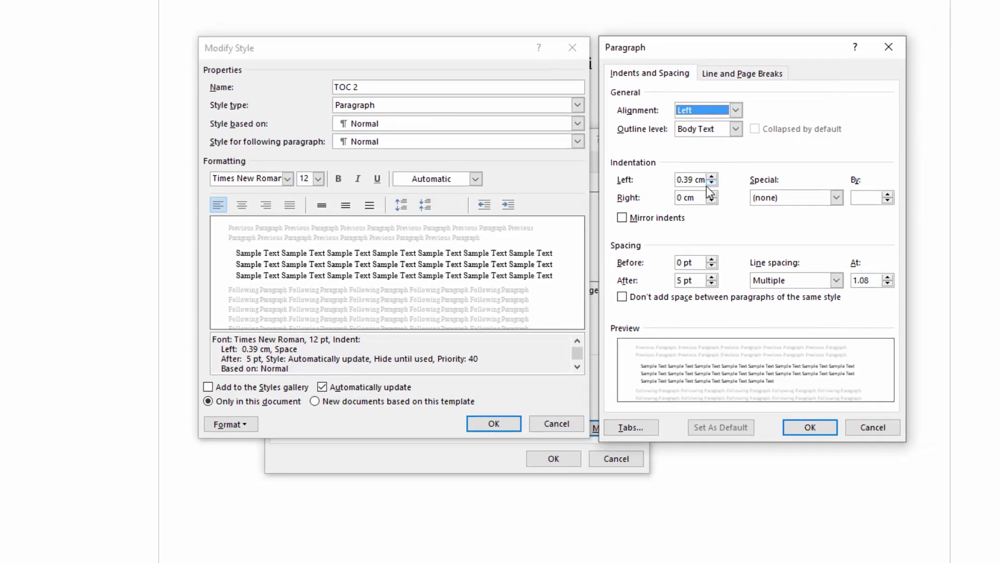
left_click(550, 147)
left_click(550, 147)
left_click(778, 435)
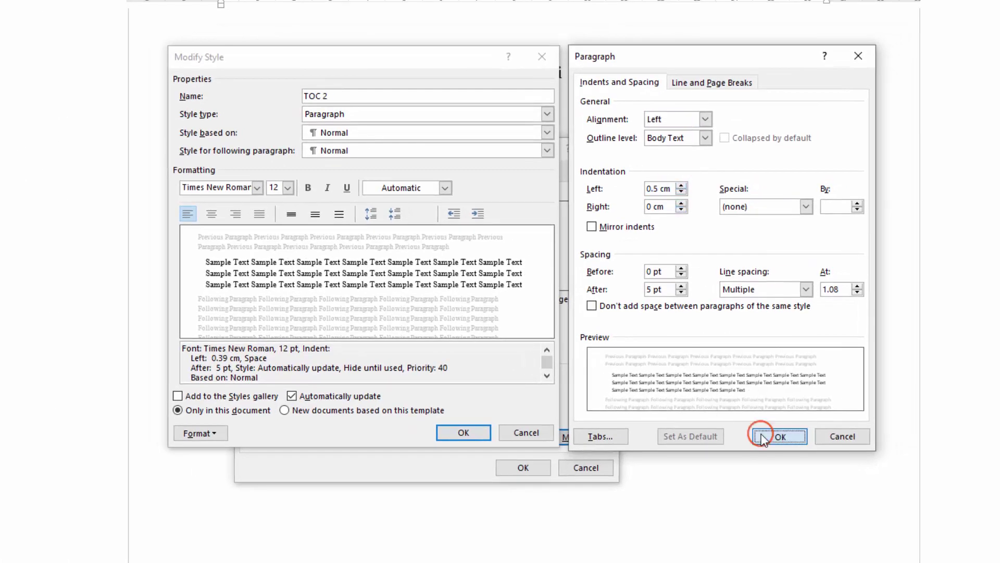
left_click(464, 433)
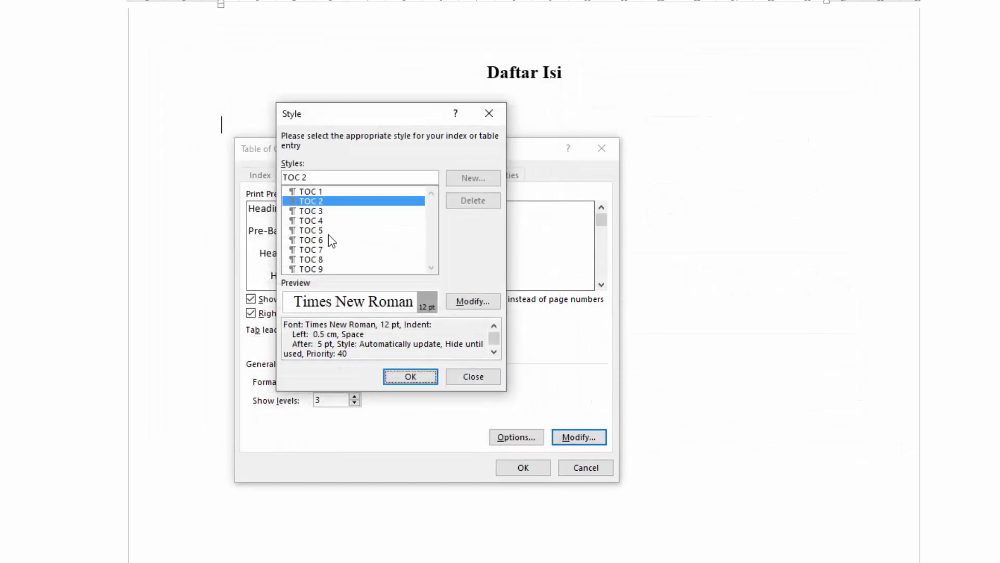
Step: Change the TOC 3 entry style's font to Times New Roman at 12 pt
left_click(310, 211)
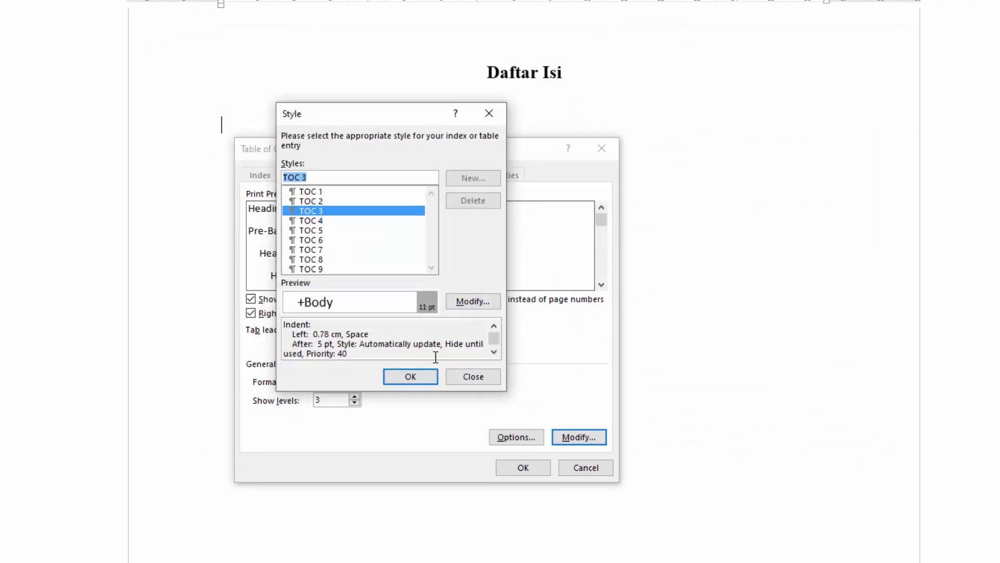
left_click(480, 305)
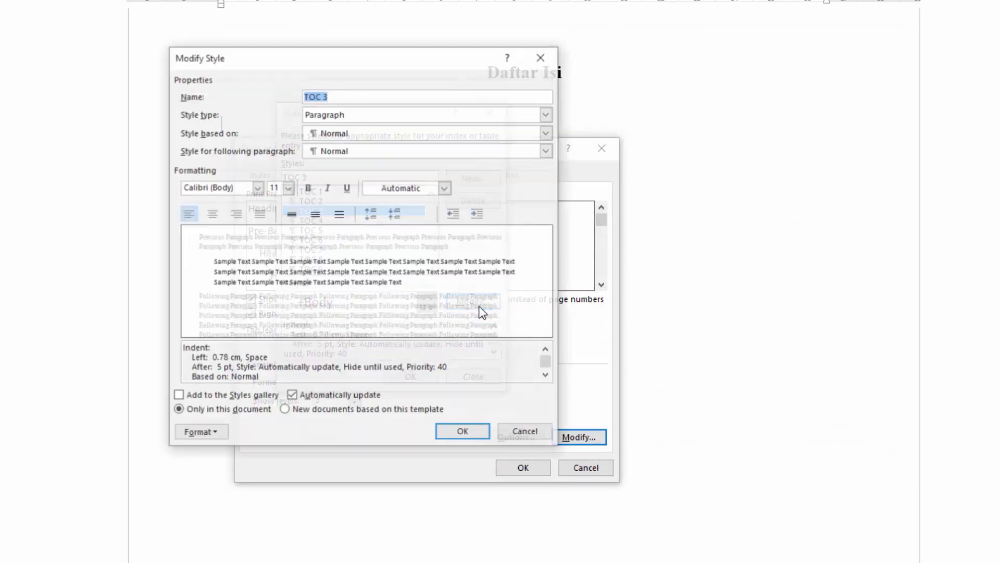
left_click(256, 187)
left_click(211, 243)
left_click(287, 188)
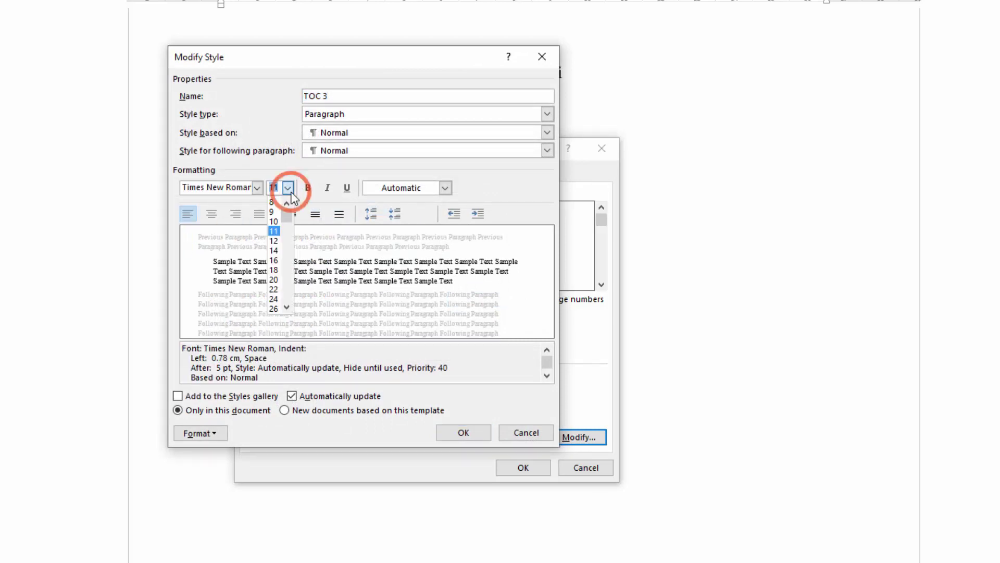
left_click(275, 240)
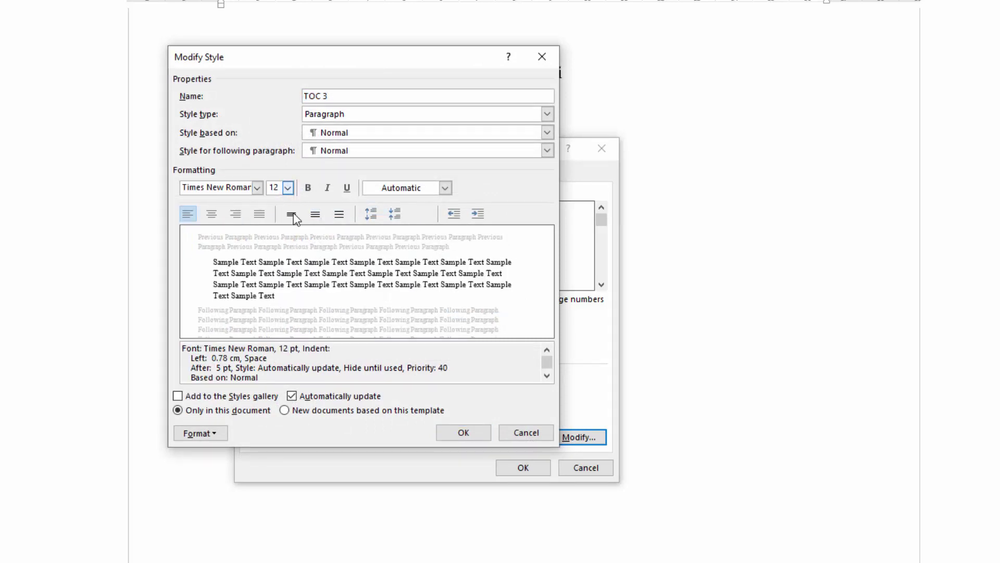
Step: Set the TOC 3 style's left paragraph indent to 1.5 cm
left_click(215, 440)
left_click(193, 468)
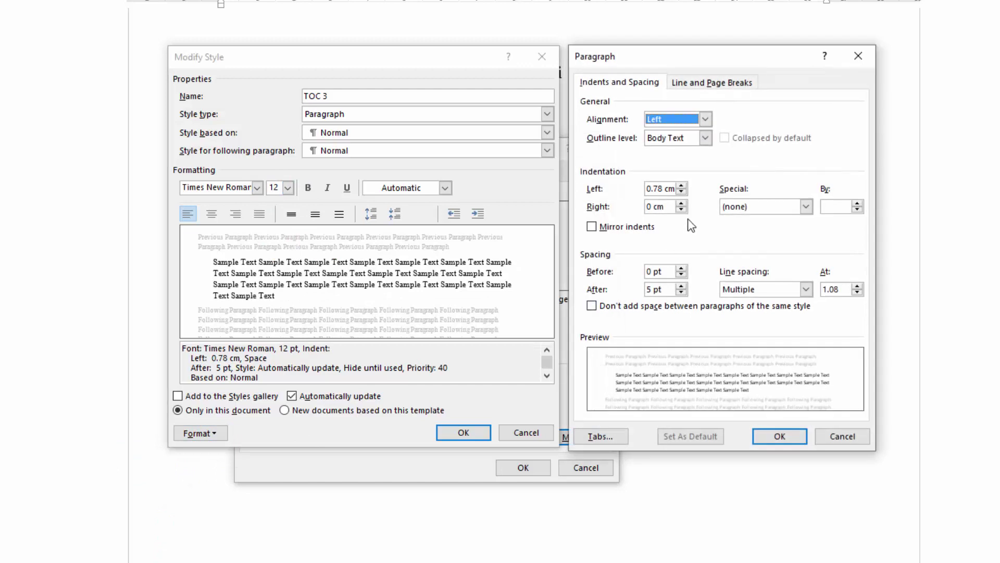
left_click(682, 185)
left_click(682, 186)
left_click(682, 185)
left_click(681, 185)
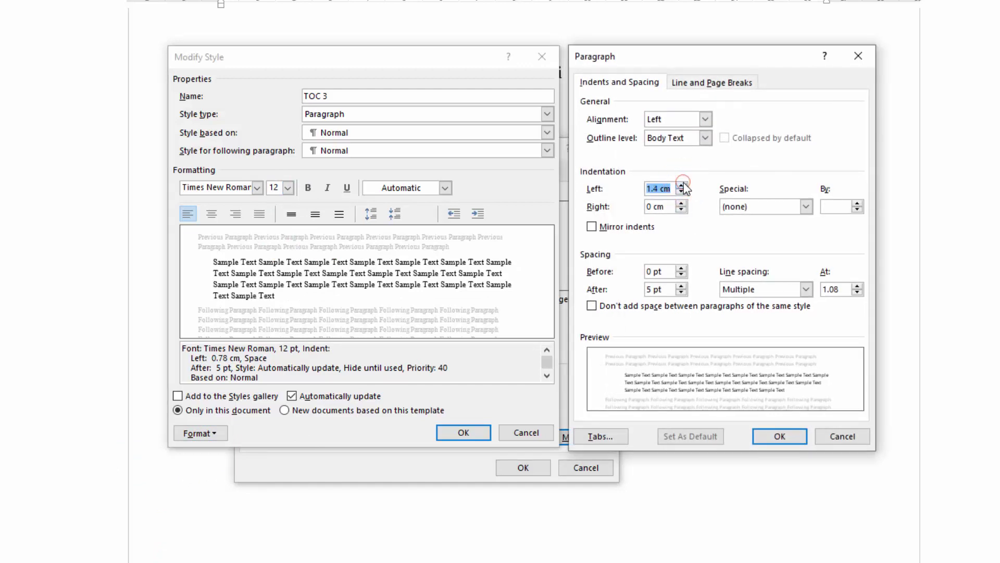
left_click(681, 186)
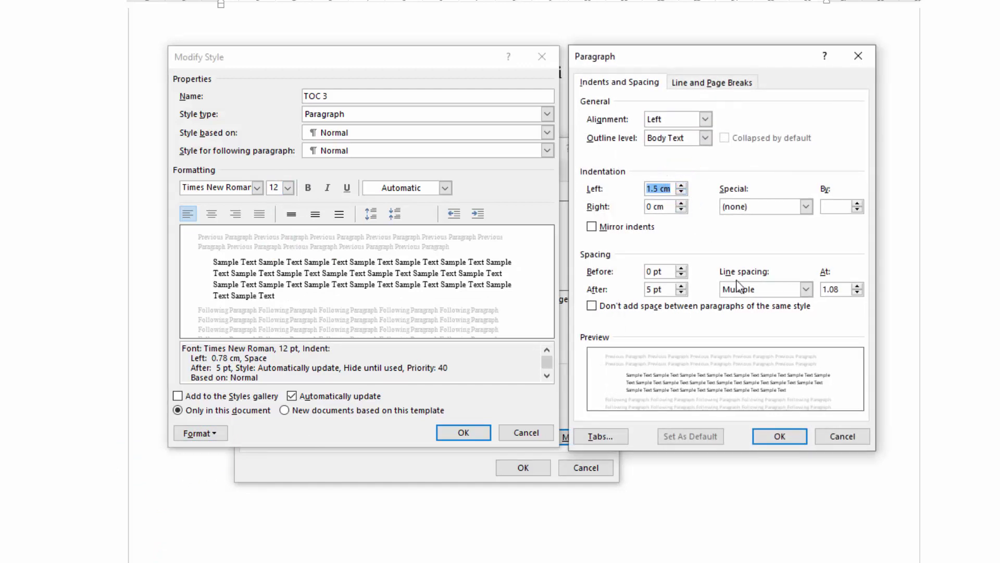
Step: Set the TOC 3 style's line spacing to 1.5 lines and save the style
left_click(784, 290)
left_click(785, 304)
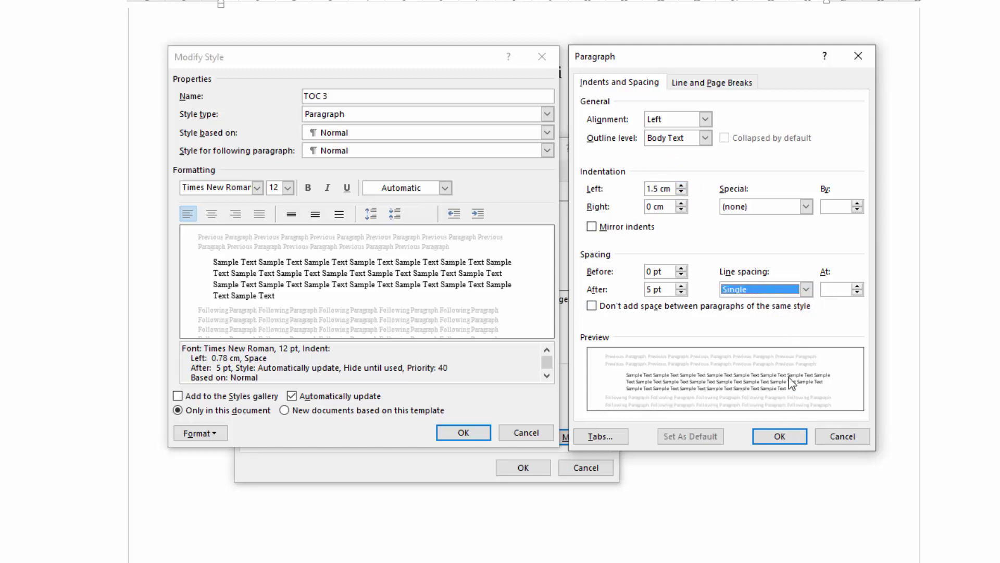
left_click(806, 289)
left_click(779, 312)
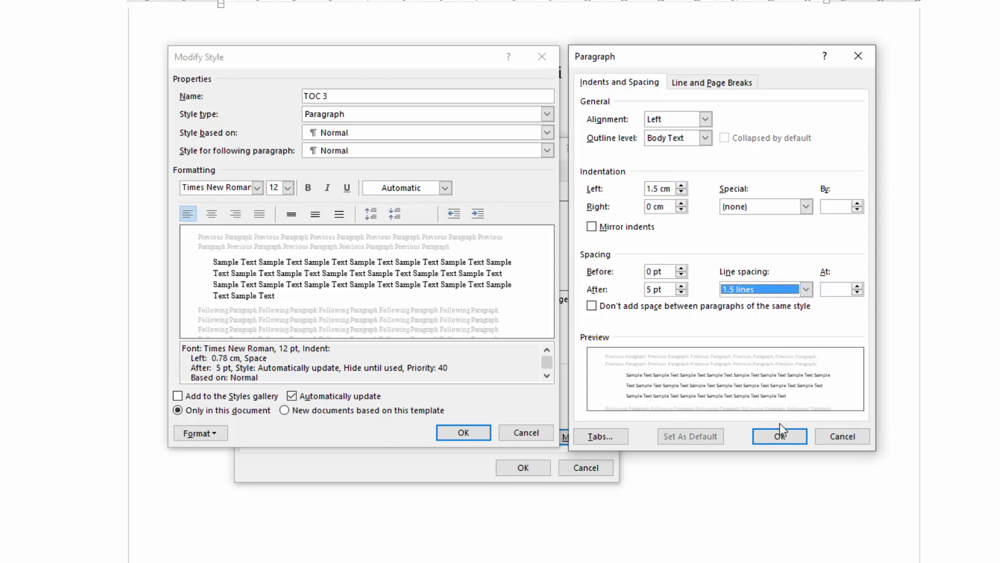
left_click(765, 430)
left_click(471, 432)
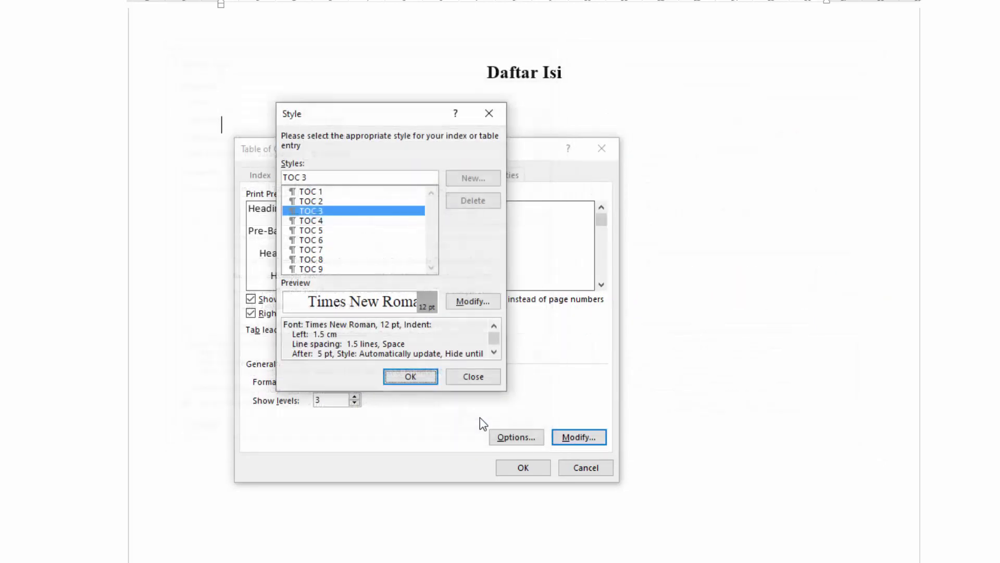
Step: Reopen the TOC 3 style's paragraph settings and change its line spacing to Single
left_click(321, 210)
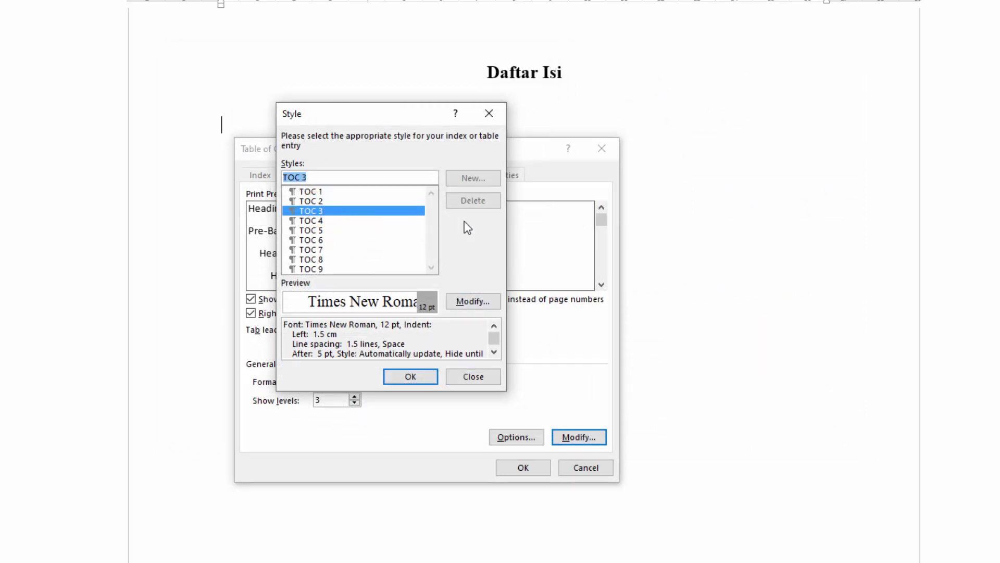
left_click(473, 302)
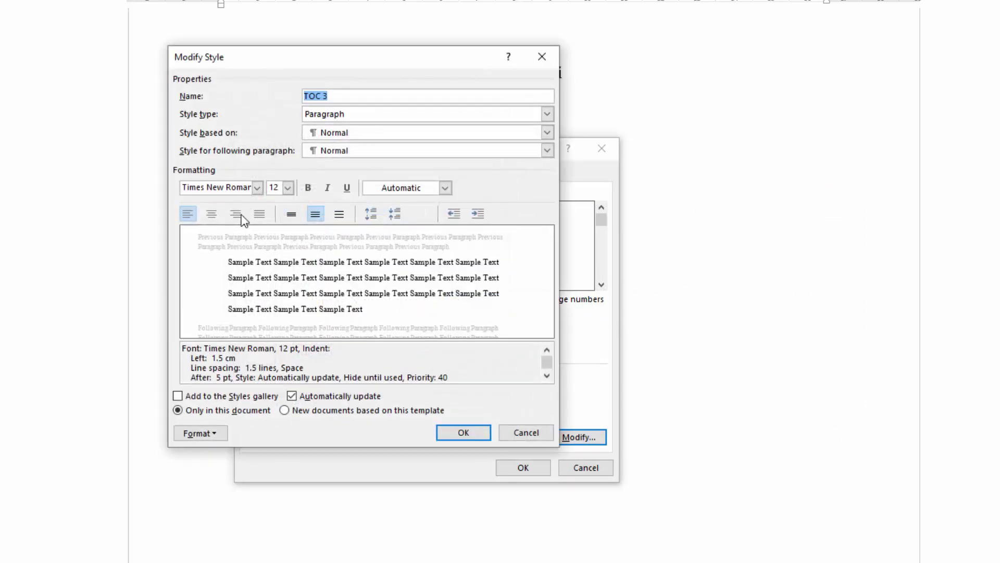
left_click(216, 433)
left_click(200, 466)
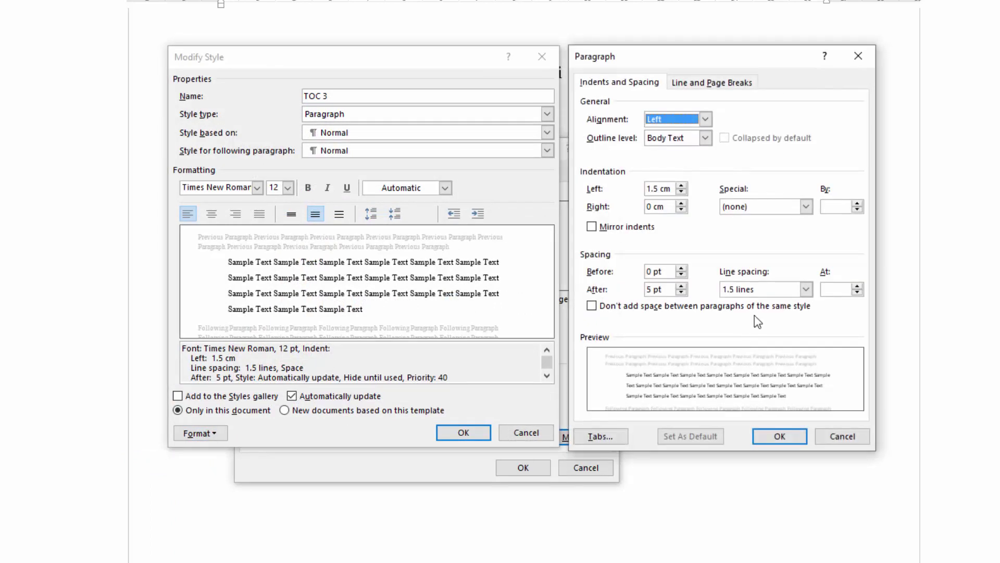
left_click(805, 289)
left_click(739, 300)
left_click(782, 435)
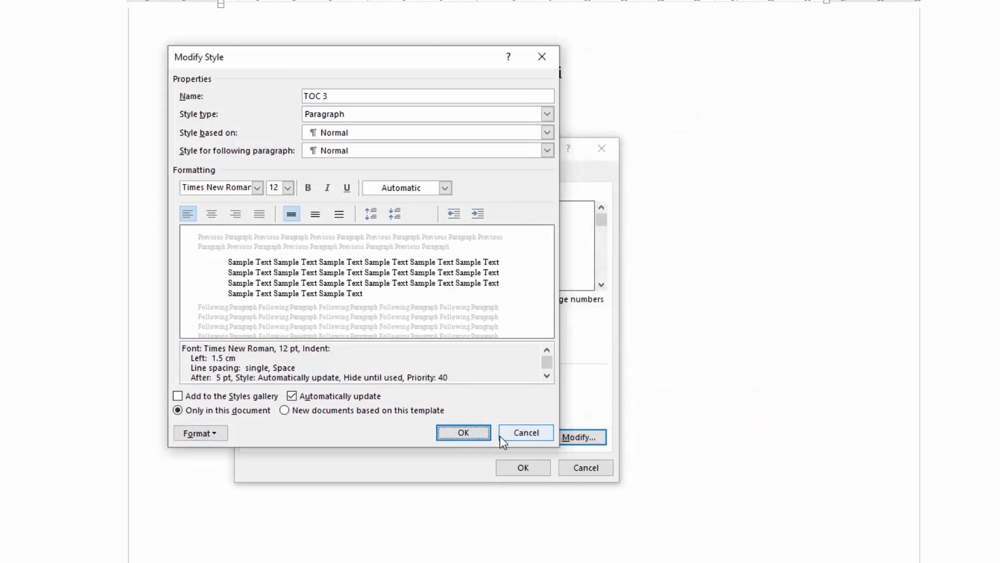
left_click(502, 435)
Step: Set the TOC 2 entry style's line spacing to 1.5 lines and its spacing after to 0 pt
left_click(324, 202)
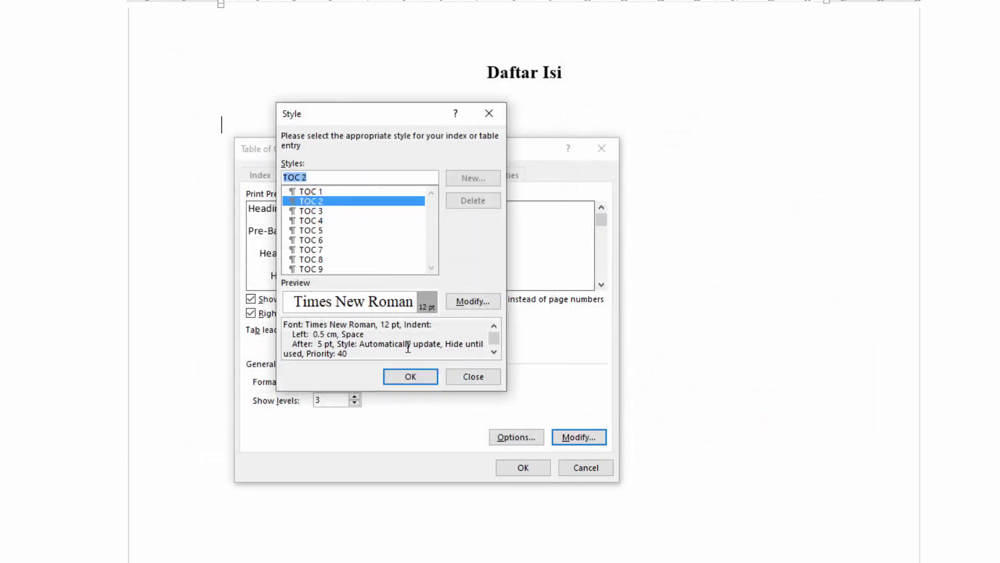
left_click(472, 302)
left_click(215, 434)
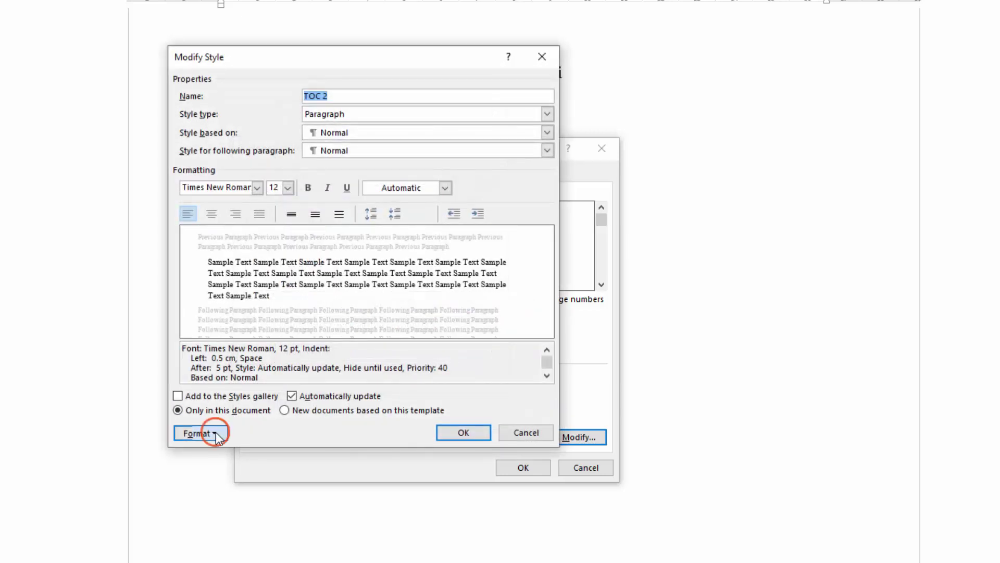
left_click(188, 470)
left_click(802, 289)
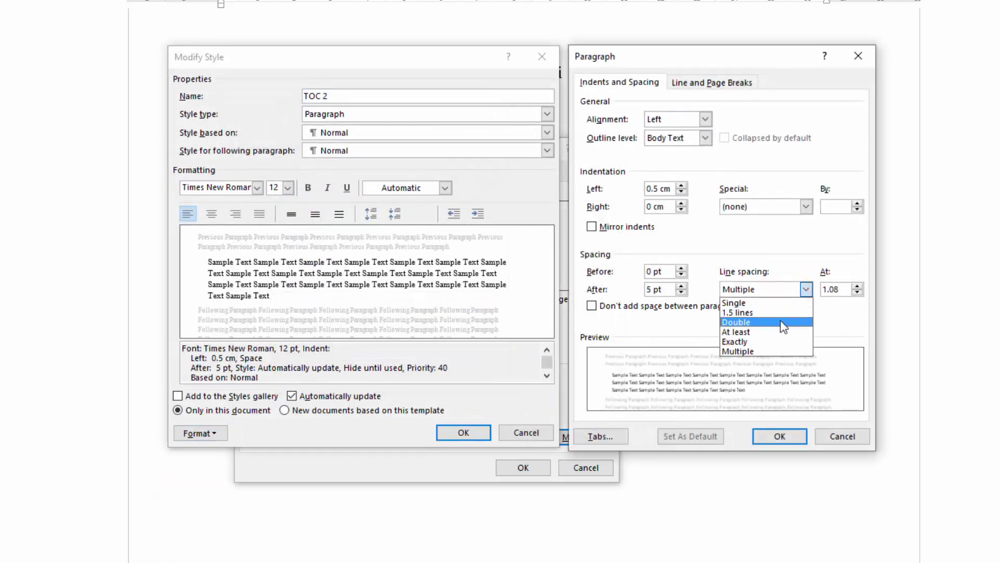
left_click(738, 312)
left_click(681, 292)
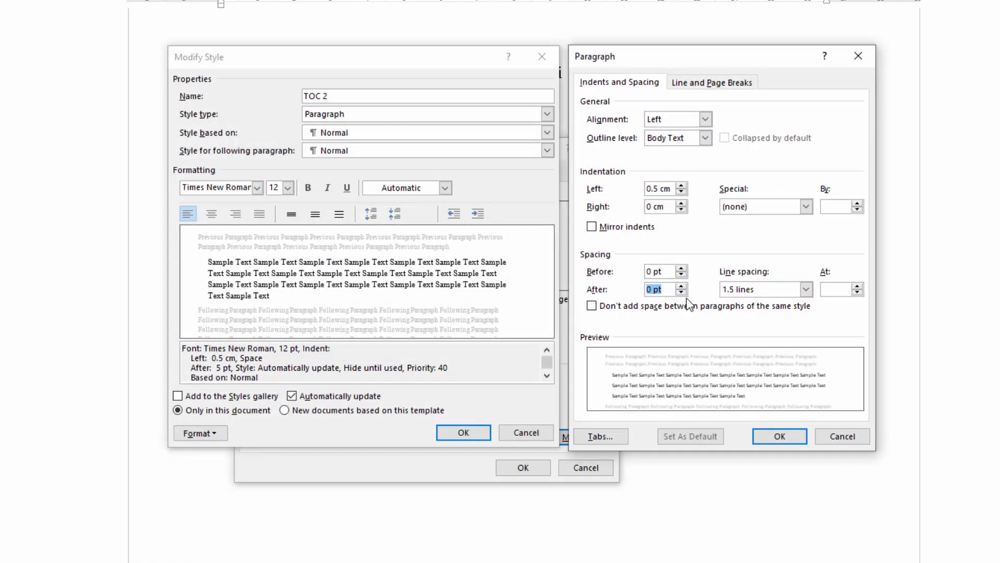
left_click(780, 436)
left_click(469, 432)
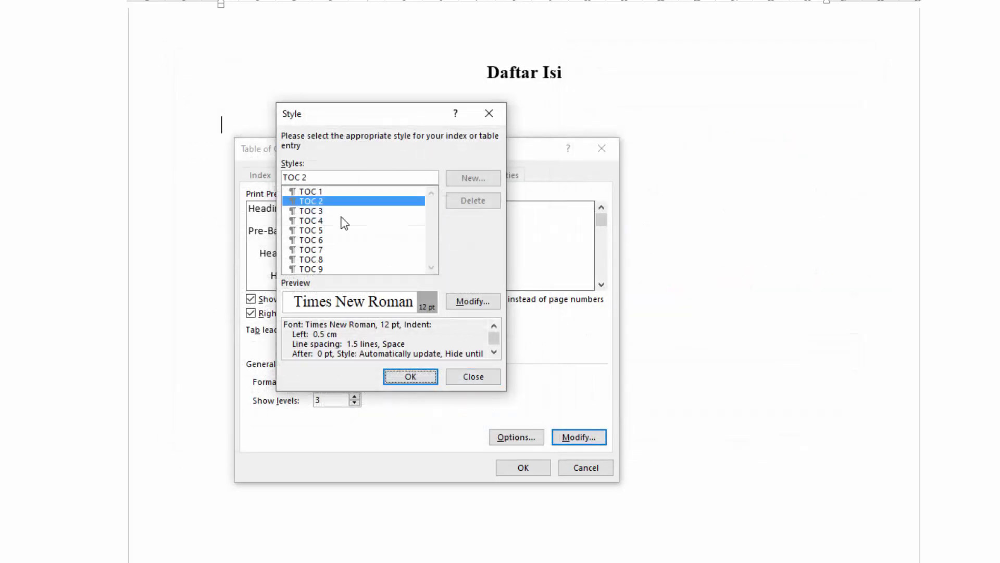
Step: Set the TOC 1 entry style's line spacing to 1.5 lines and its spacing after to 0 pt
left_click(330, 192)
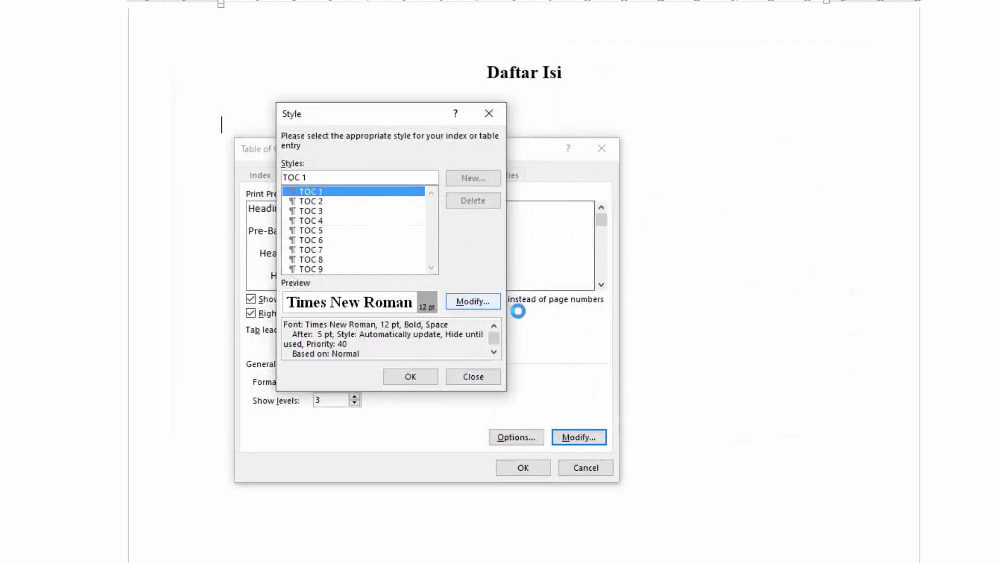
left_click(472, 301)
left_click(200, 433)
left_click(167, 468)
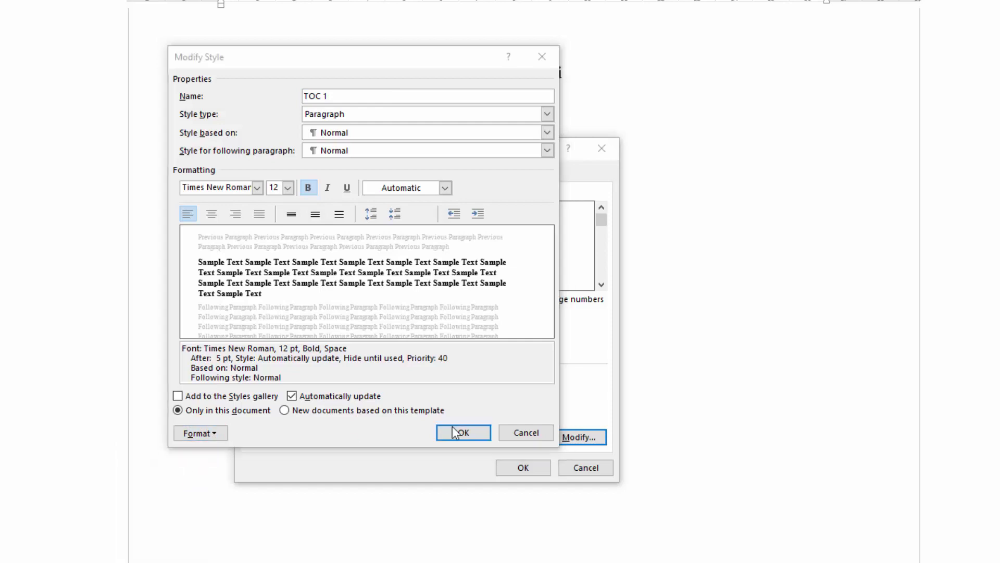
left_click(805, 290)
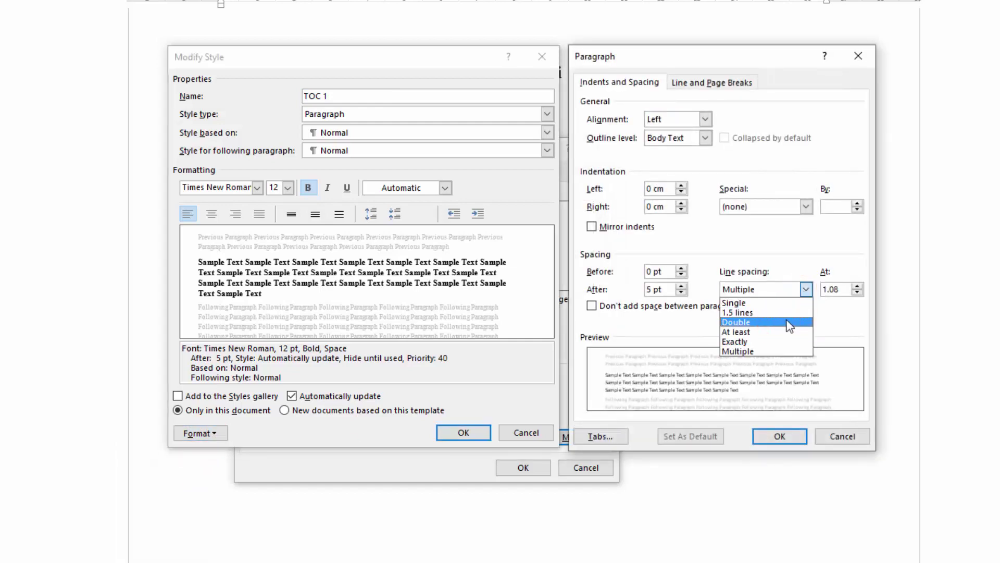
left_click(737, 312)
left_click(681, 292)
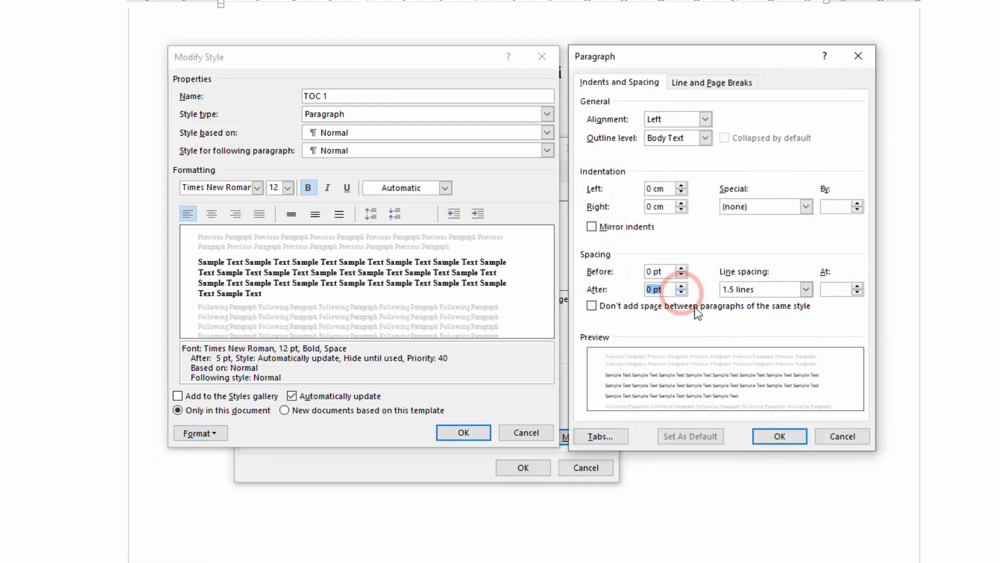
left_click(780, 435)
key("Return")
Step: Accept the modified entry styles and insert the table of contents under Daftar Isi
left_click(410, 376)
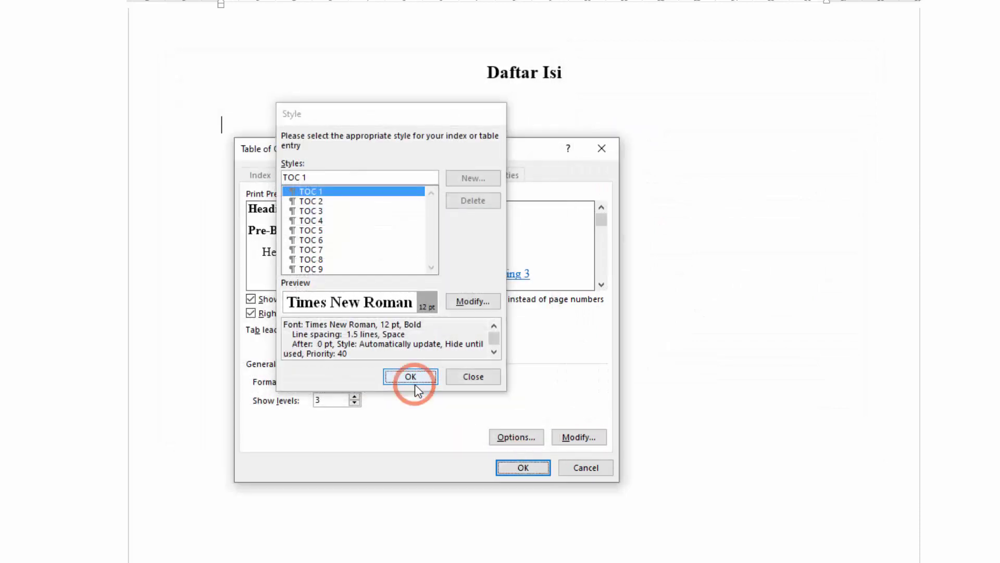
left_click(523, 467)
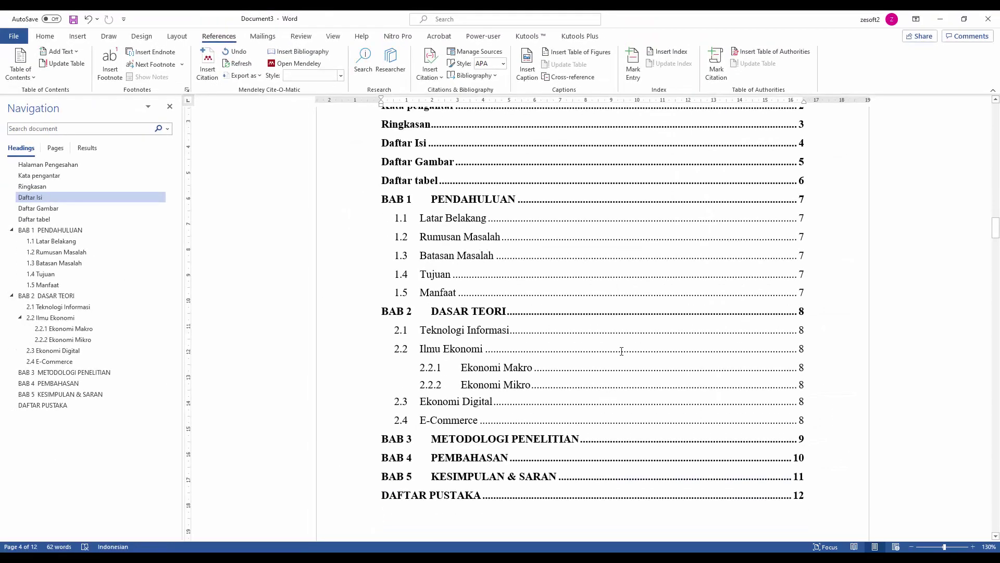
scroll(621, 351, "up", 1)
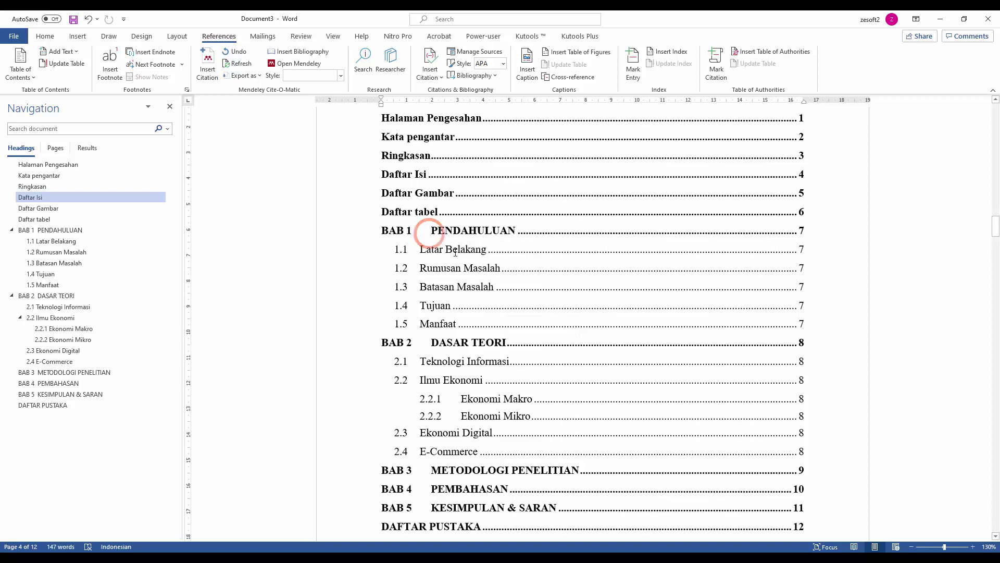
Step: Move the title tab stop to about 1.5 cm for the BAB entries and about 2.5 cm for the third-level entries
left_click_drag(432, 106, 420, 108)
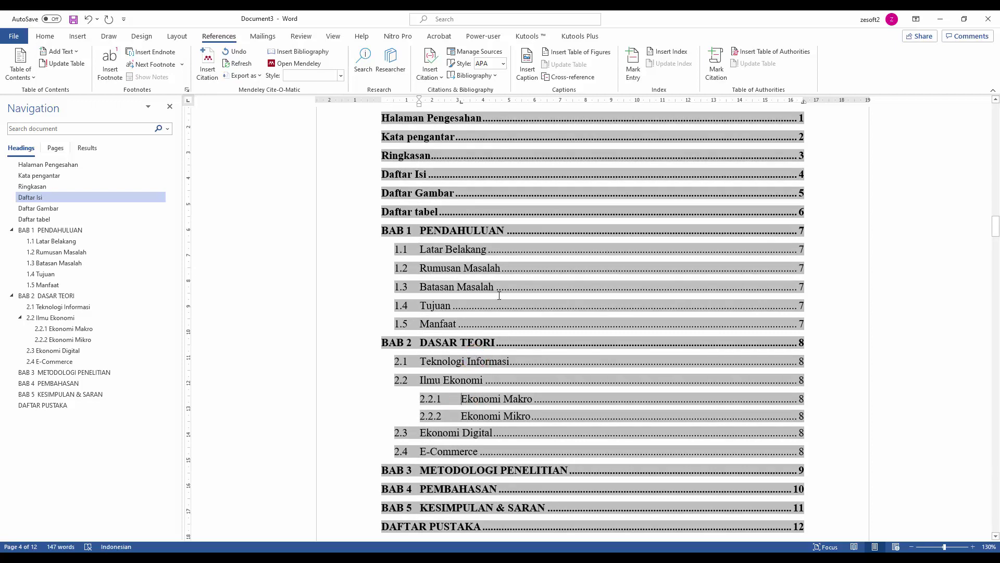
left_click_drag(461, 102, 450, 107)
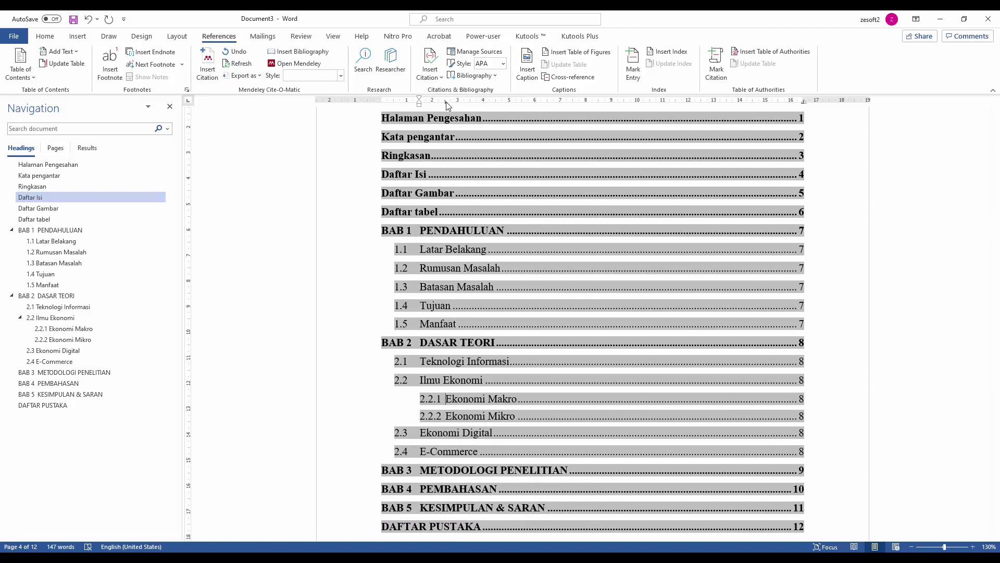
left_click_drag(446, 102, 448, 103)
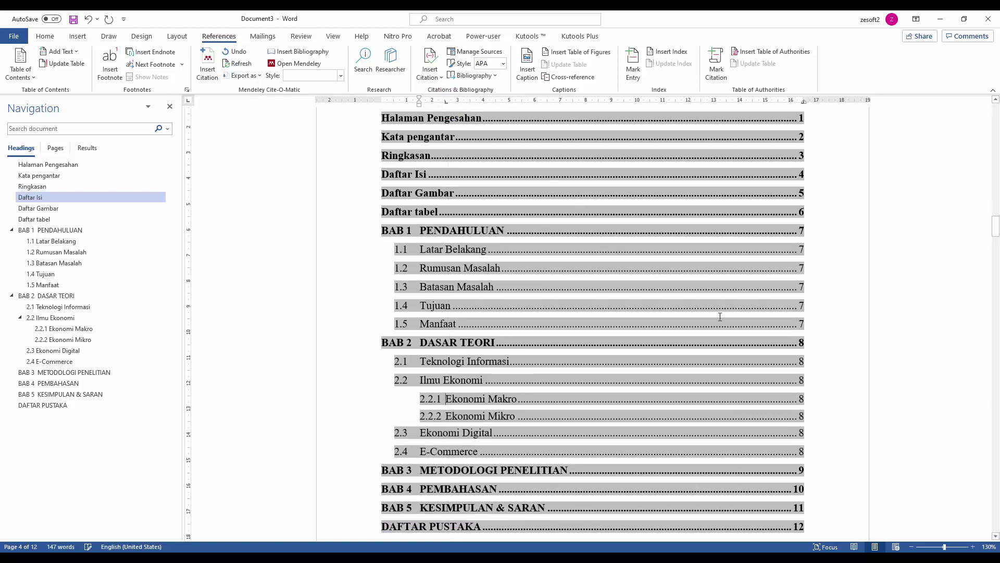
left_click(840, 321)
Step: Examine the alignment, spacing and page numbers of the entries throughout the table of contents
scroll(838, 324, "down", 3)
scroll(832, 324, "up", 2)
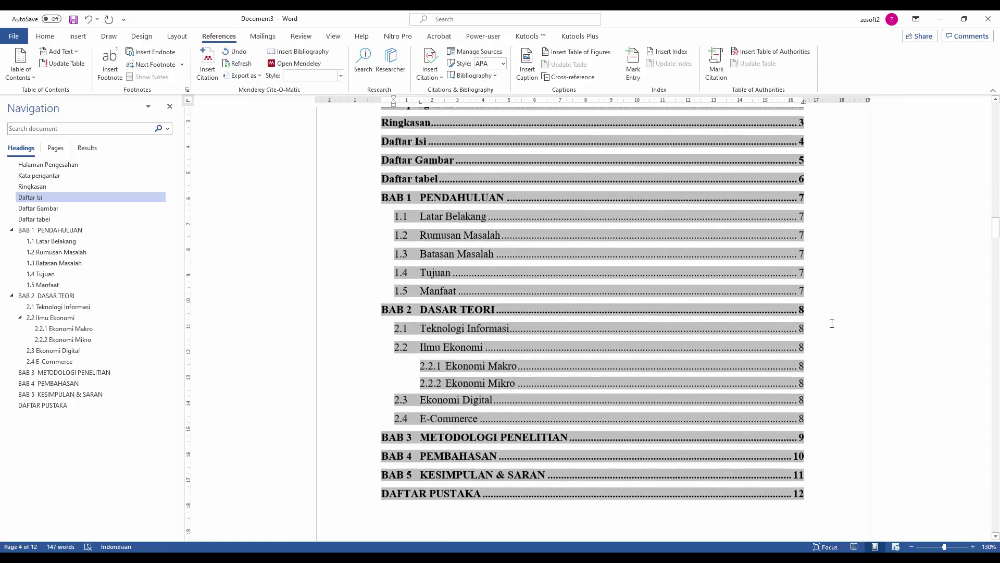
scroll(792, 327, "up", 2)
scroll(530, 206, "down", 4)
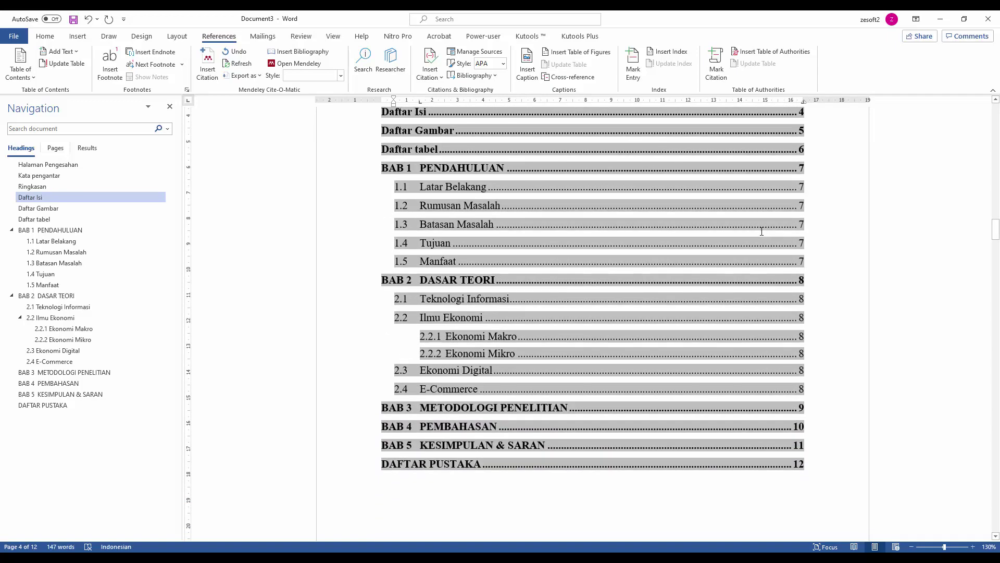
scroll(529, 207, "up", 2)
scroll(776, 277, "up", 1)
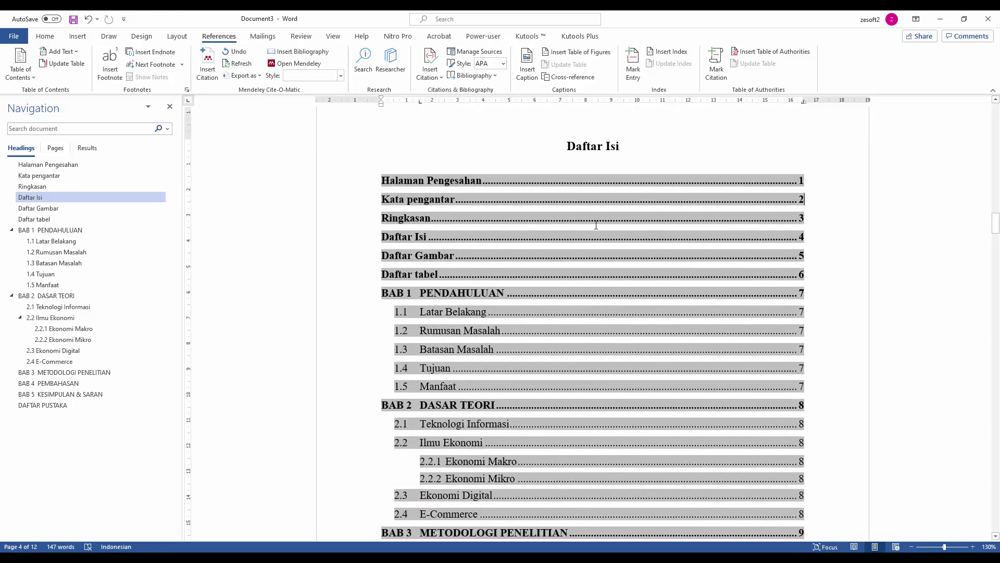
scroll(825, 226, "down", 1)
left_click(832, 221)
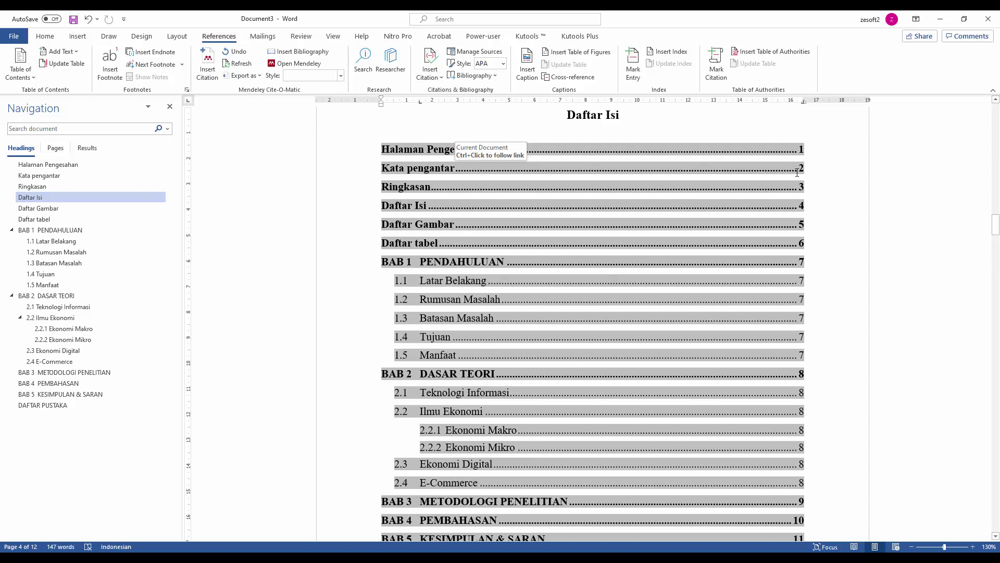
Step: Go to the Halaman Pengesahan heading and format the page numbers as i, ii, iii, starting at i
left_click(43, 167)
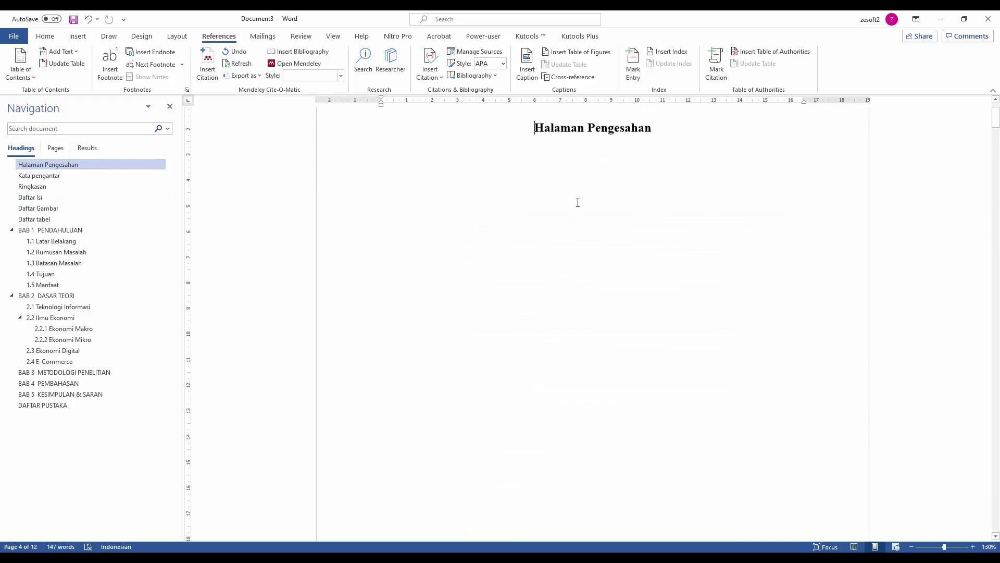
scroll(509, 198, "down", 2)
scroll(508, 198, "up", 2)
left_click(73, 38)
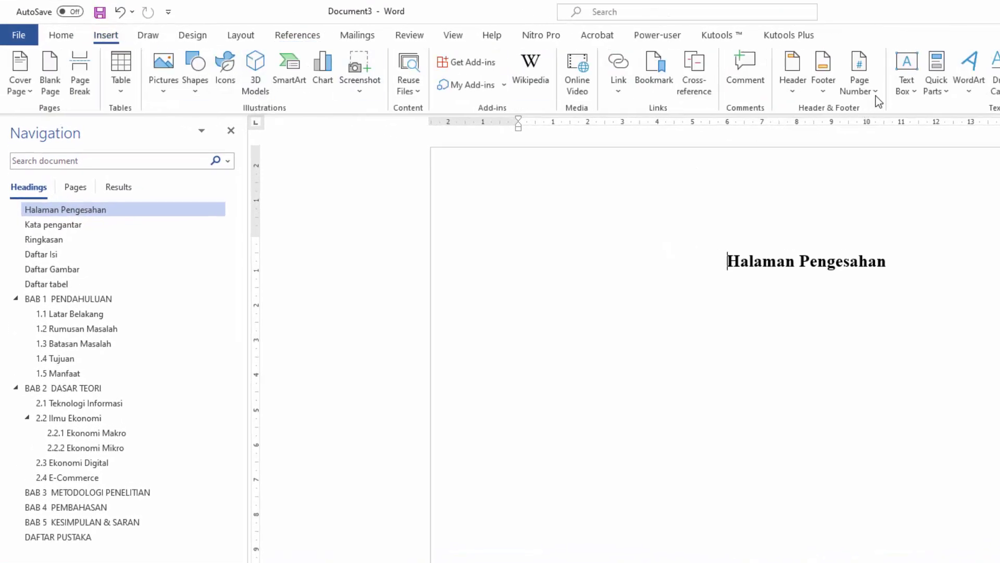
left_click(880, 91)
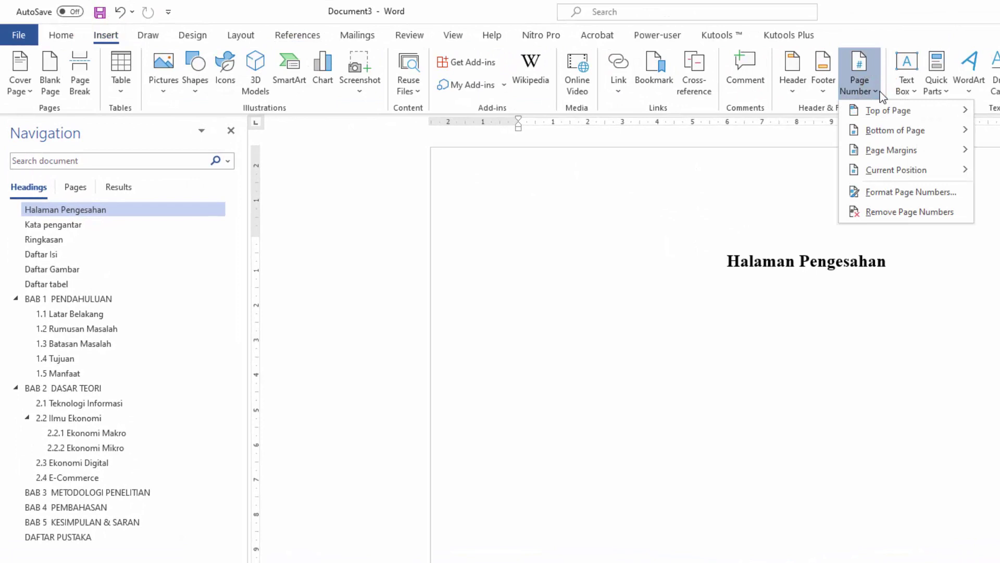
left_click(898, 193)
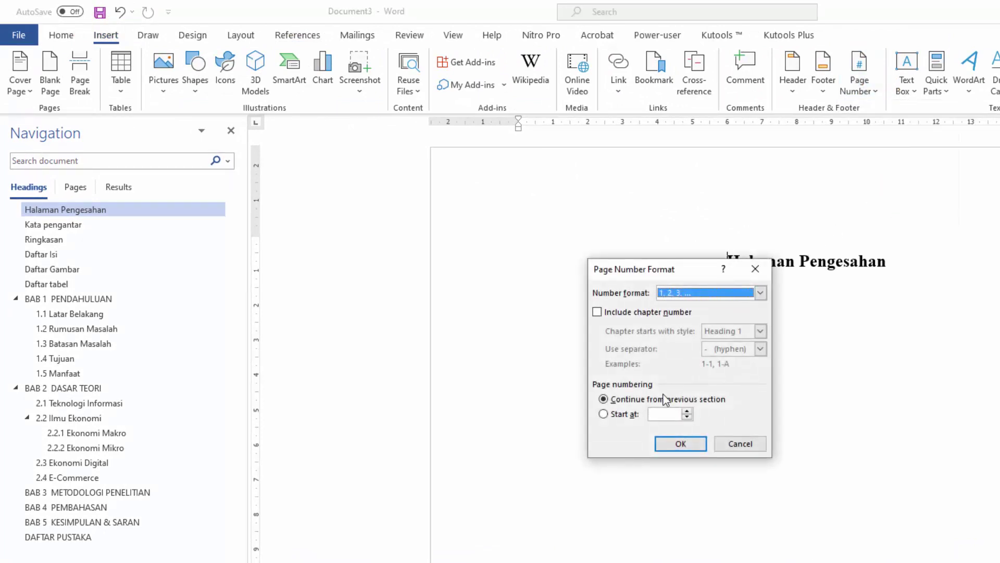
left_click(691, 295)
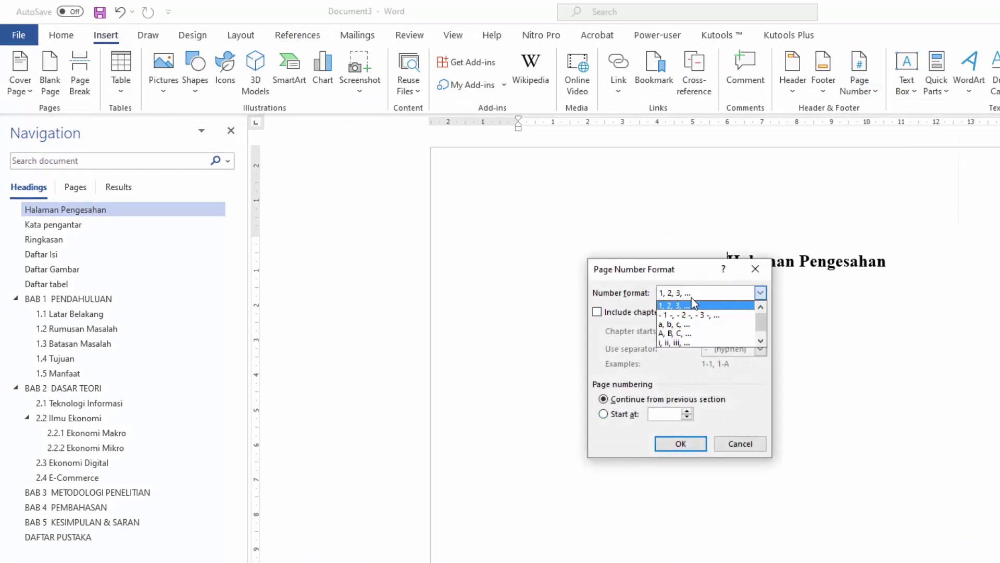
left_click(686, 341)
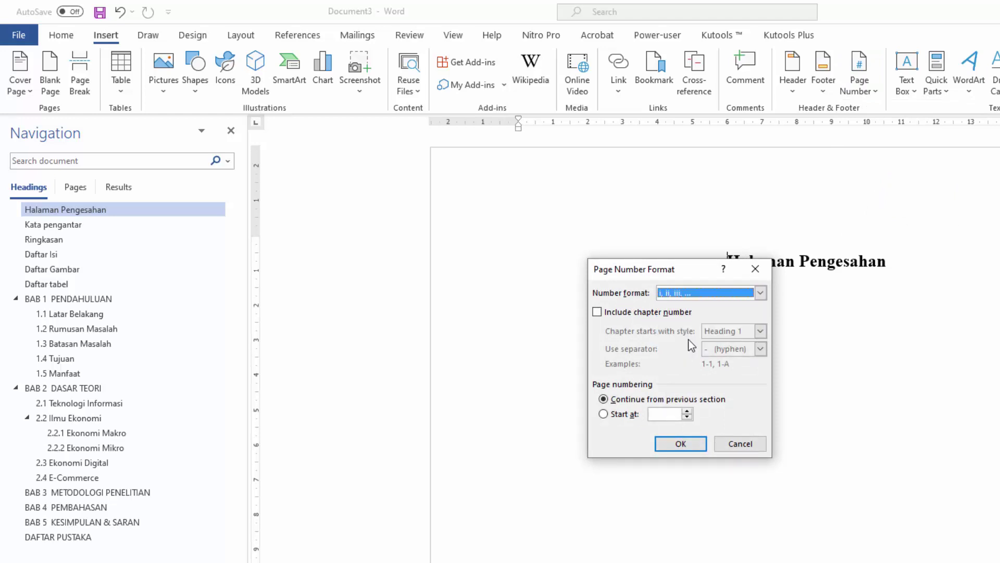
left_click(638, 415)
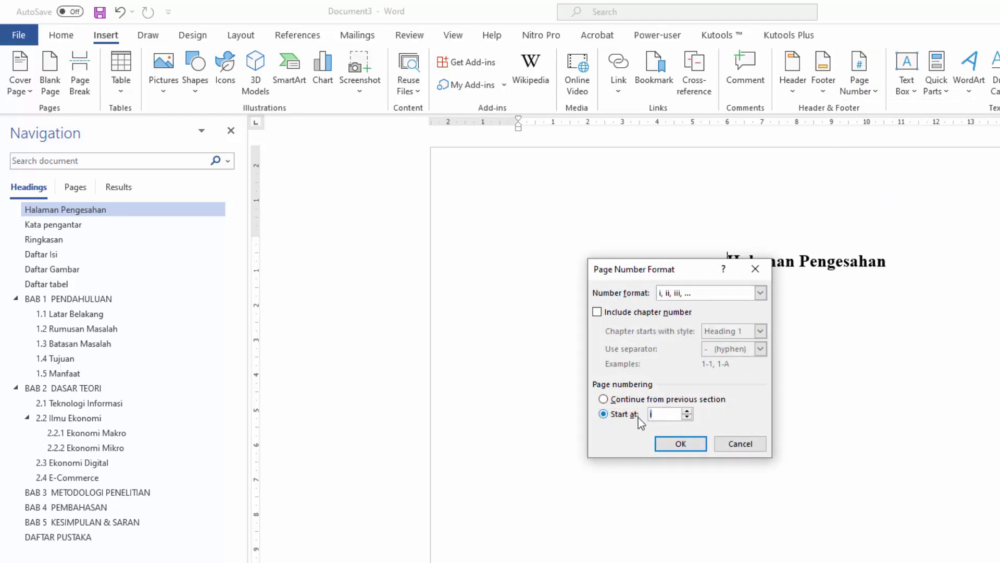
left_click(662, 413)
left_click(673, 446)
Step: Insert a centred page number at the bottom of the pages with Plain Number 2, and check the following footers
scroll(781, 458, "down", 10)
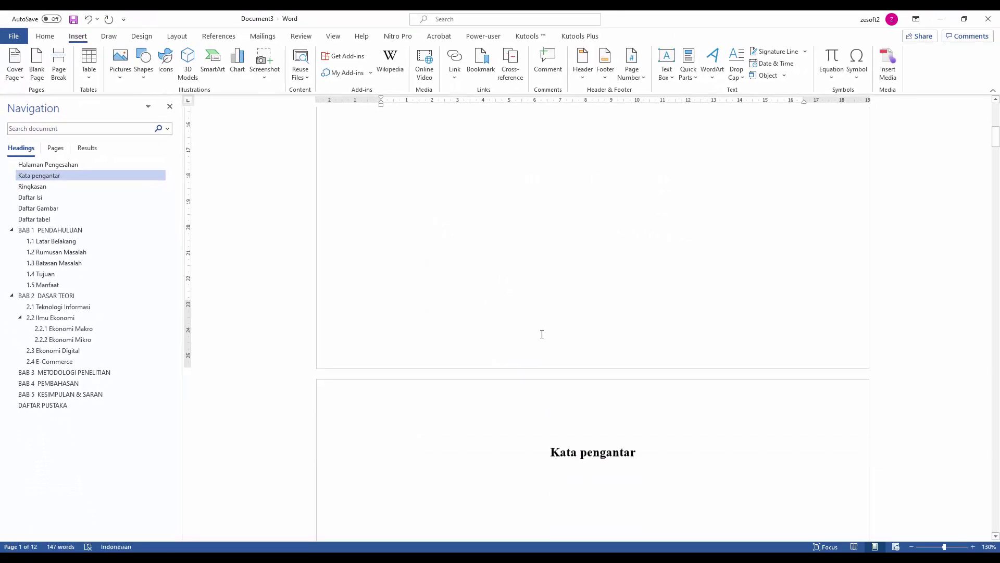
scroll(541, 334, "up", 7)
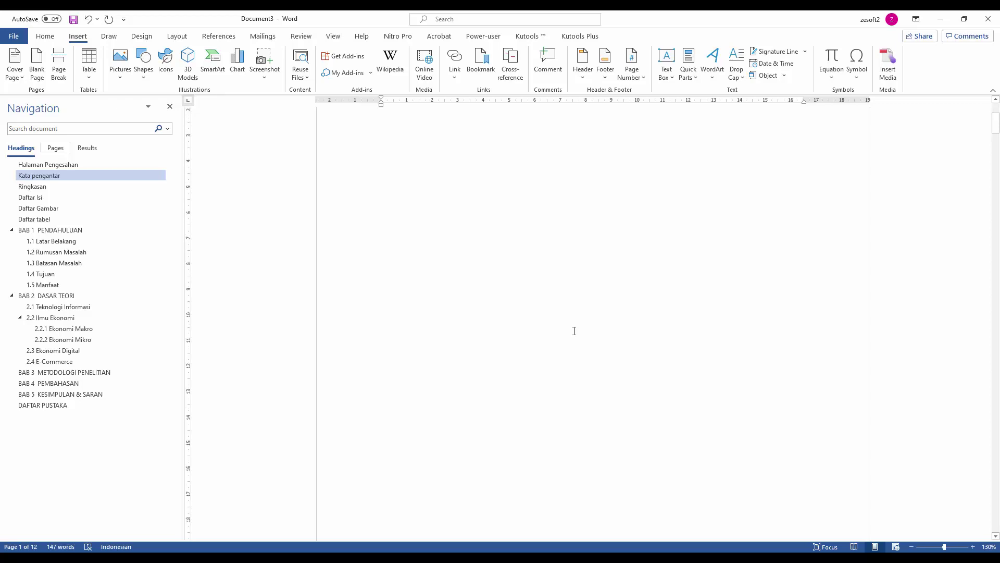
left_click(641, 75)
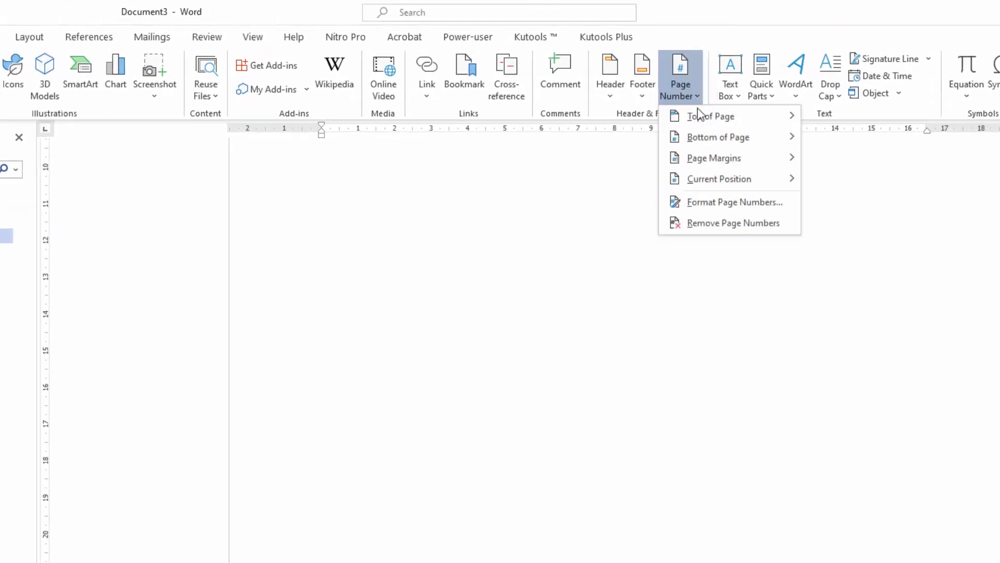
mouse_move(713, 138)
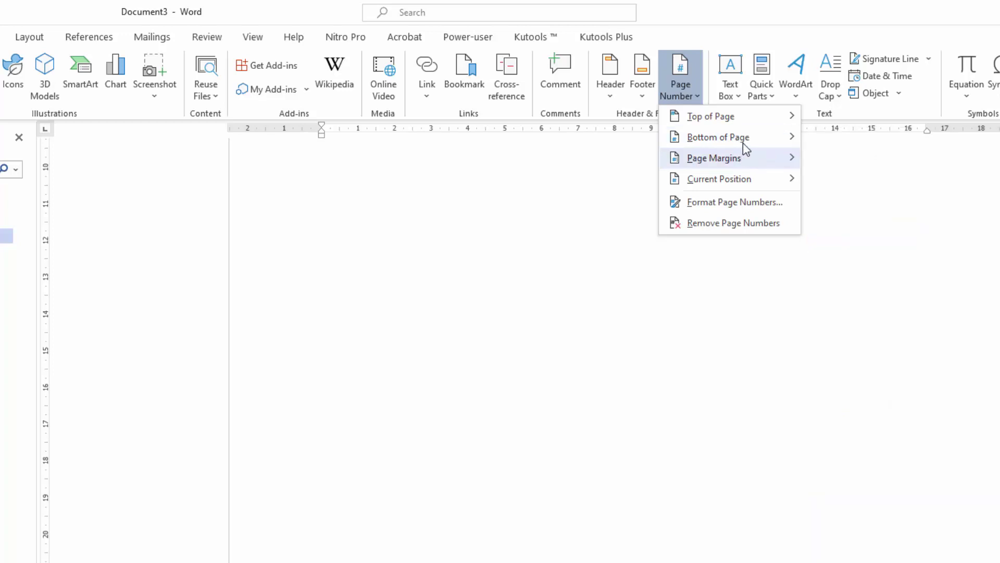
mouse_move(787, 149)
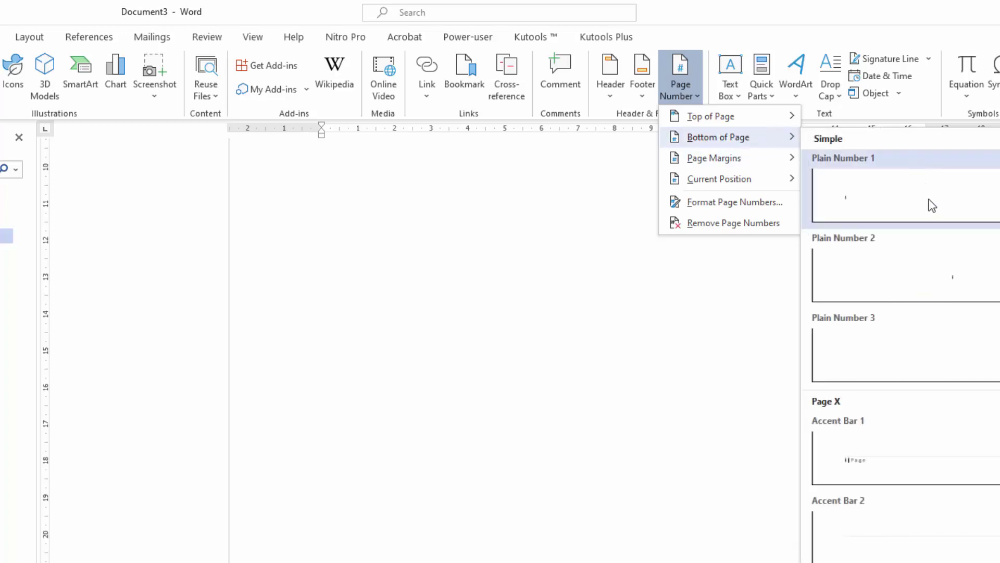
left_click(941, 279)
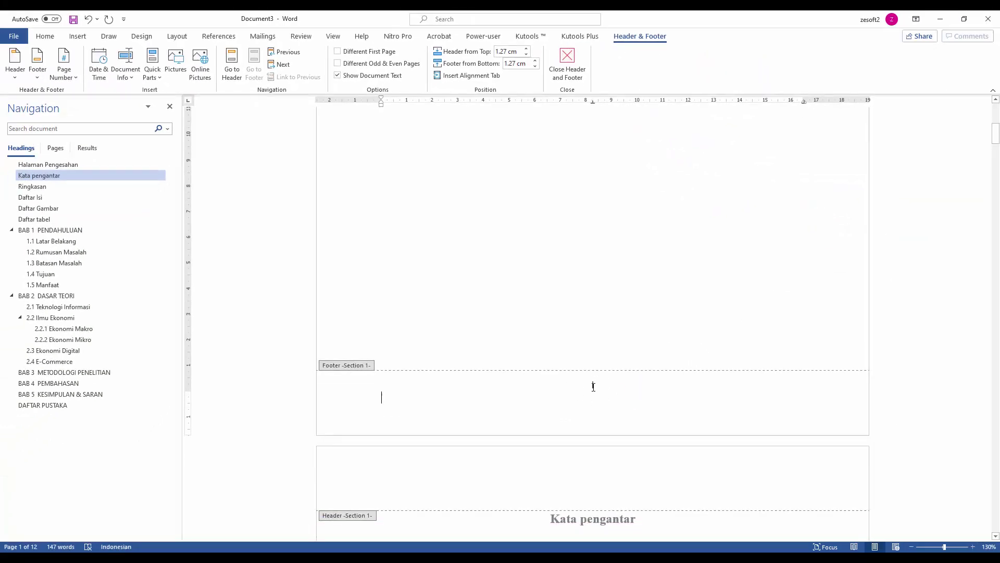
scroll(599, 386, "down", 15)
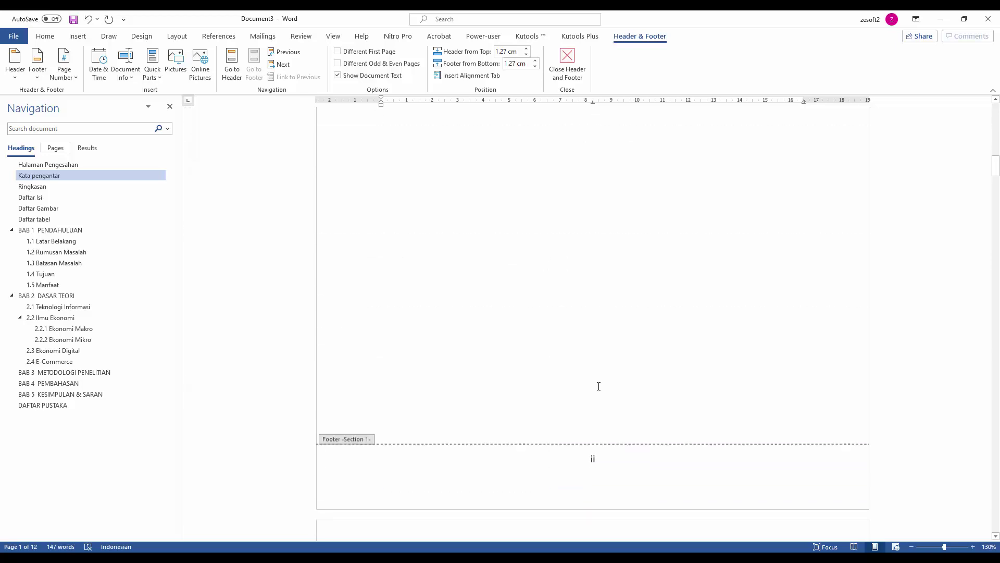
scroll(613, 236, "down", 15)
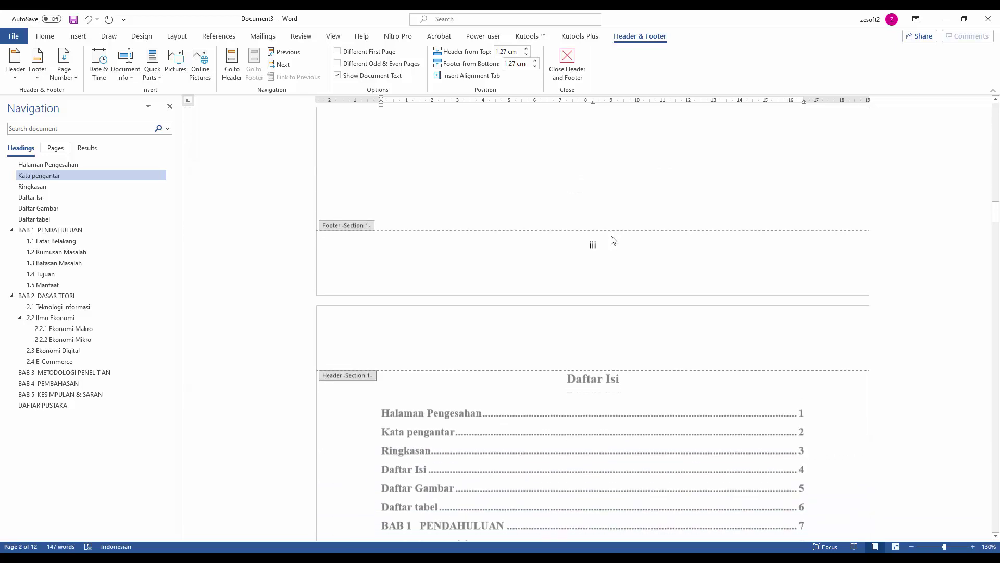
scroll(613, 244, "down", 13)
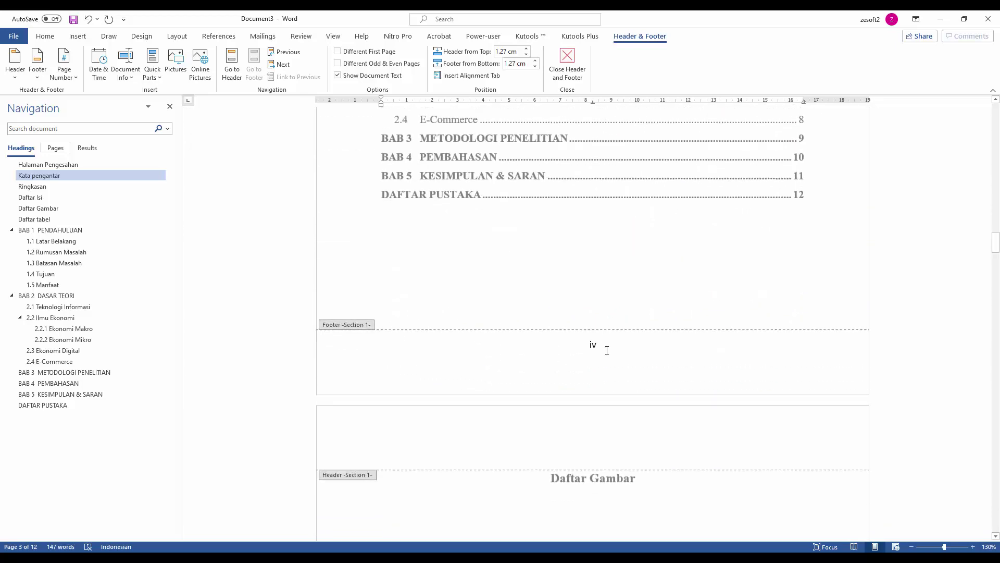
Step: Unlink the footer of the section starting at BAB 1 from the previous section
left_click(643, 345)
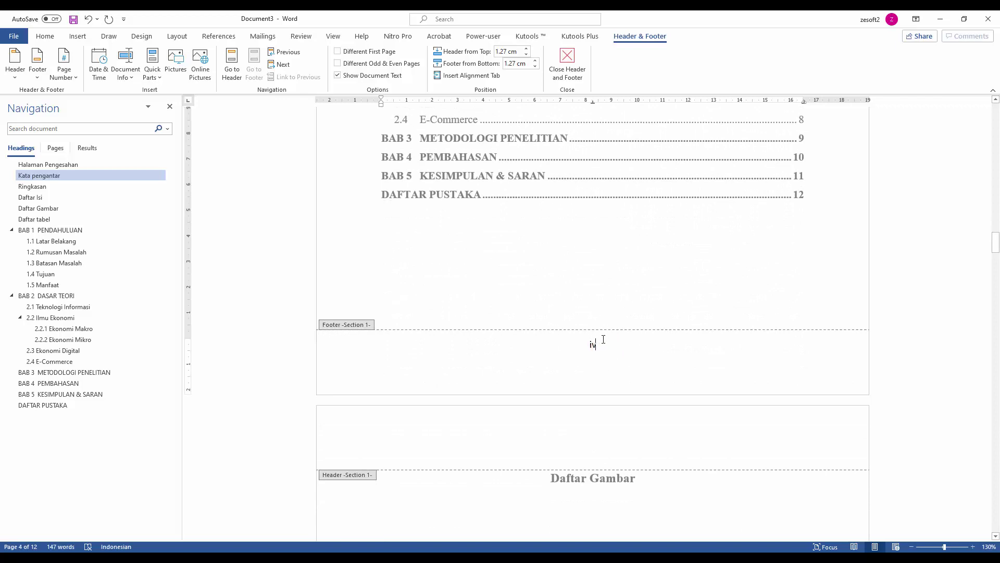
scroll(603, 339, "down", 15)
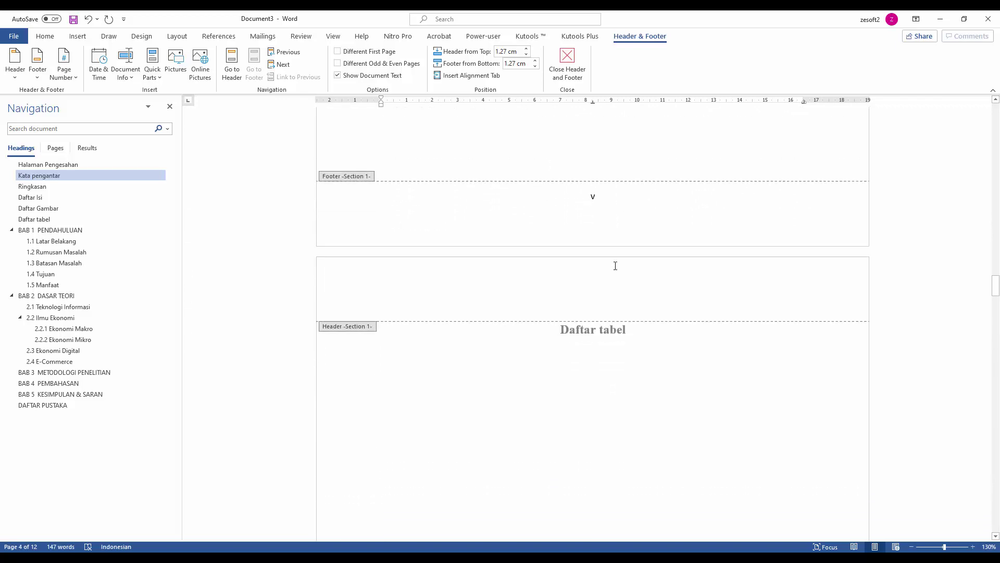
scroll(615, 265, "down", 8)
scroll(616, 255, "down", 8)
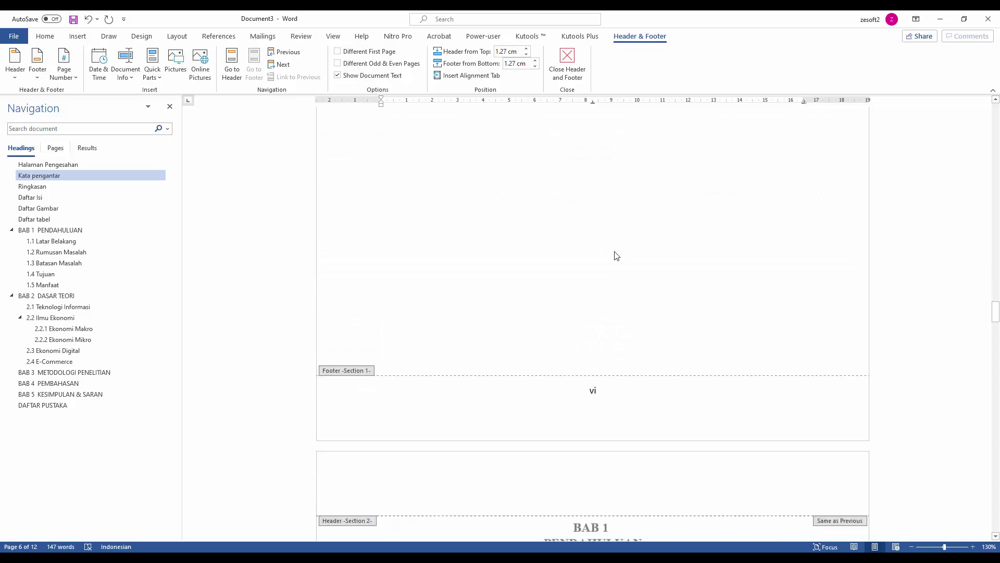
scroll(608, 235, "down", 20)
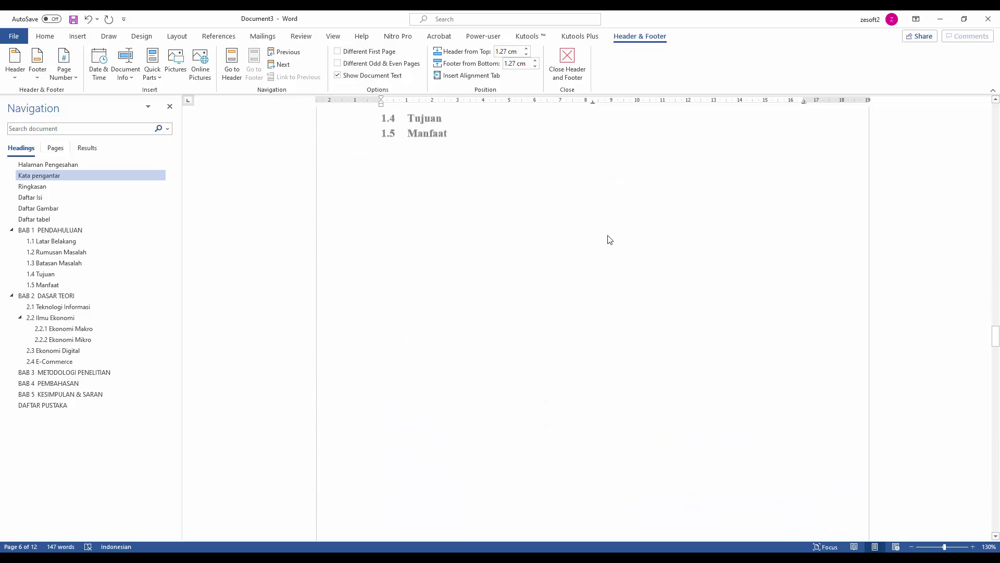
left_click(600, 211)
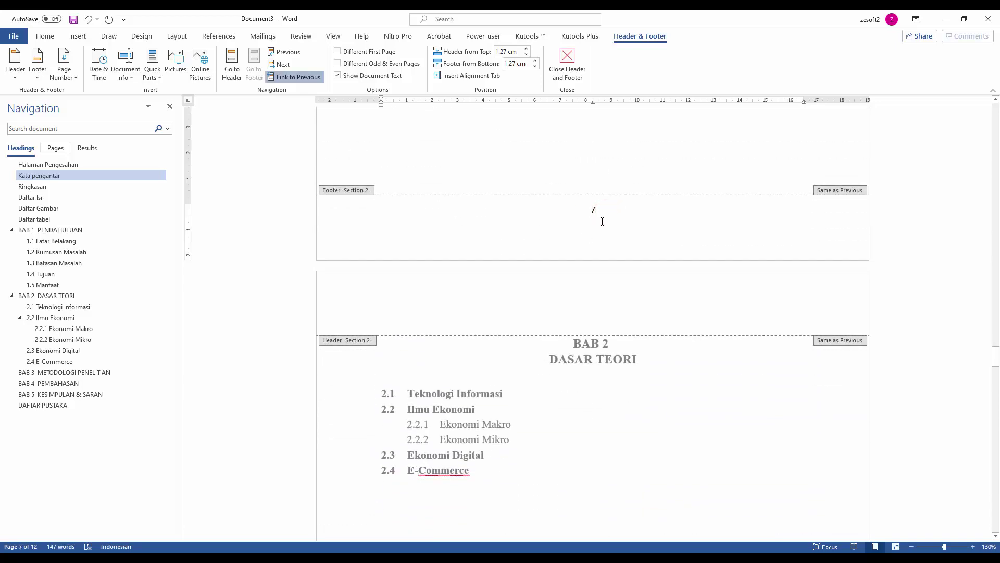
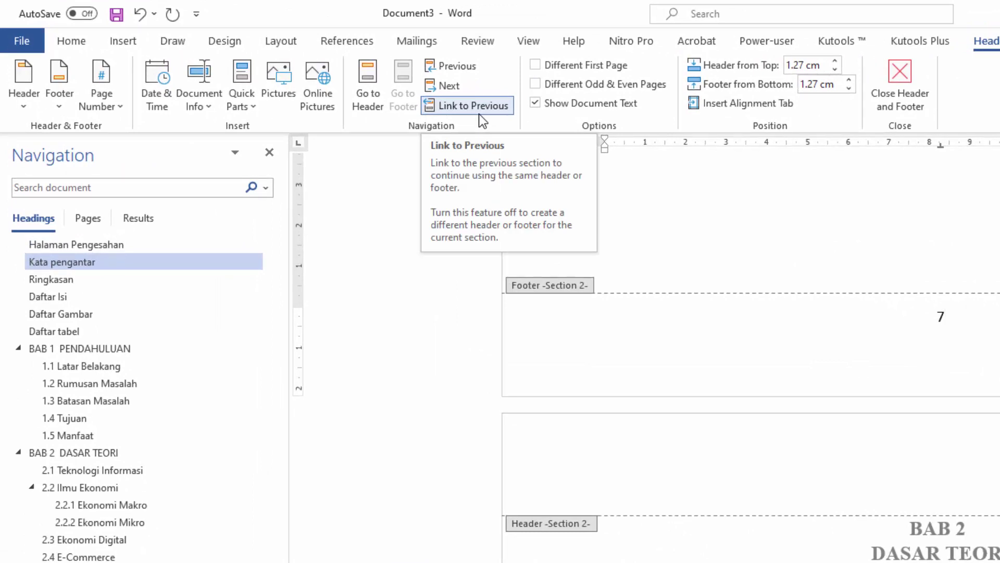
left_click(482, 109)
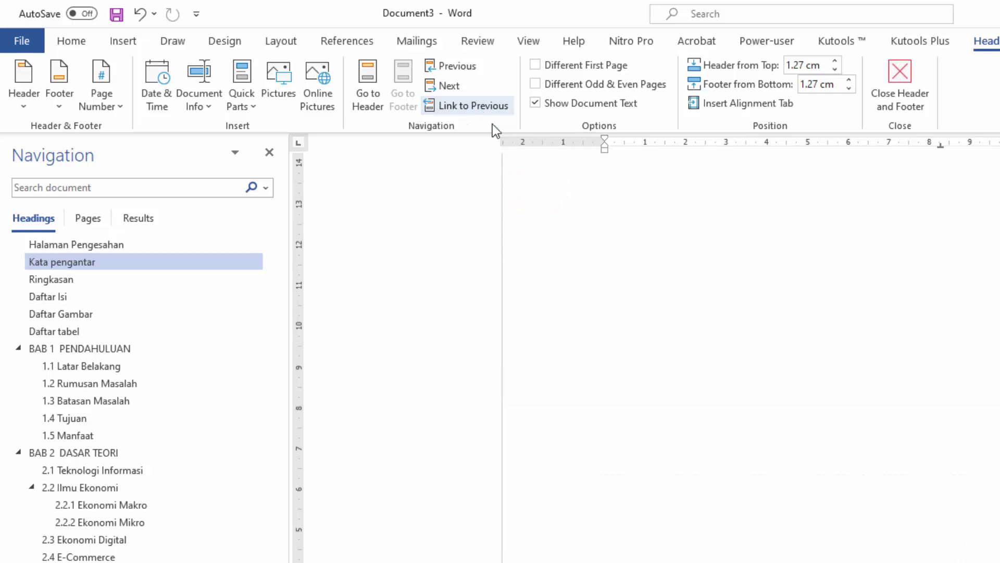
Step: Format the page numbers of the BAB section as 1, 2, 3, starting at 1, and check the following footers
left_click(112, 109)
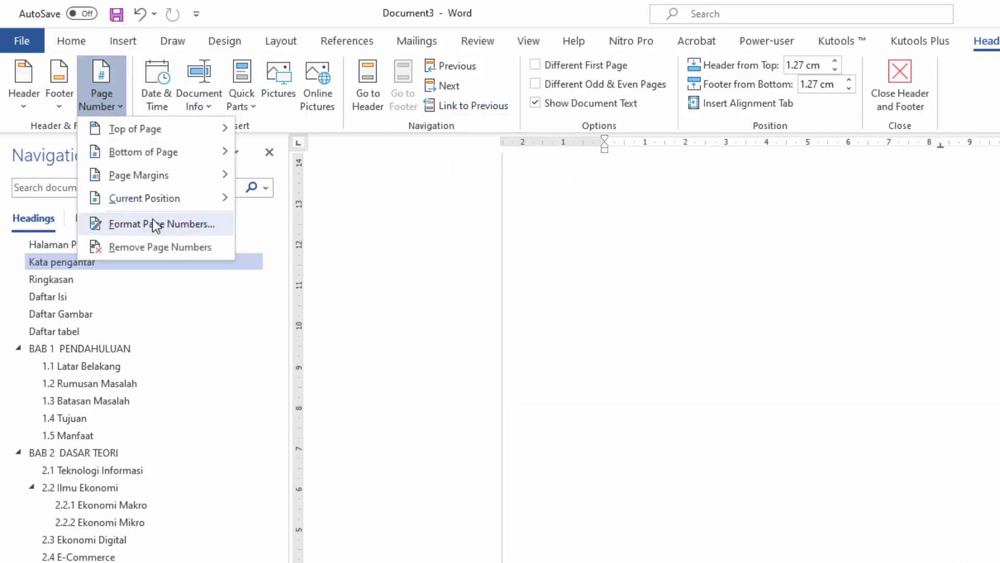
left_click(178, 233)
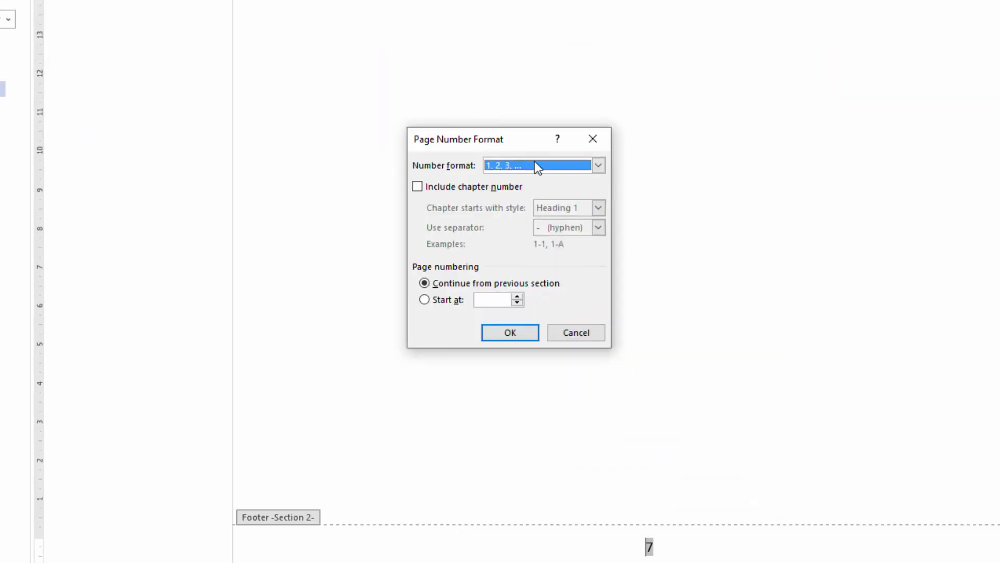
left_click(535, 167)
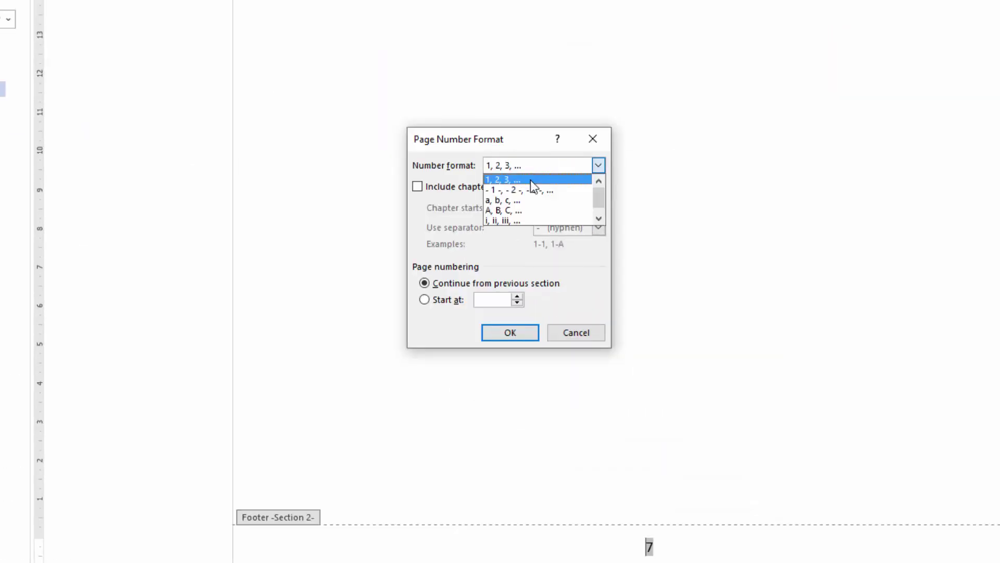
left_click(530, 180)
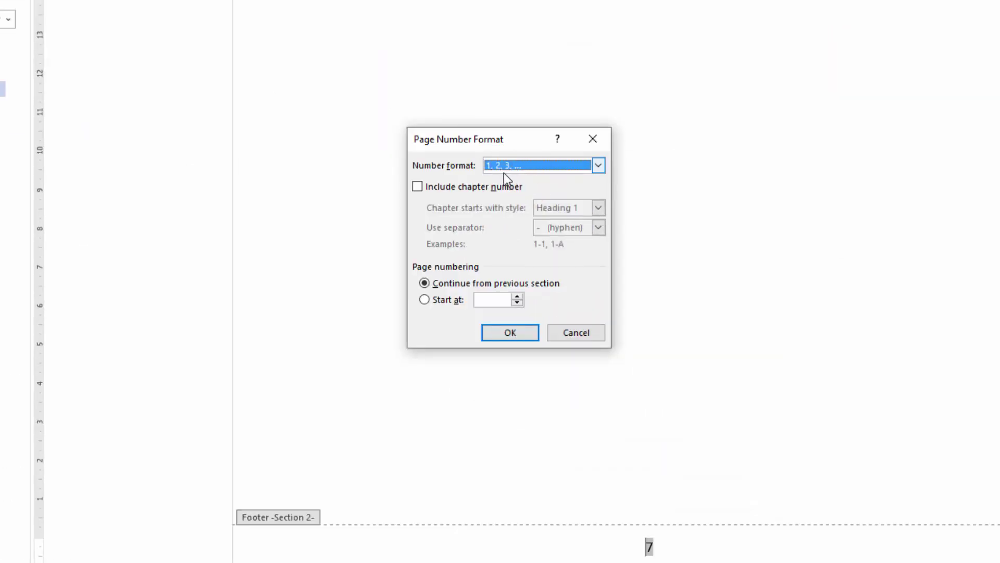
left_click(443, 301)
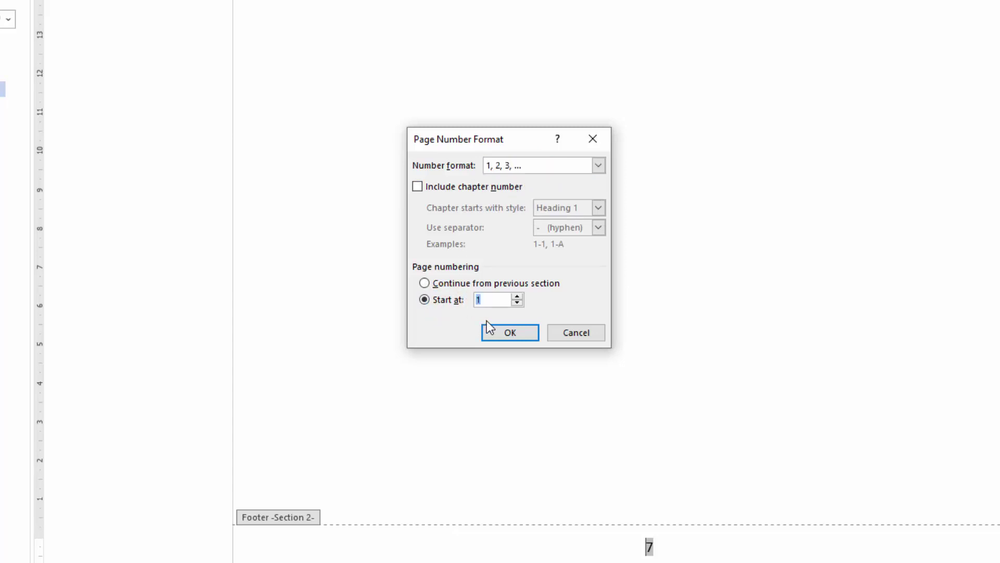
left_click(504, 331)
left_click(620, 379)
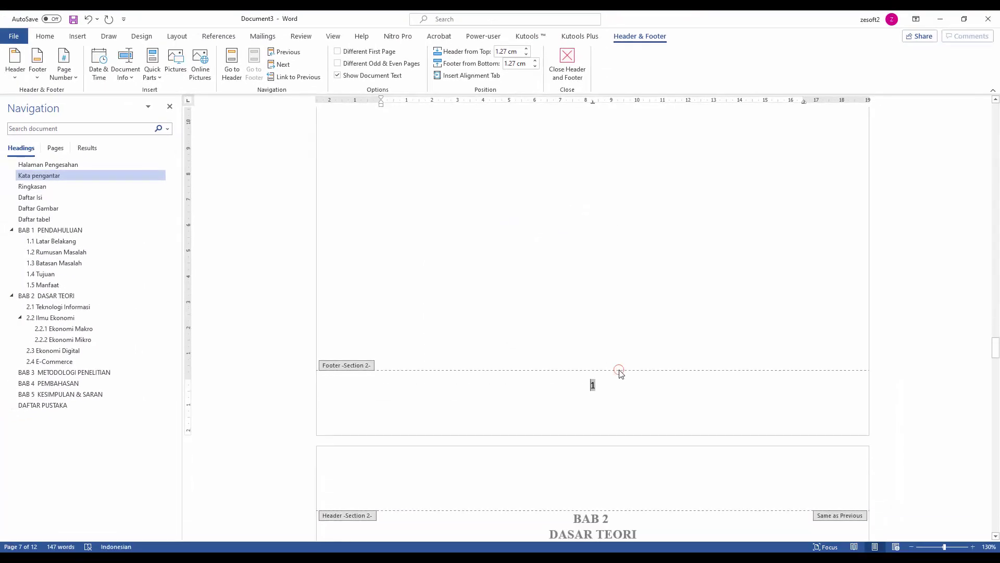
scroll(621, 381, "down", 15)
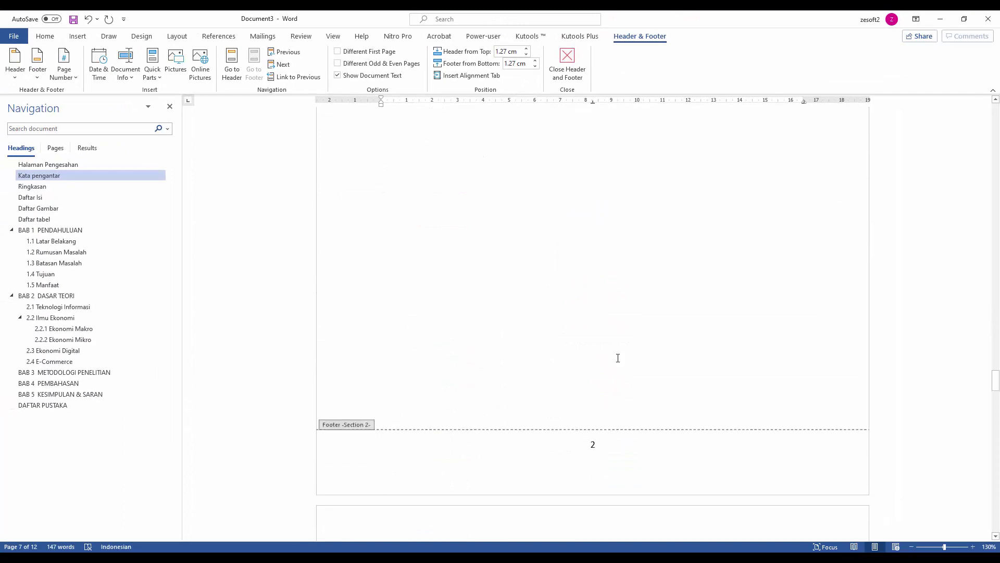
scroll(616, 317, "down", 15)
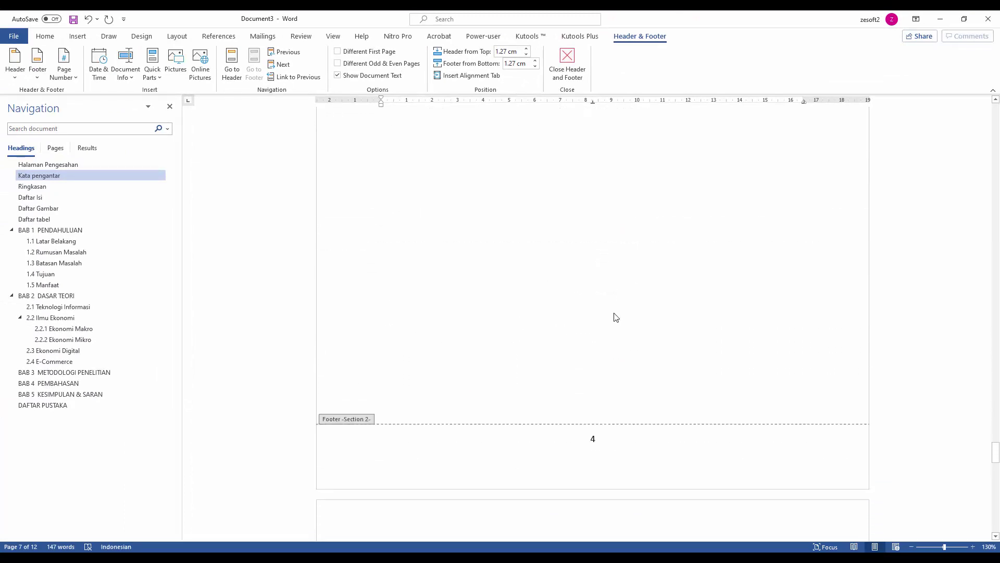
Step: Go to the DAFTAR PUSTAKA page and unlink its footer from the previous section
left_click(46, 405)
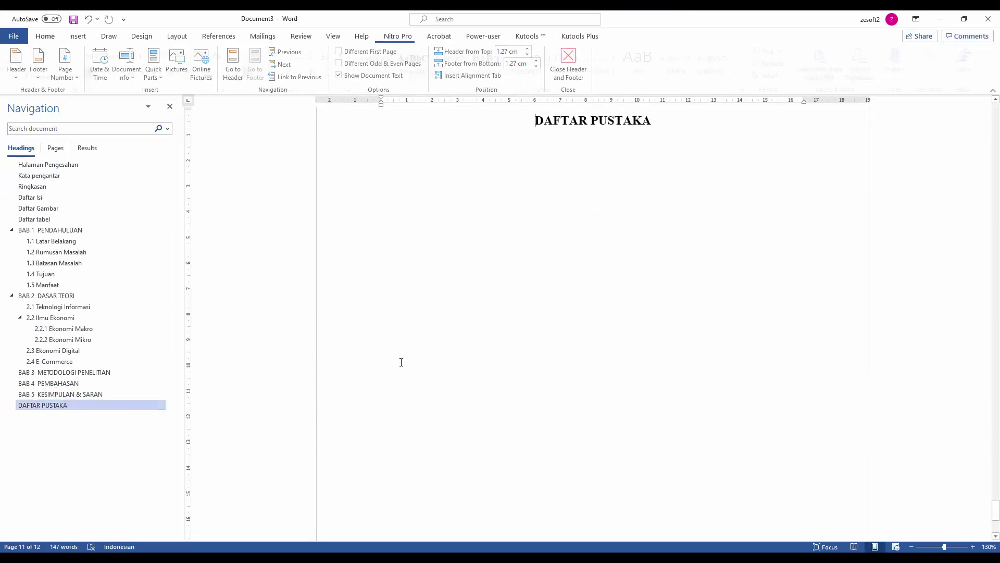
scroll(560, 334, "down", 3)
scroll(560, 334, "down", 2)
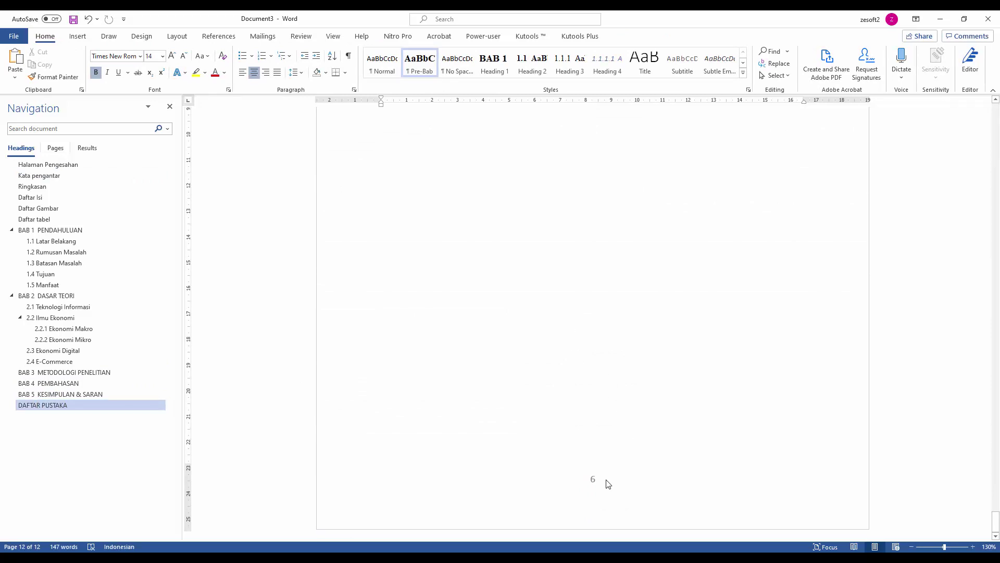
double_click(593, 480)
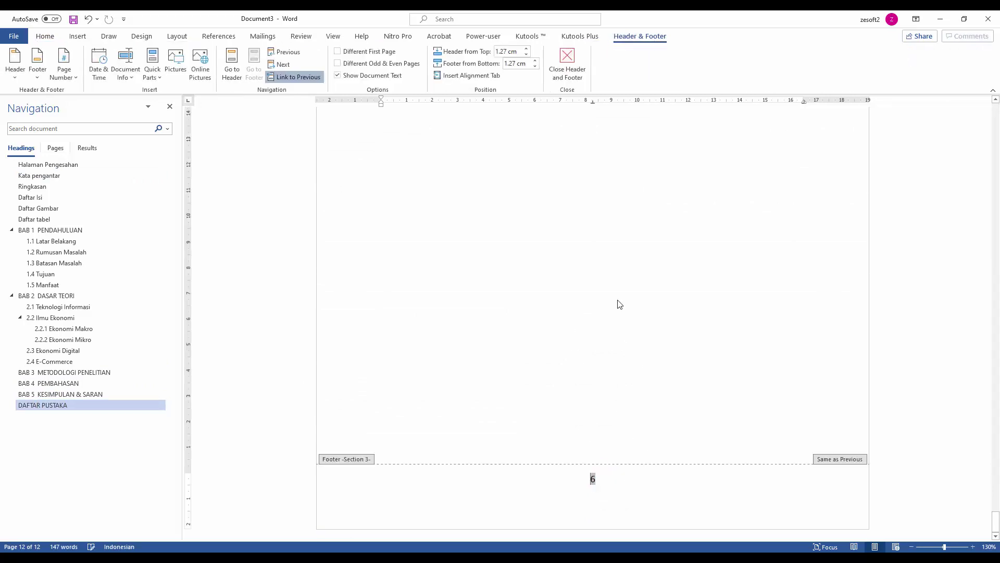
left_click(568, 70)
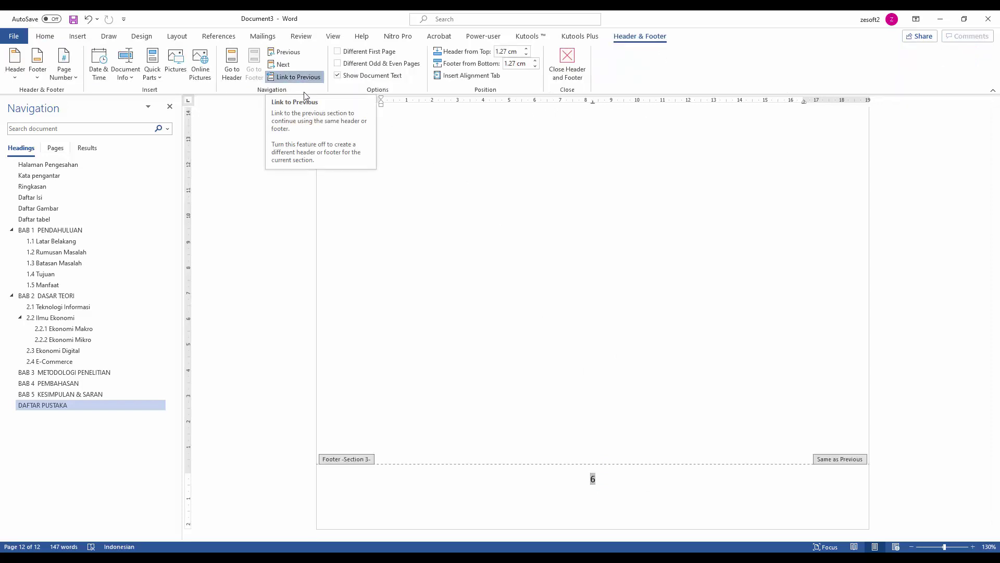
left_click(297, 77)
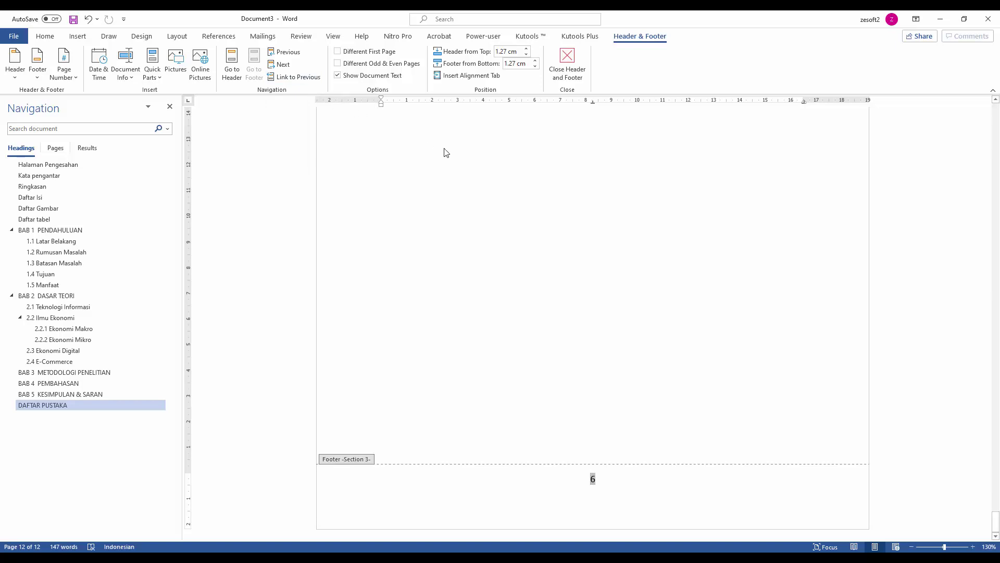
Step: Remove the page number from the DAFTAR PUSTAKA section and close footer editing
left_click(64, 73)
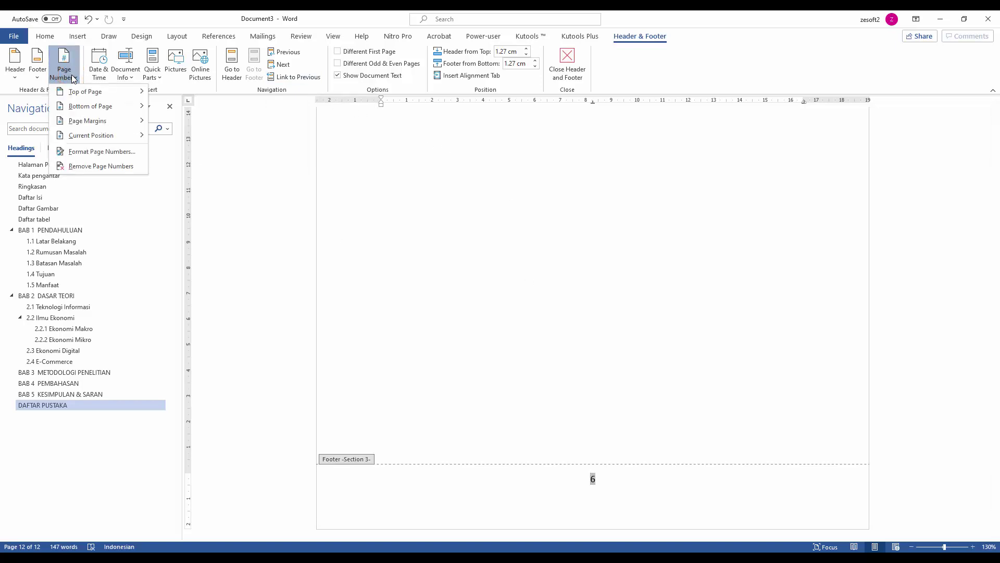
left_click(109, 165)
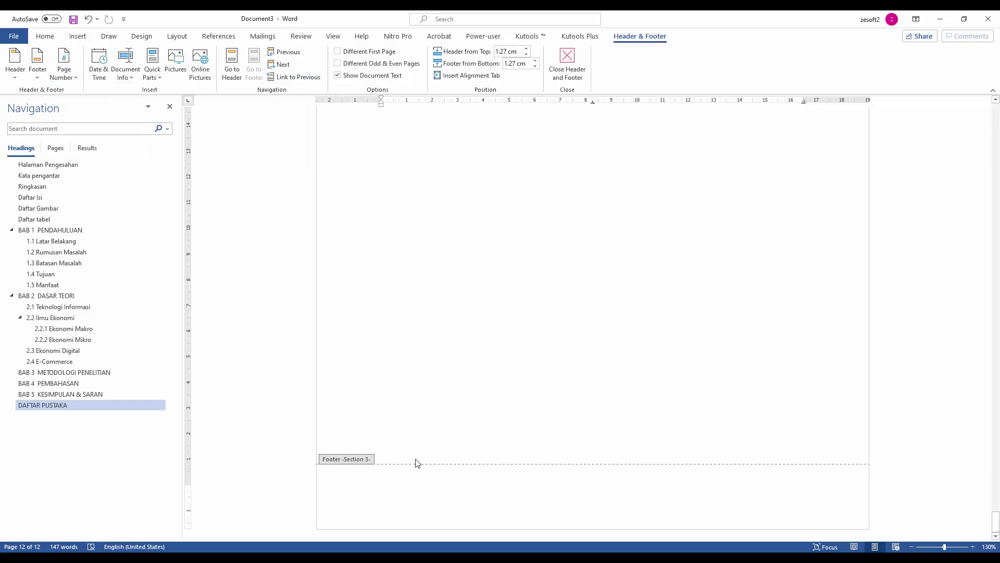
scroll(422, 460, "up", 10)
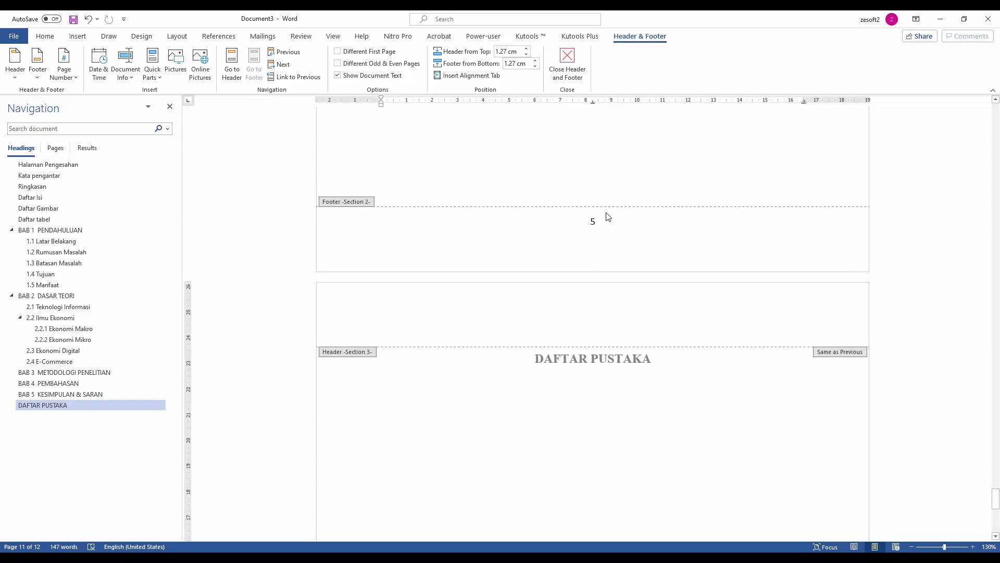
left_click(571, 67)
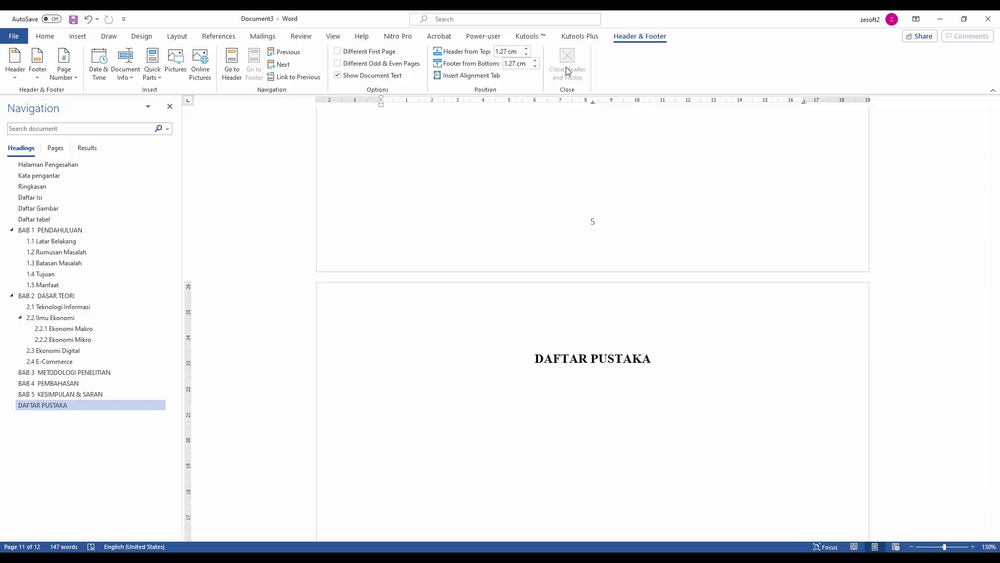
Step: Go to the Daftar Isi heading and update the entire table of contents
left_click(25, 200)
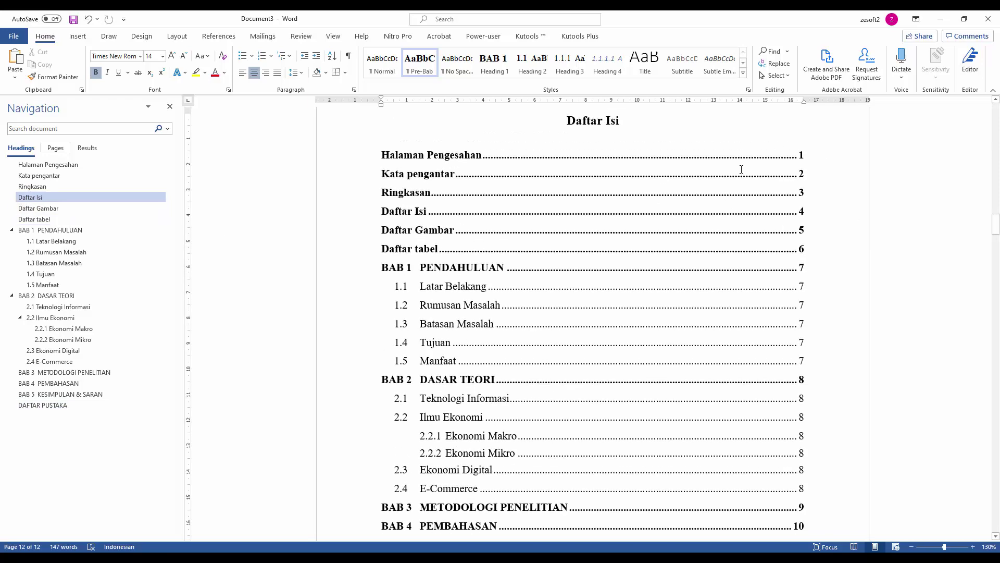
right_click(576, 211)
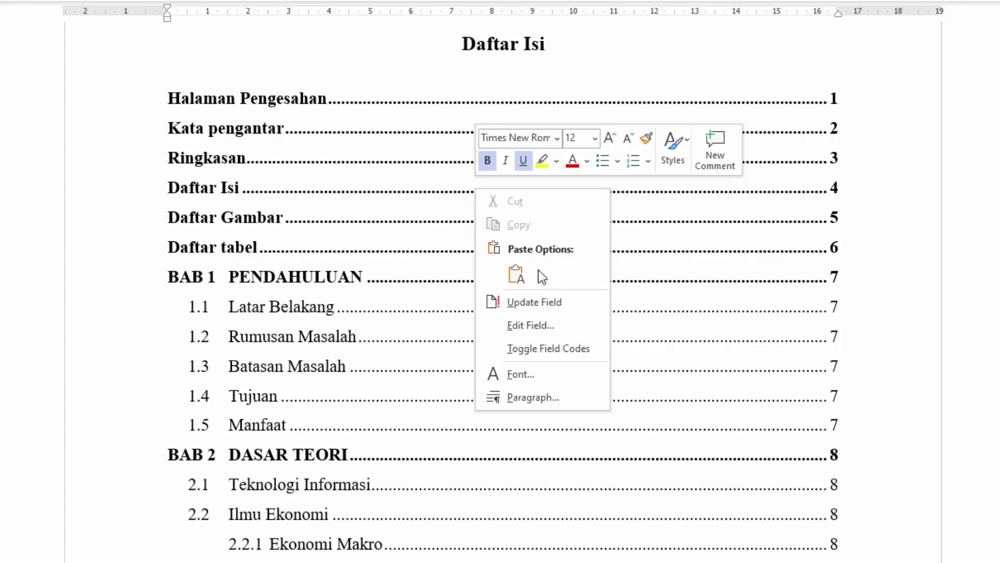
left_click(555, 301)
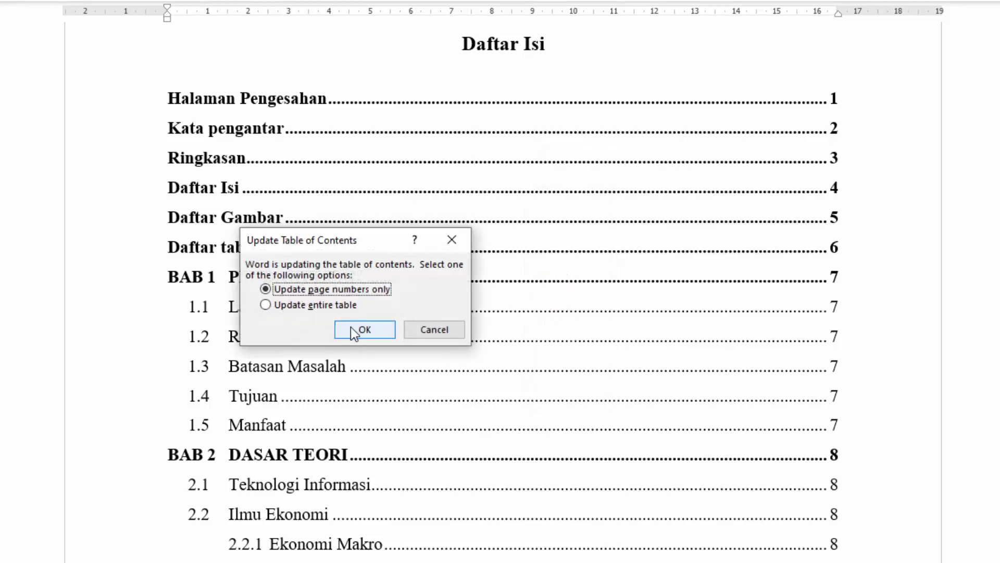
left_click(333, 307)
left_click(368, 331)
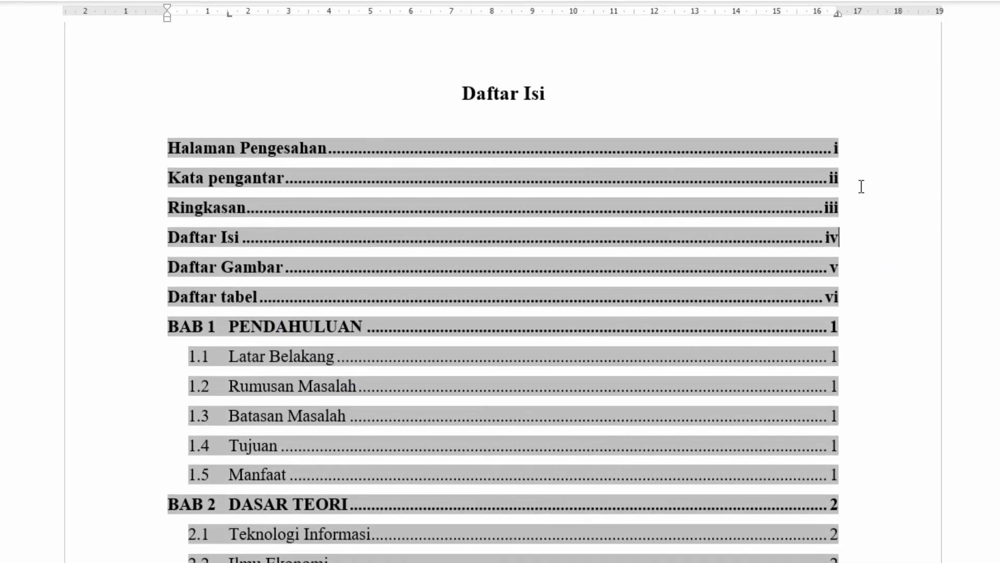
Step: Examine the updated page numbers of the preliminary, BAB and DAFTAR PUSTAKA entries in the table of contents
left_click(705, 99)
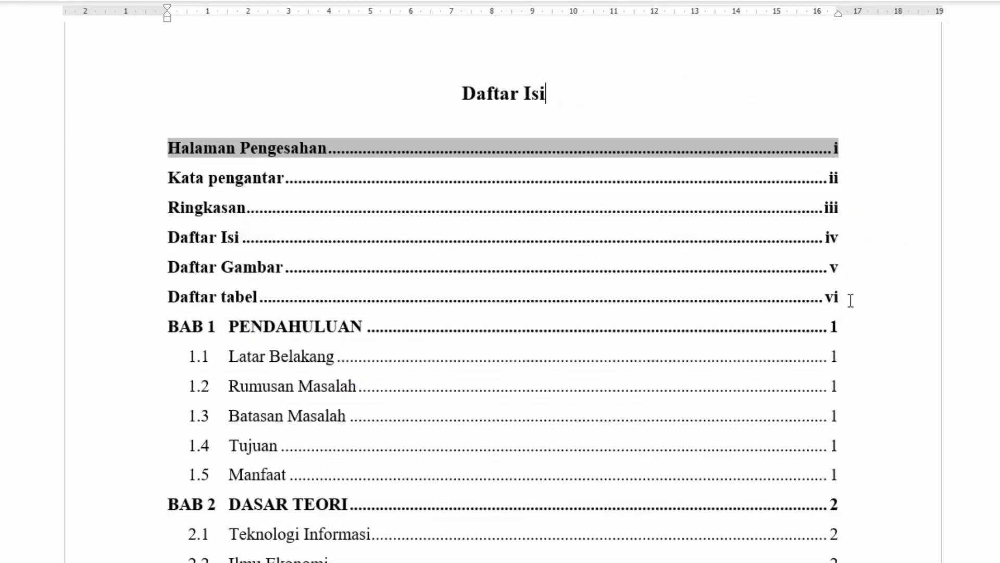
scroll(849, 328, "down", 5)
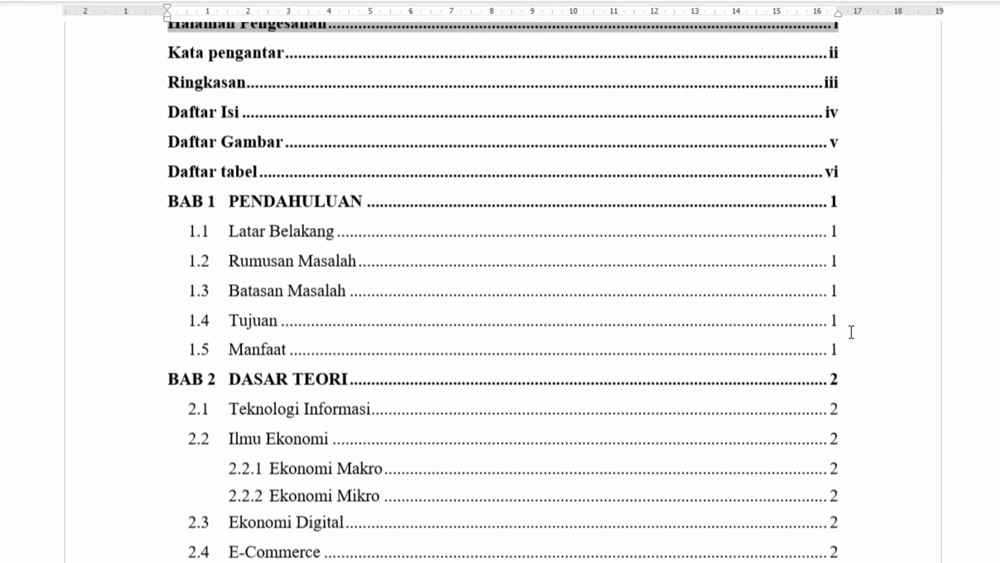
scroll(846, 325, "down", 1)
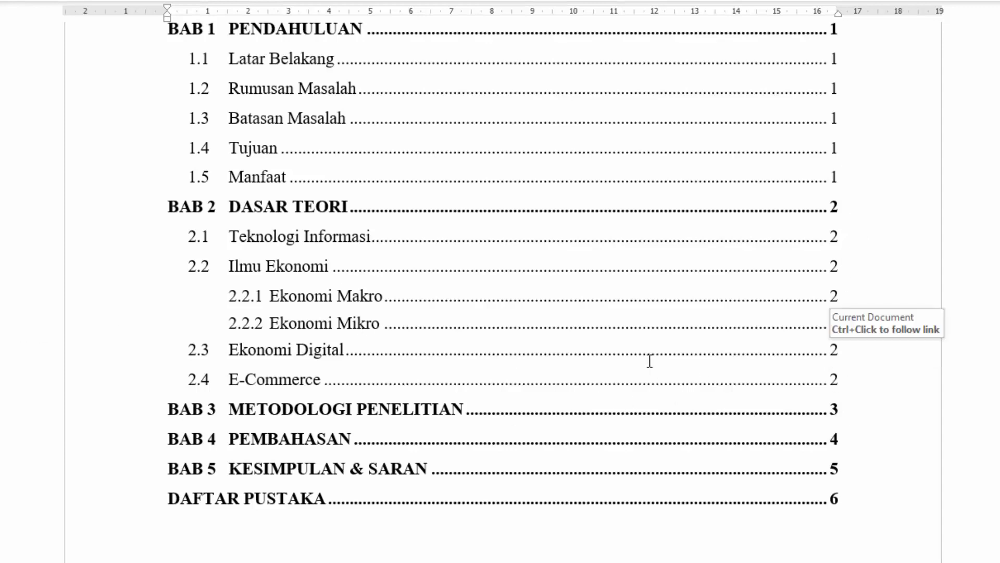
scroll(661, 358, "up", 2)
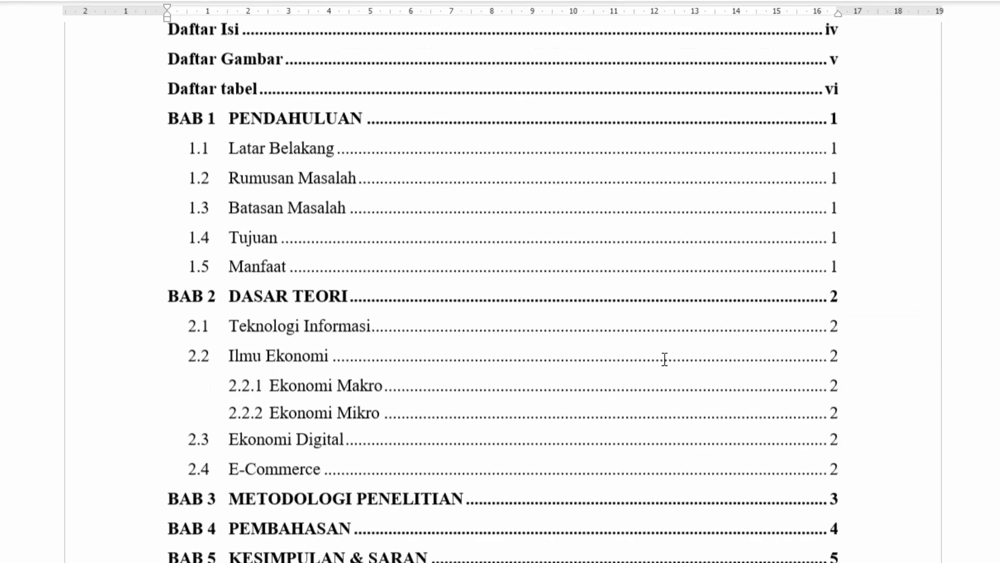
left_click(839, 414)
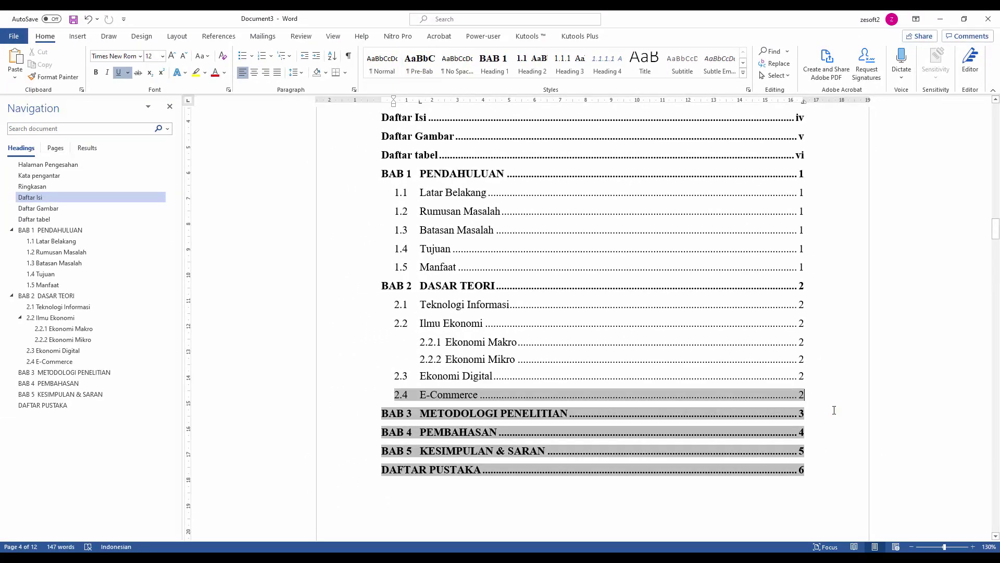
scroll(833, 376, "up", 1)
left_click(827, 352)
scroll(827, 352, "up", 1)
left_click(823, 347)
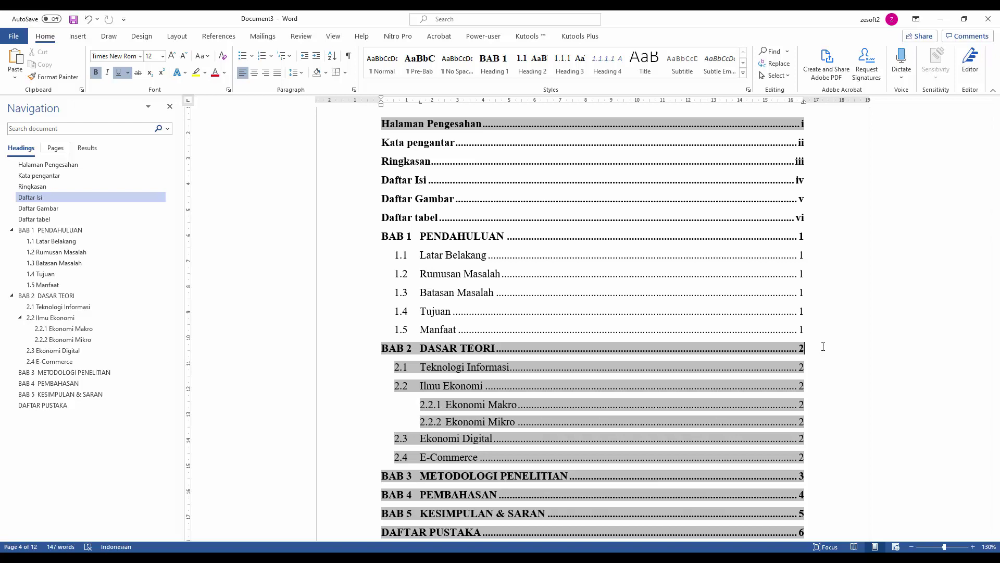
scroll(838, 362, "down", 3)
scroll(837, 362, "up", 4)
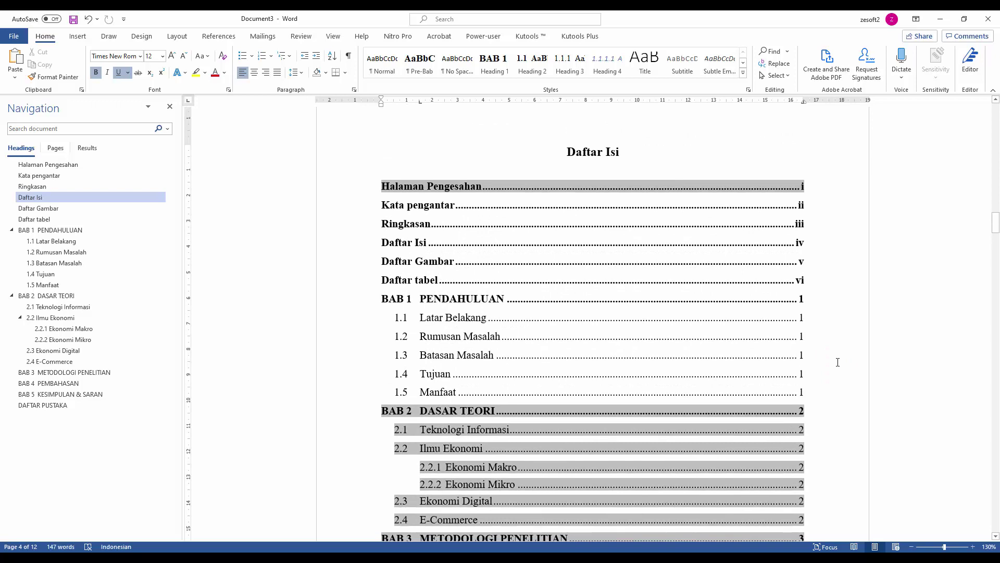
Step: Go to the 2.1 Teknologi Informasi heading in BAB 2 and add an empty paragraph beneath it
left_click(53, 208)
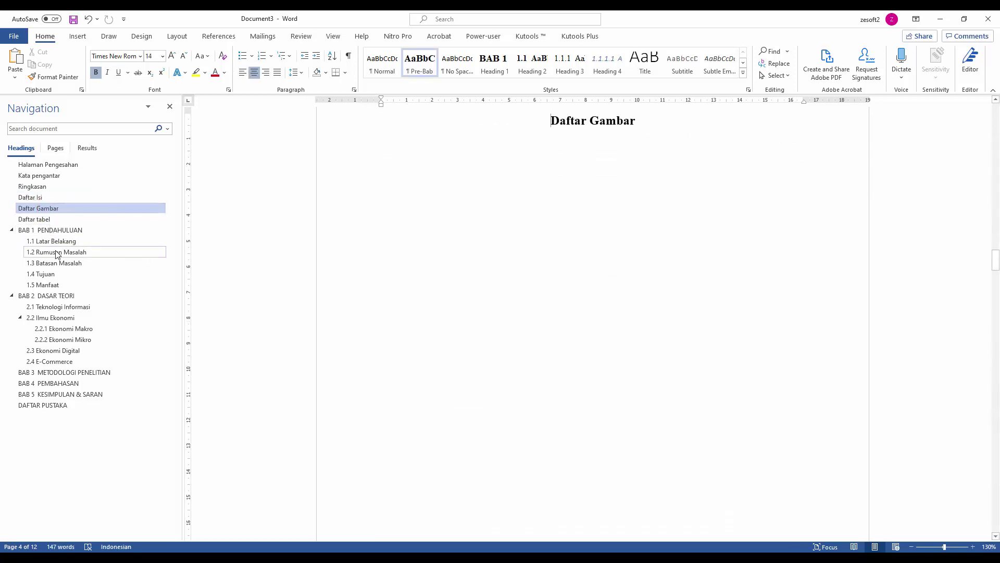
left_click(52, 219)
left_click(58, 241)
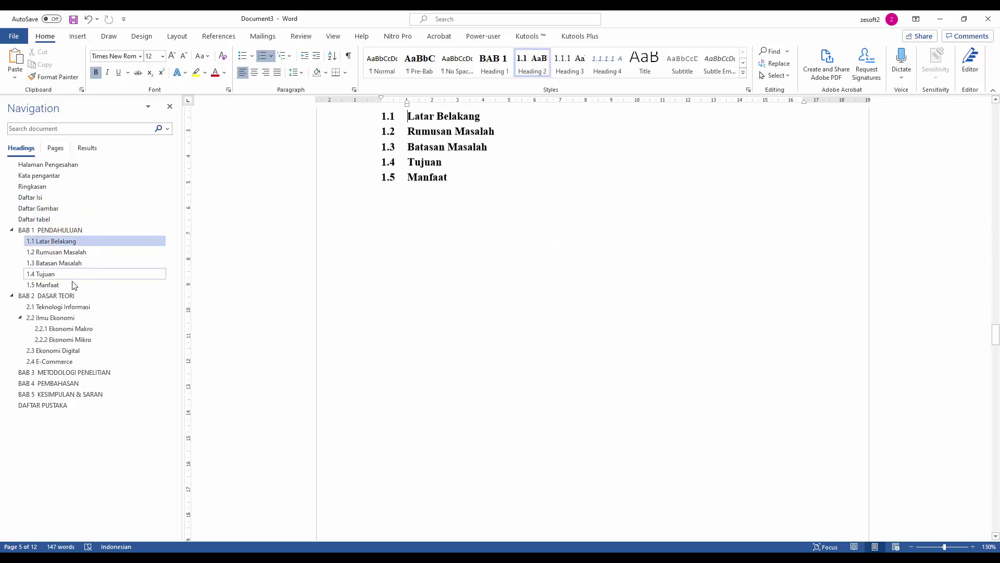
left_click(69, 285)
left_click(72, 308)
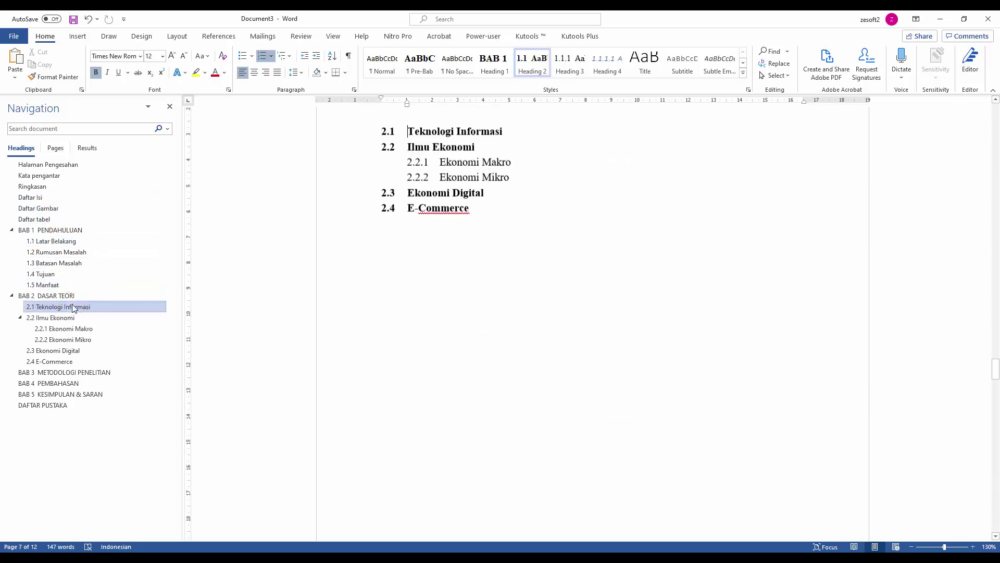
scroll(508, 227, "up", 3)
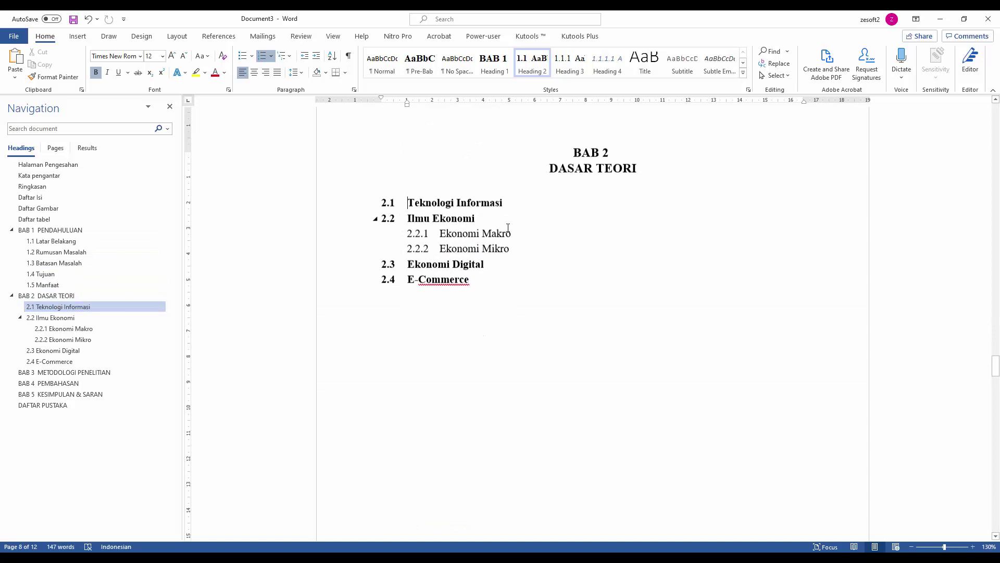
left_click(547, 224)
left_click(583, 209)
key("Return")
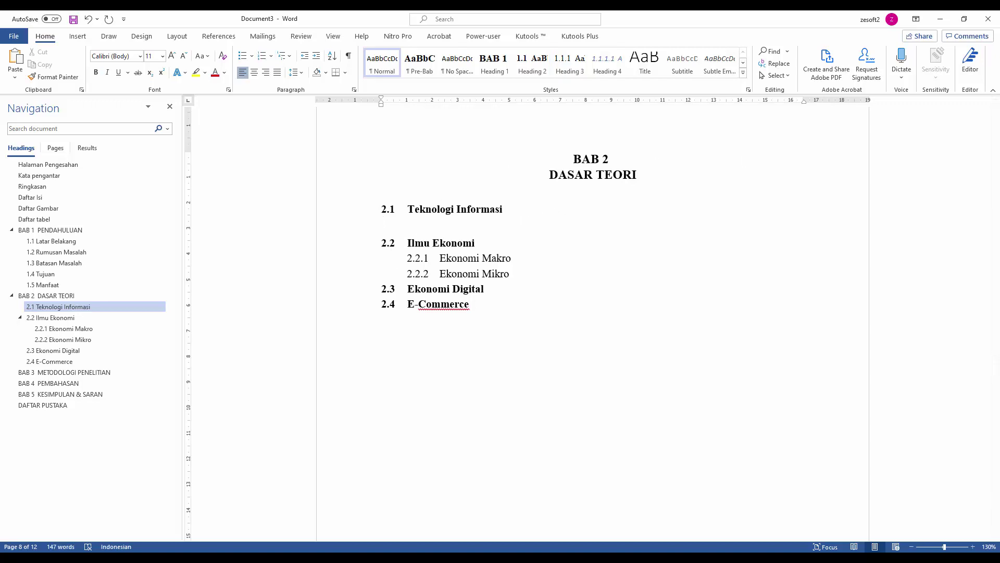
Step: Copy the Lorem ipsum sample paragraph from the other window and paste it as text only under 2.1 Teknologi Informasi
key("alt+Tab")
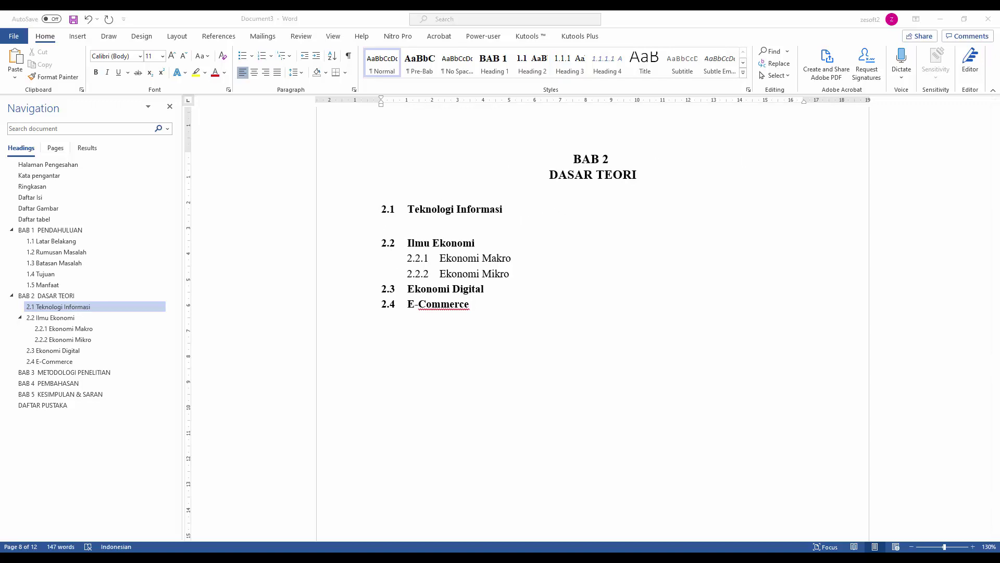
key("ctrl+c")
right_click(444, 233)
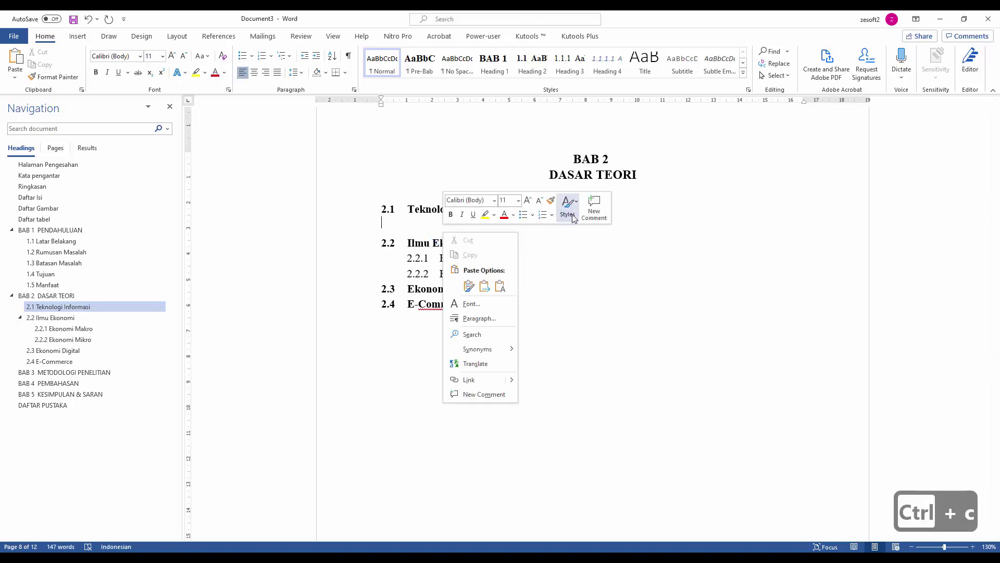
left_click(500, 286)
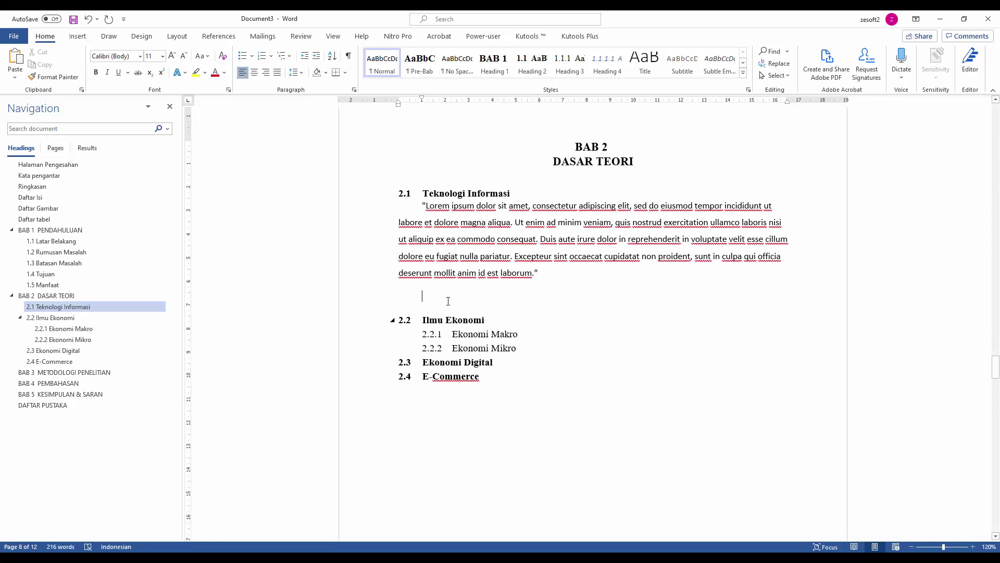
Step: Insert the heart picture 00da4ad5acf86d5f802038c527dbf635.png from this device's Pictures folder below the Lorem ipsum paragraph
left_click(77, 36)
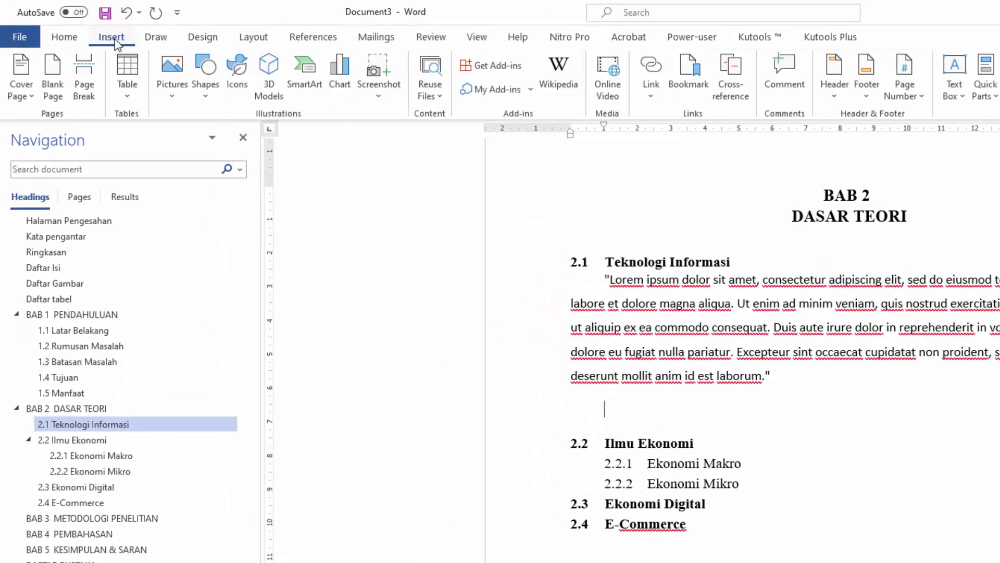
left_click(162, 92)
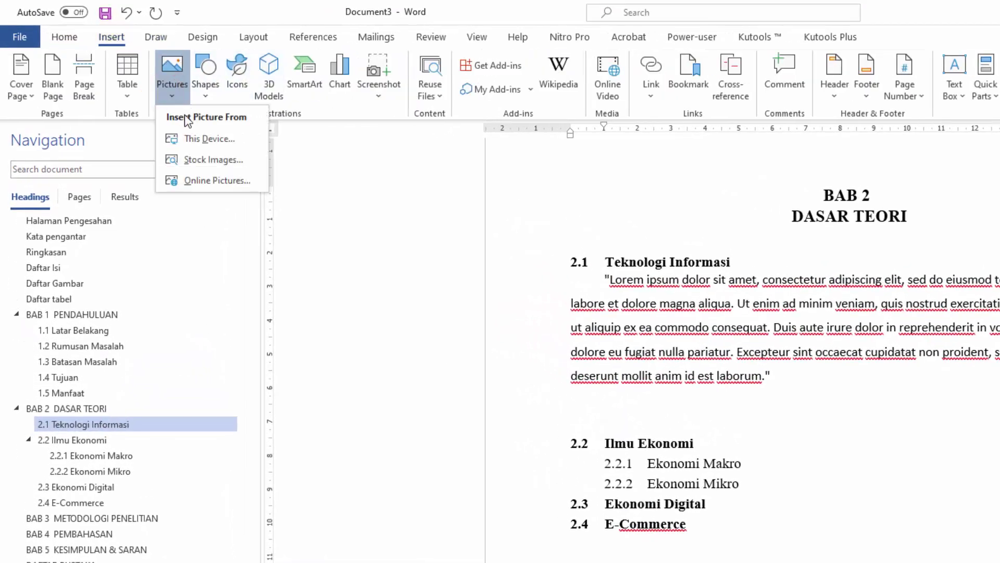
left_click(198, 138)
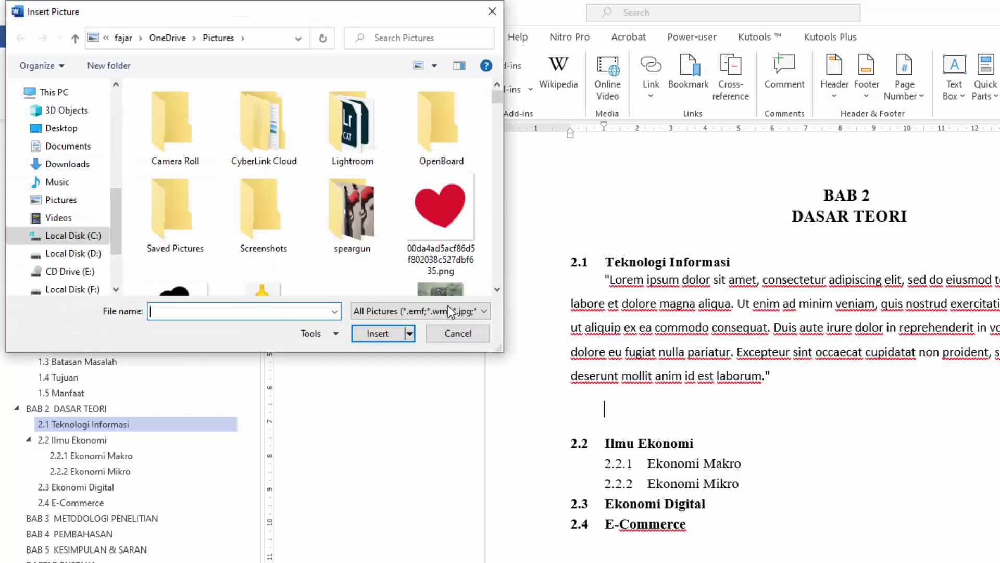
left_click(426, 227)
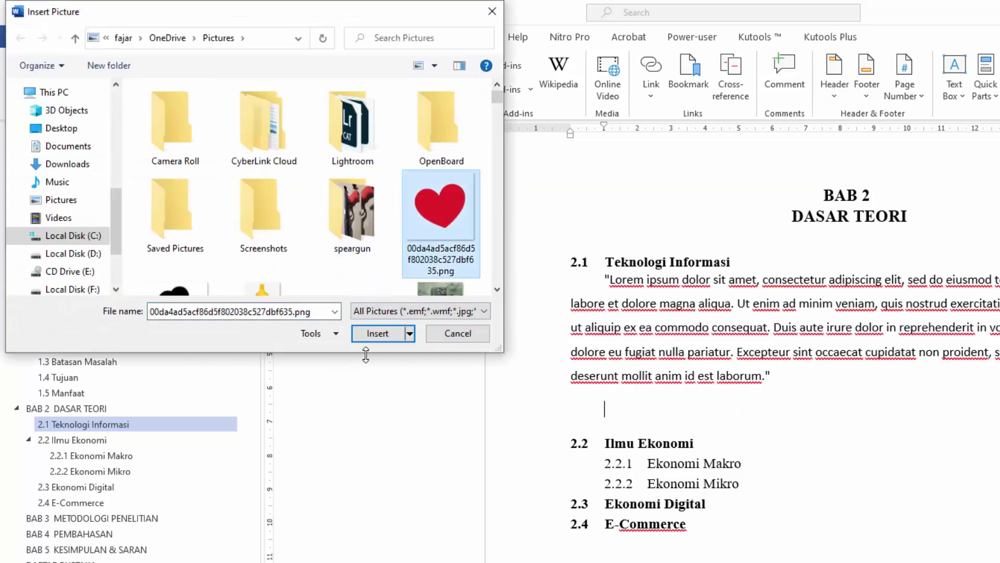
left_click(379, 337)
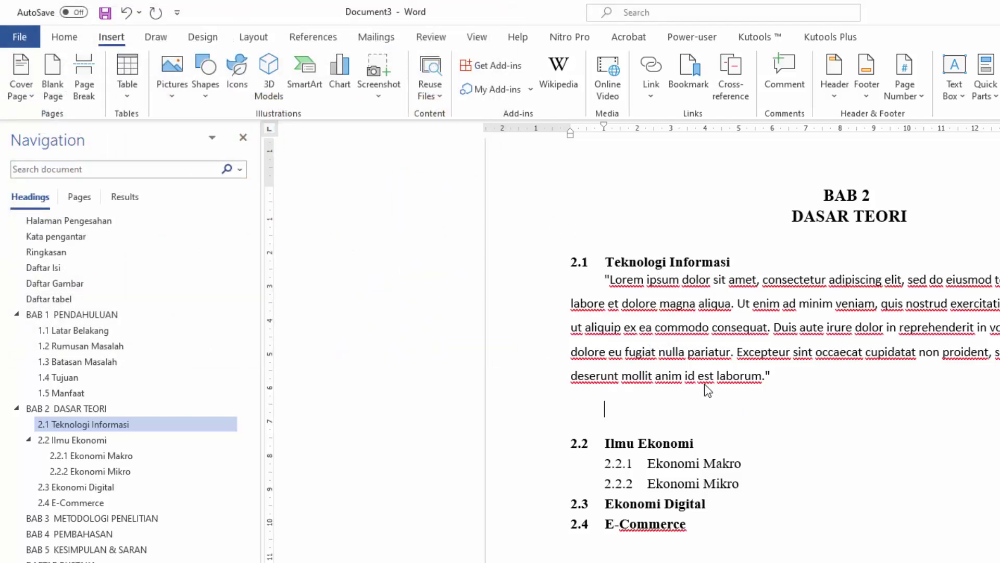
Step: Shrink the heart picture proportionally to about 8.74 cm by 8.74 cm
scroll(792, 496, "down", 5)
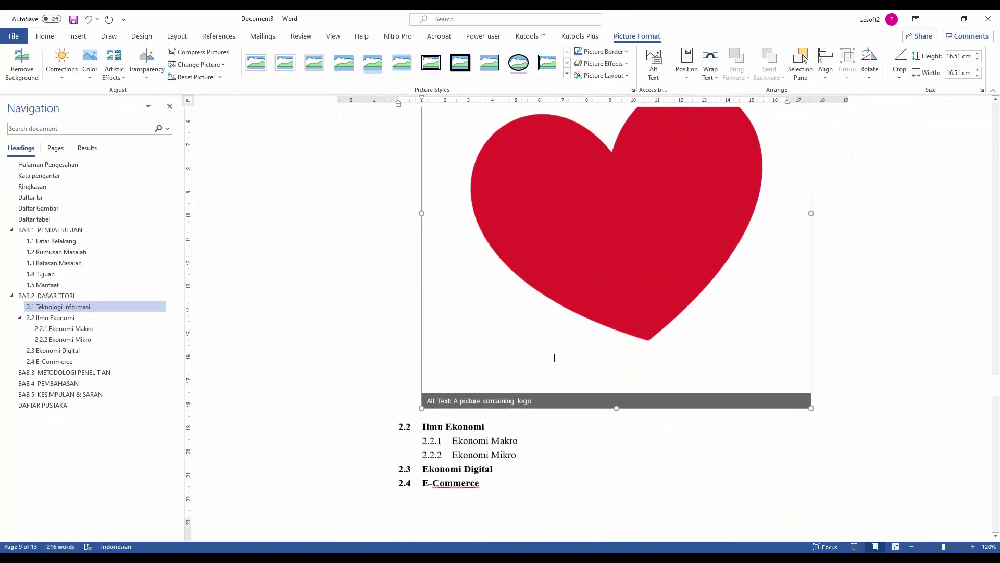
left_click_drag(426, 339, 604, 134)
scroll(573, 260, "up", 5)
scroll(529, 264, "down", 2)
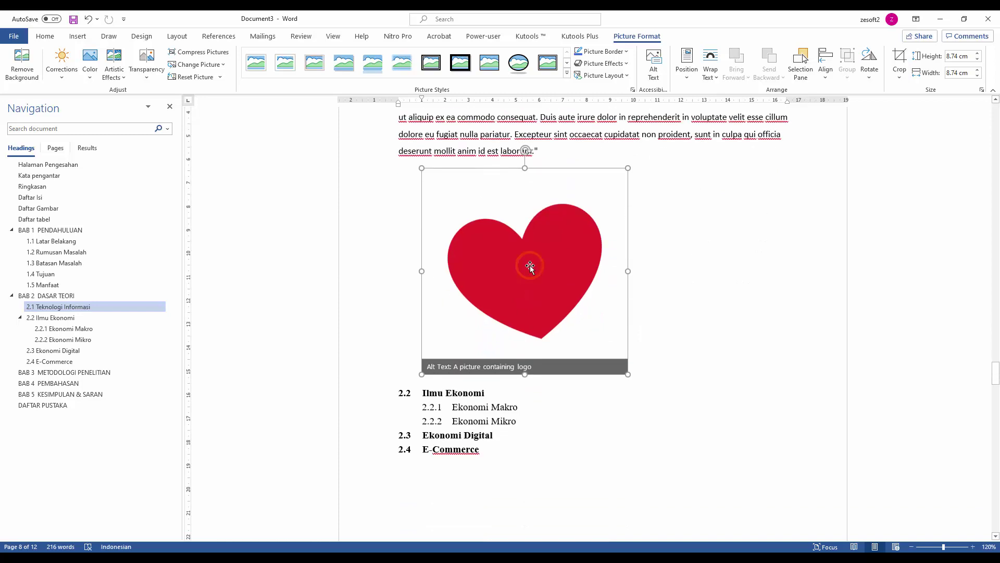
Step: Remove the first-line indent from the heart picture's paragraph and center the picture
scroll(547, 267, "up", 2)
left_click_drag(422, 98, 398, 103)
left_click(518, 232)
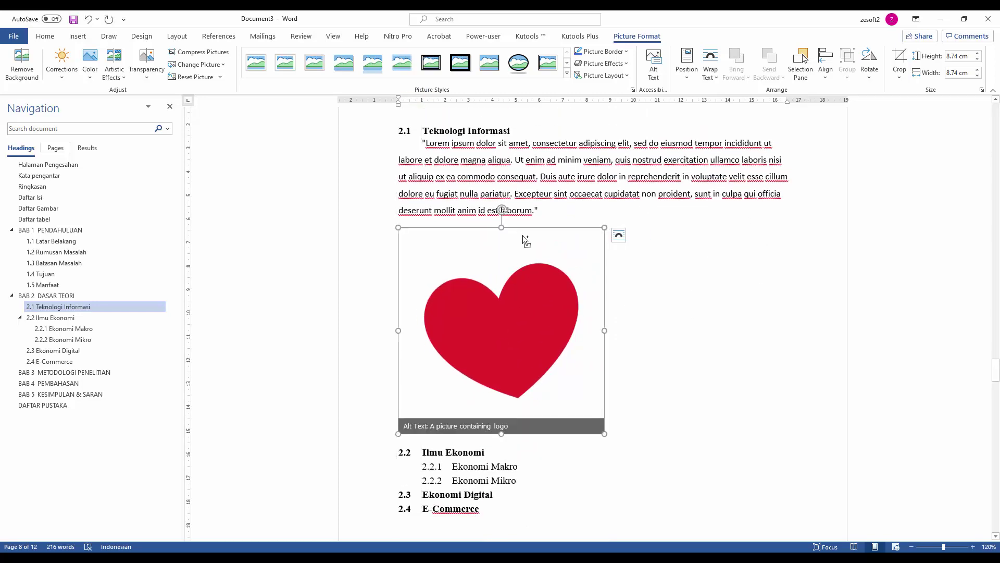
key("ctrl+e")
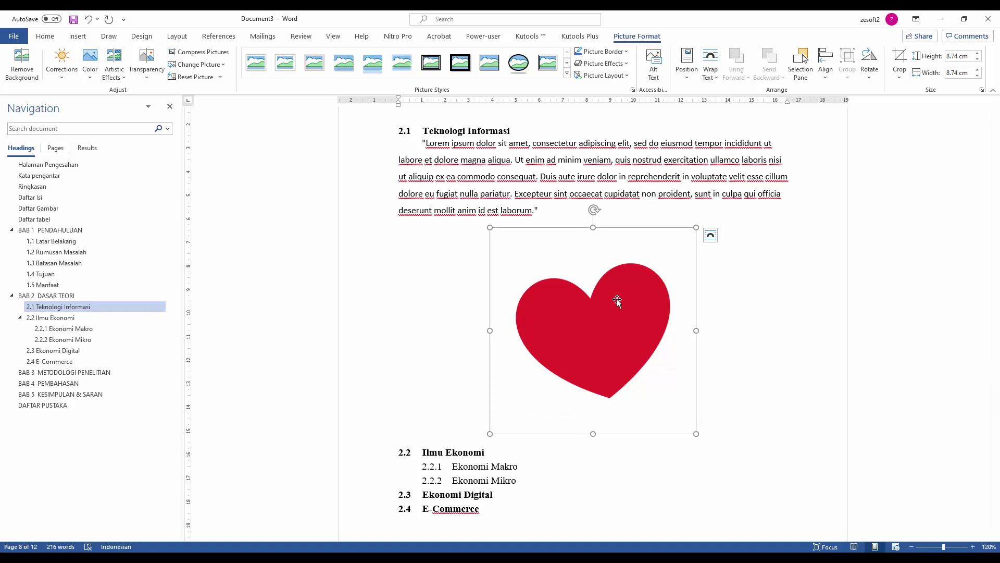
left_click(592, 336)
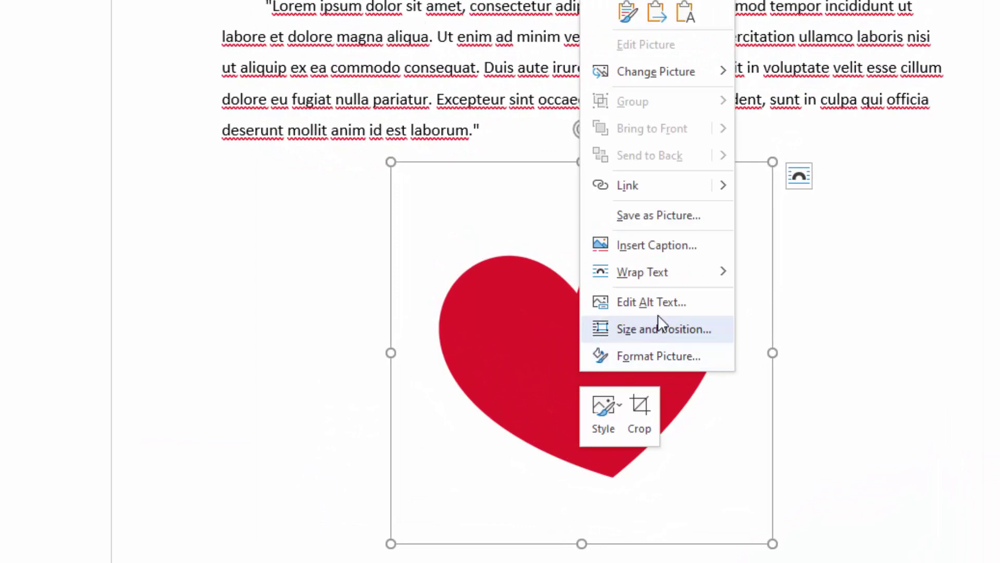
left_click(550, 354)
right_click(550, 355)
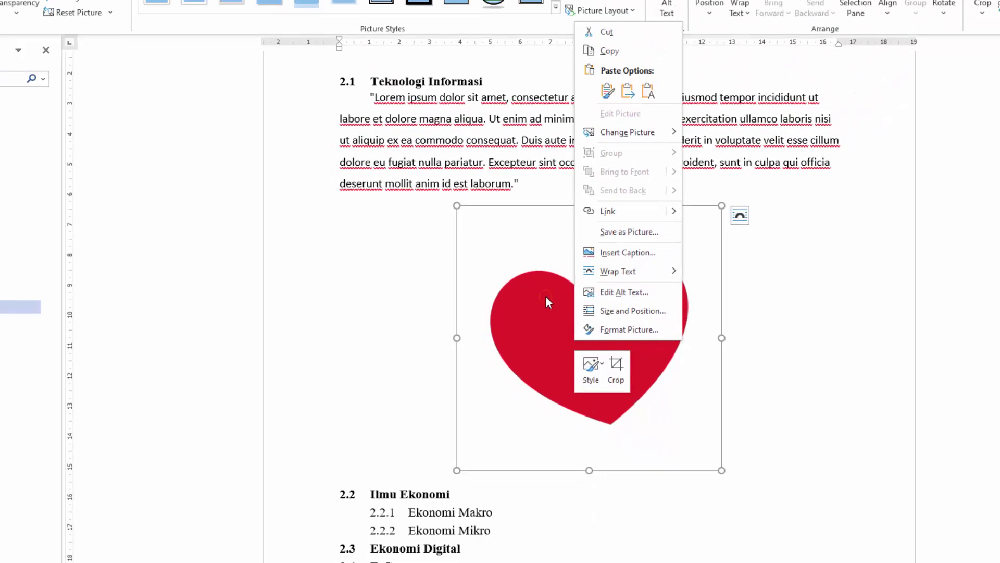
left_click(520, 298)
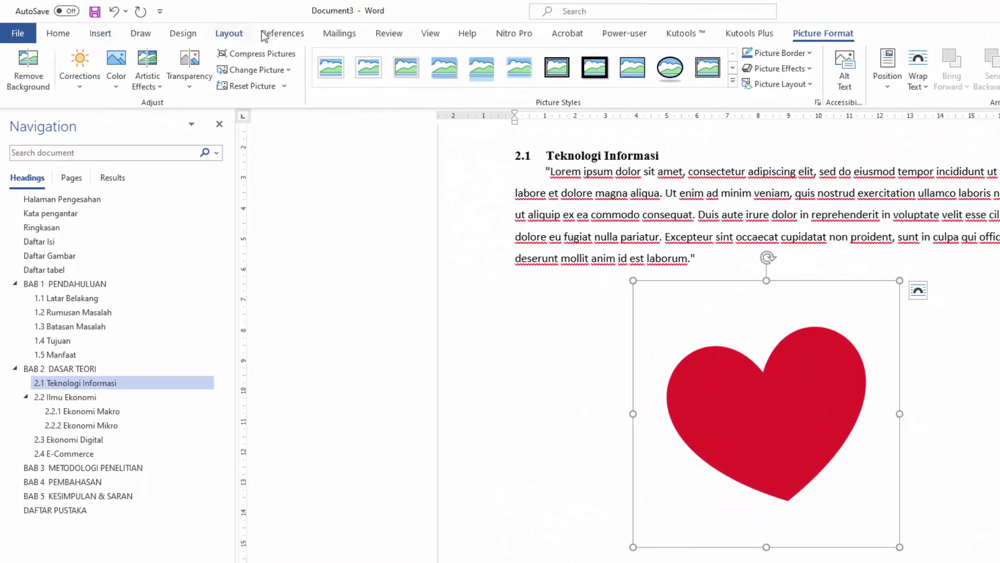
left_click(260, 35)
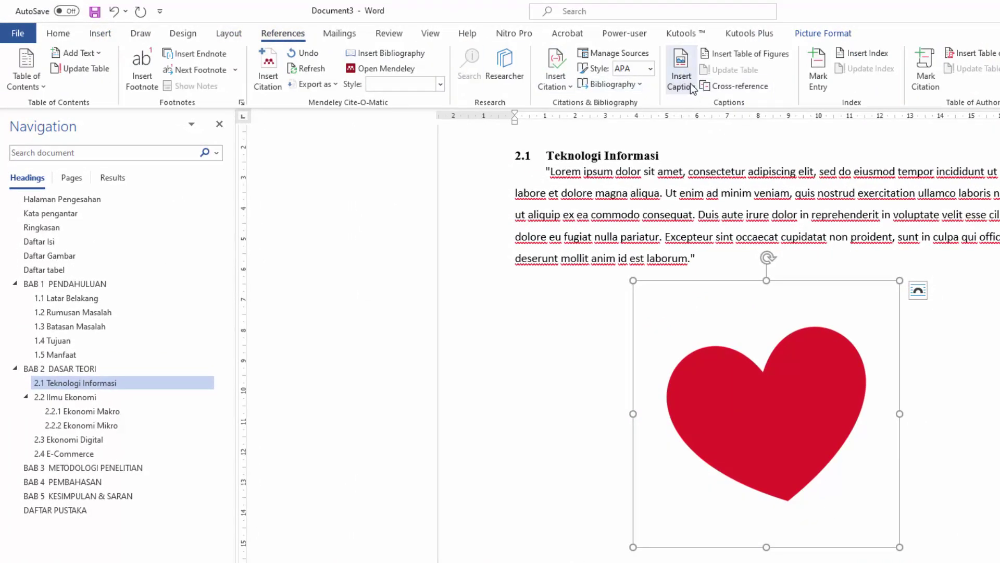
right_click(788, 345)
left_click(775, 403)
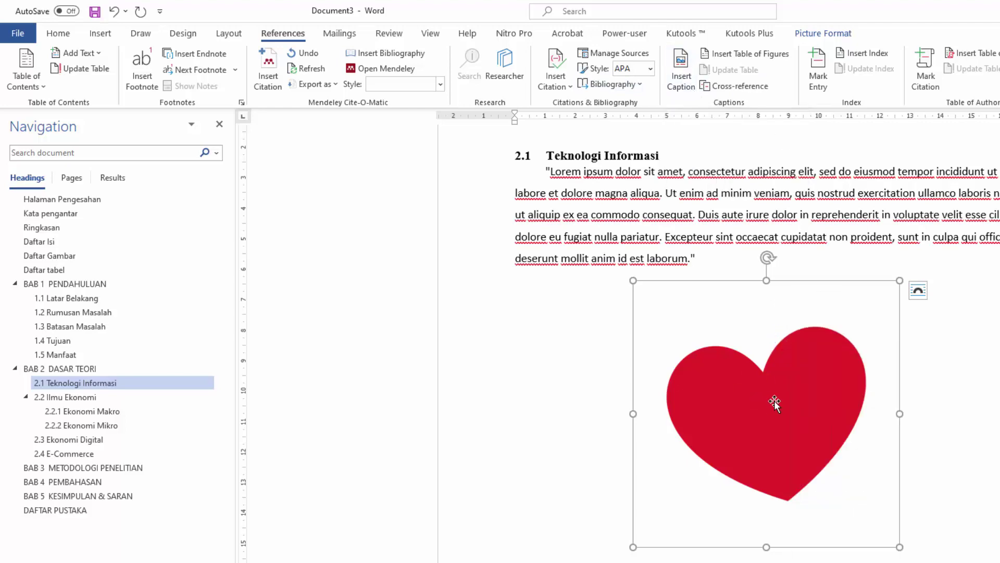
Step: Start a caption for the heart picture with a new Gambar label, numbered 1, 2, 3 with the Heading 1 chapter number and a period separator
right_click(788, 404)
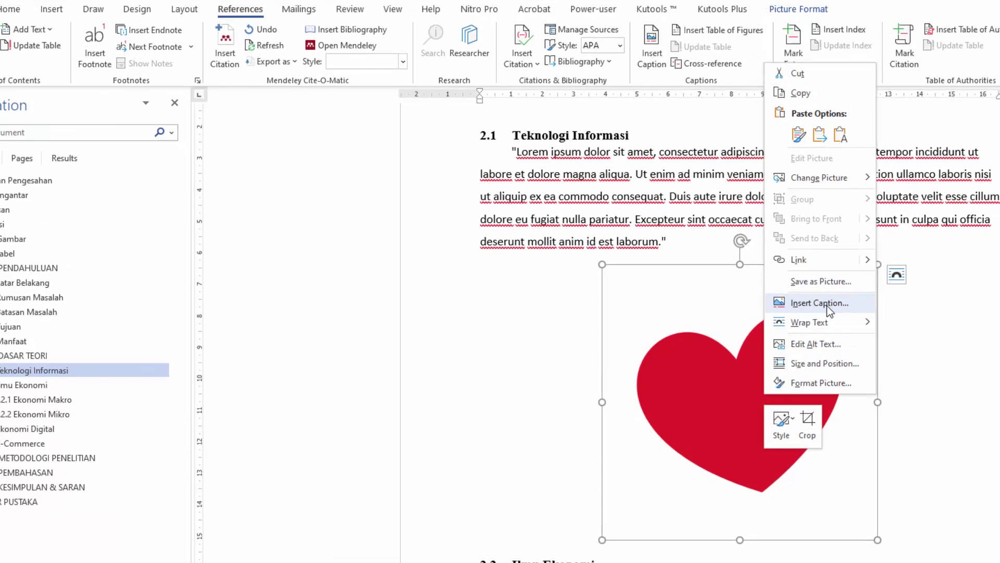
left_click(827, 303)
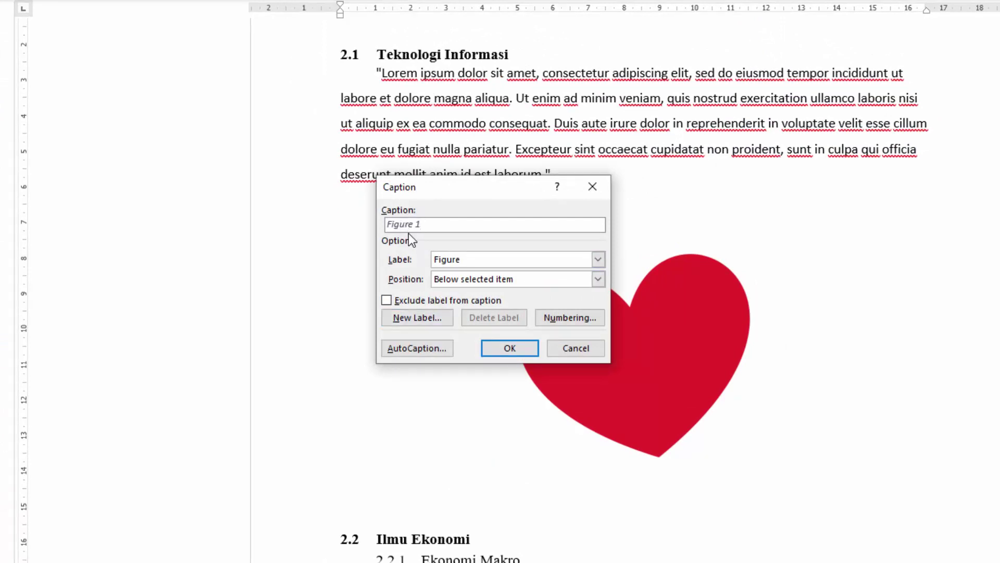
left_click(417, 323)
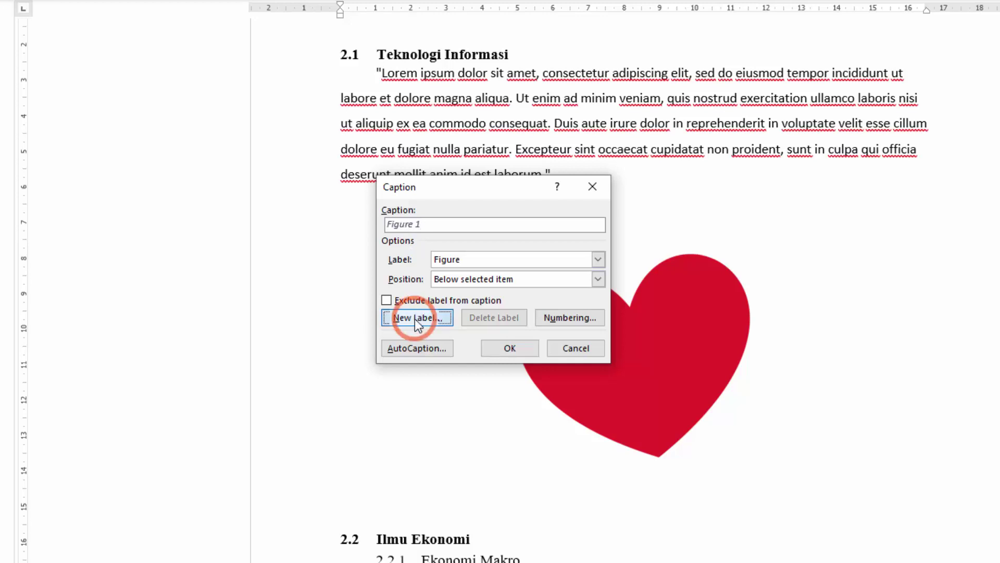
left_click(472, 275)
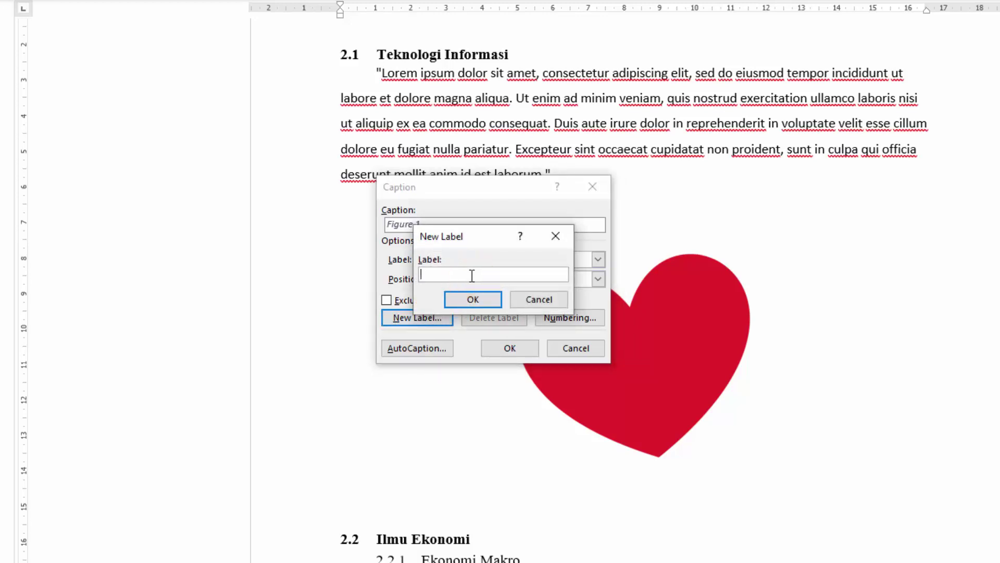
type("Gambar")
left_click(468, 299)
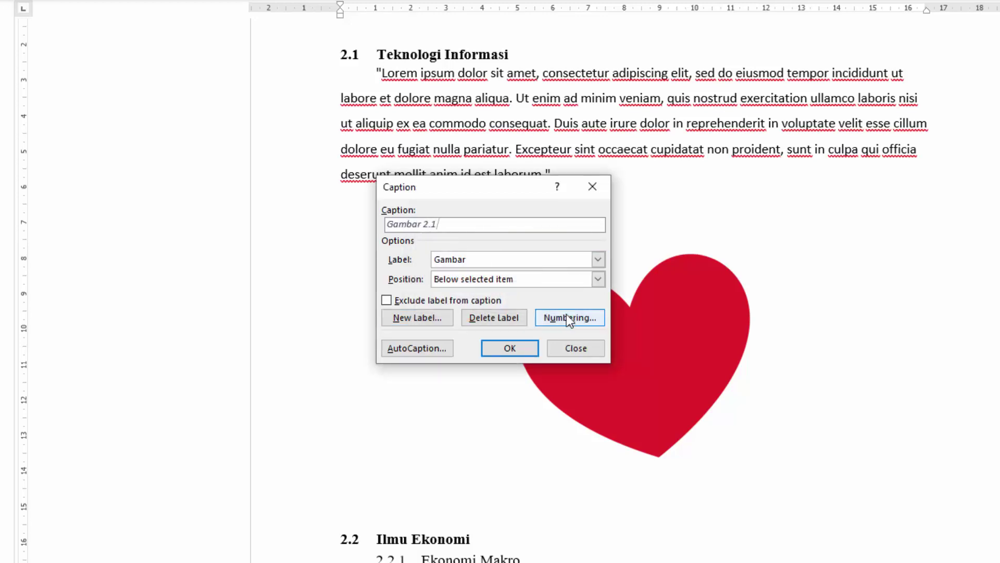
left_click(597, 324)
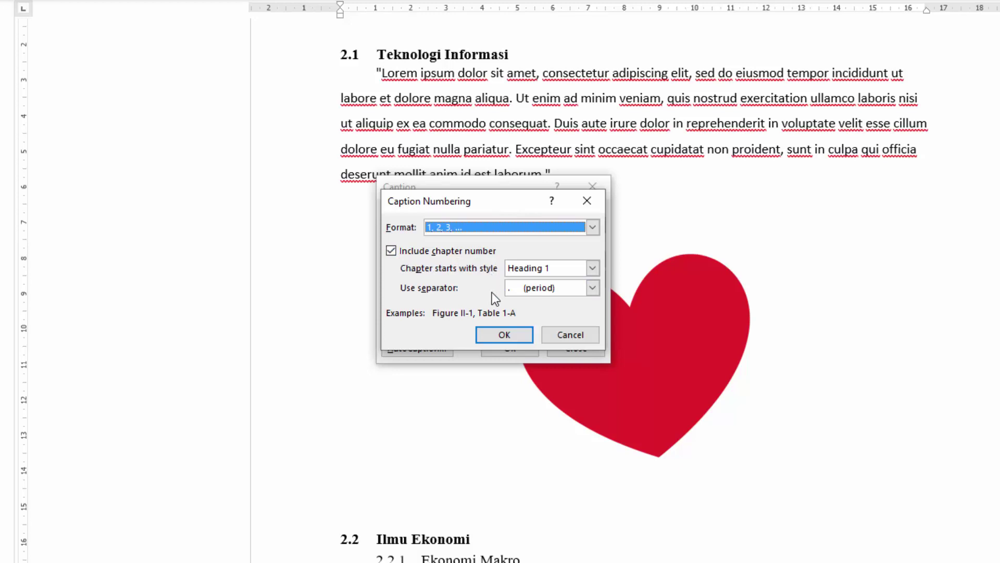
left_click(496, 330)
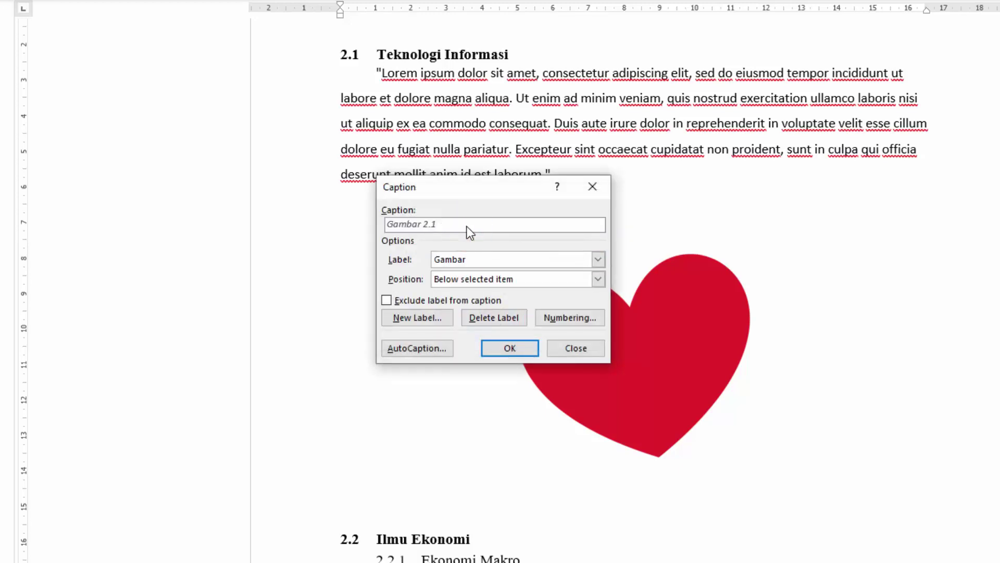
Step: Add the title Buah Hati after the number and insert the caption Gambar 2.1 Buah Hati below the picture
type("gambar")
double_click(467, 227)
type("buah Hati")
left_click(440, 225)
key("Delete")
type("B")
left_click(515, 353)
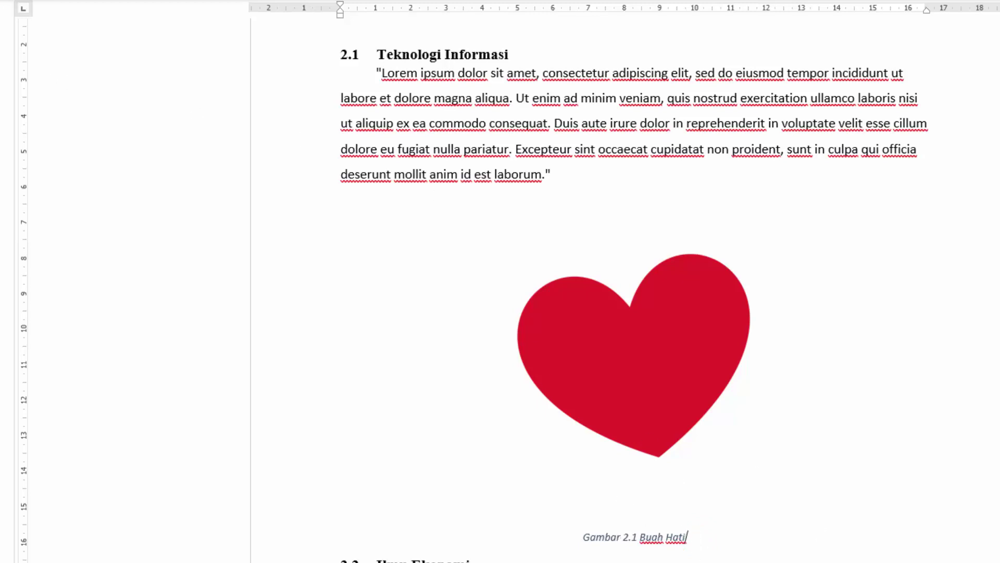
Step: Open the Caption style for modification and set its font color to black
left_click(57, 38)
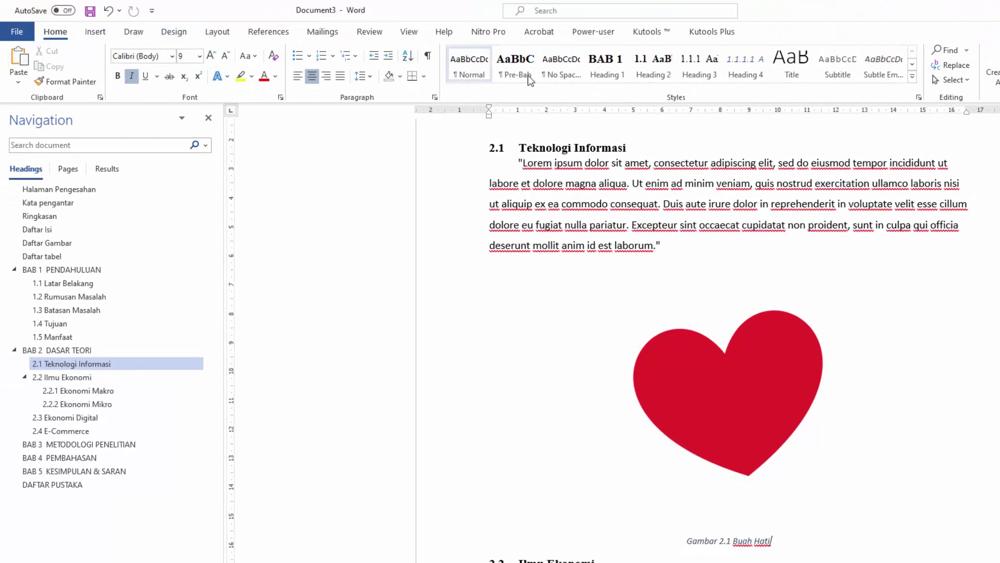
left_click(913, 77)
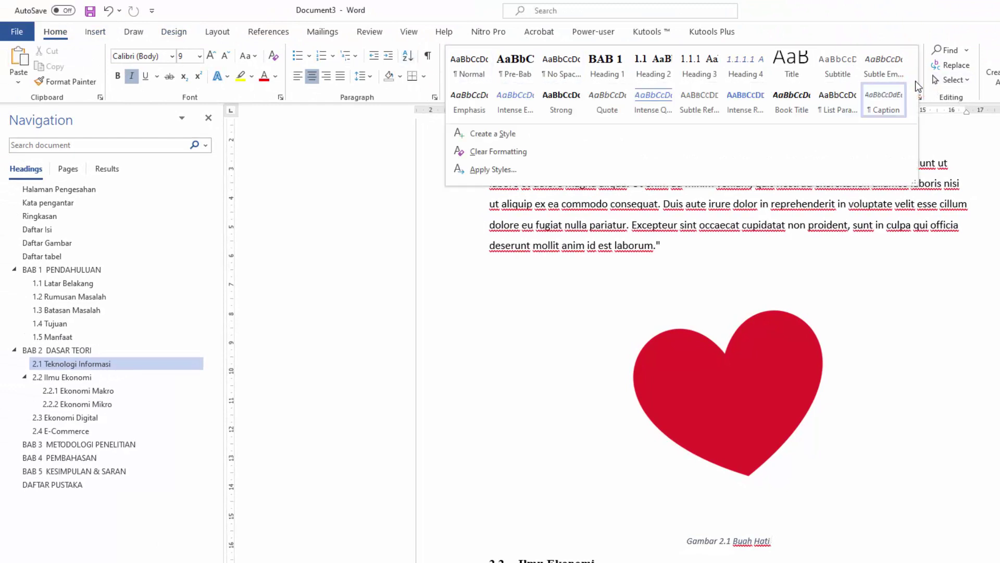
right_click(890, 111)
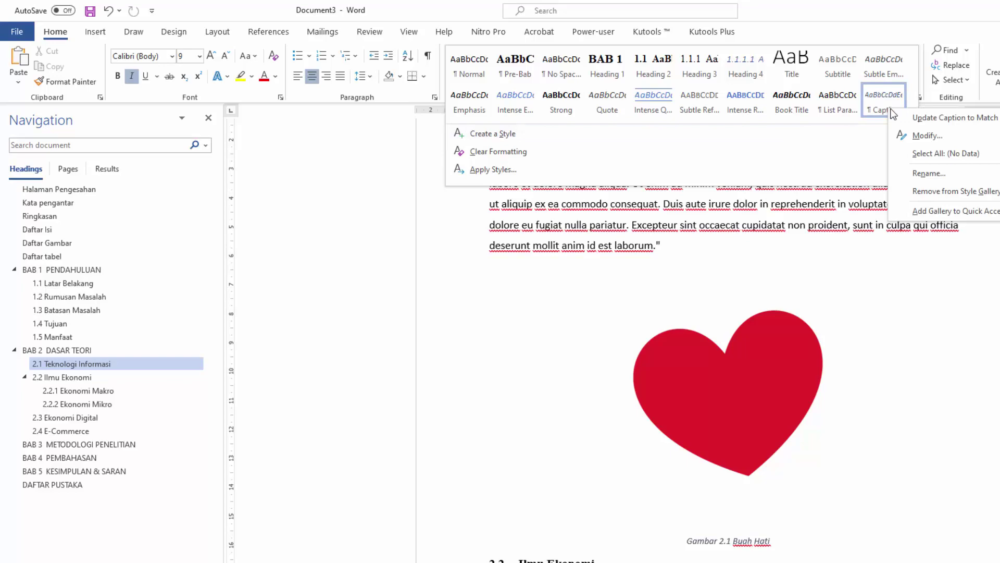
left_click(940, 134)
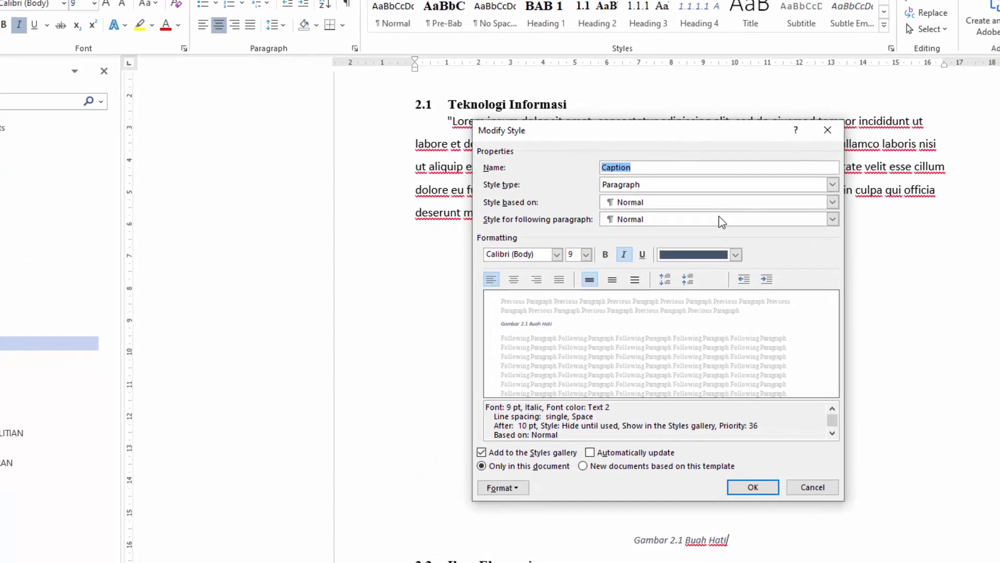
left_click(660, 272)
left_click(596, 273)
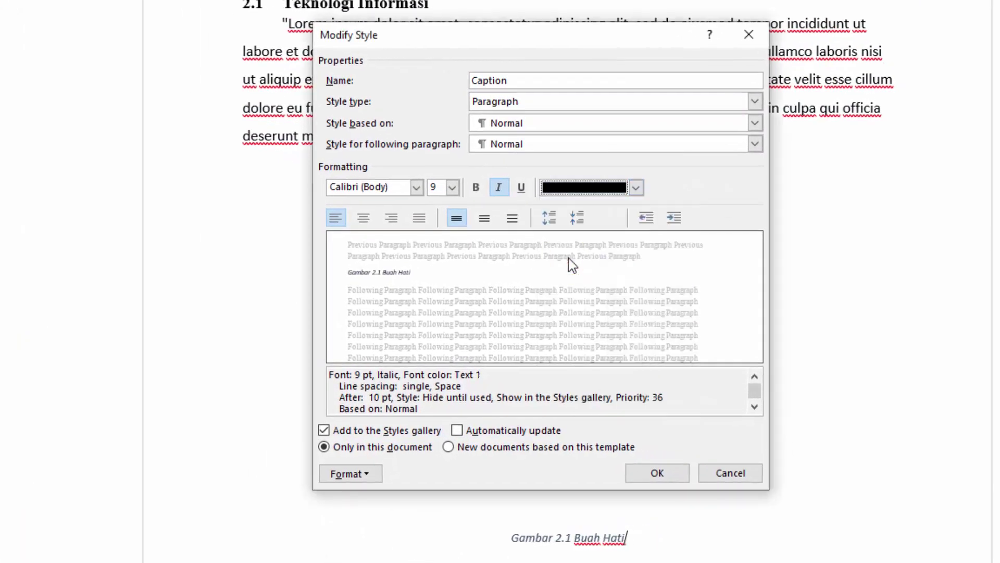
Step: Set the Caption style to Times New Roman, 10 pt, without italics, and apply the style changes
left_click(417, 187)
left_click(364, 240)
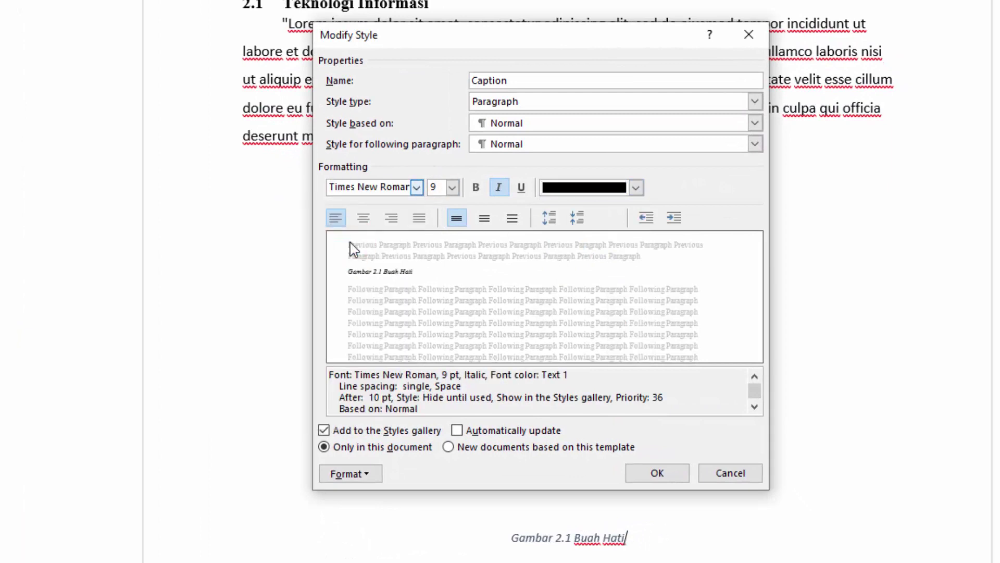
left_click(452, 188)
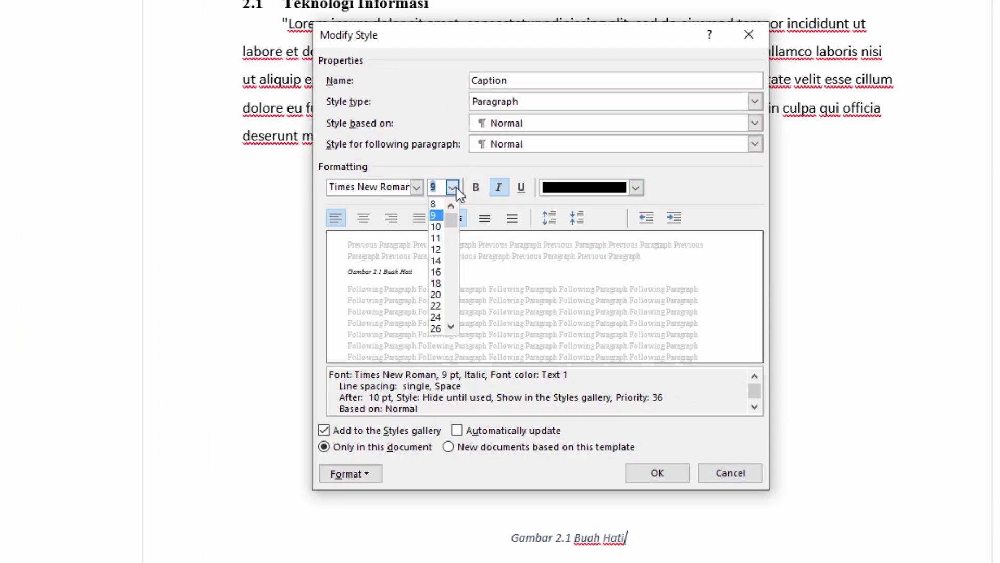
left_click(438, 228)
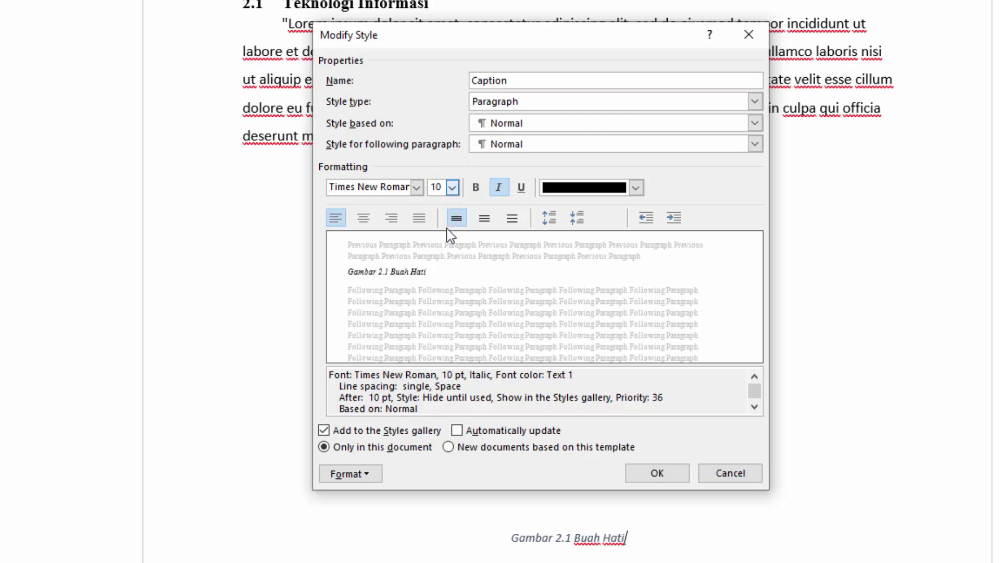
left_click(499, 188)
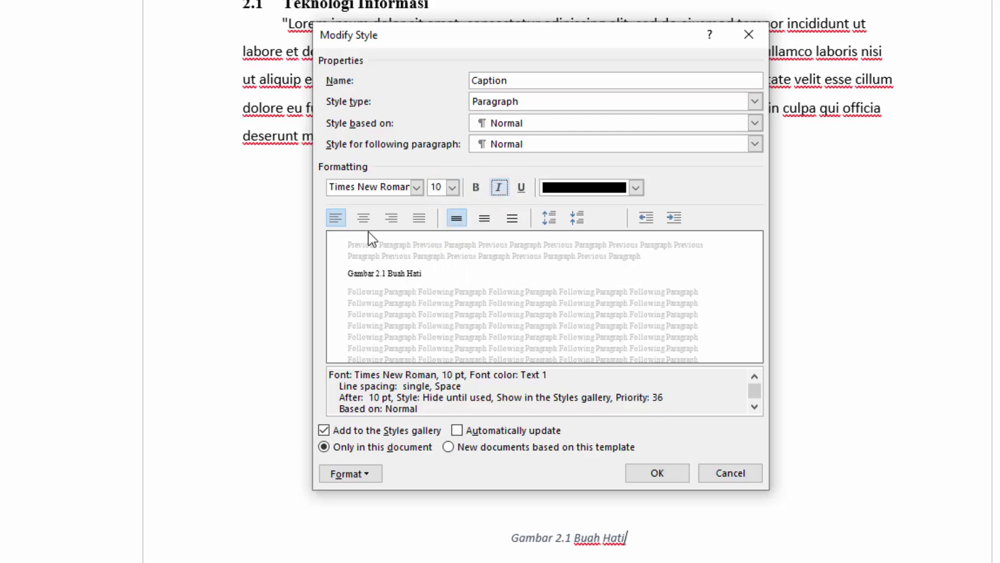
left_click(660, 473)
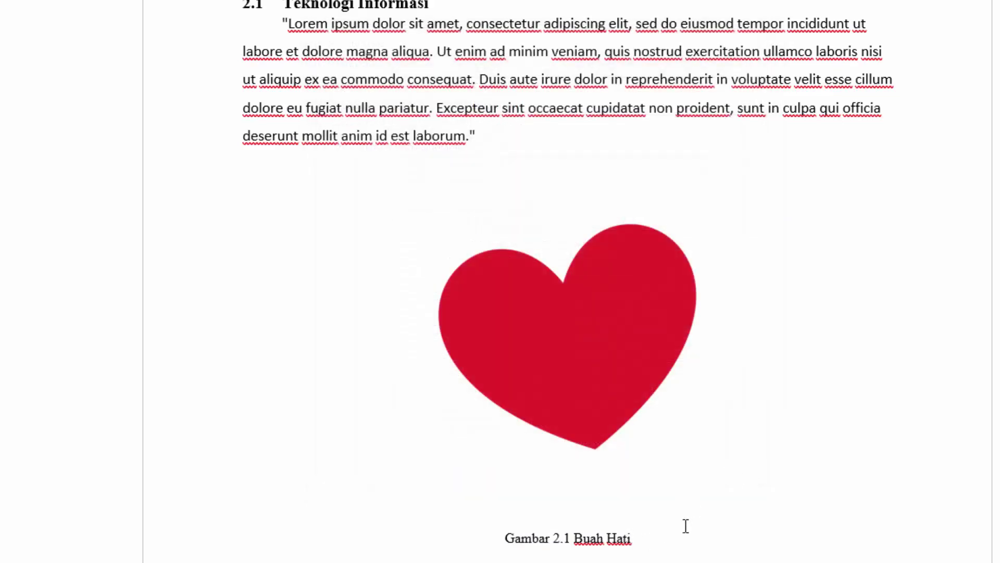
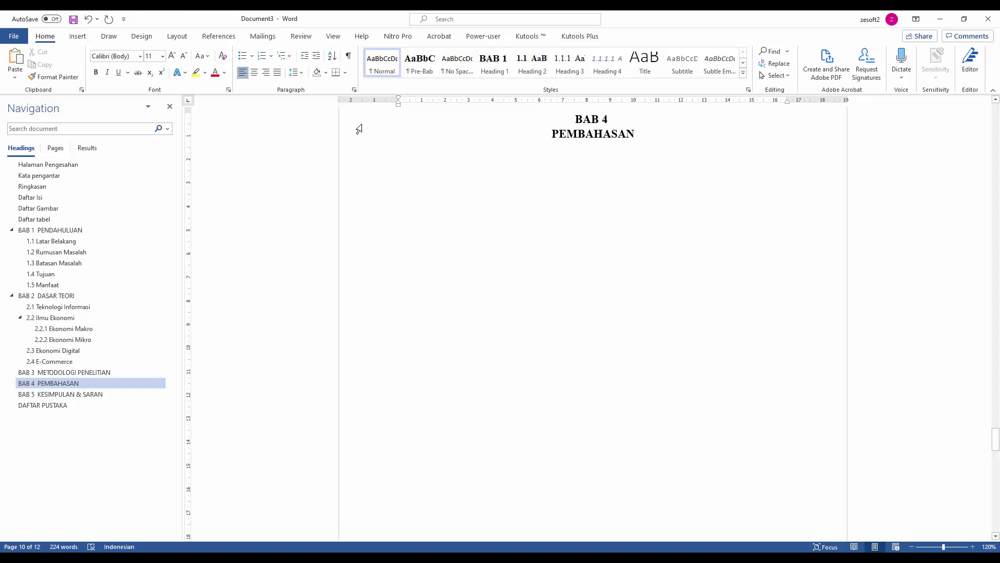
Step: Insert a table with three columns and four rows below the BAB 4 PEMBAHASAN heading
left_click(78, 38)
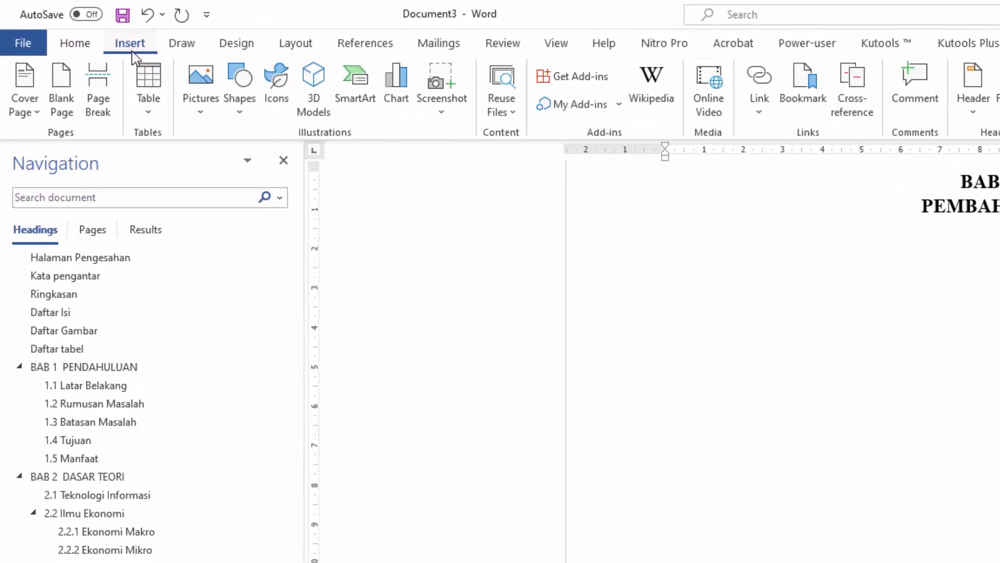
left_click(150, 111)
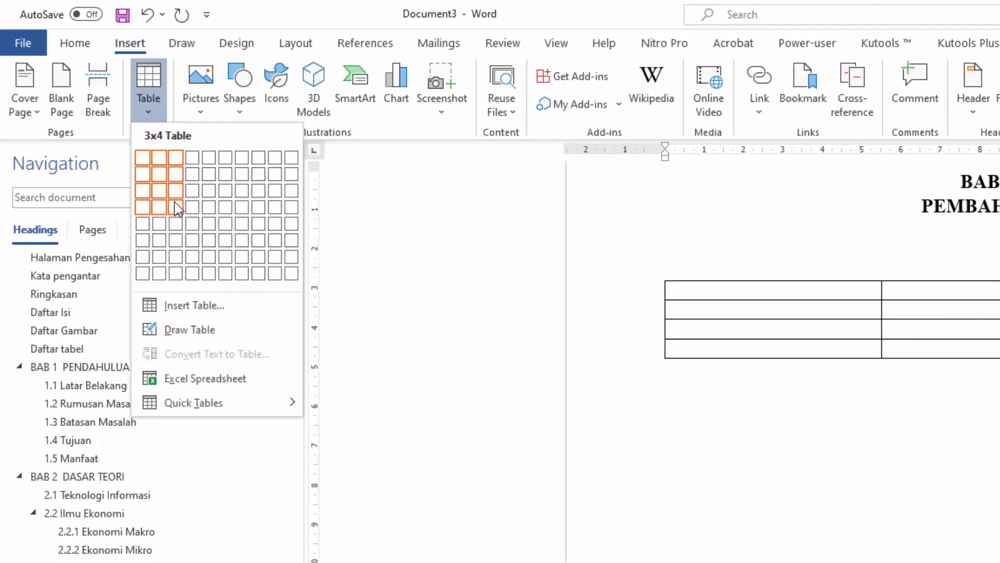
left_click(174, 202)
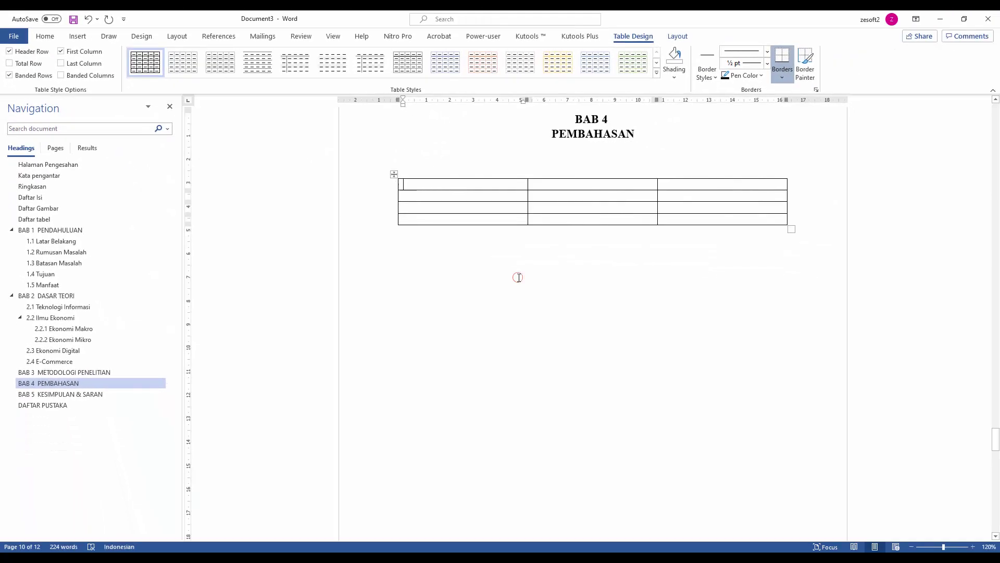
left_click(517, 277)
Step: Start a caption for the BAB 4 table and create a new label named Tabel for it
right_click(394, 174)
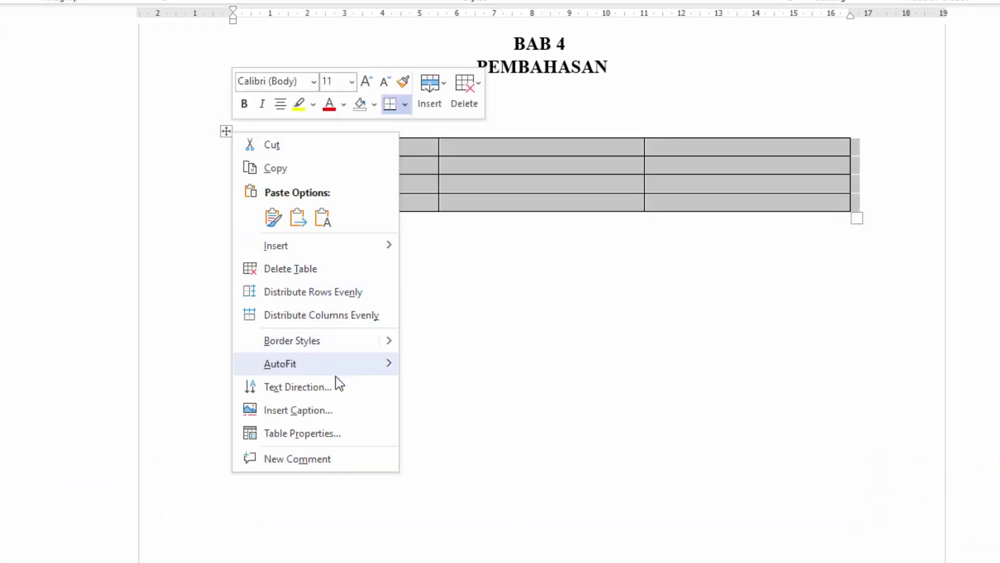
left_click(334, 409)
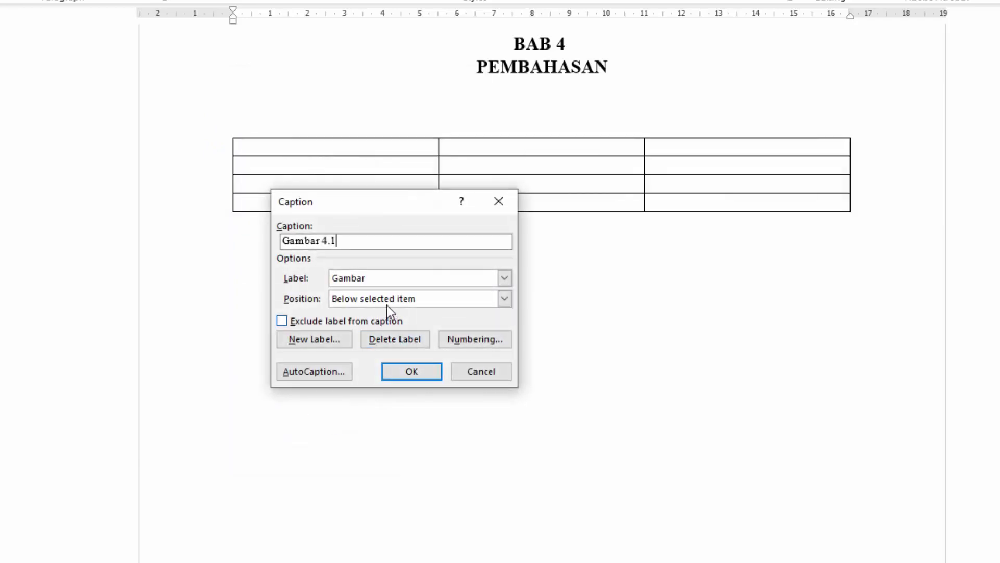
left_click(384, 280)
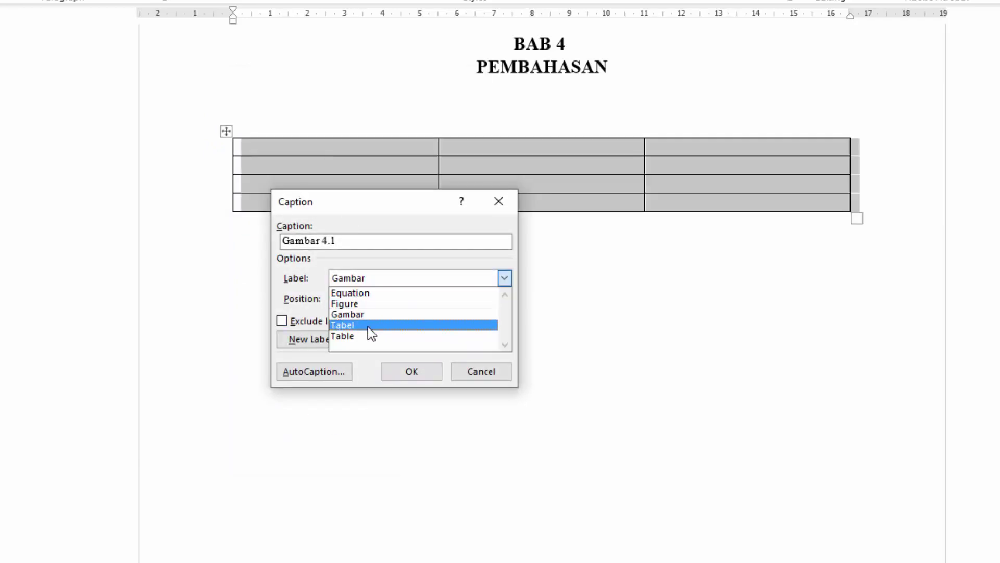
left_click(312, 350)
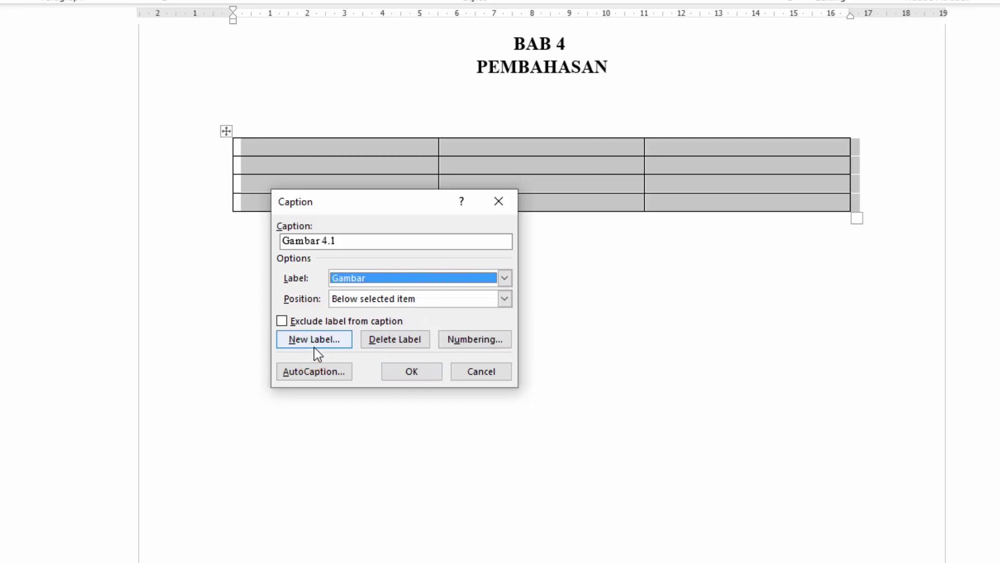
left_click(333, 339)
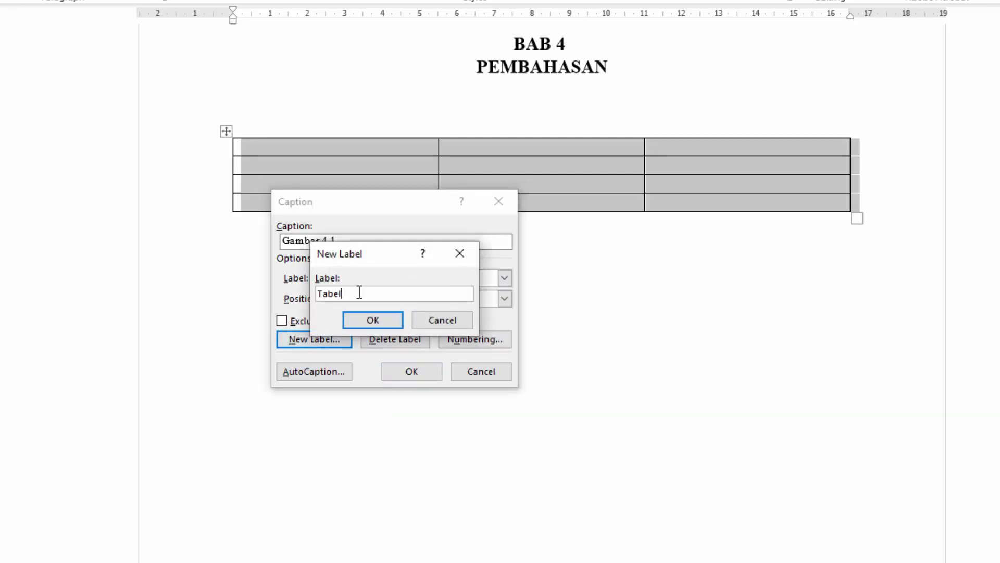
left_click(373, 320)
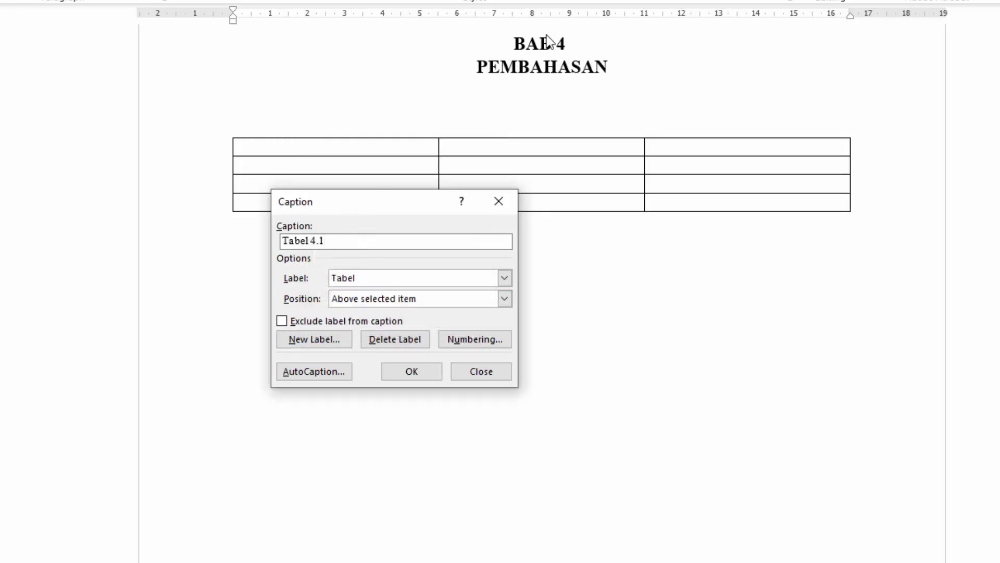
Step: Insert the caption Tabel 4.1 Data Objek Penelitian above the selected table and center it
left_click(358, 235)
type("Data Objek penelitian")
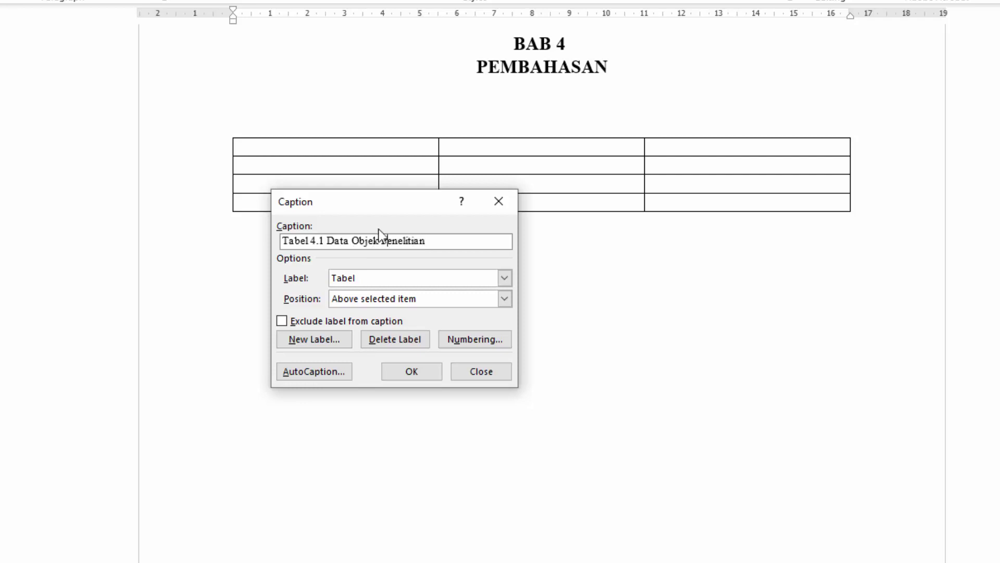
left_click(342, 301)
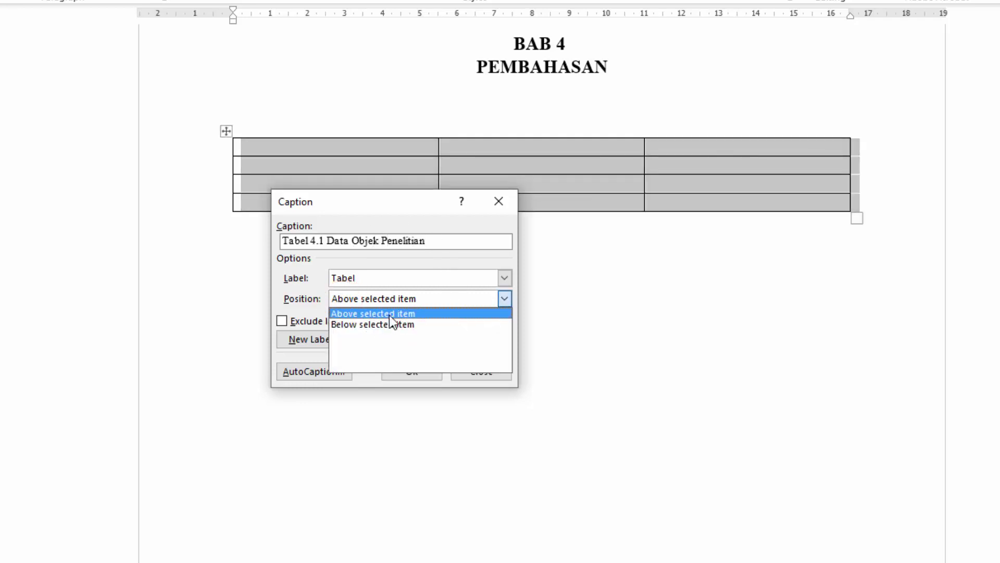
left_click(384, 313)
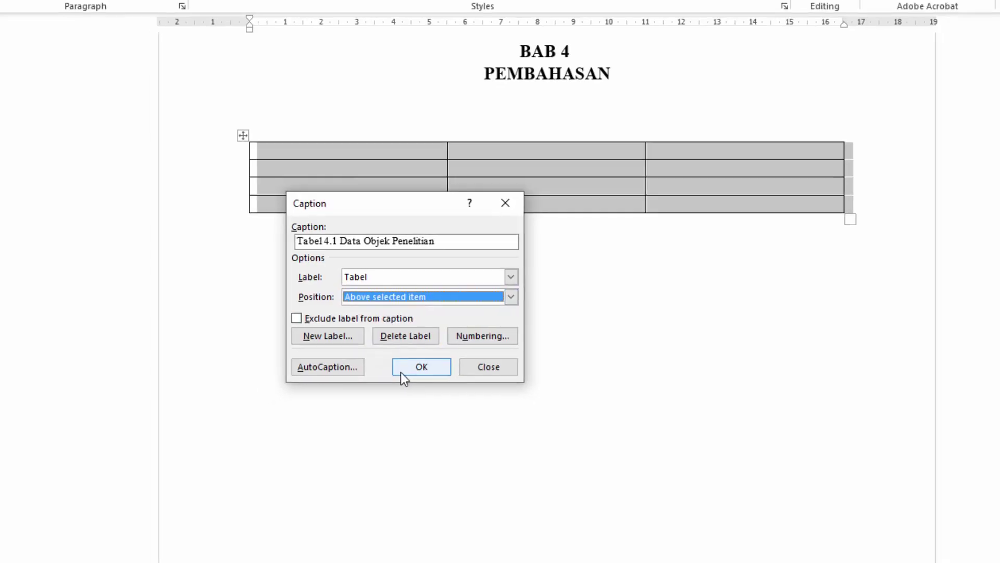
left_click(411, 370)
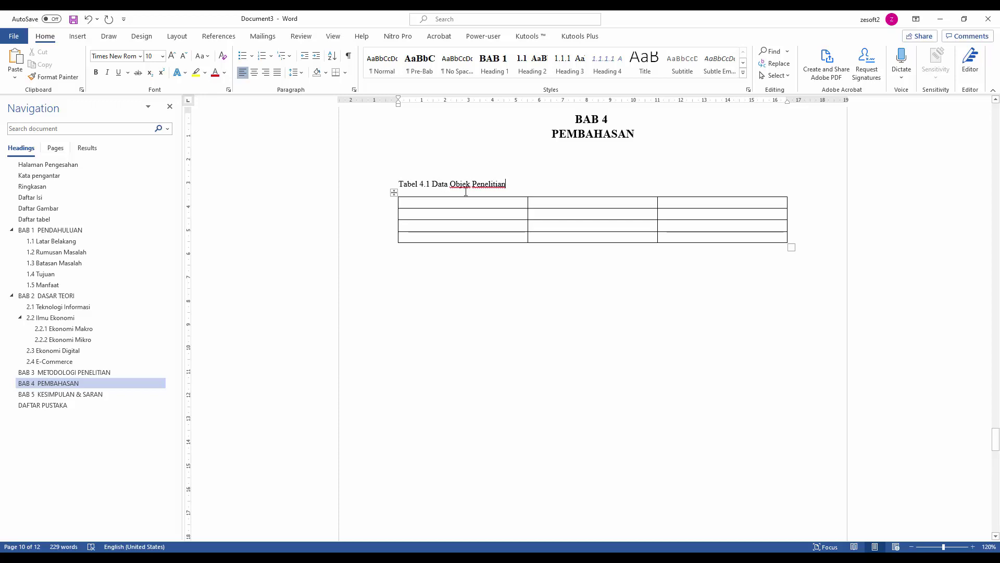
key("ctrl+e")
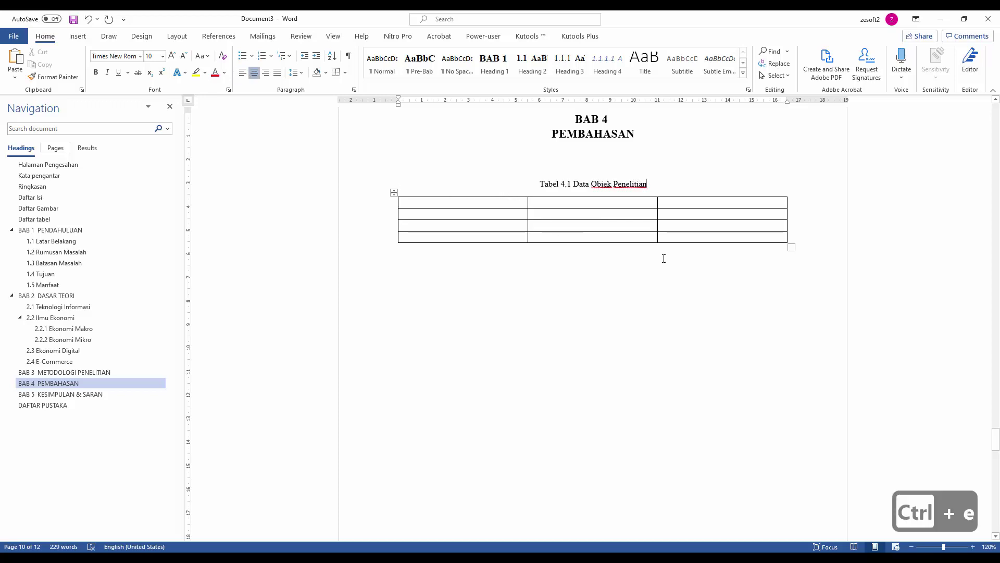
left_click(803, 257)
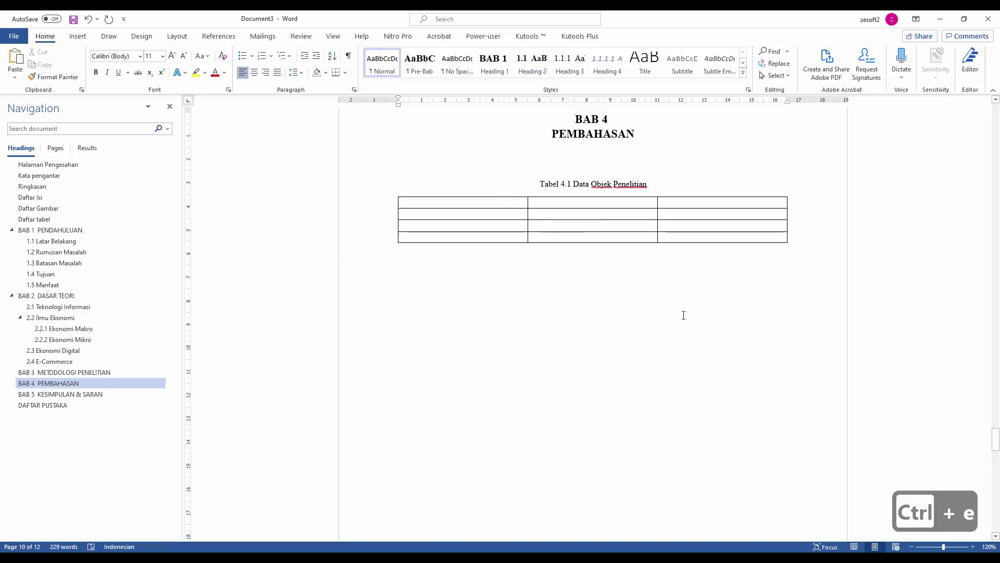
Step: Insert a table with two columns and four rows below the BAB 5 KESIMPULAN & SARAN heading
scroll(683, 314, "down", 15)
left_click(688, 336)
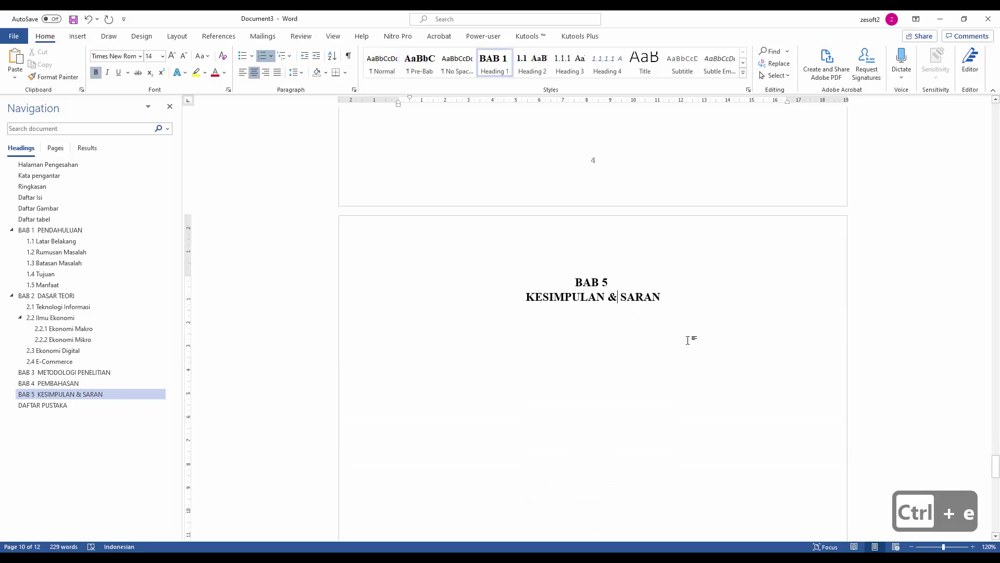
left_click(699, 308)
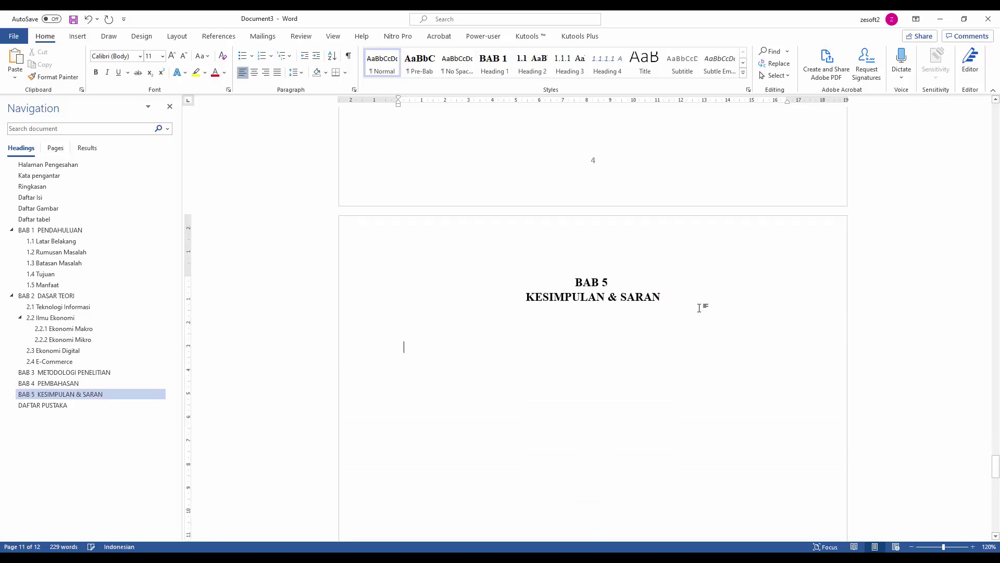
left_click(77, 36)
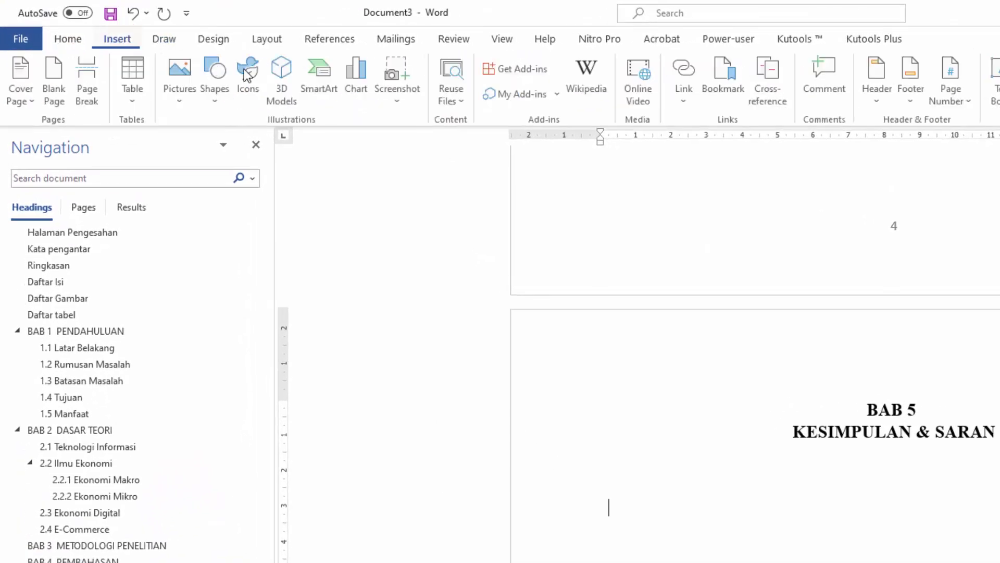
left_click(134, 101)
left_click(146, 193)
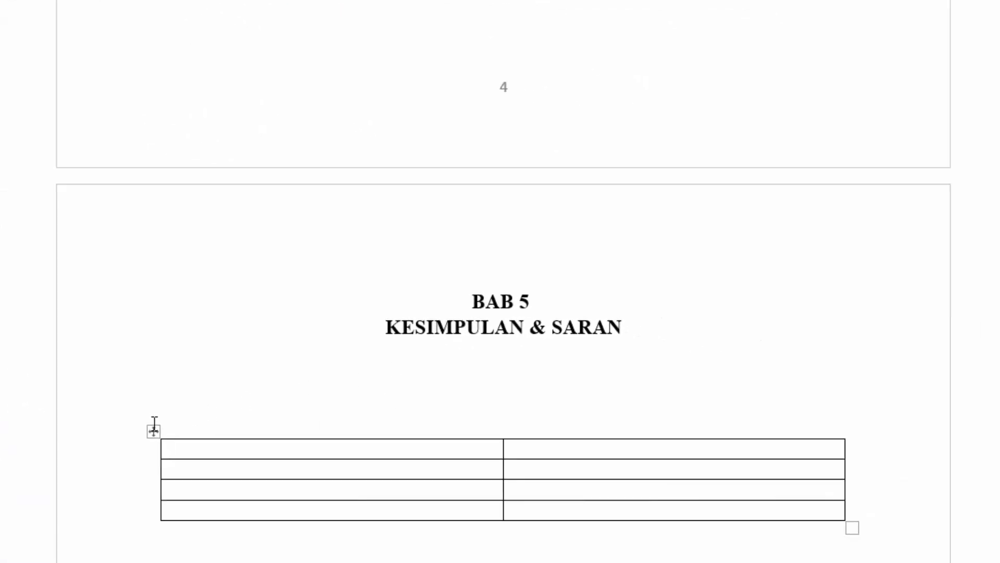
Step: Add a caption with the Tabel label and the title Hasil Penelitian above the BAB 5 table
left_click(153, 431)
right_click(153, 431)
key("Escape")
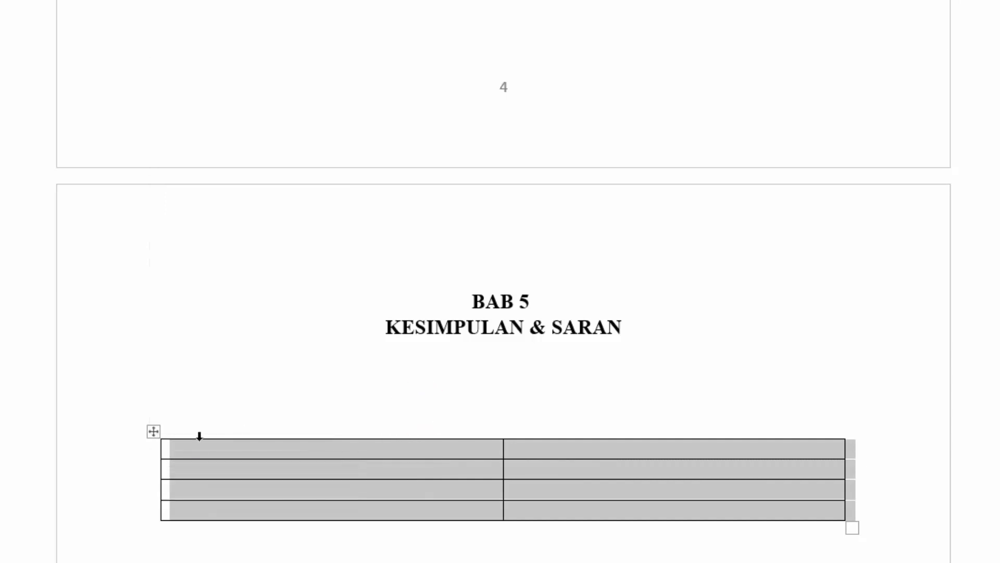
left_click(152, 431)
right_click(152, 431)
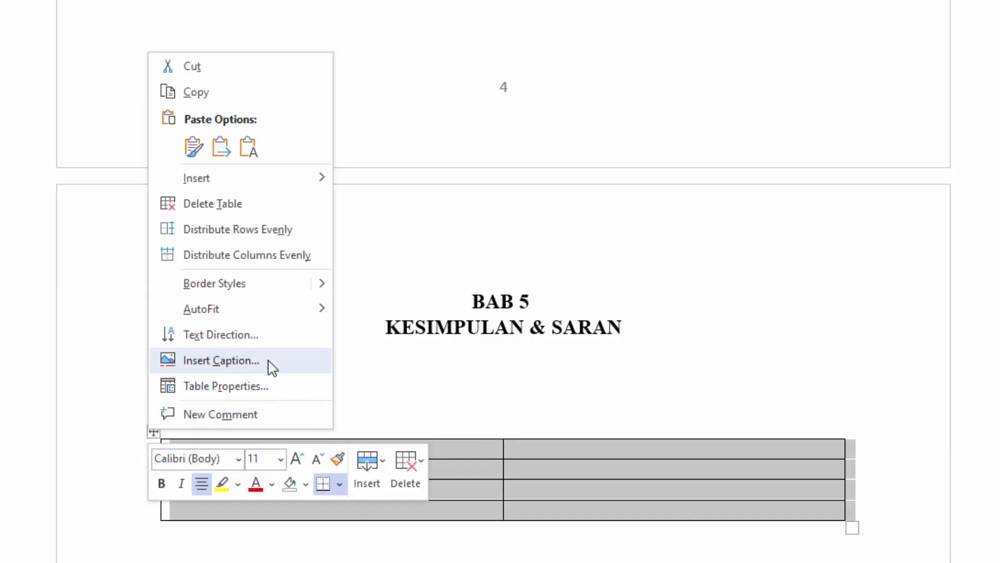
left_click(221, 360)
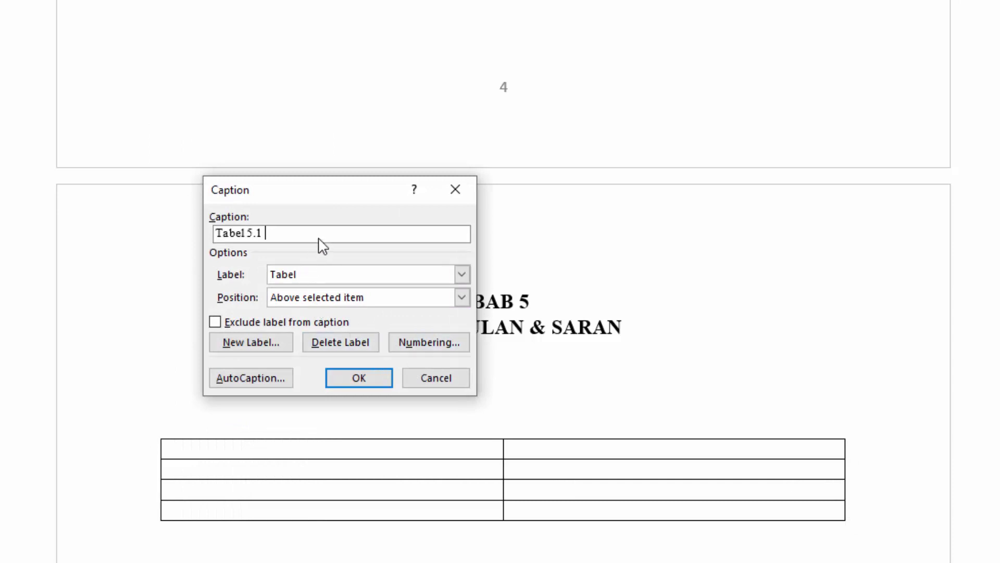
key("BackSpace")
type("Hasil Penelitian")
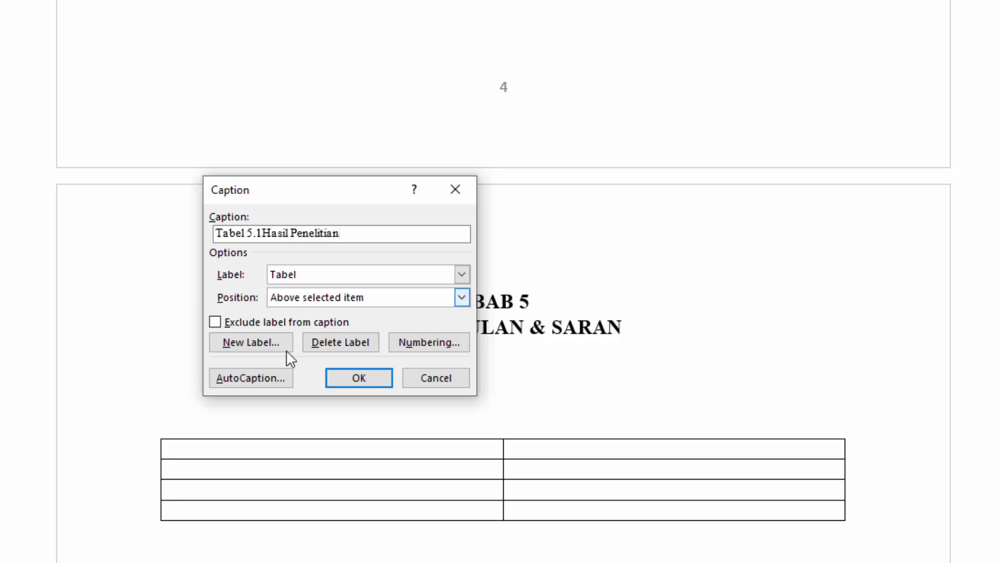
left_click(359, 377)
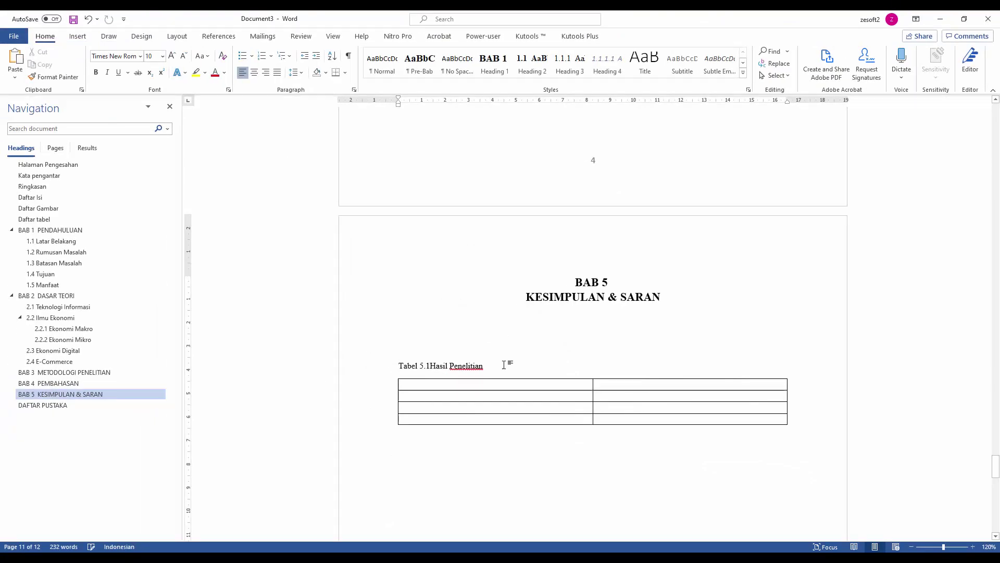
Step: Center the BAB 5 table caption and add the missing space between 5.1 and Hasil
key("ctrl+e")
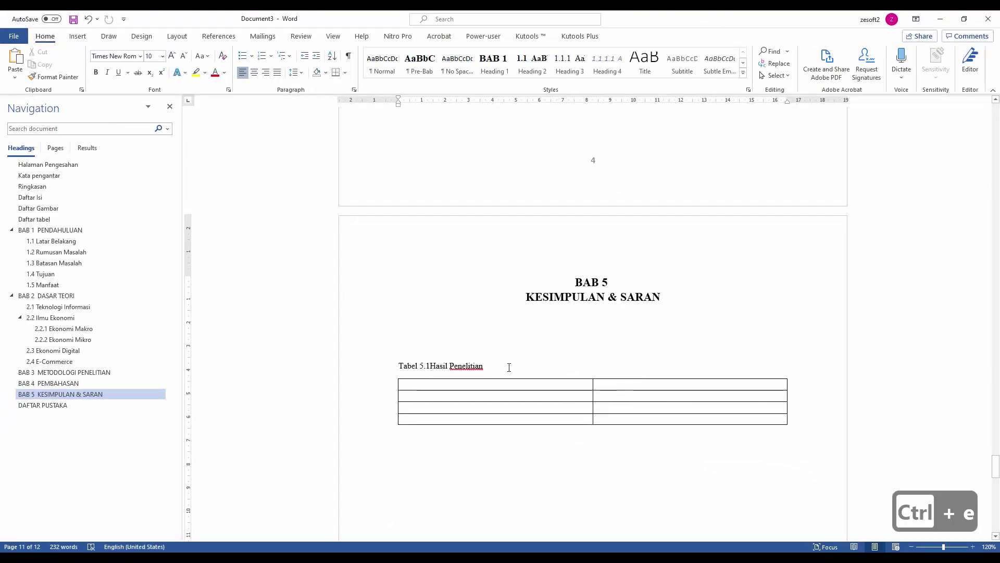
left_click(692, 459)
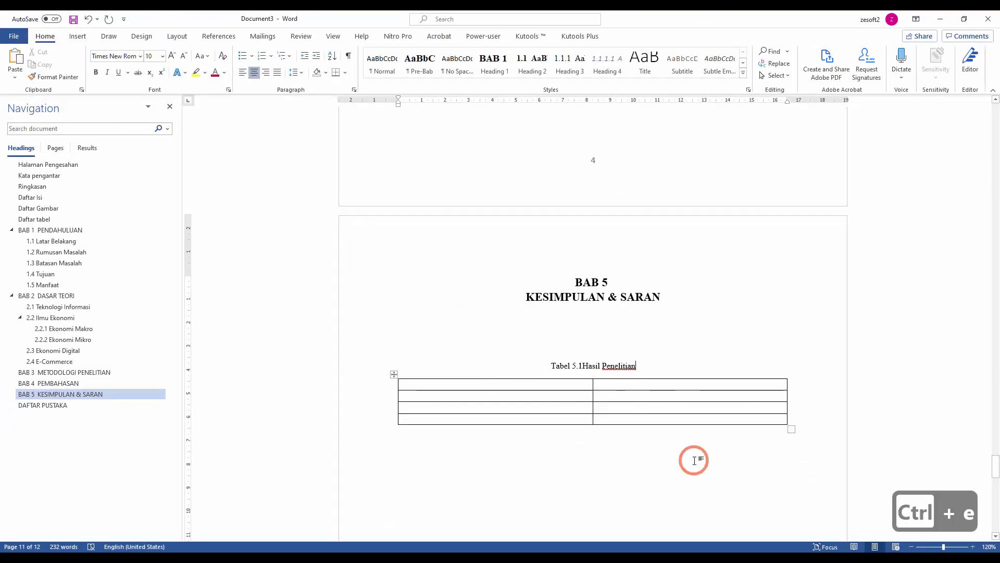
left_click(583, 366)
scroll(667, 445, "up", 1)
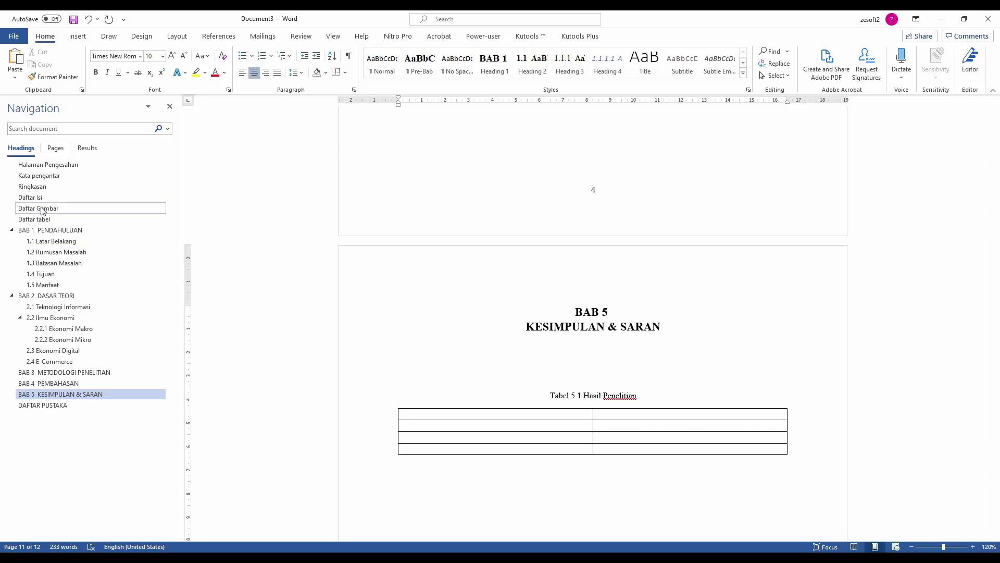
Step: Start a table of figures below the Daftar Gambar heading and set its Table of Figures style to Times New Roman, 12 pt
left_click(42, 208)
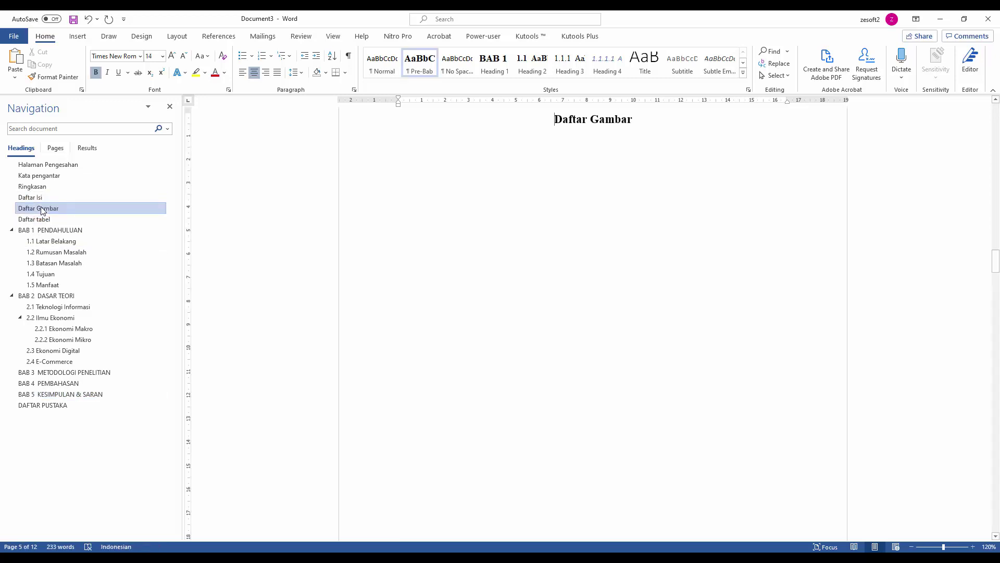
left_click(470, 155)
scroll(513, 196, "up", 1)
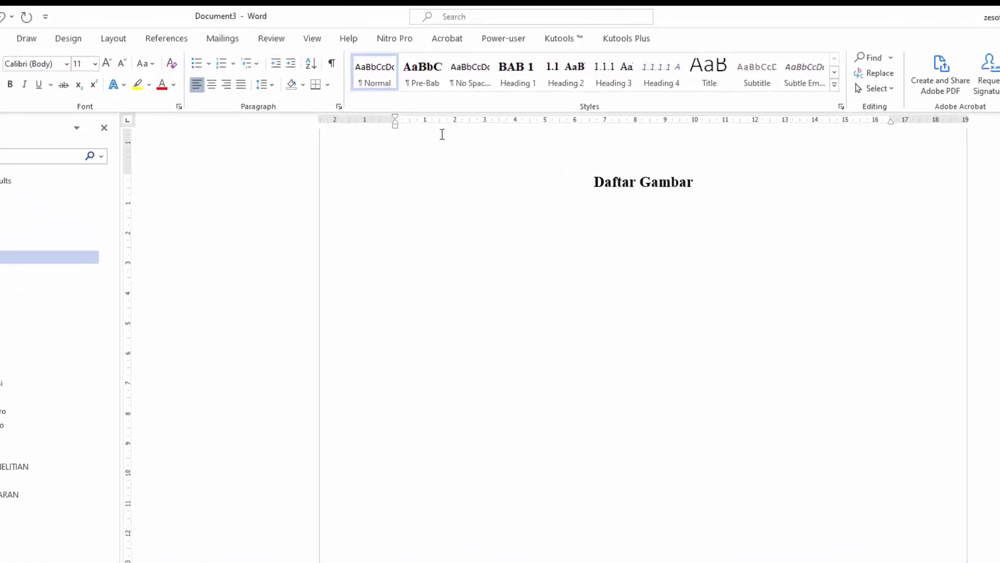
left_click(107, 41)
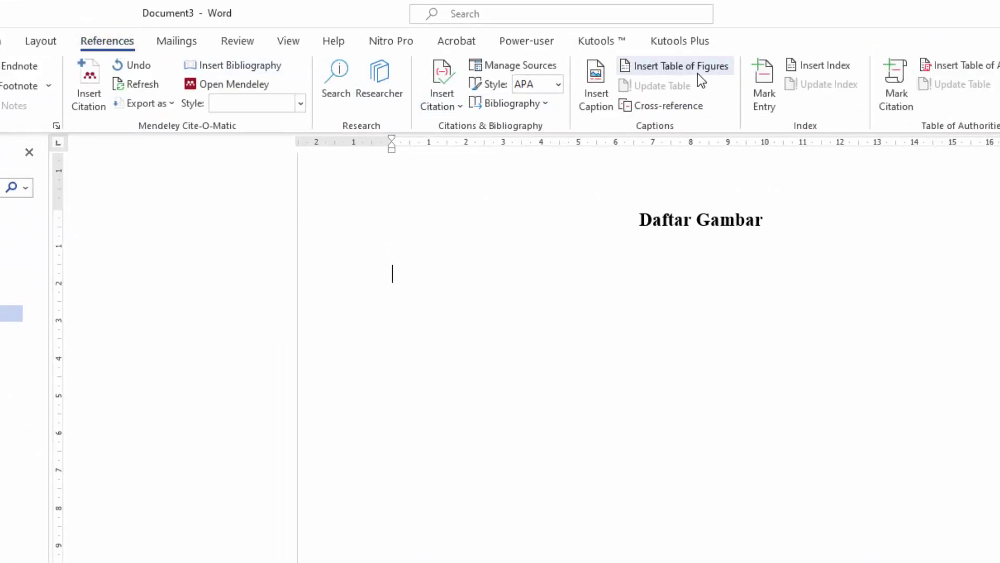
left_click(698, 73)
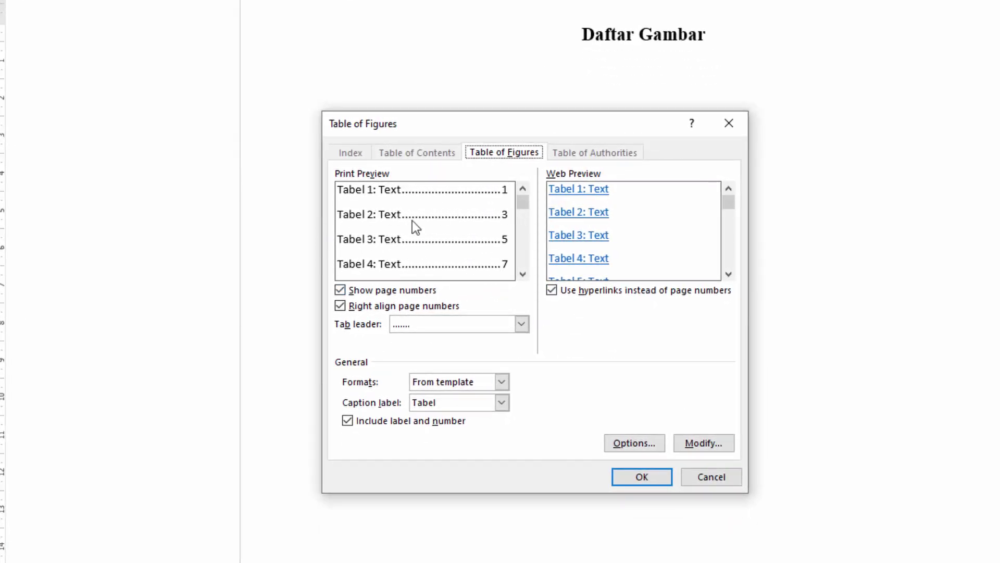
left_click(685, 441)
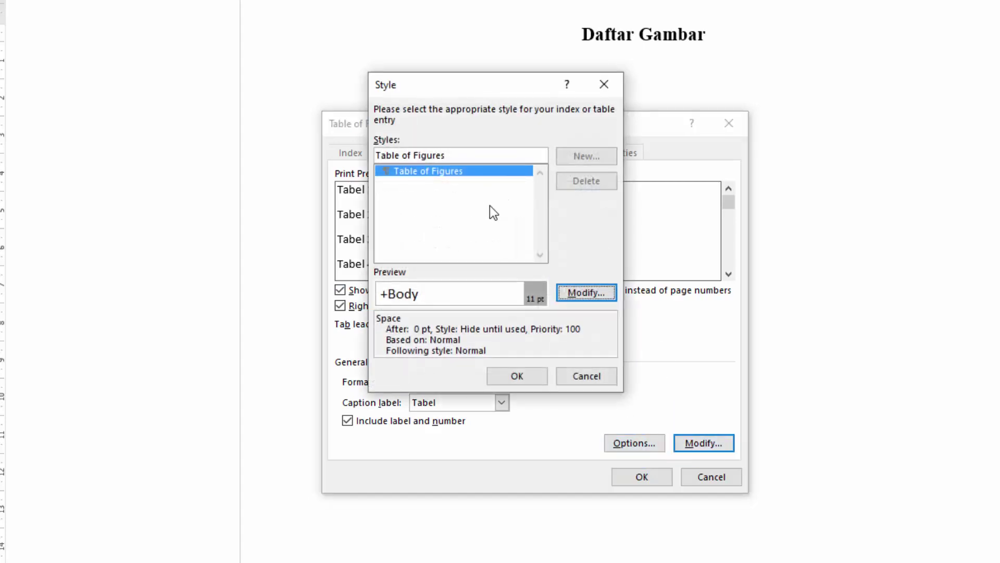
left_click(582, 291)
left_click(500, 181)
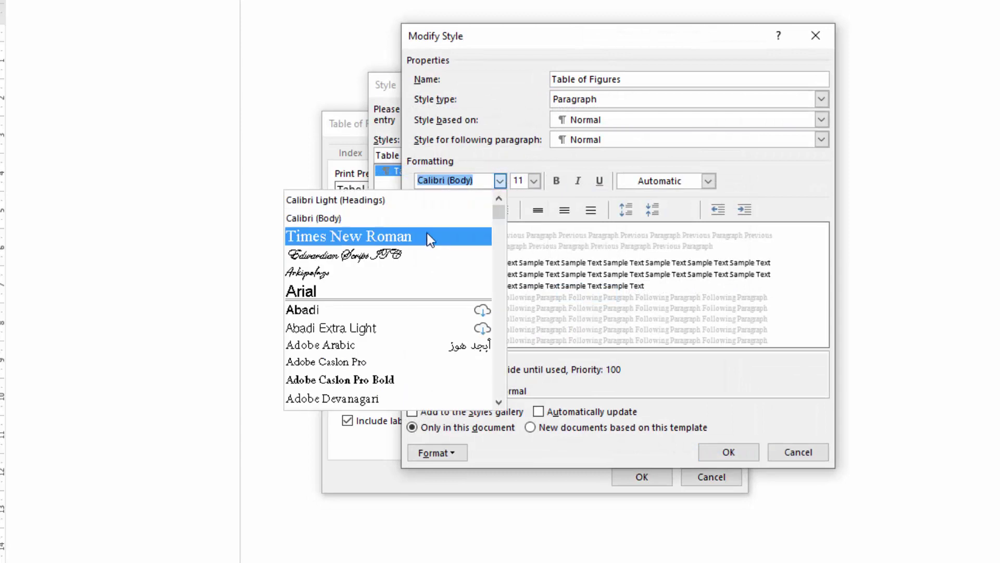
left_click(425, 233)
left_click(534, 180)
left_click(520, 240)
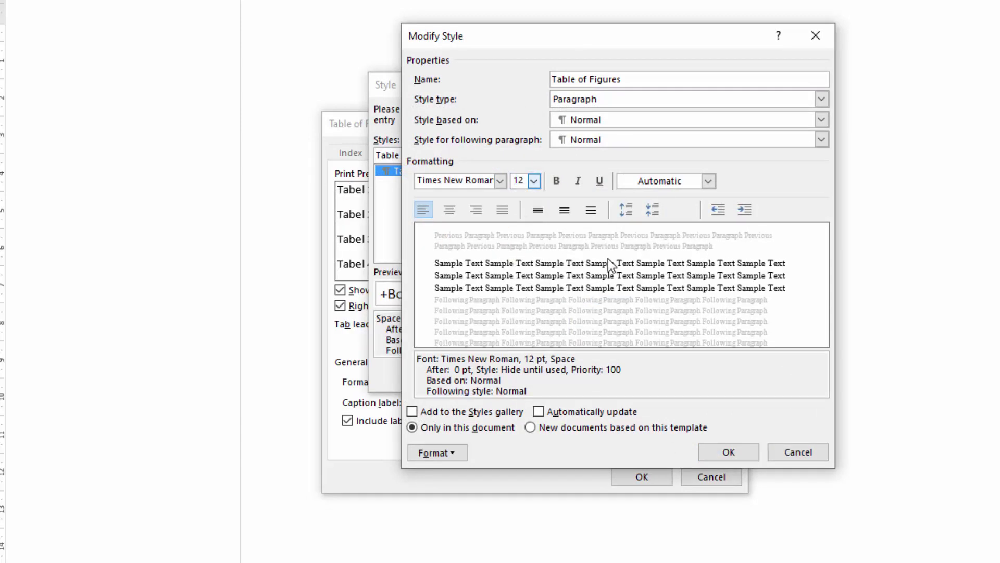
Step: Set the Table of Figures style's line spacing to 1.5 lines and confirm the style changes
left_click(461, 458)
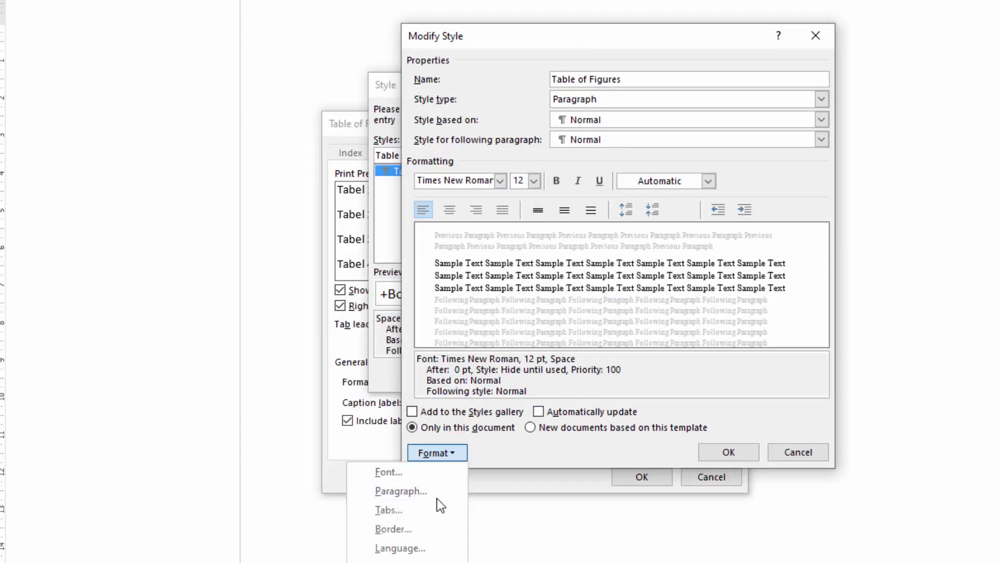
left_click(412, 491)
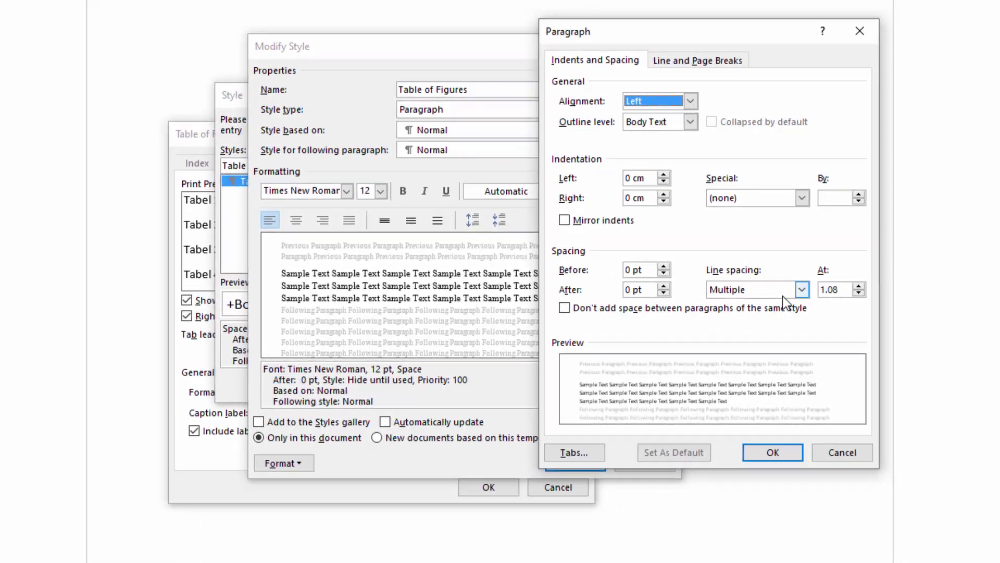
left_click(782, 295)
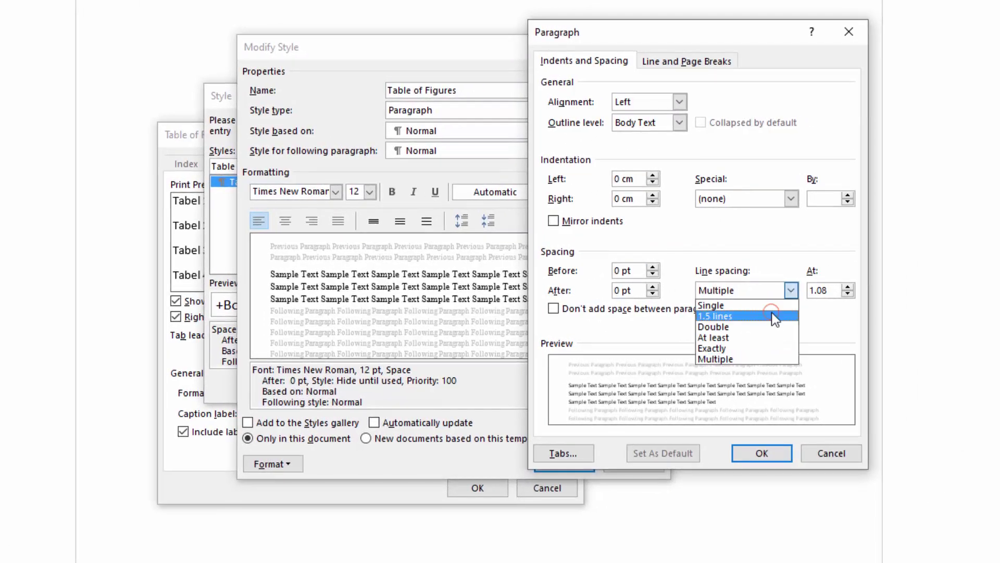
left_click(782, 313)
left_click(759, 453)
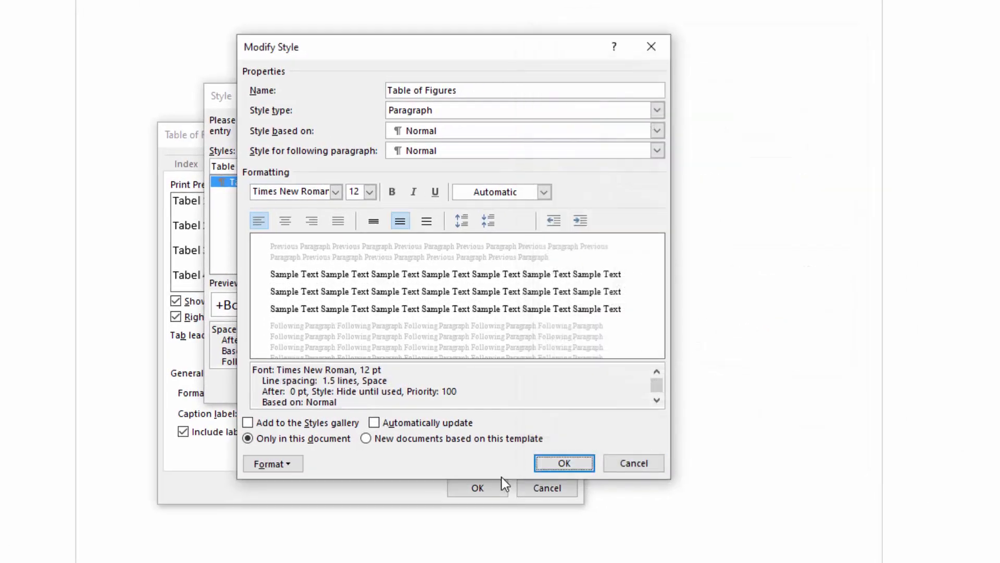
left_click(564, 463)
left_click(379, 388)
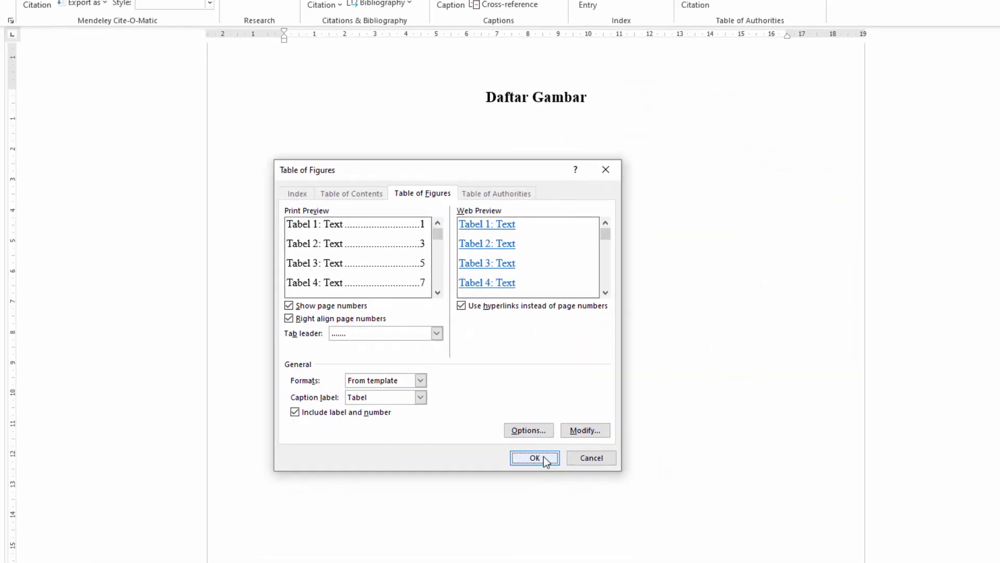
Step: Insert the list of Tabel captions below the Daftar Gambar heading
left_click(480, 489)
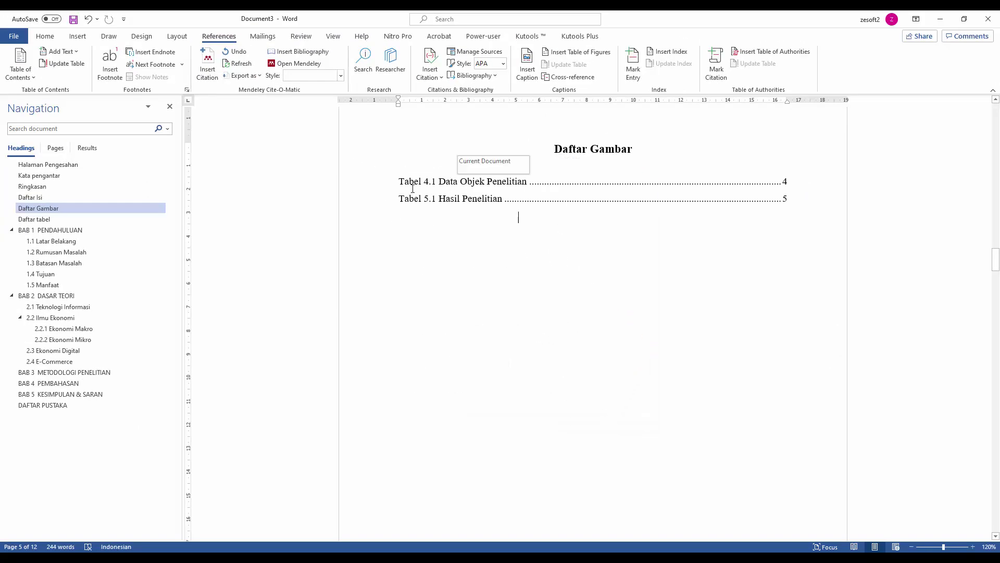
left_click(429, 181)
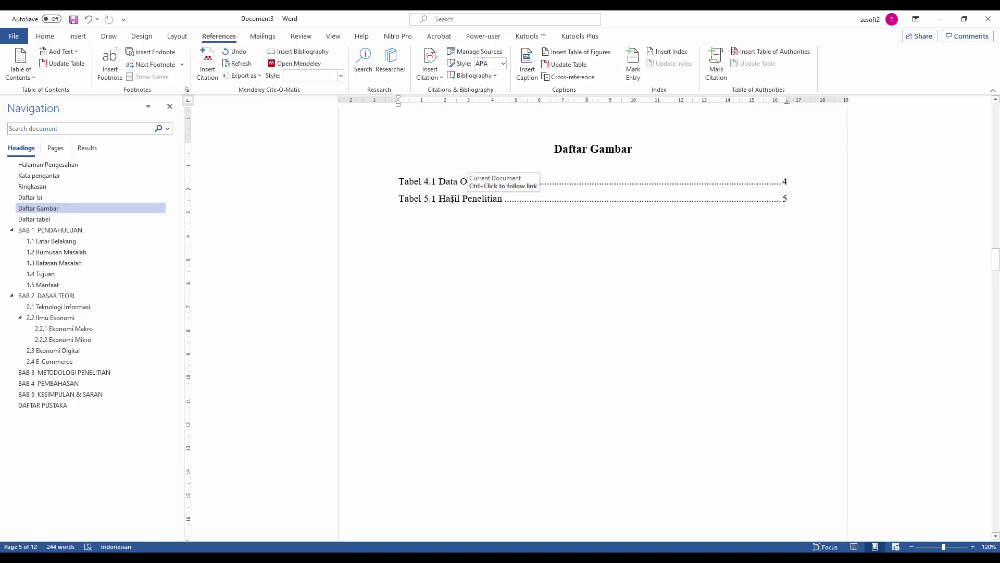
Step: Insert a table of figures with the Tabel caption label below the Daftar tabel heading, without replacing the existing list
left_click(47, 221)
left_click(508, 158)
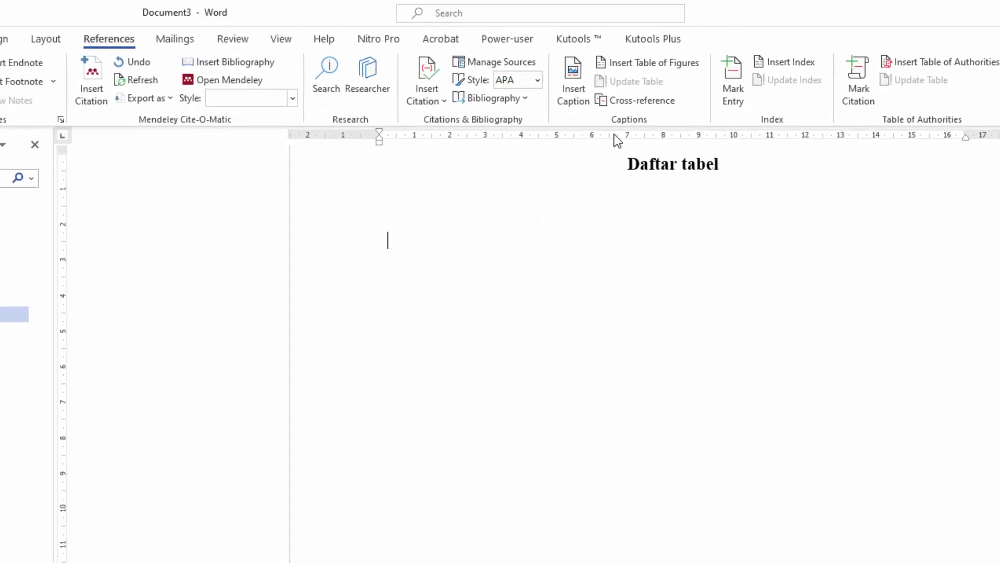
left_click(675, 68)
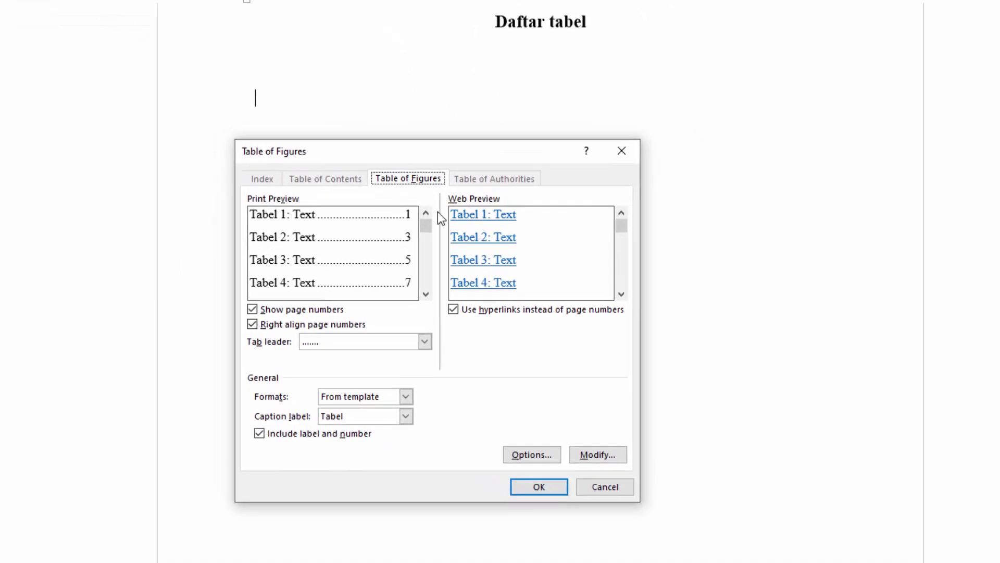
left_click(362, 419)
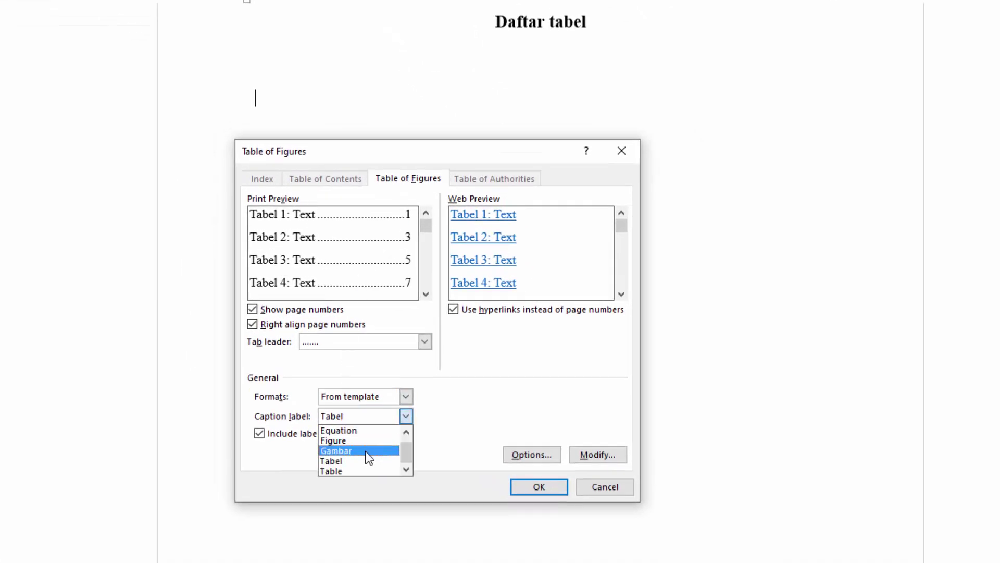
left_click(352, 461)
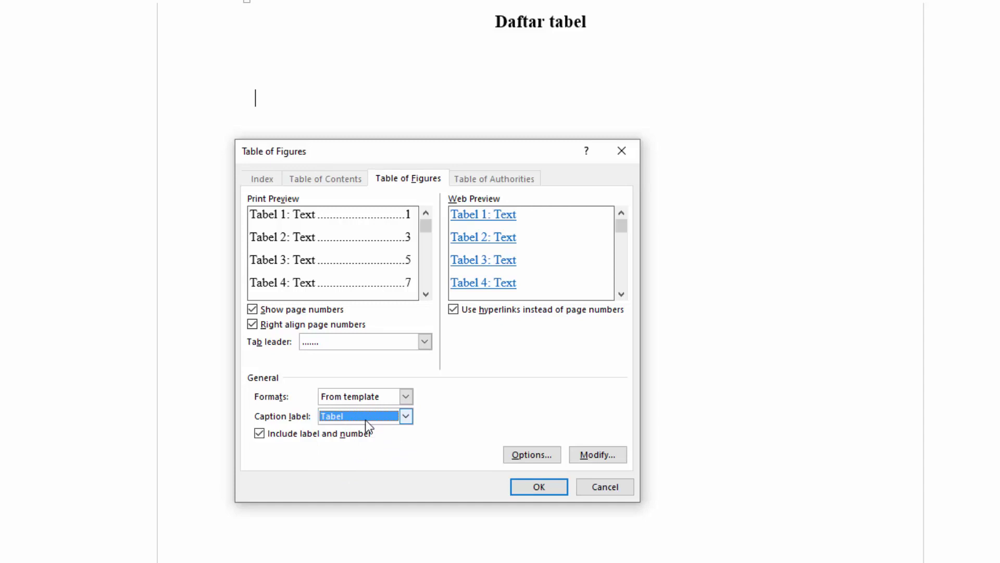
left_click(549, 483)
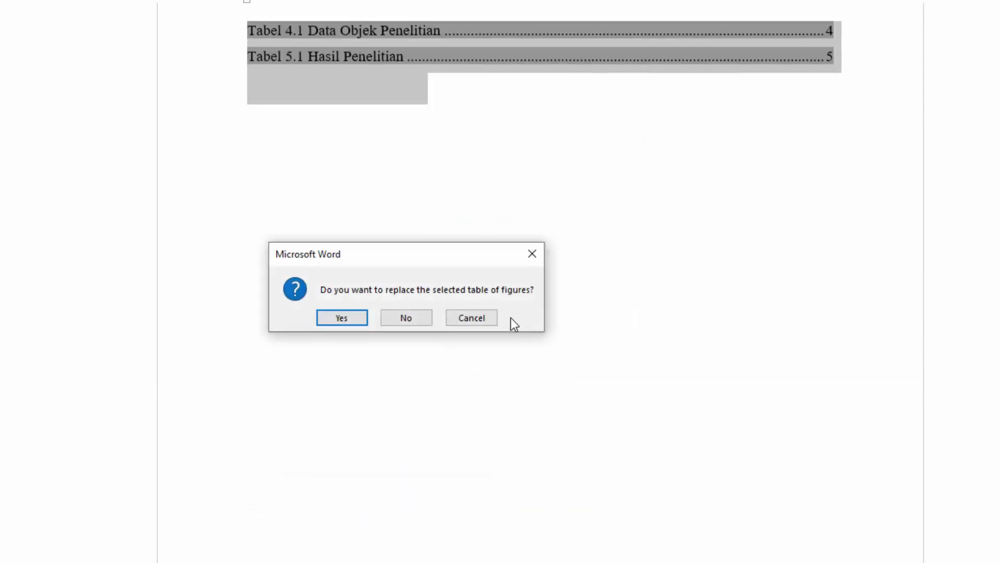
left_click(421, 318)
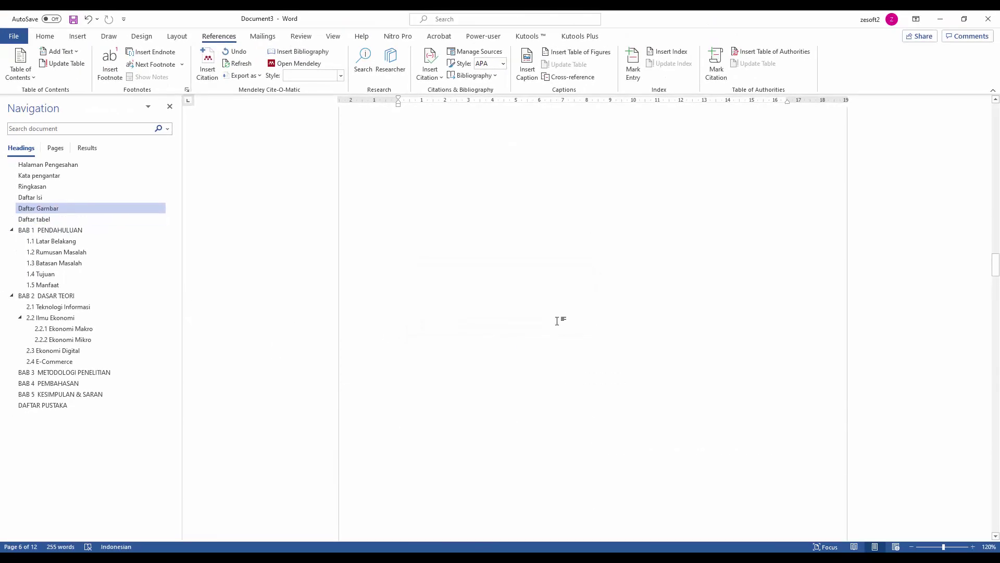
Step: Delete the misplaced list of Tabel captions below the Daftar Gambar heading
scroll(557, 321, "up", 5)
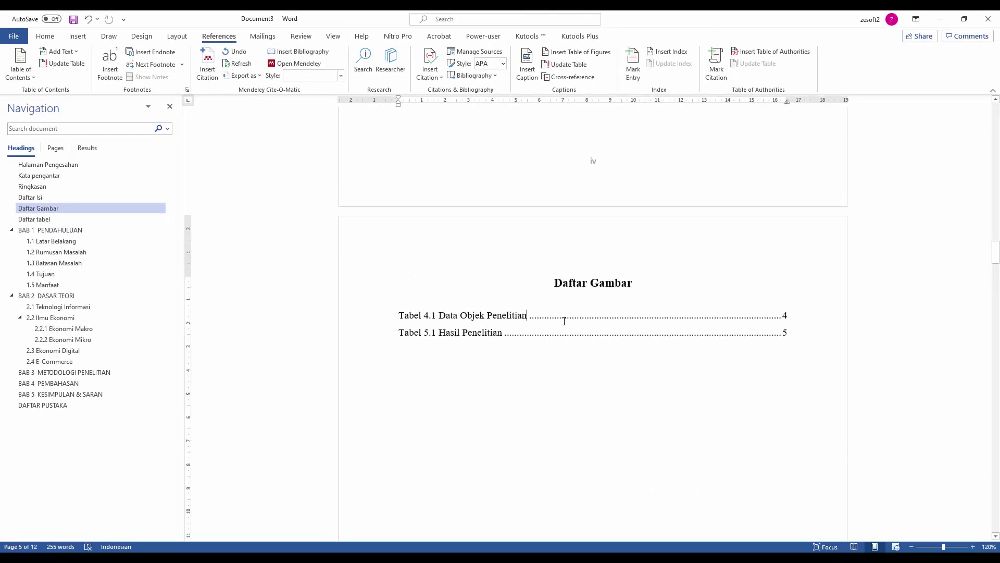
key("ctrl+z")
mouse_move(763, 301)
left_mouse_down()
mouse_move(458, 302)
mouse_move(388, 290)
left_mouse_up()
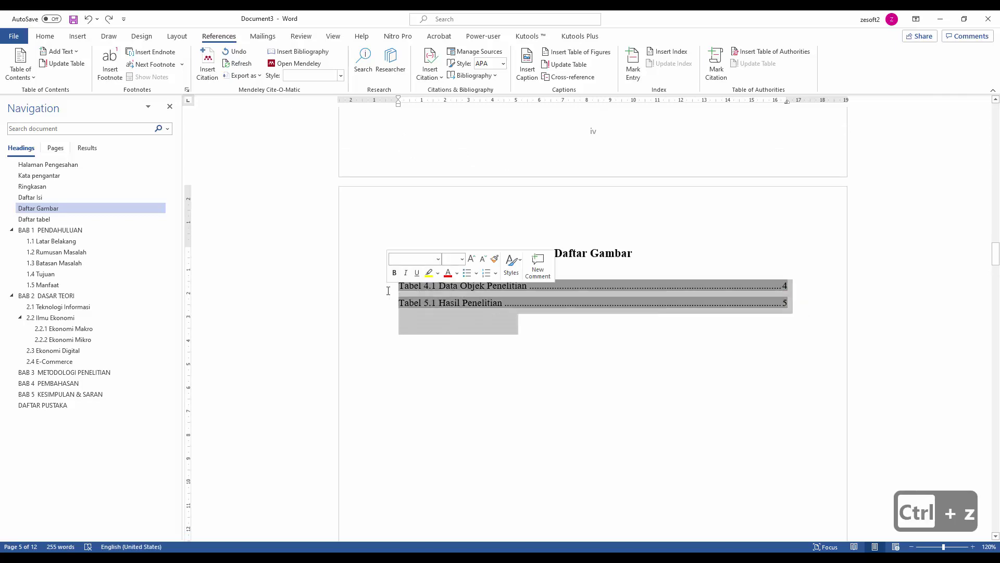
key("Delete")
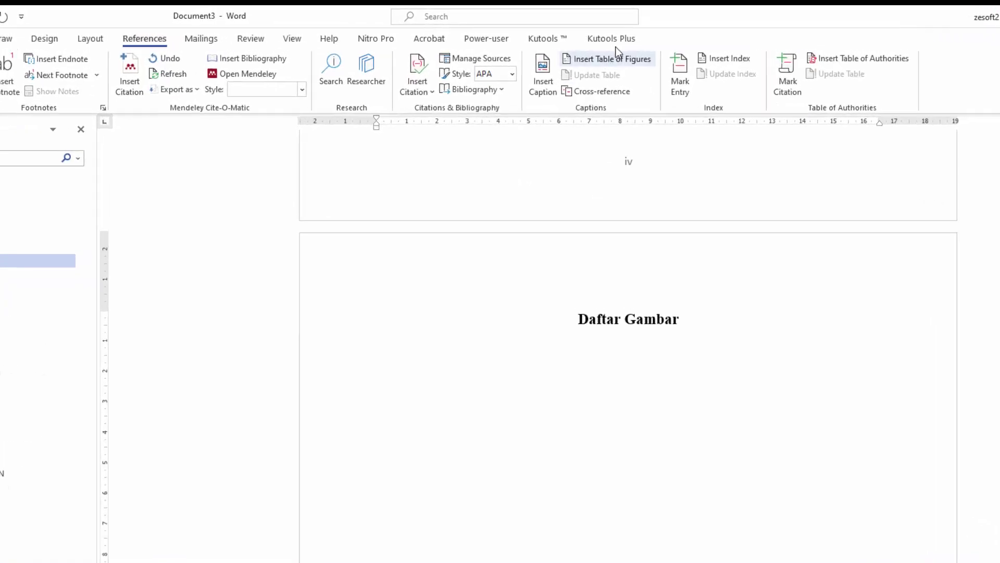
Step: Insert a table of figures with the Gambar caption label below the Daftar Gambar heading
left_click(585, 58)
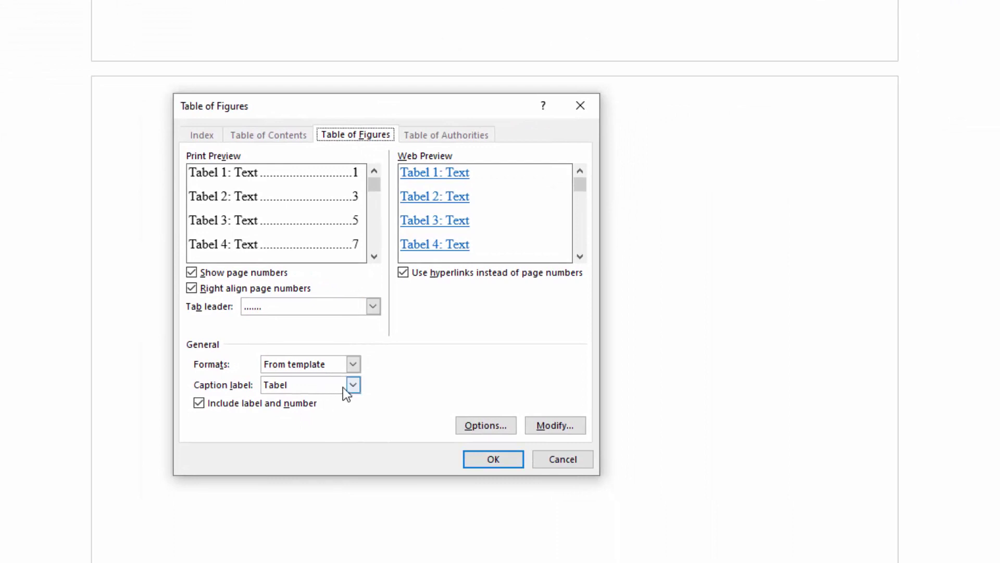
left_click(353, 384)
left_click(329, 420)
left_click(492, 457)
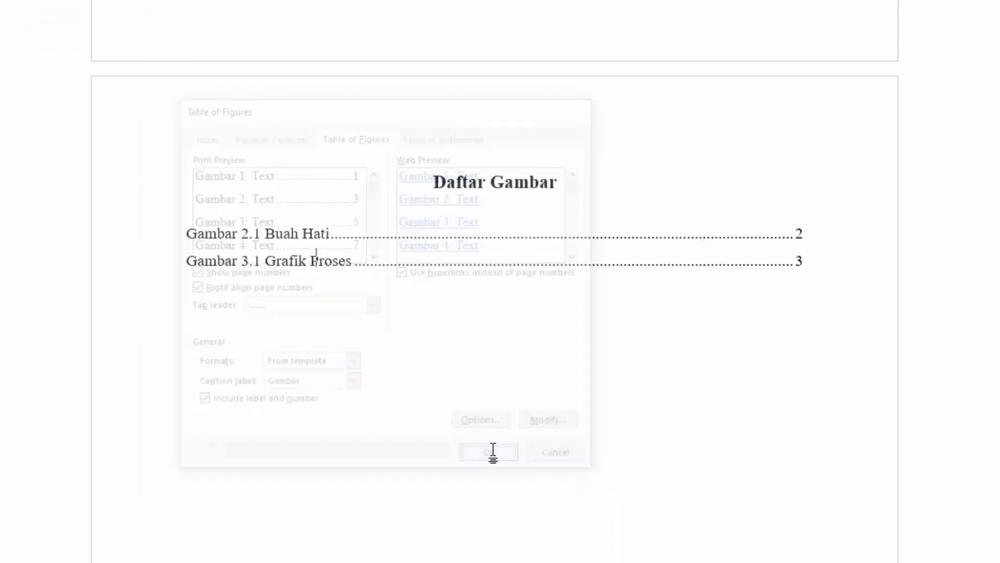
Step: Check the figure and table lists by following the Tabel 4.1 and Gambar 3.1 links, and browse the chapters through their headings
scroll(498, 346, "down", 2)
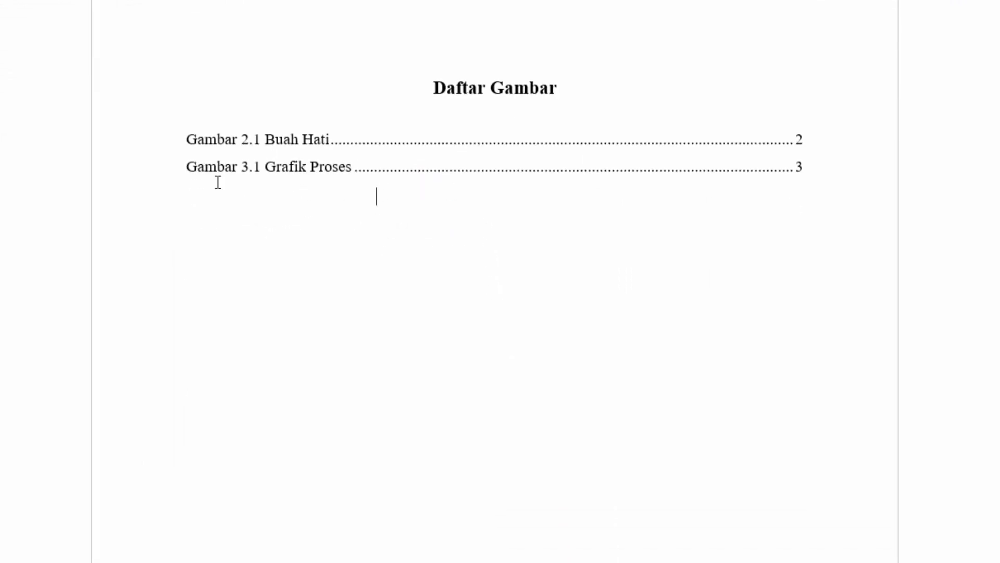
scroll(375, 221, "down", 20)
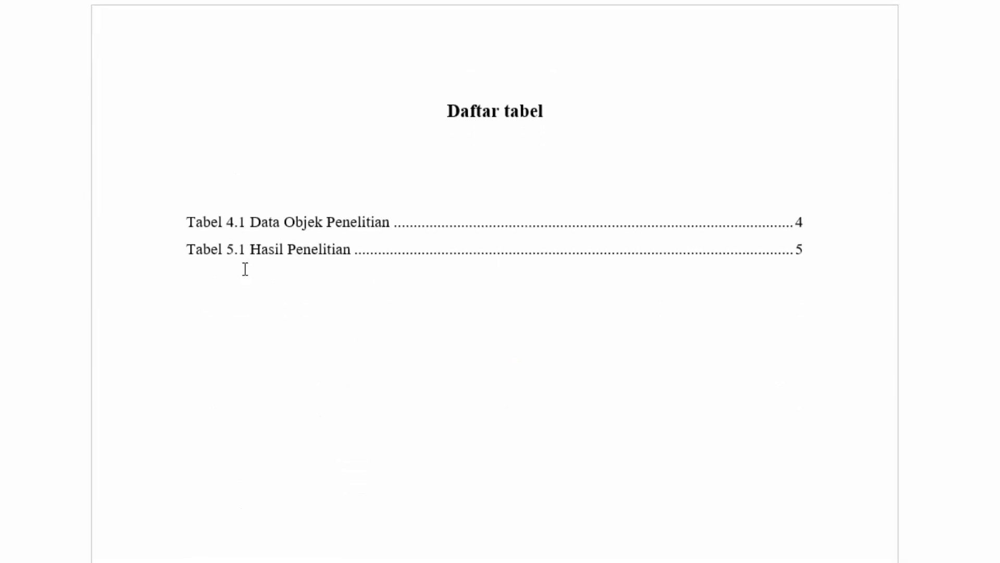
left_click(327, 224, "ctrl")
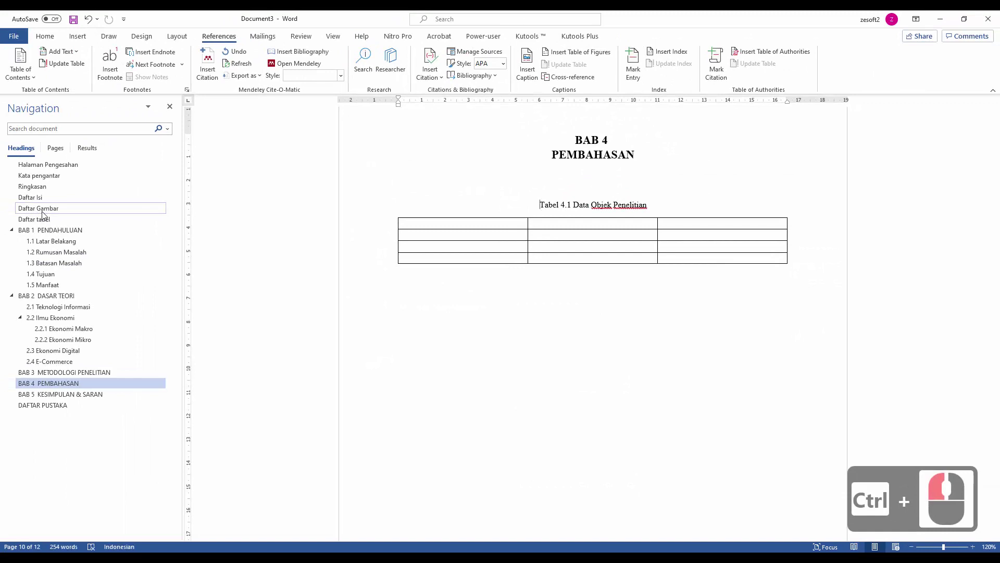
left_click(42, 211)
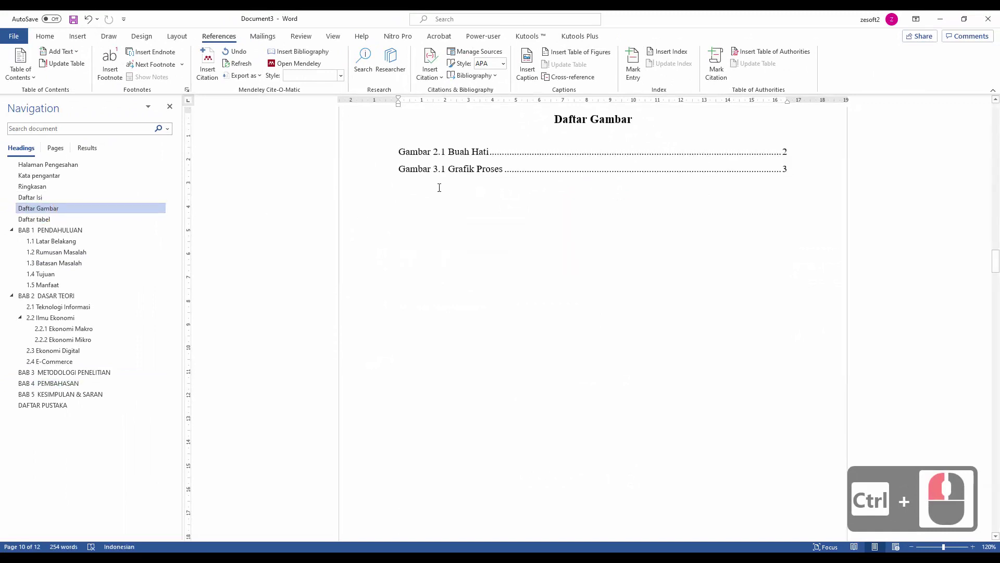
left_click(479, 177, "ctrl")
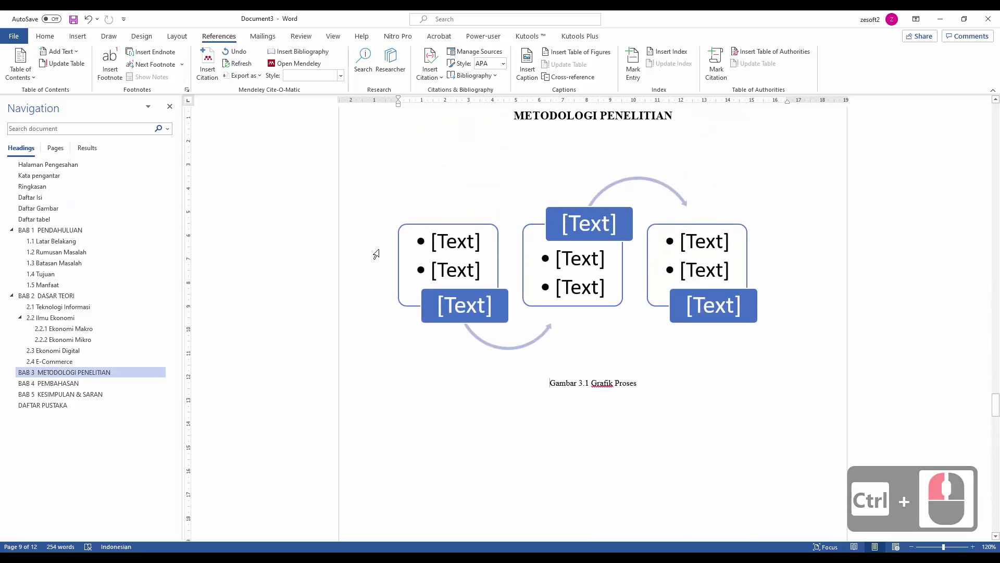
left_click(37, 219)
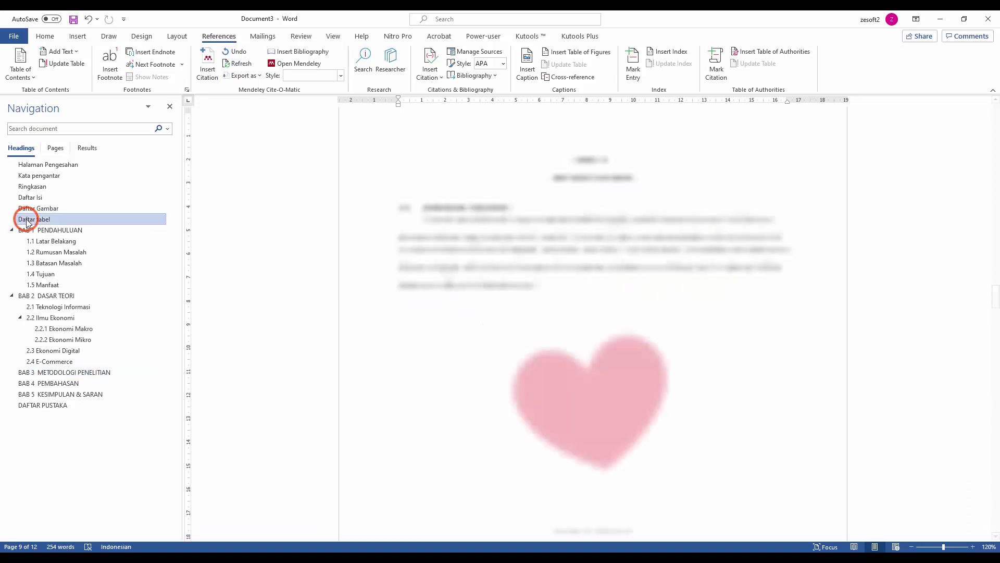
left_click(39, 251)
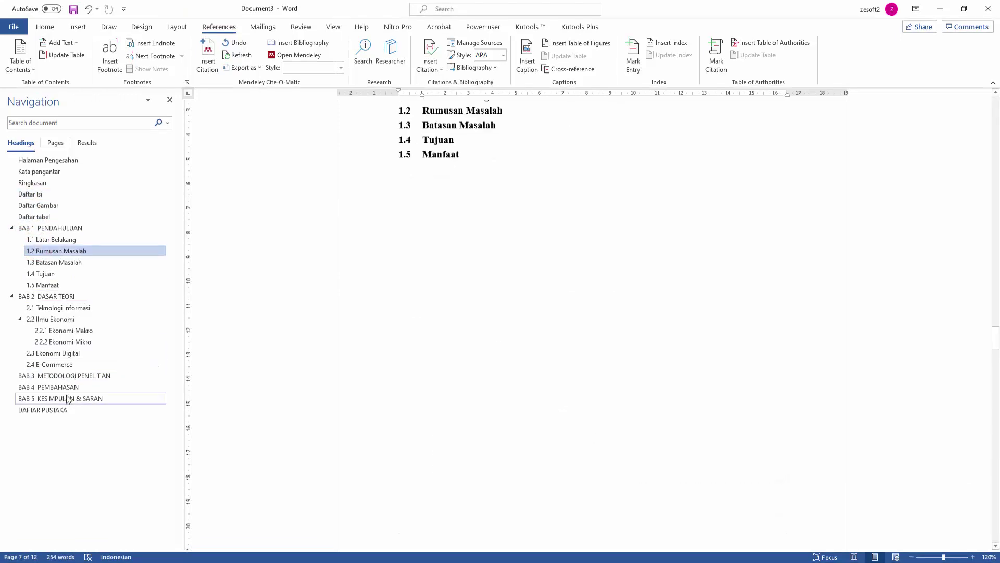
left_click(73, 353)
left_click(77, 319)
left_click(73, 352)
left_click(68, 375)
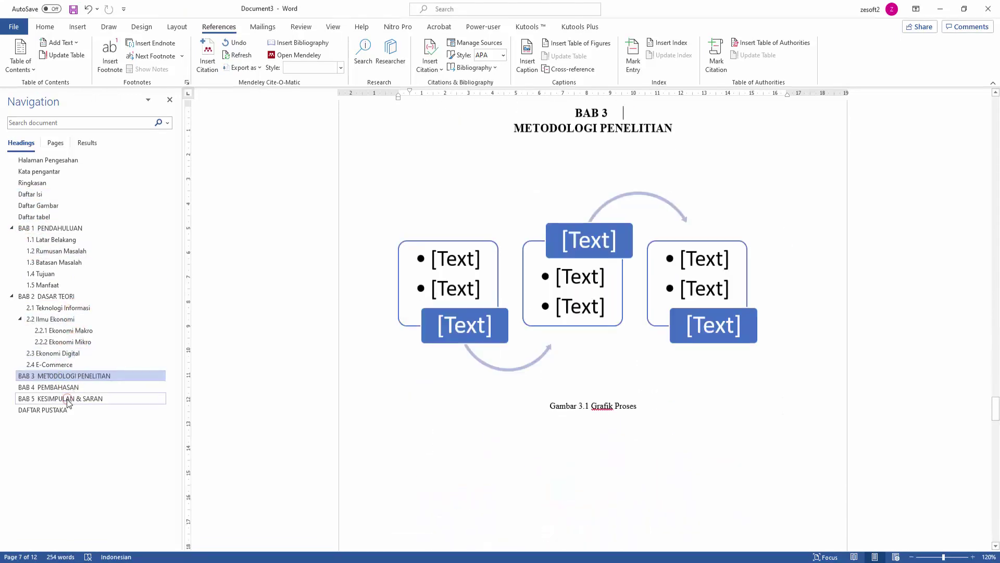
left_click(68, 399)
Step: Go to the DAFTAR PUSTAKA heading and add a new line after it
left_click(90, 409)
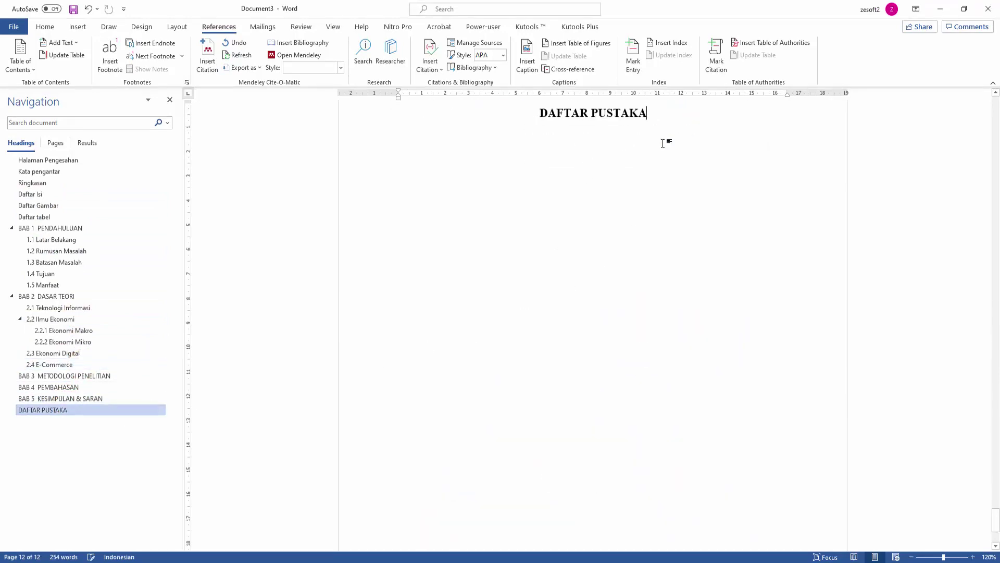
key("Return")
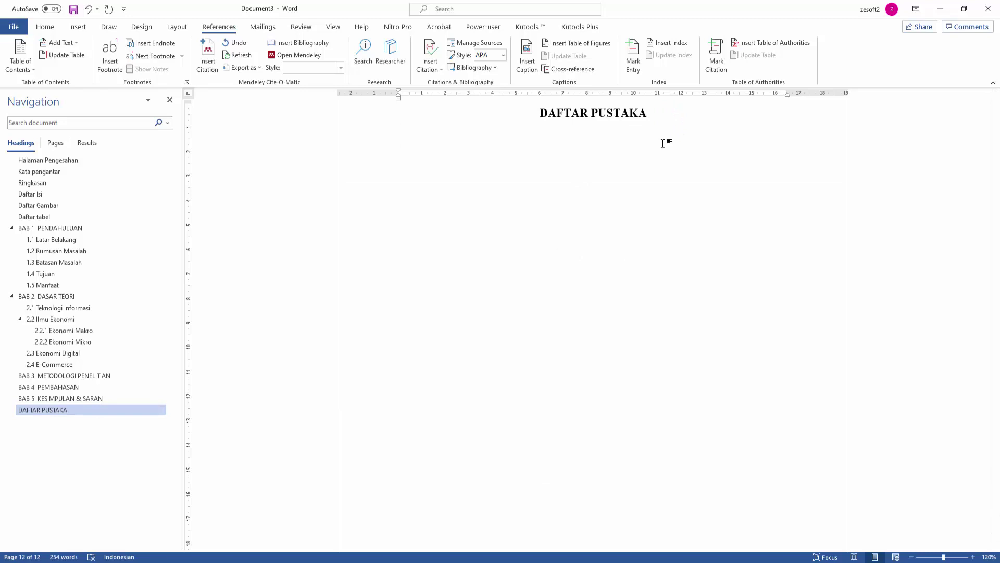